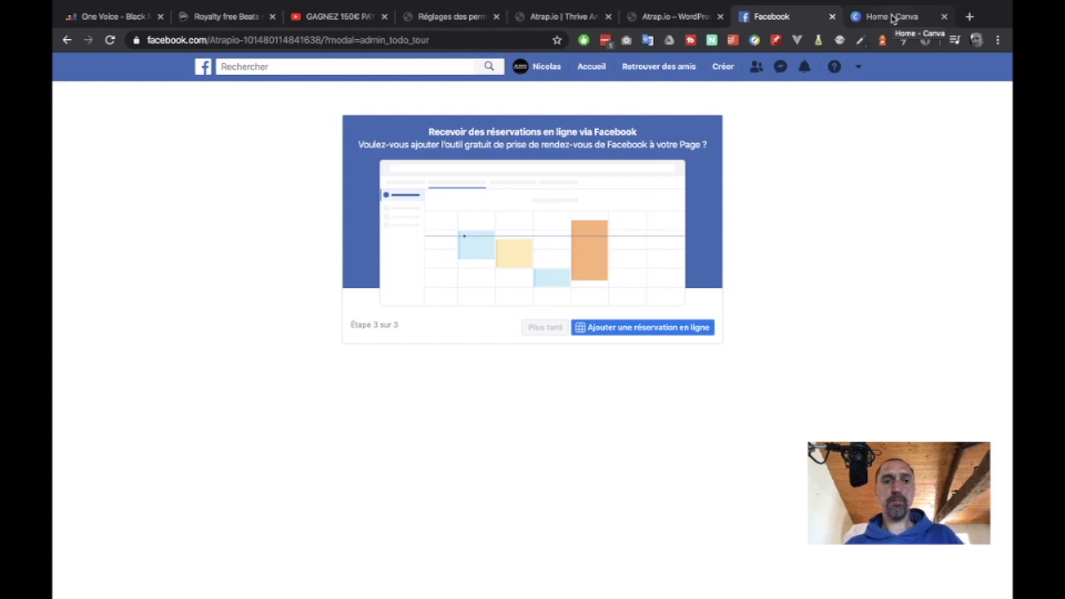
# Reload the Atrap.io Facebook page to get past the booking prompt, then return to Canva home
pyautogui.click(432, 39)
pyautogui.press('Right')
pyautogui.press('Return')
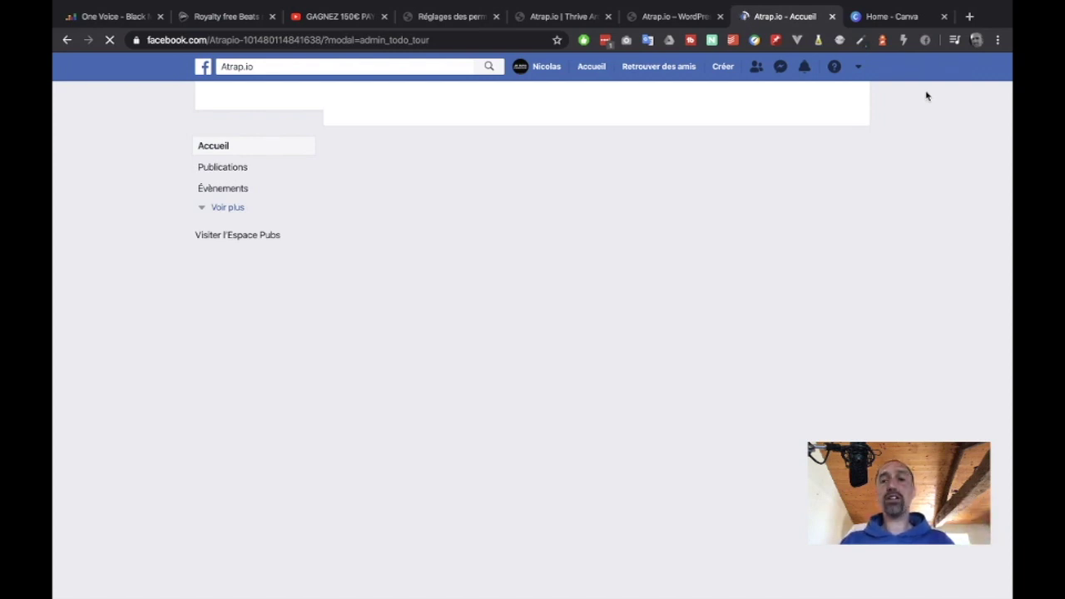
pyautogui.click(905, 18)
# Search Canva's design types for 'co' and browse the cover suggestions
pyautogui.click(487, 201)
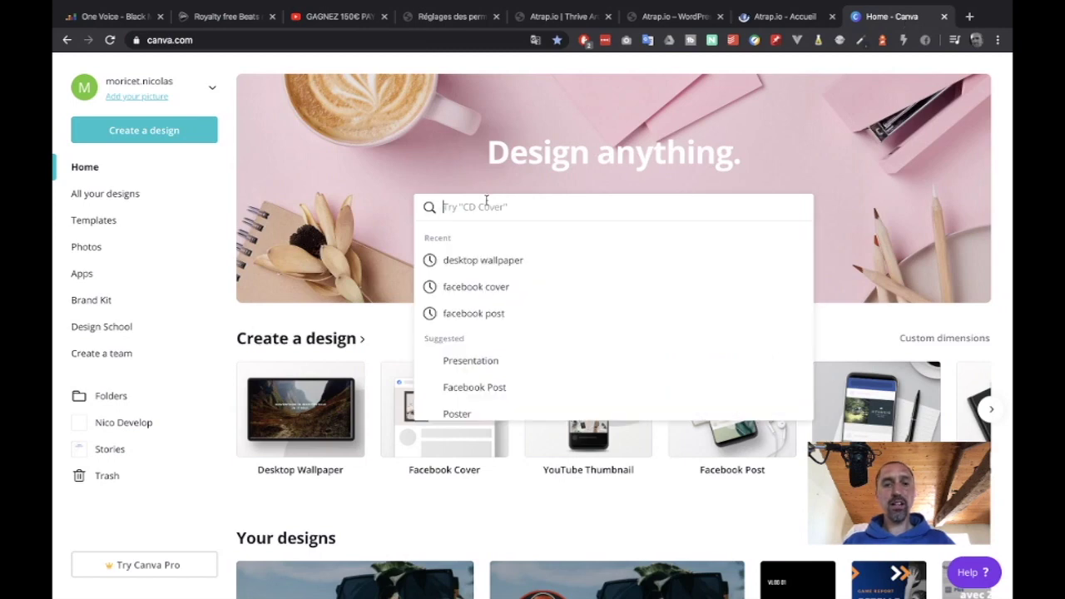
pyautogui.write('cover')
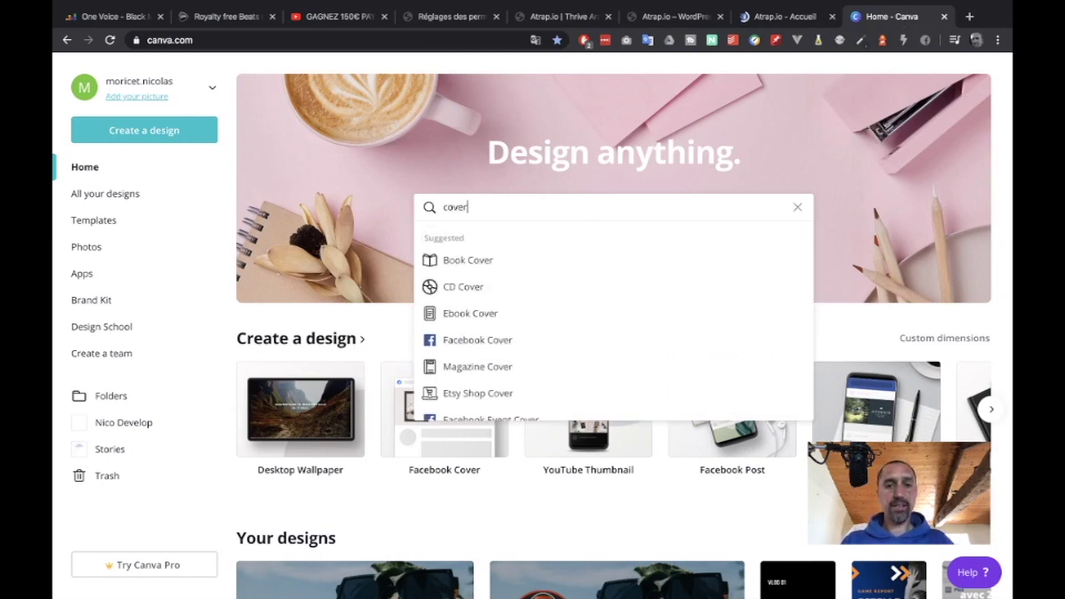
pyautogui.scroll(-3, 519, 344)
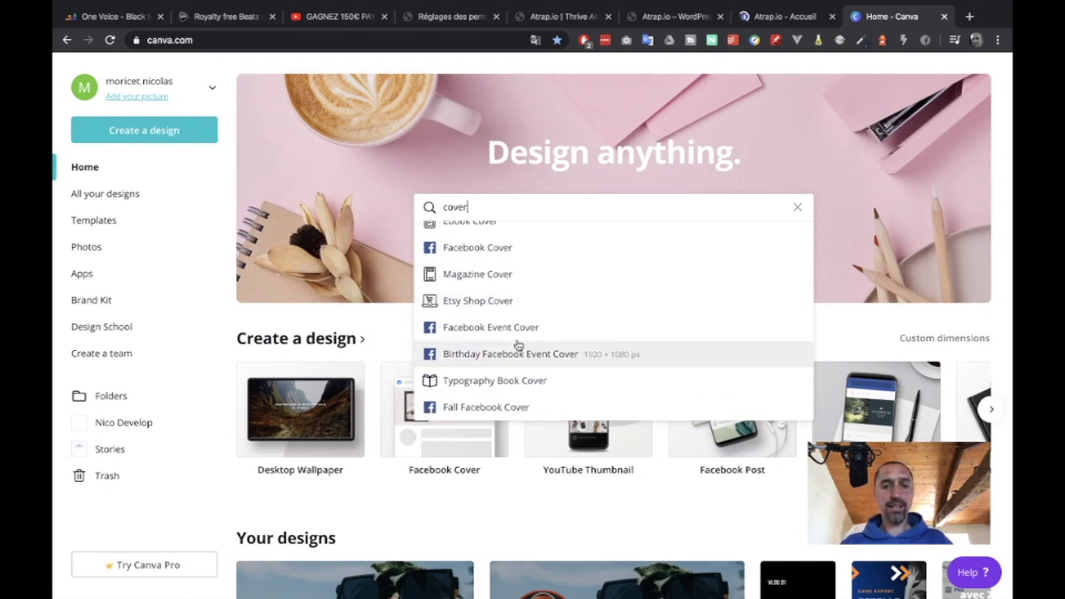
pyautogui.scroll(3, 518, 345)
pyautogui.scroll(-3, 588, 496)
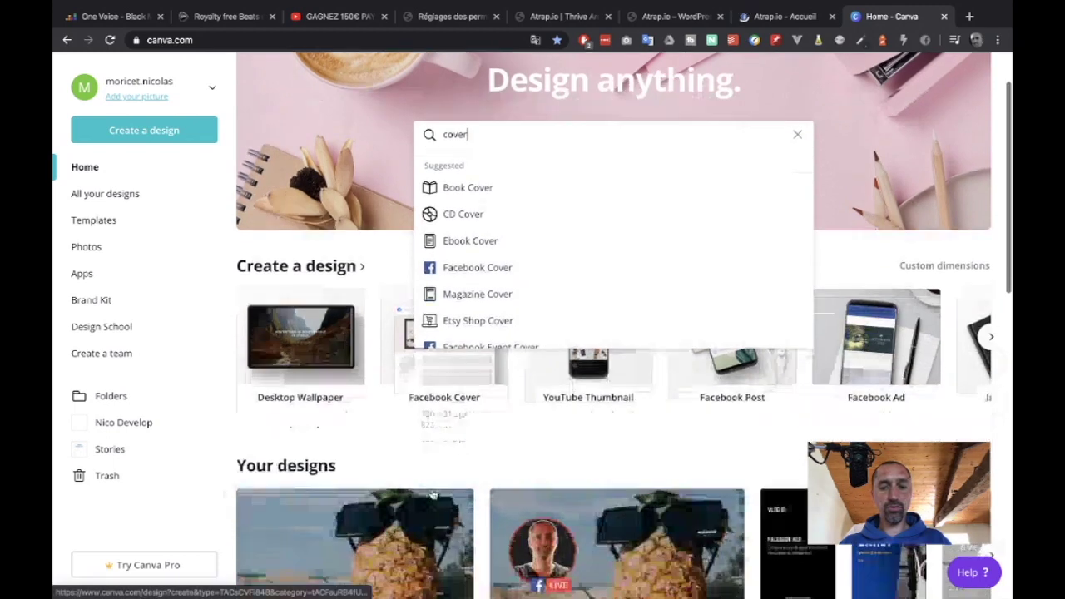
pyautogui.hscroll(10, 589, 496)
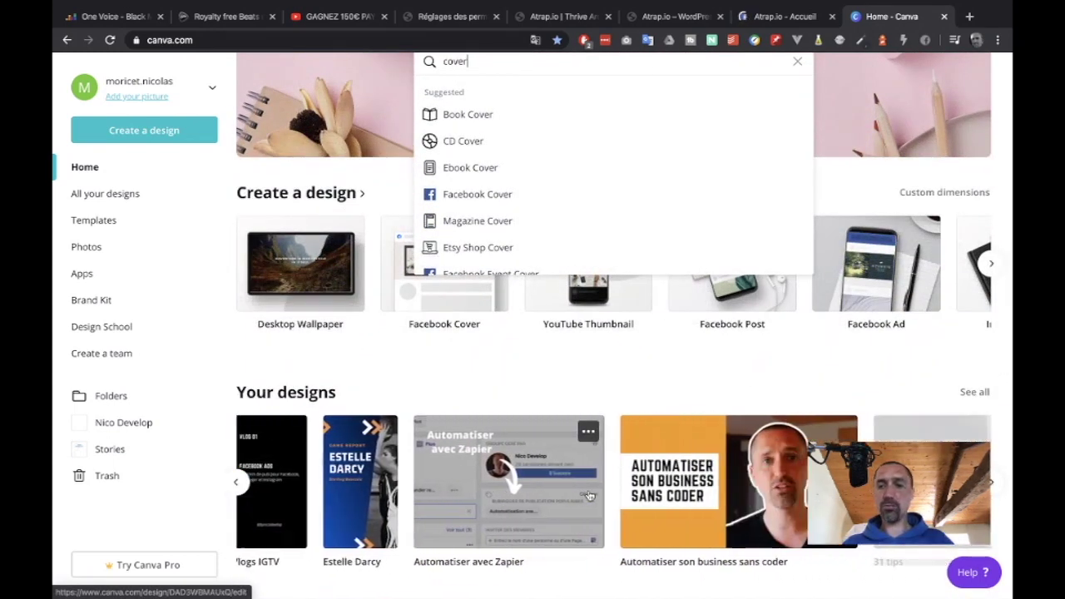
pyautogui.hscroll(10, 589, 496)
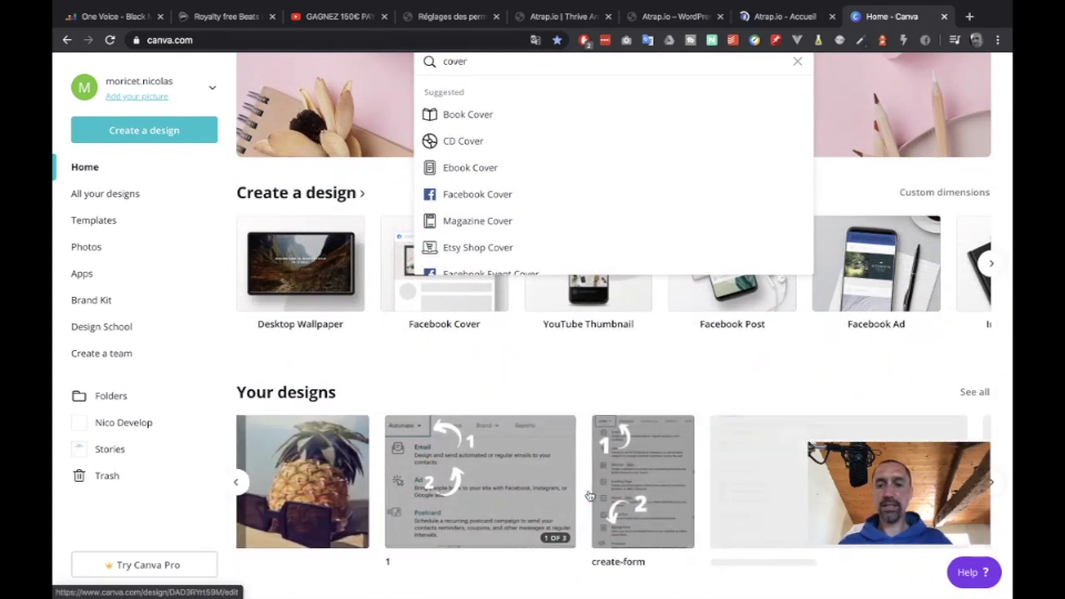
pyautogui.hscroll(10, 588, 496)
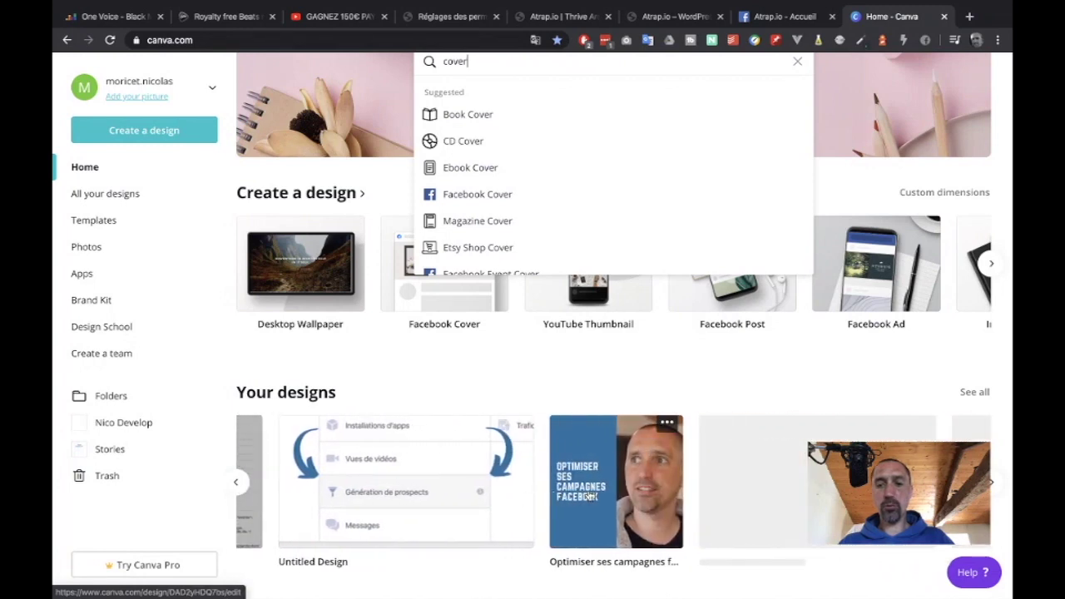
pyautogui.hscroll(10, 589, 496)
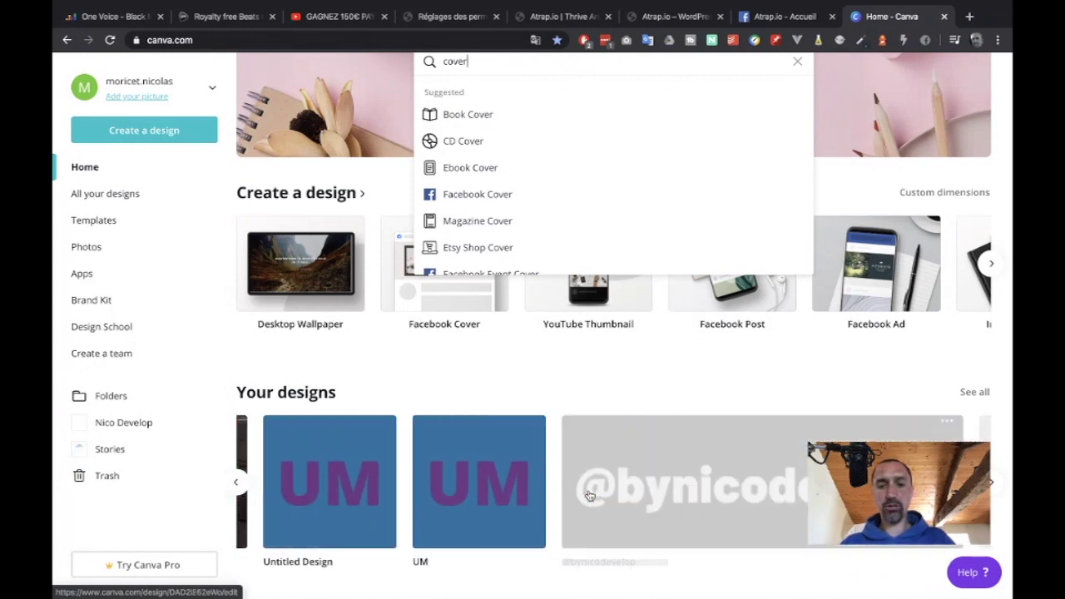
pyautogui.hscroll(-15, 588, 496)
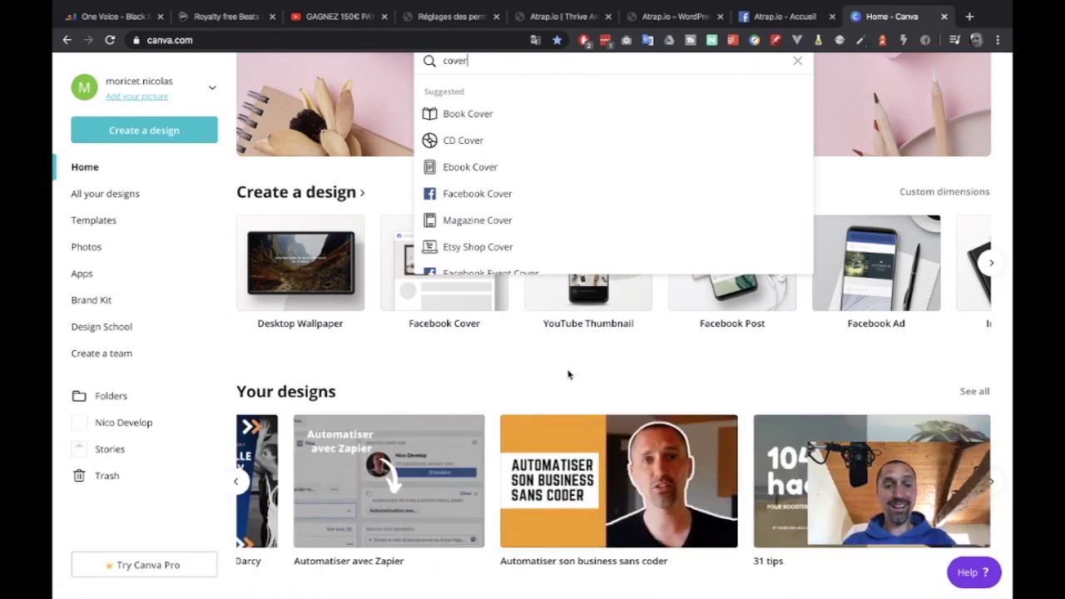
pyautogui.click(530, 370)
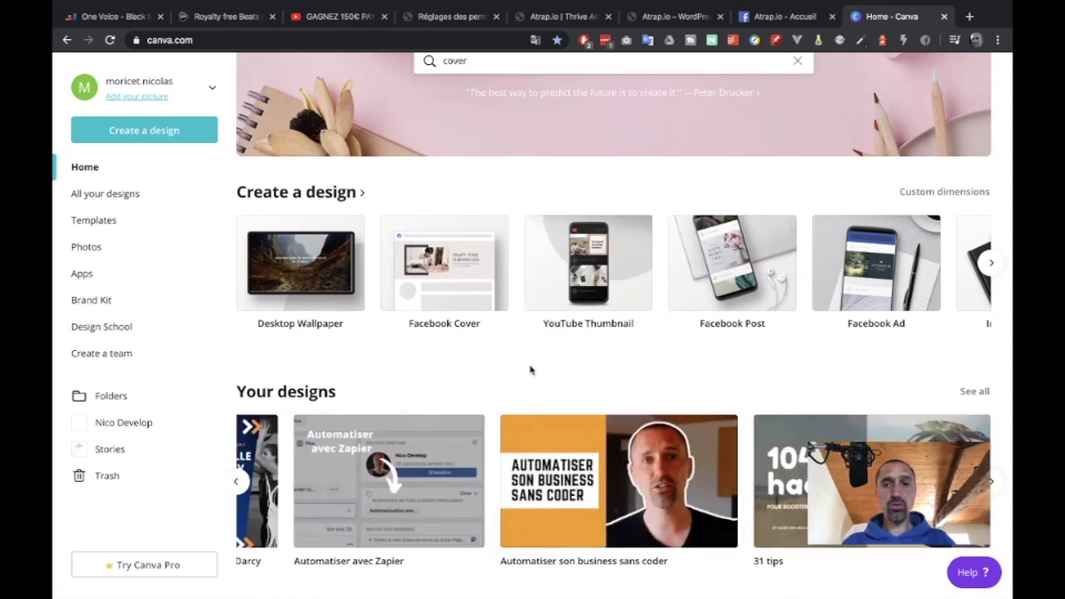
# Start a blank Facebook Cover design from the cover search suggestions
pyautogui.click(971, 17)
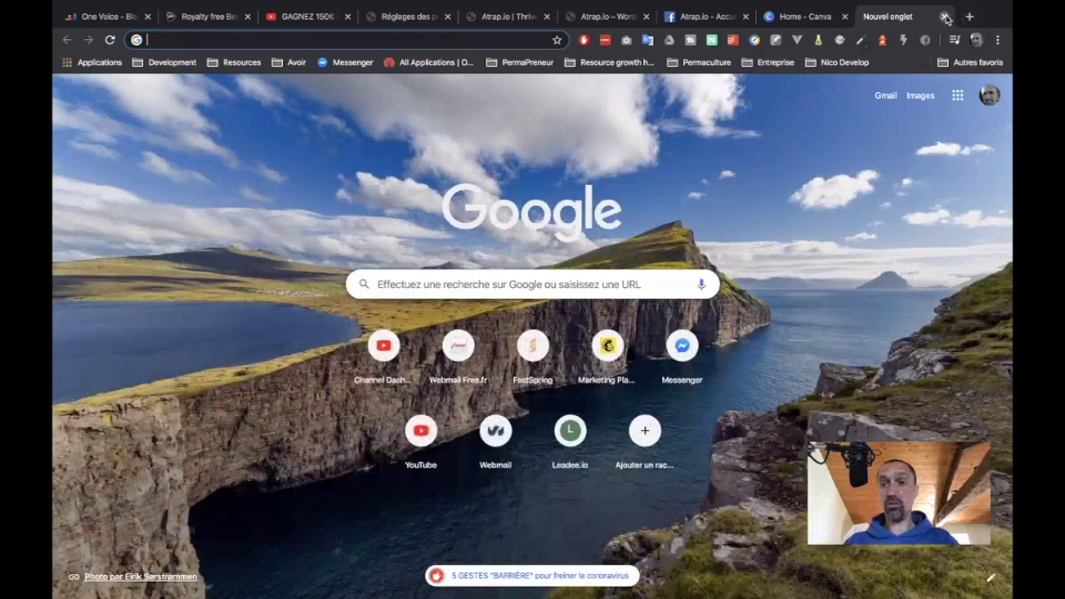
pyautogui.click(945, 17)
pyautogui.scroll(2, 697, 127)
pyautogui.click(630, 199)
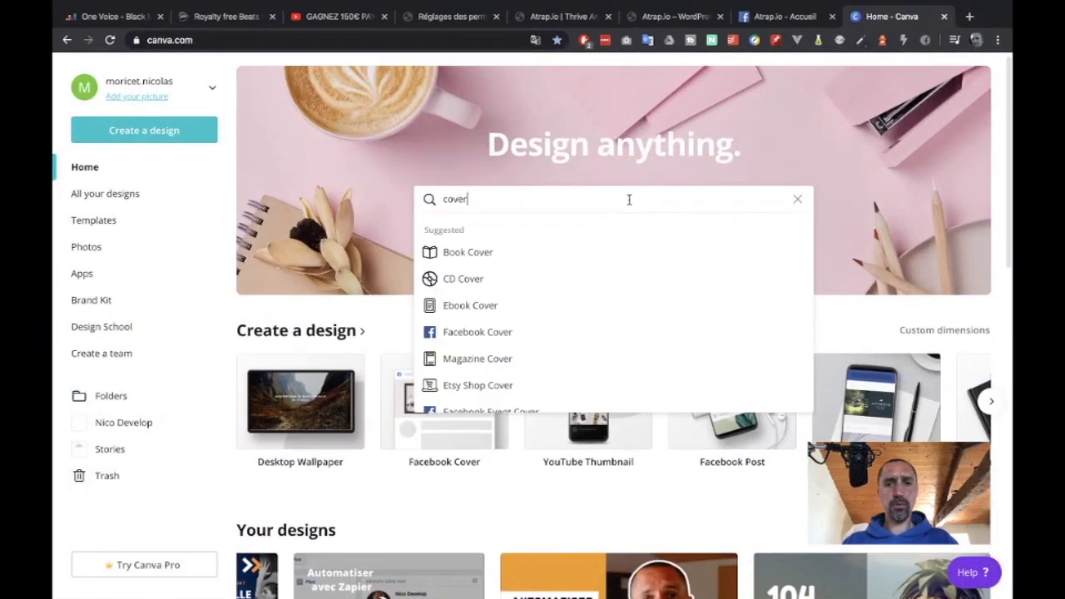
pyautogui.click(490, 332)
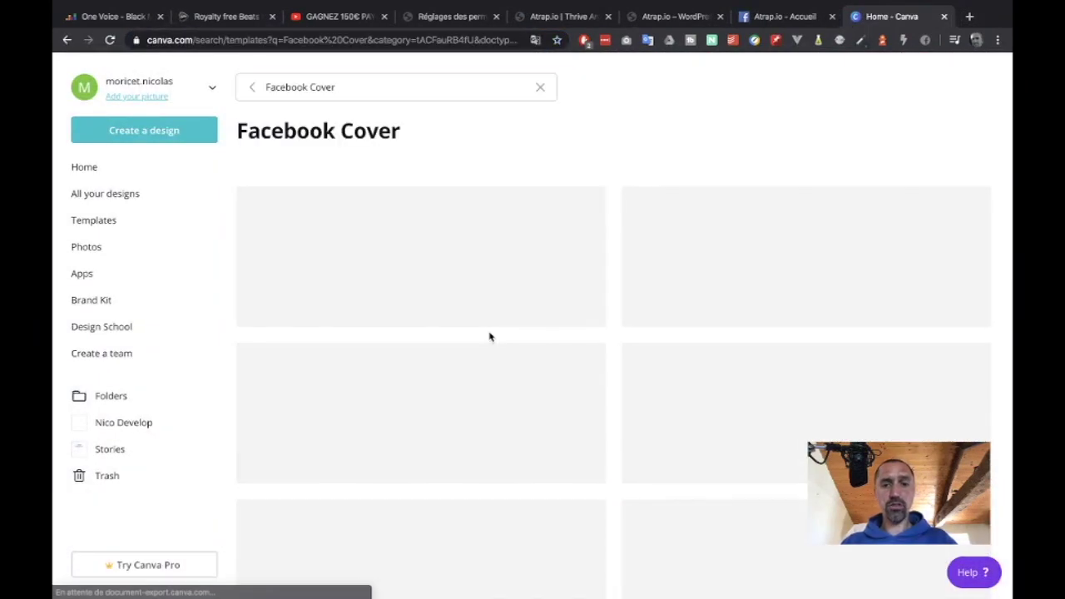
pyautogui.click(424, 255)
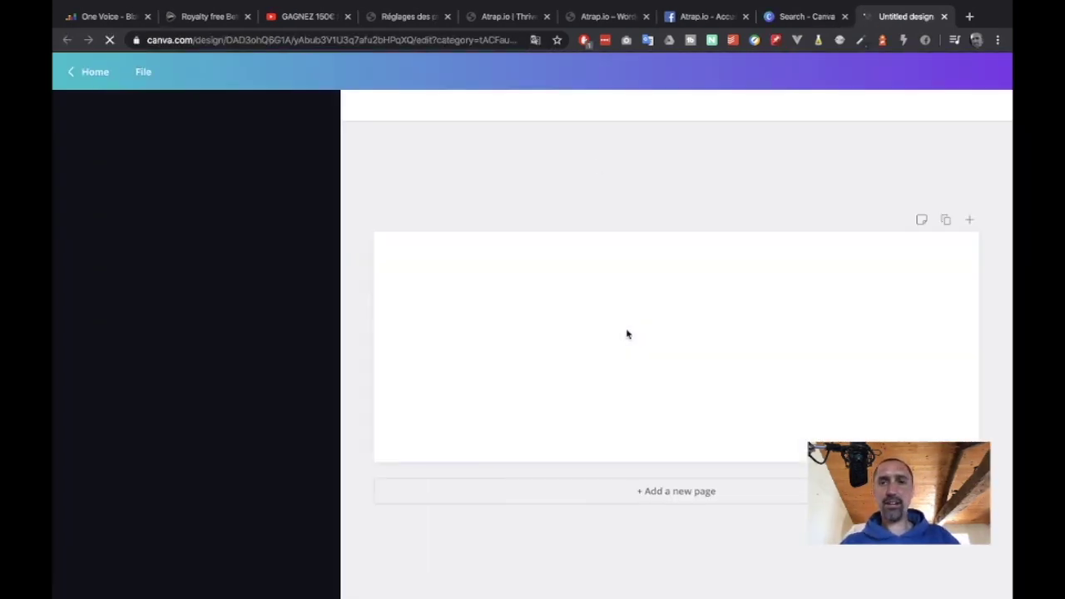
pyautogui.click(595, 20)
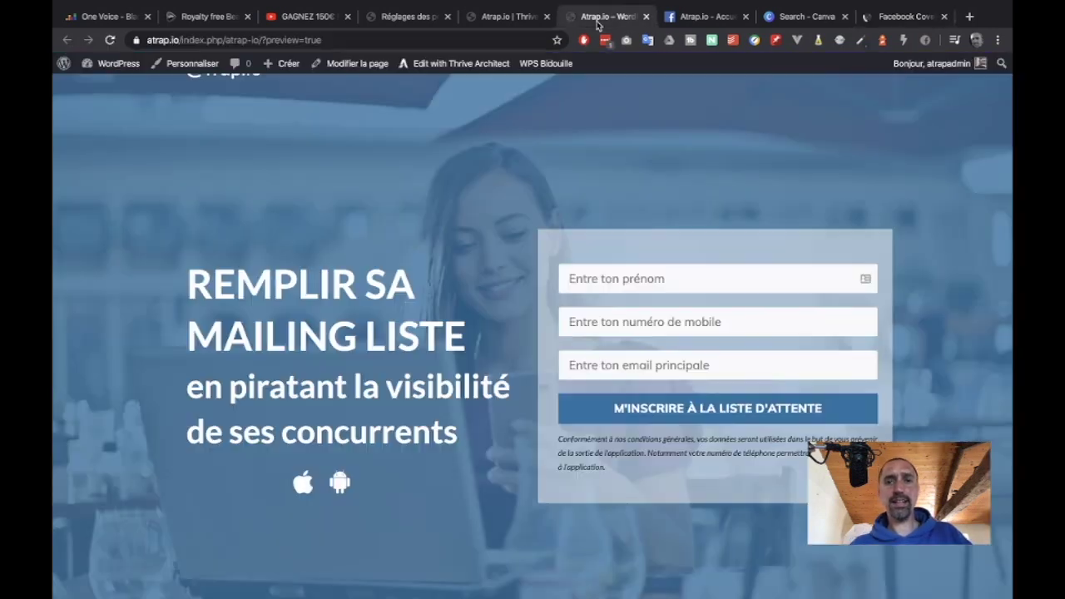
# Open the landing page background image layer in Thrive's media library and select the woman photo
pyautogui.rightClick(450, 124)
pyautogui.click(331, 103)
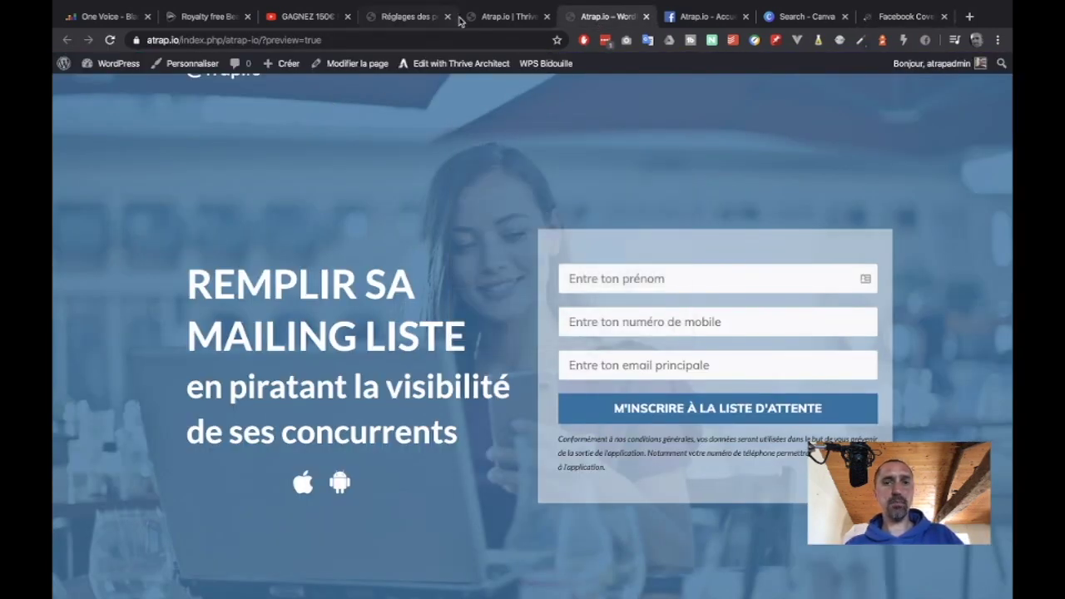
pyautogui.click(485, 20)
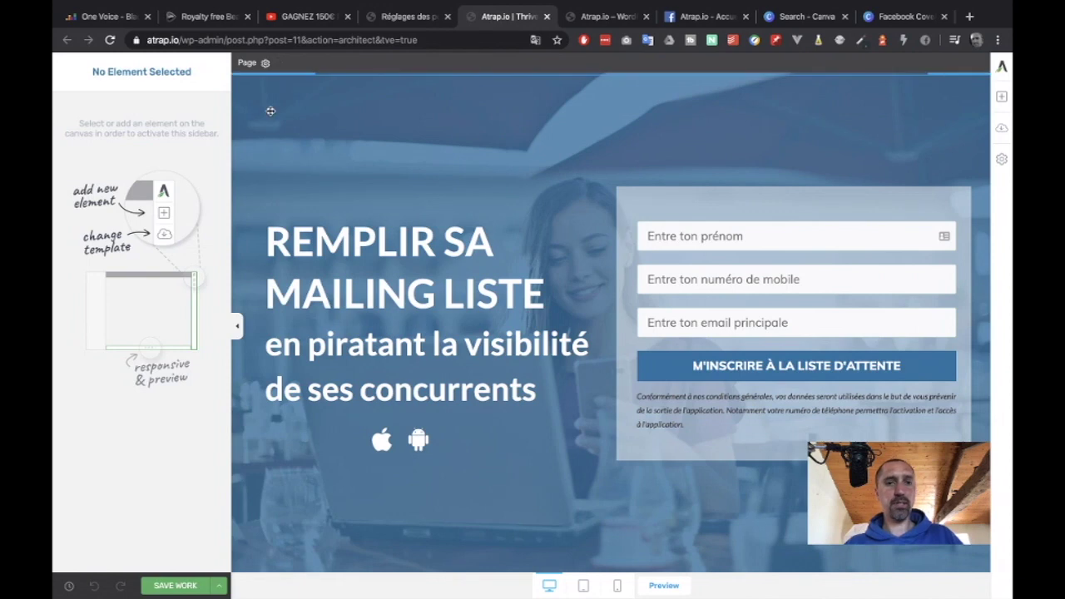
pyautogui.click(367, 151)
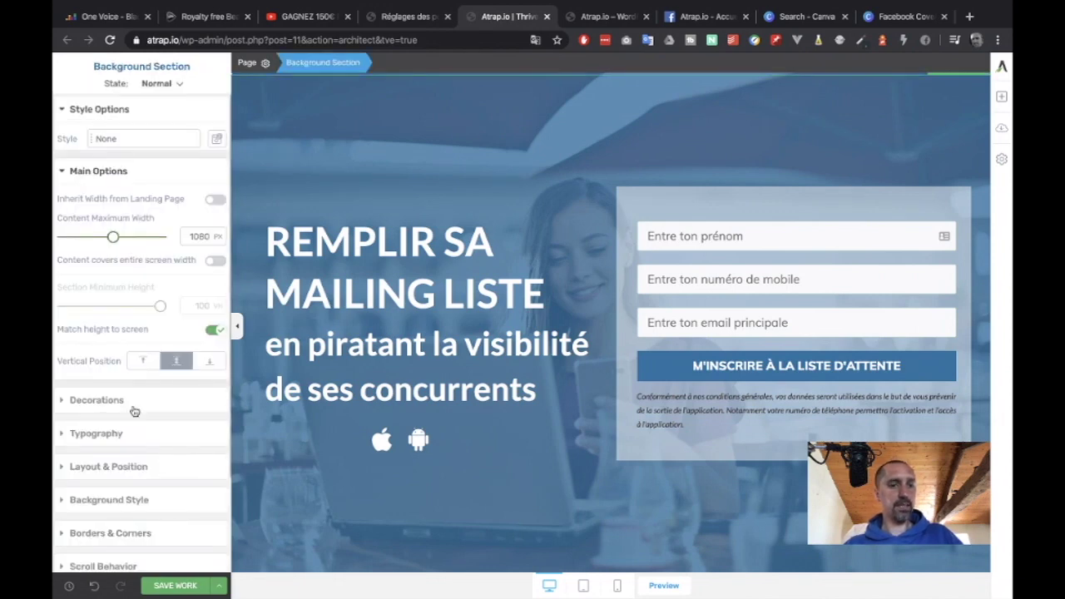
pyautogui.scroll(-2, 121, 416)
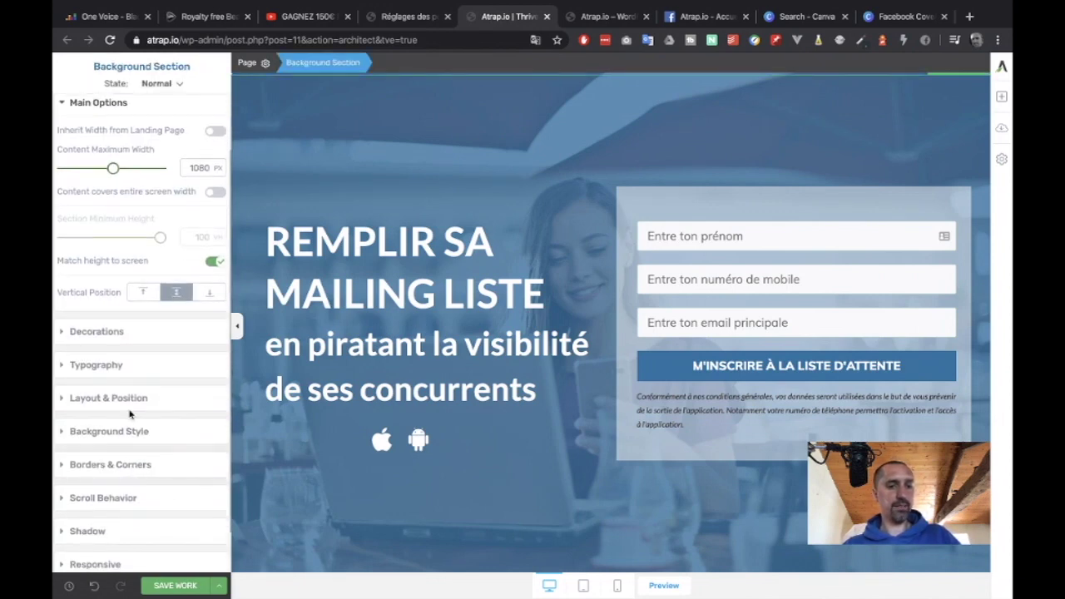
pyautogui.click(118, 405)
pyautogui.scroll(-3, 133, 466)
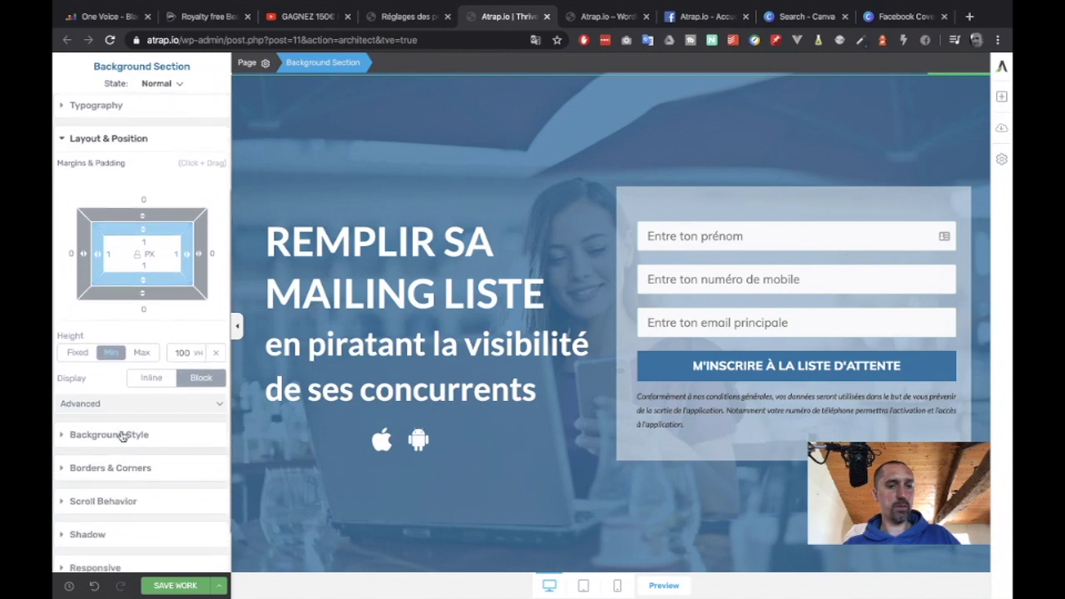
pyautogui.click(125, 435)
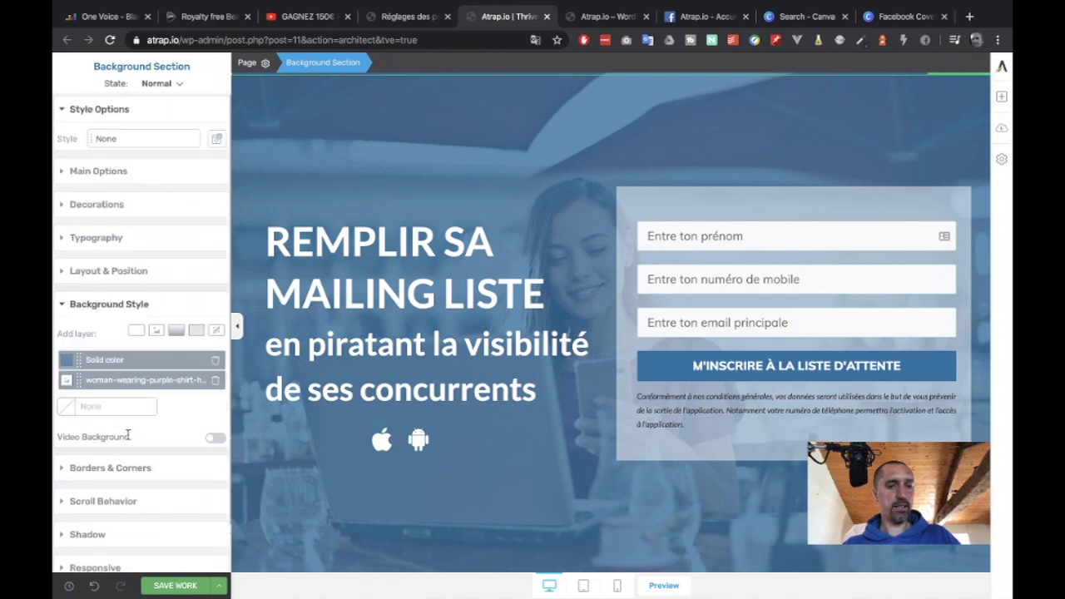
pyautogui.click(104, 381)
pyautogui.click(96, 420)
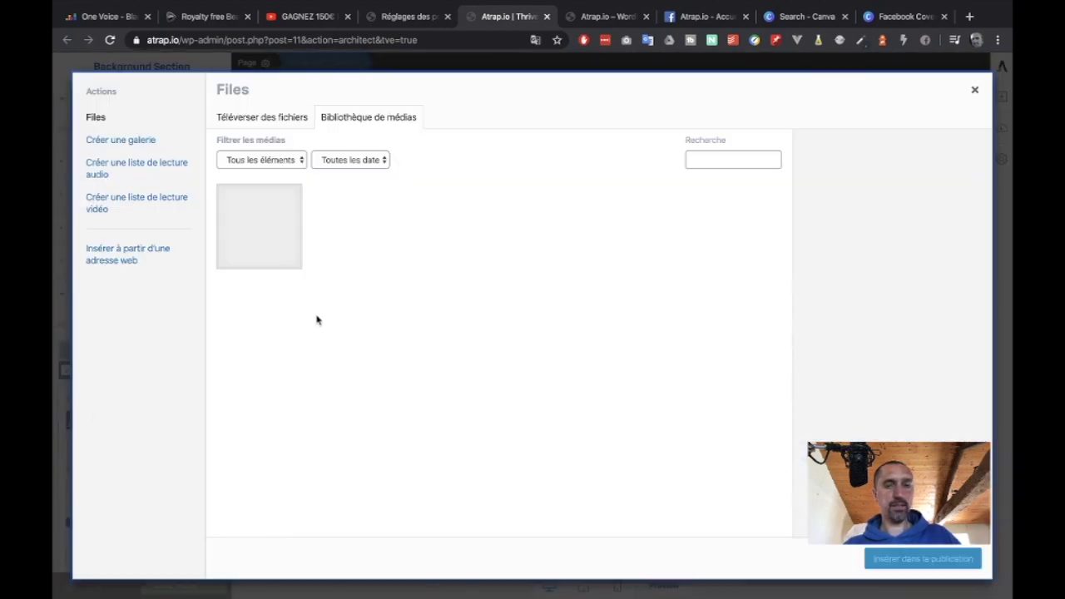
pyautogui.click(269, 215)
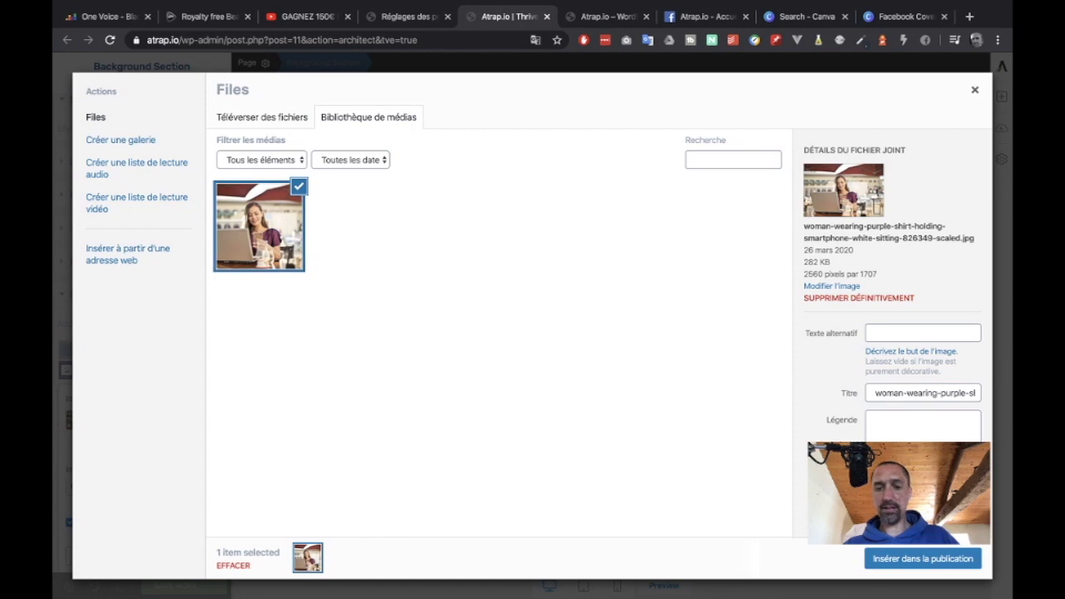
# Download the background woman photo as a JPEG into Téléchargements, then close its tab
pyautogui.click(970, 16)
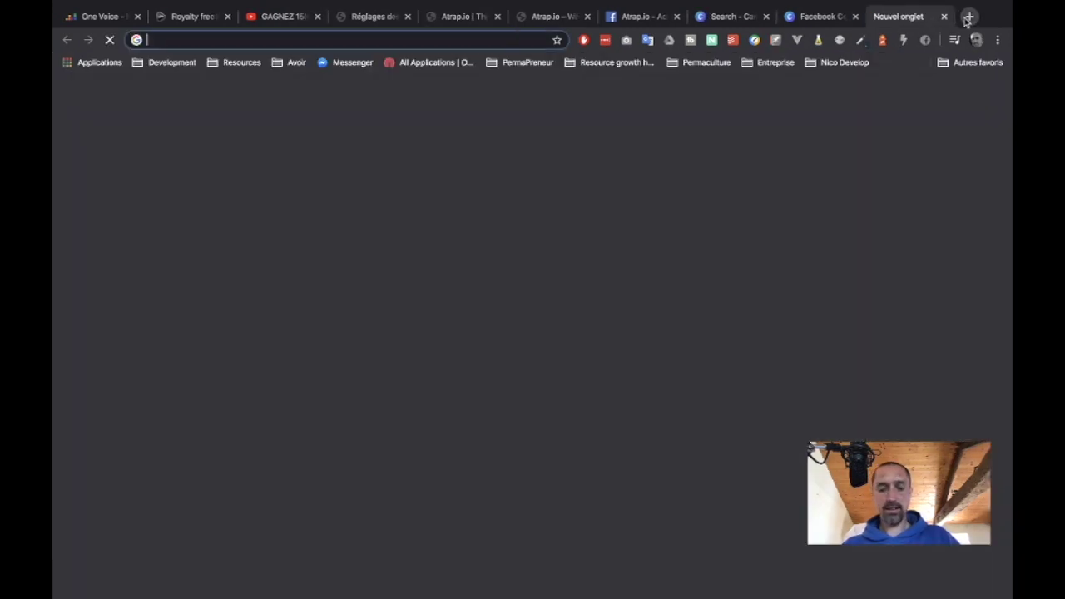
pyautogui.write('https://atrap.io/wp-content/uploads/2020/03/woman-wearing-purple-shirt-holding-smartphone-white-sitting-826349-scaled.jpg')
pyautogui.press('Return')
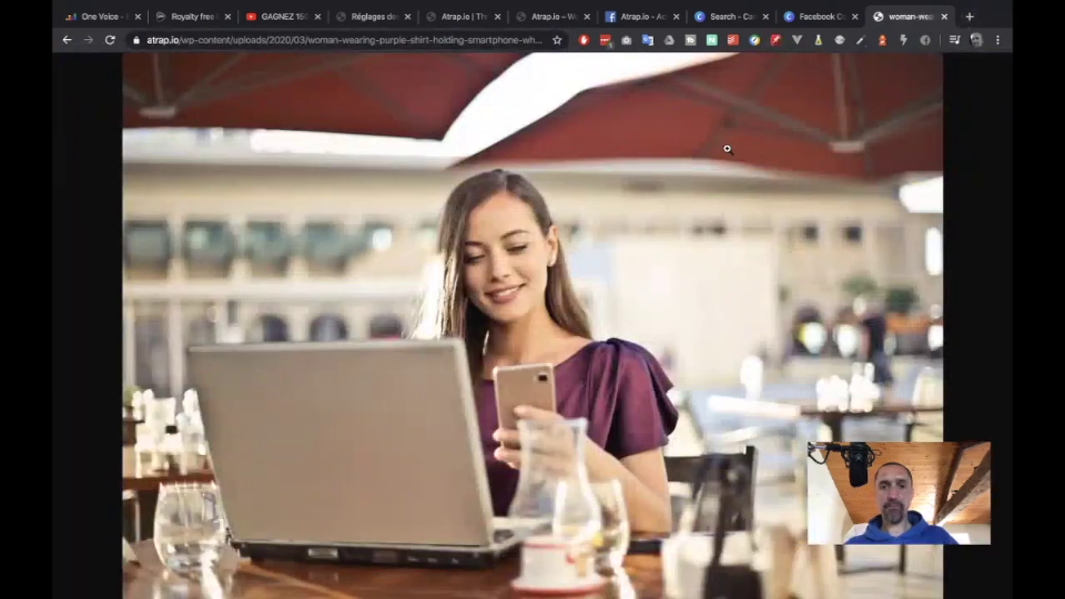
pyautogui.rightClick(728, 150)
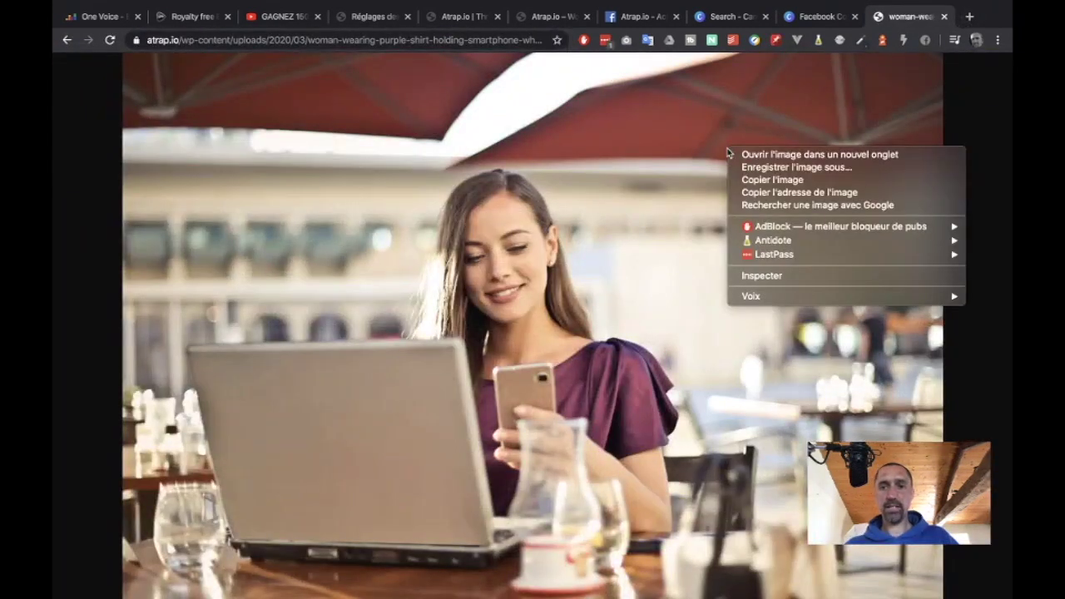
pyautogui.click(767, 168)
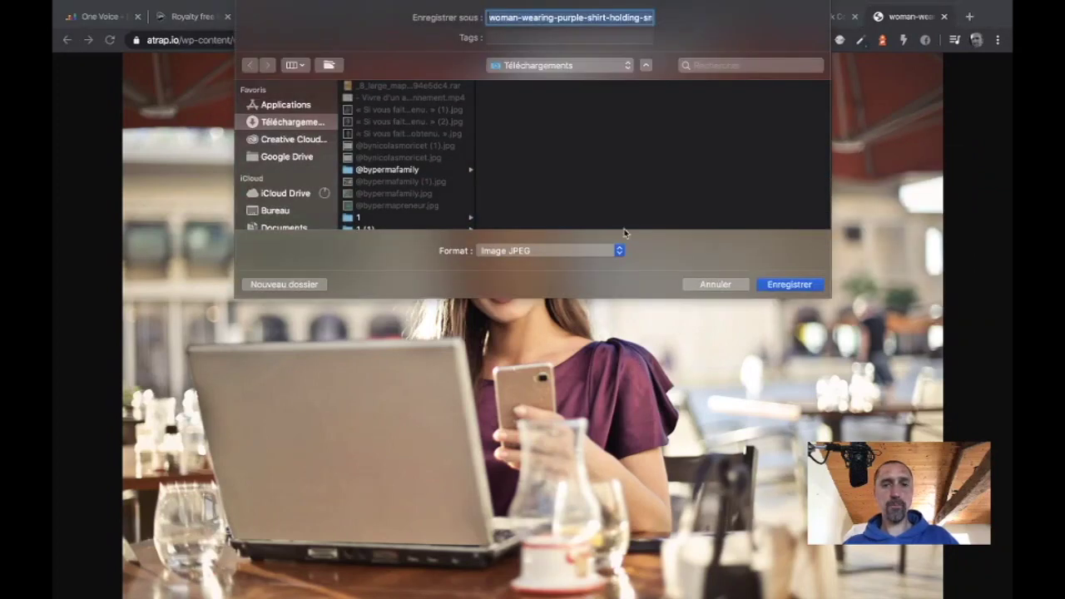
pyautogui.click(781, 284)
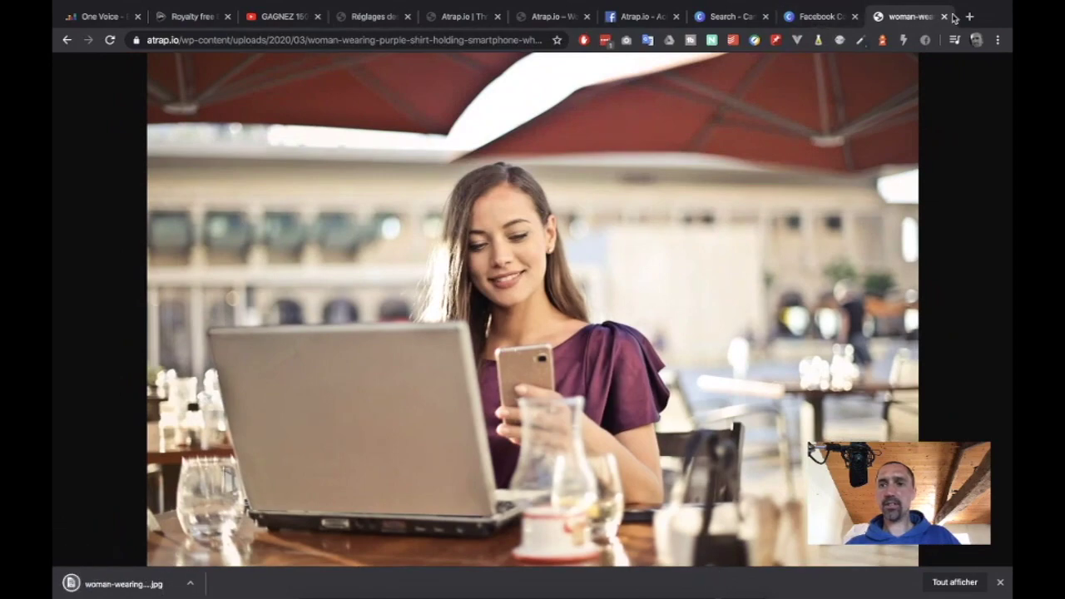
pyautogui.click(944, 17)
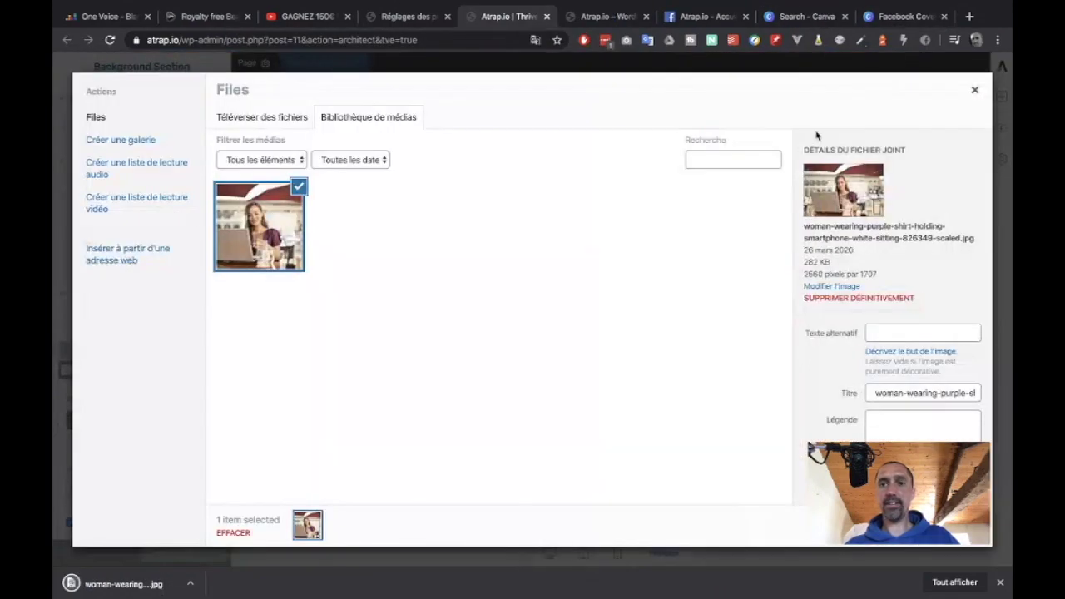
# Upload the downloaded photo to Canva and place it as the full Facebook cover background
pyautogui.click(972, 91)
pyautogui.click(907, 17)
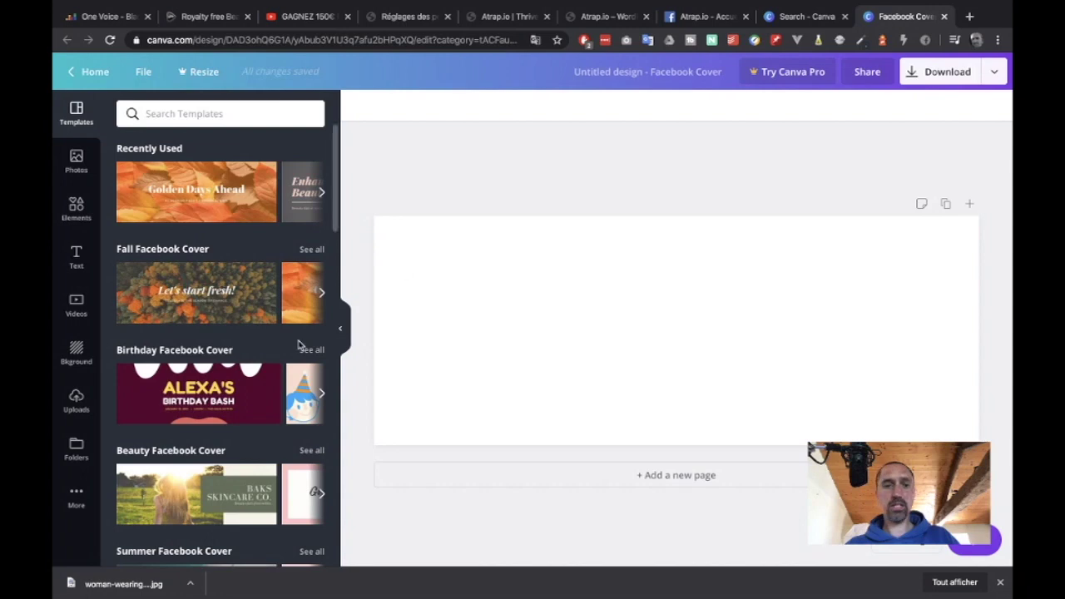
pyautogui.moveTo(86, 593); pyautogui.dragTo(150, 397)
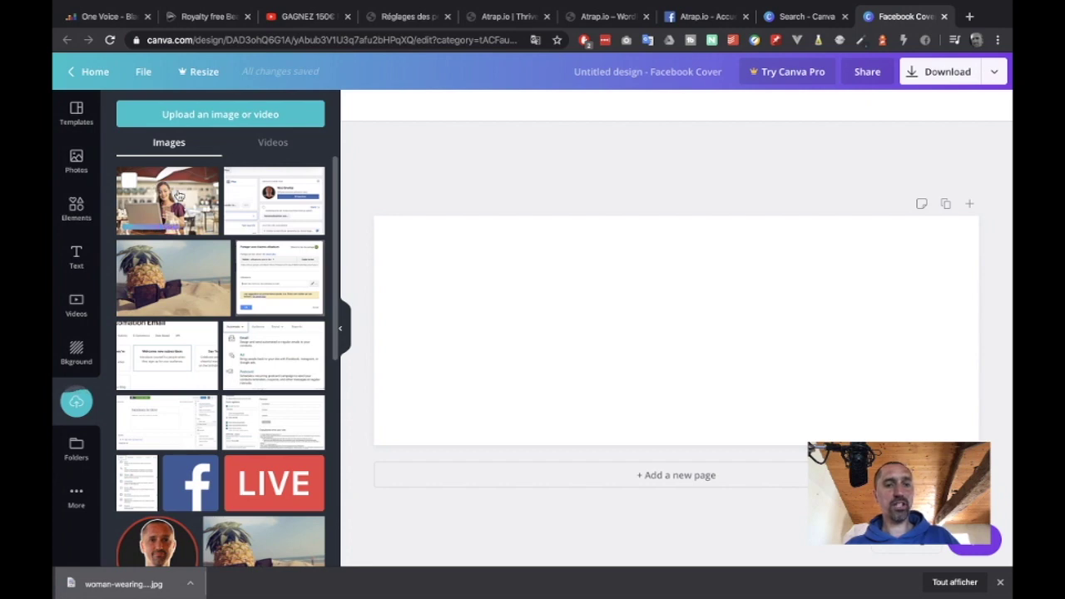
pyautogui.click(847, 18)
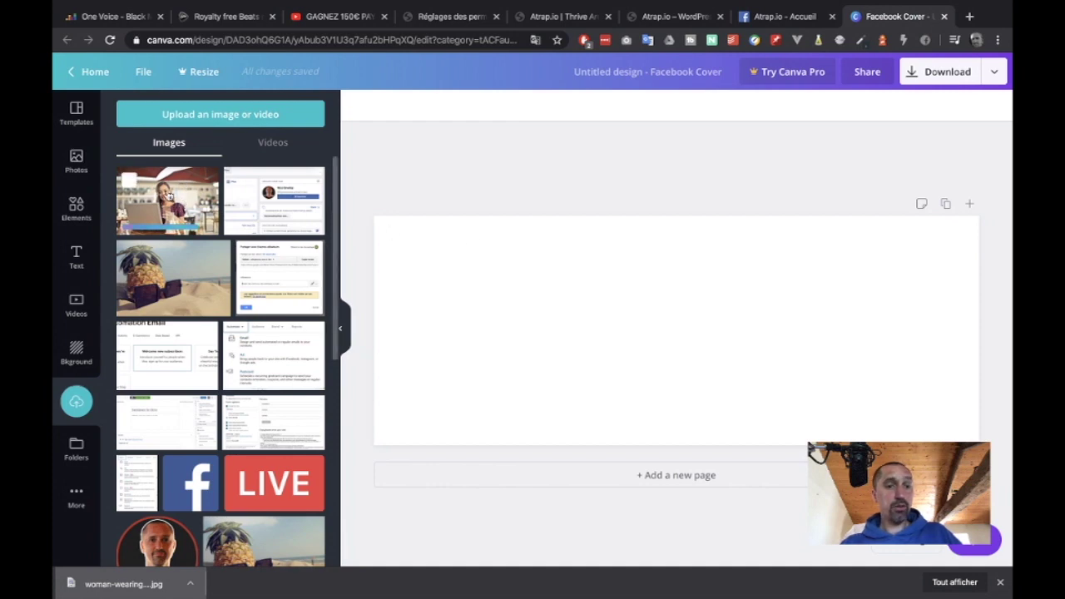
pyautogui.moveTo(169, 196); pyautogui.dragTo(397, 229)
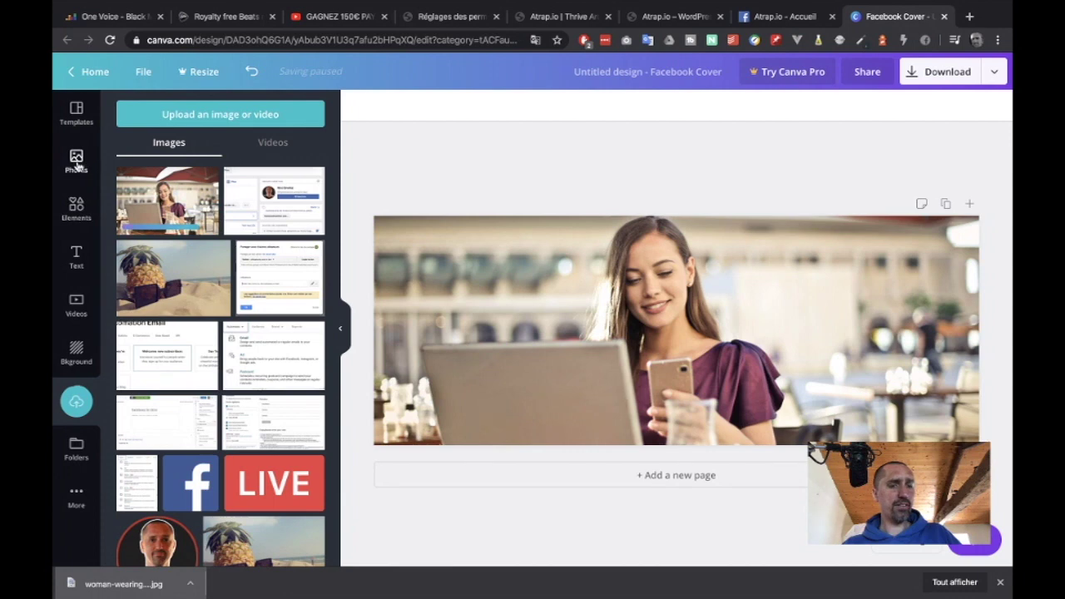
pyautogui.click(76, 206)
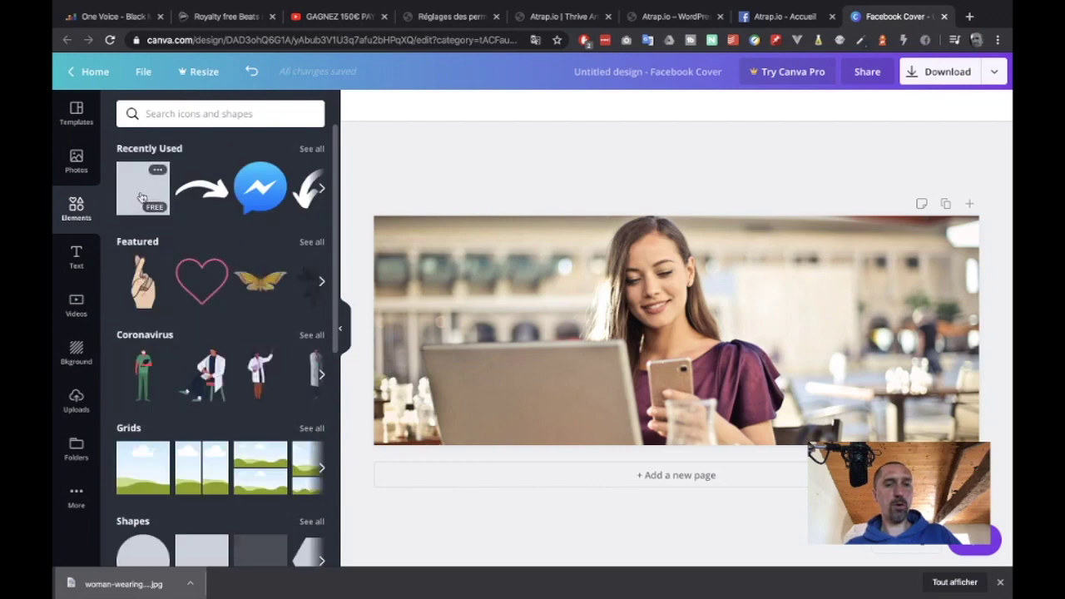
# Stretch a square over the entire cover, colour it brand blue, and set transparency 30
pyautogui.click(142, 188)
pyautogui.moveTo(573, 346); pyautogui.dragTo(421, 321)
pyautogui.moveTo(558, 309); pyautogui.dragTo(979, 304)
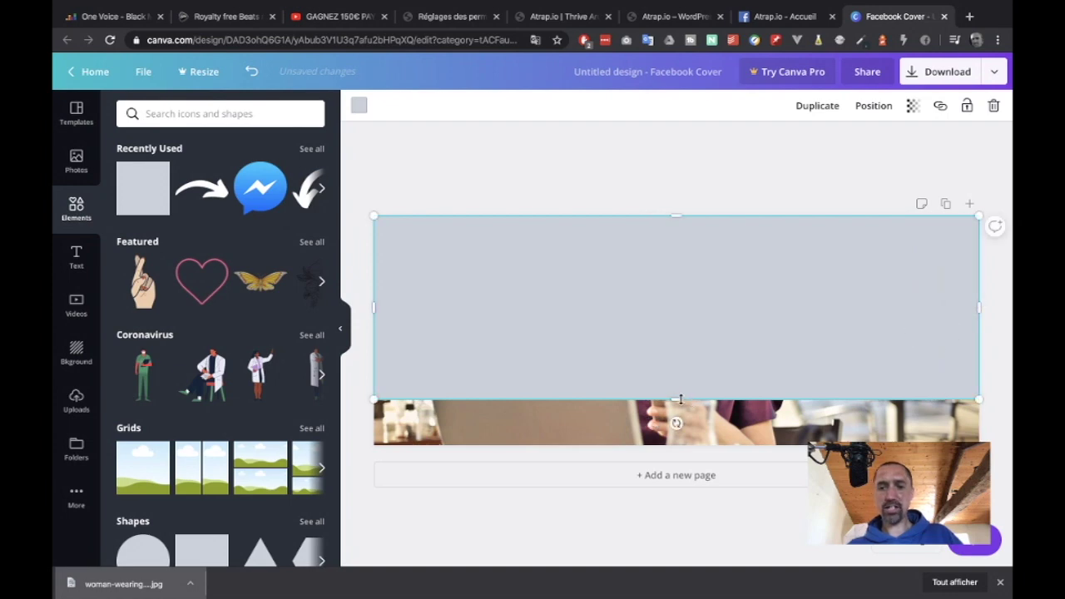
pyautogui.moveTo(676, 399); pyautogui.dragTo(675, 441)
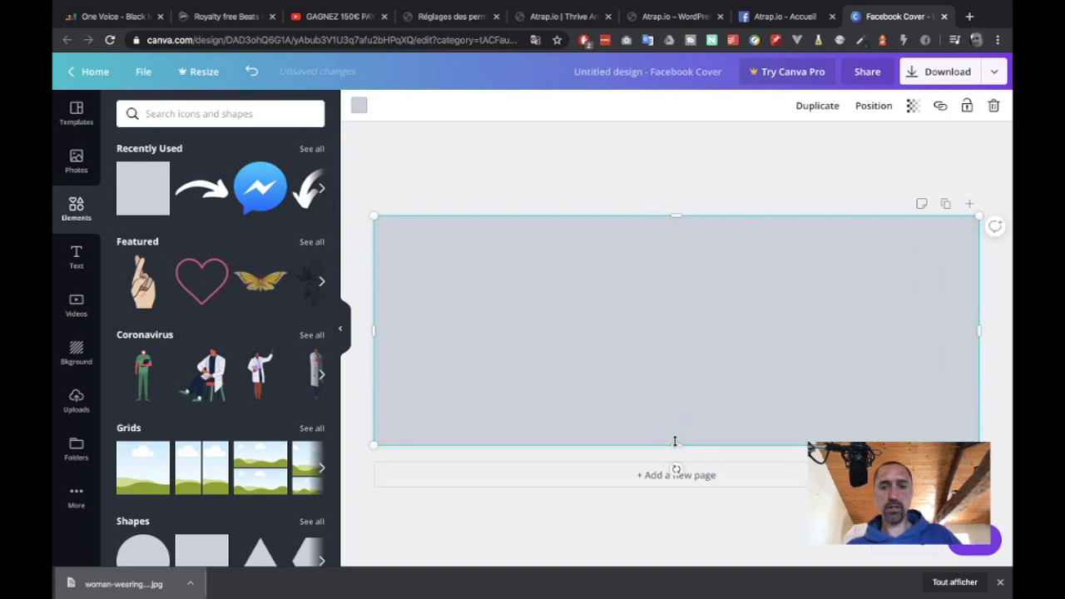
pyautogui.click(357, 107)
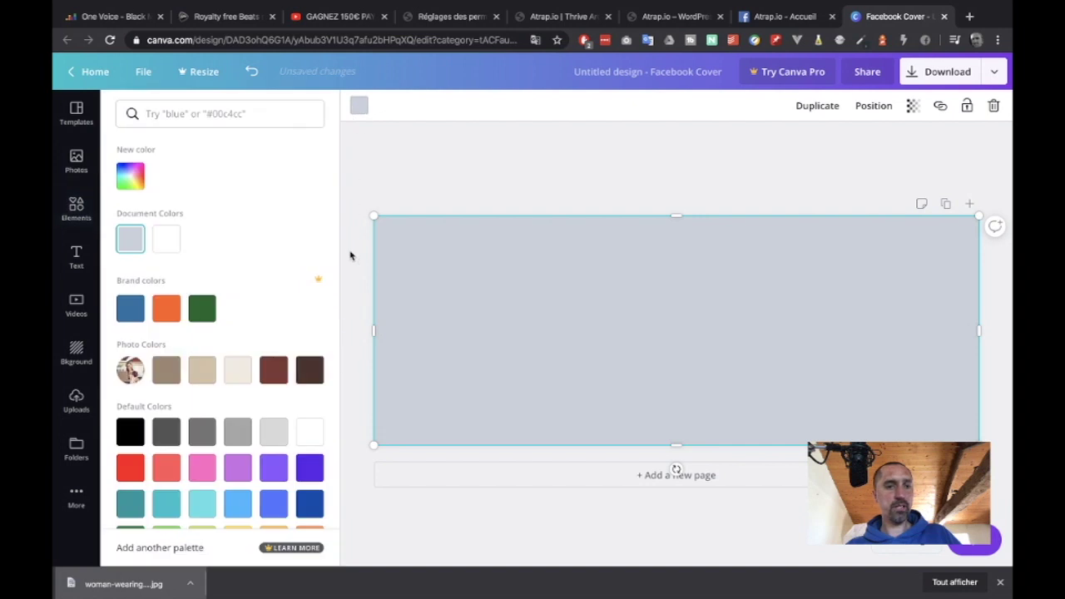
pyautogui.click(130, 309)
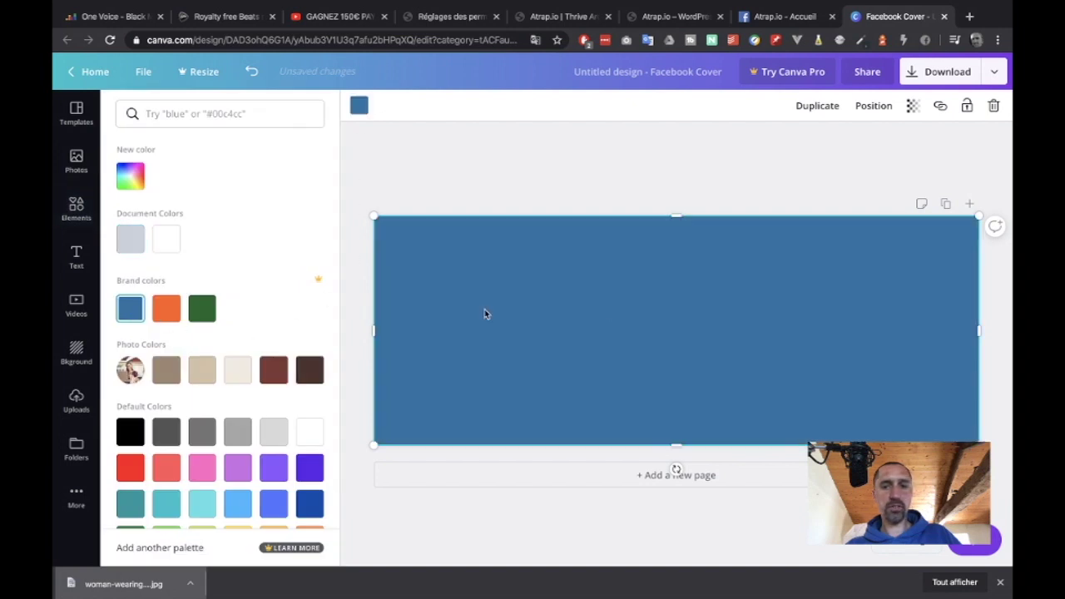
pyautogui.click(913, 106)
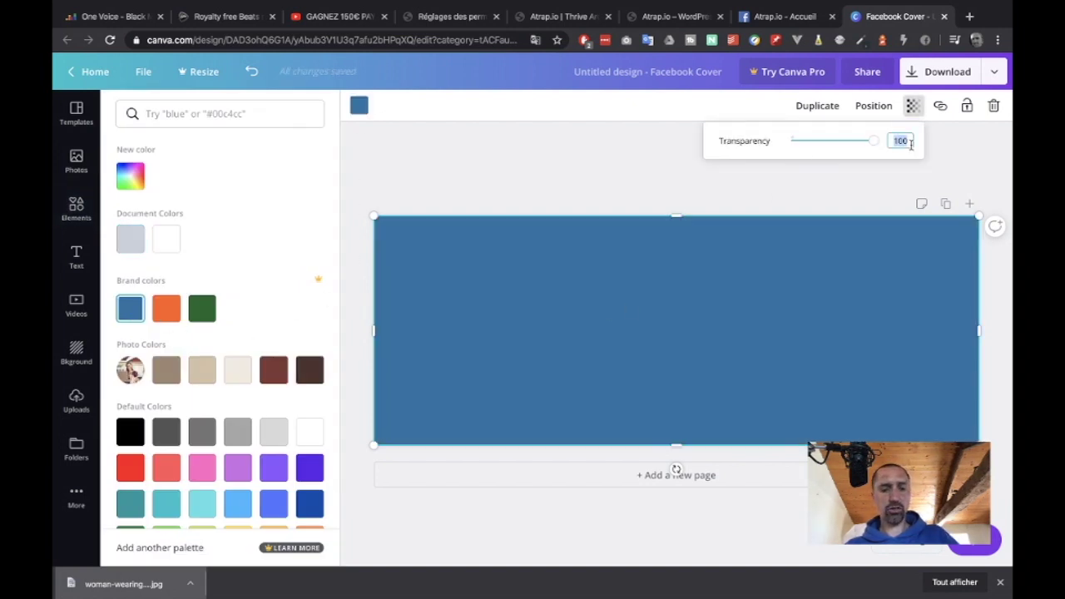
pyautogui.press('Return')
pyautogui.click(541, 170)
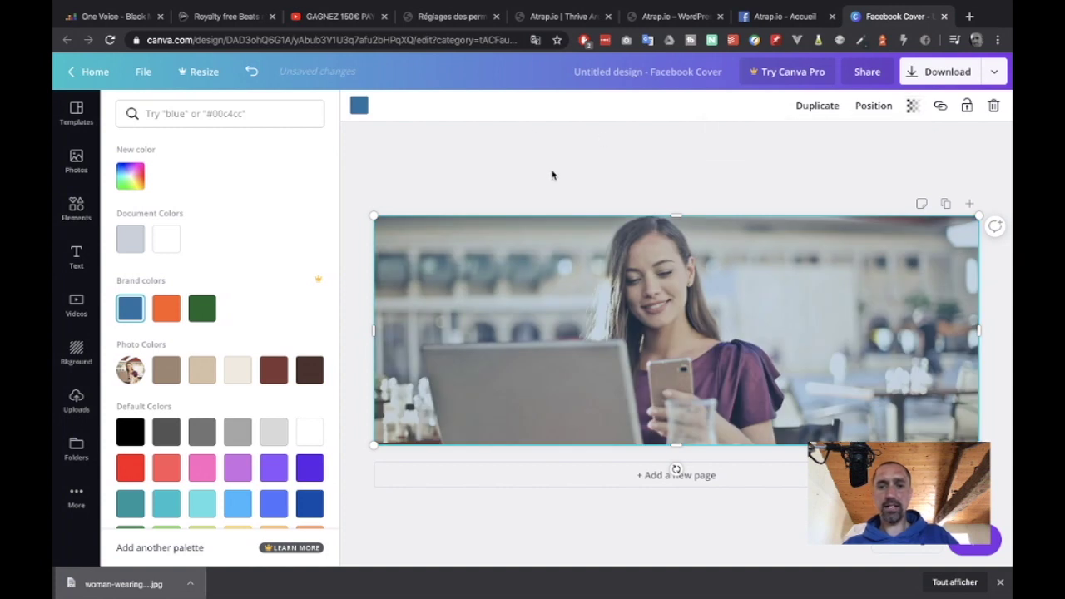
pyautogui.click(732, 171)
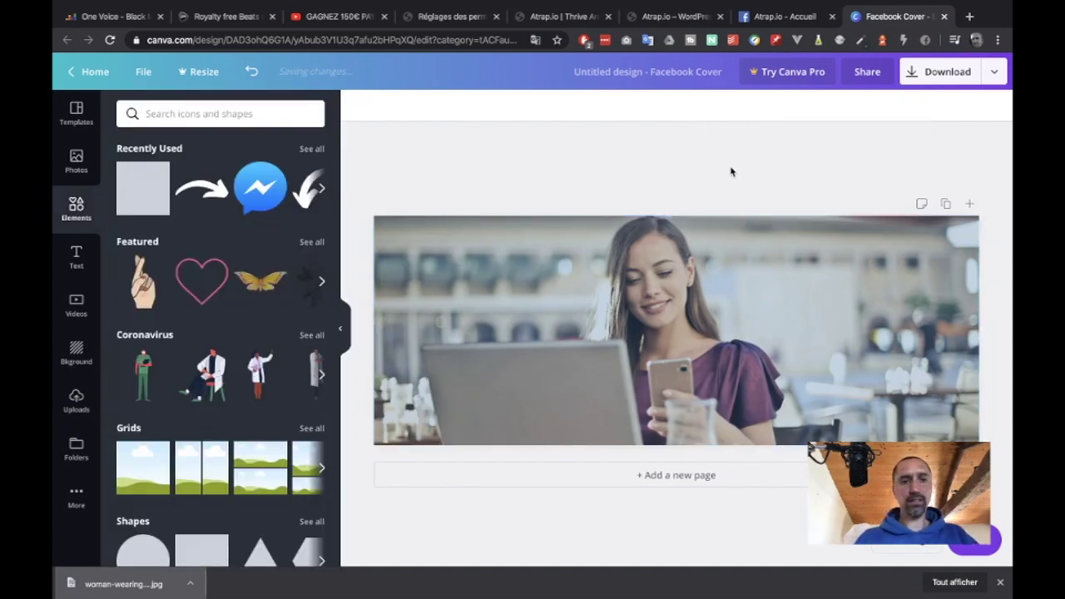
# Dismiss the success tip on the Atrap.io Facebook page to check the blank cover, then return to Canva
pyautogui.click(773, 17)
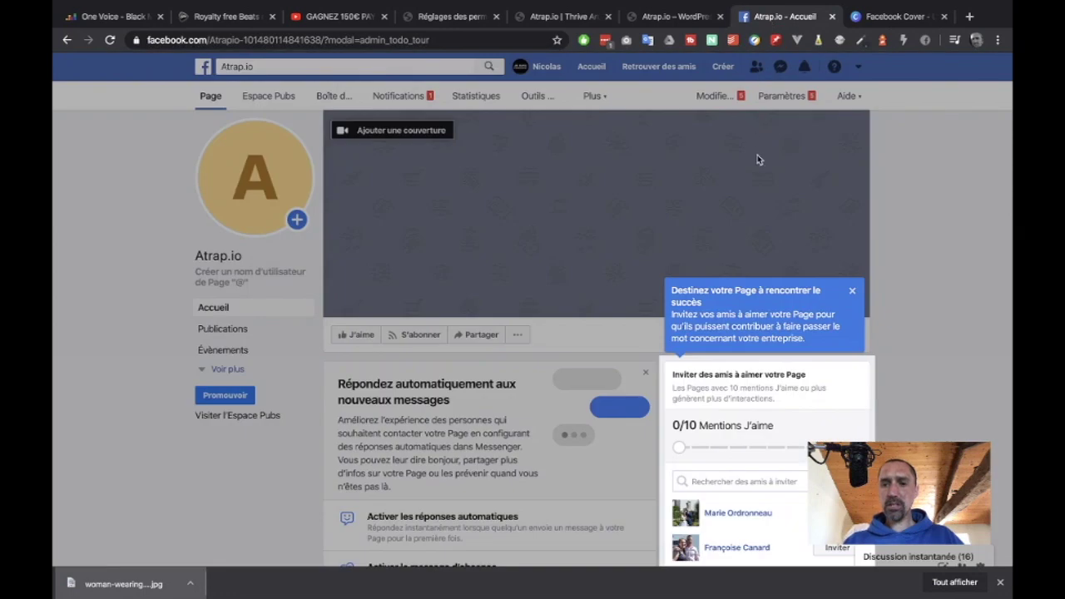
pyautogui.click(852, 293)
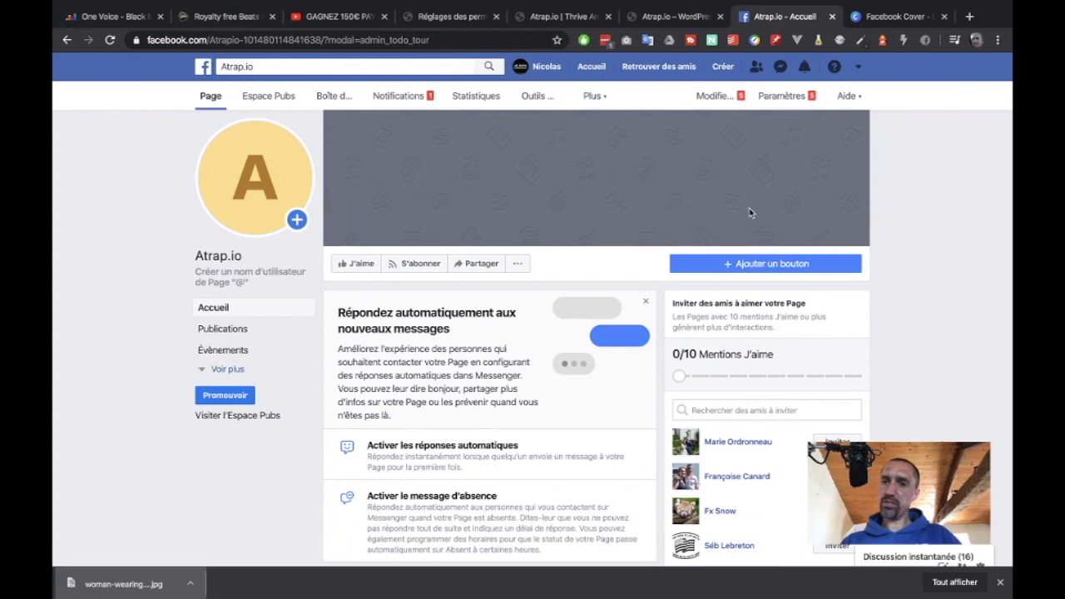
pyautogui.click(889, 16)
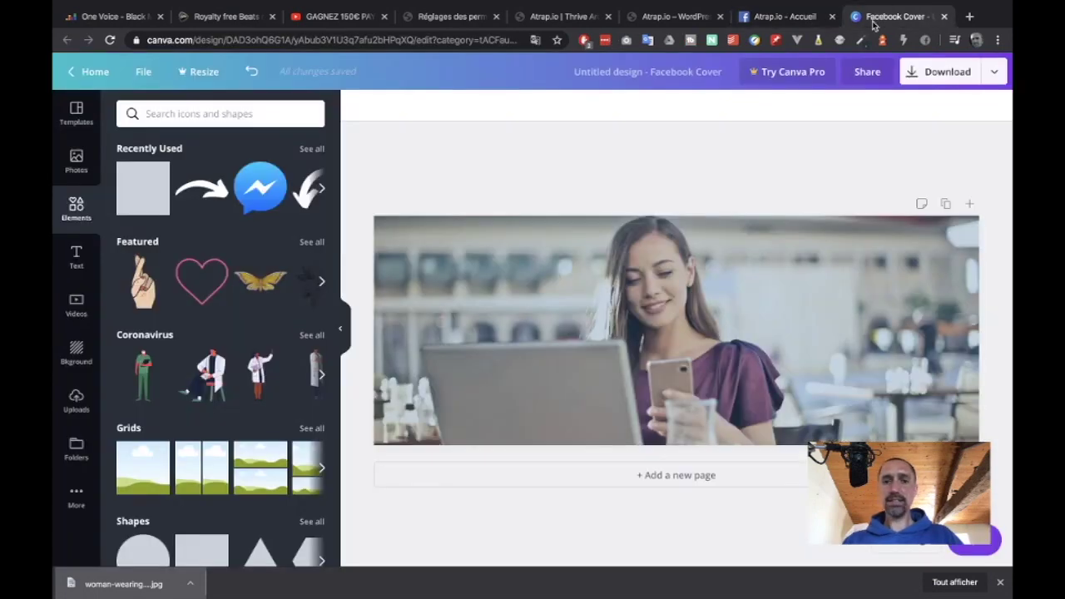
# Add a small white arrow to the cover, rotated to point down-right
pyautogui.click(203, 190)
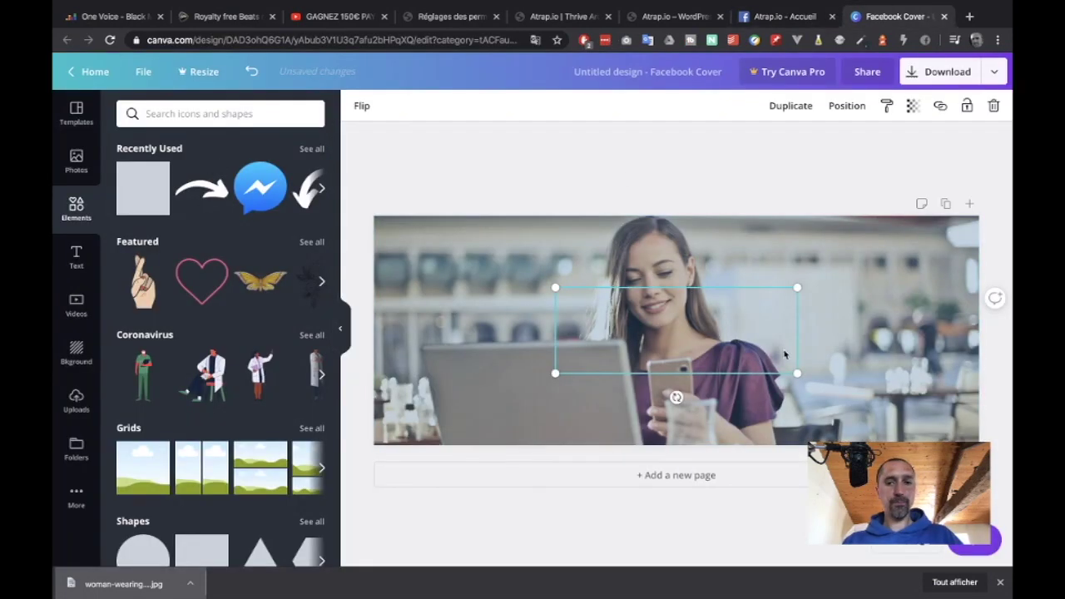
pyautogui.moveTo(555, 288); pyautogui.dragTo(704, 342)
pyautogui.moveTo(740, 399); pyautogui.dragTo(862, 372)
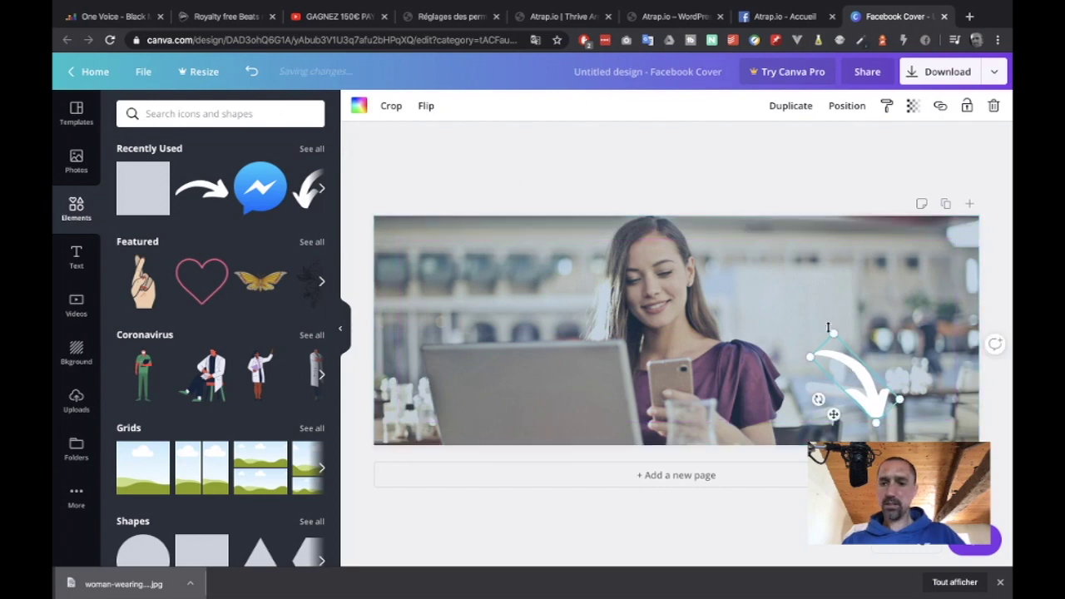
pyautogui.moveTo(833, 331); pyautogui.dragTo(836, 360)
pyautogui.click(732, 150)
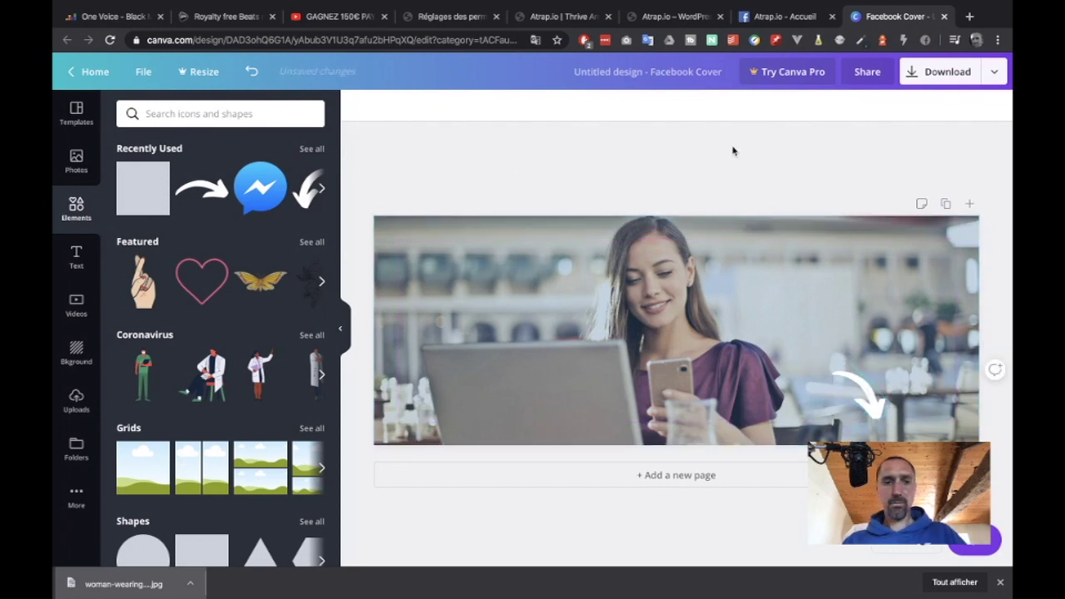
pyautogui.click(76, 256)
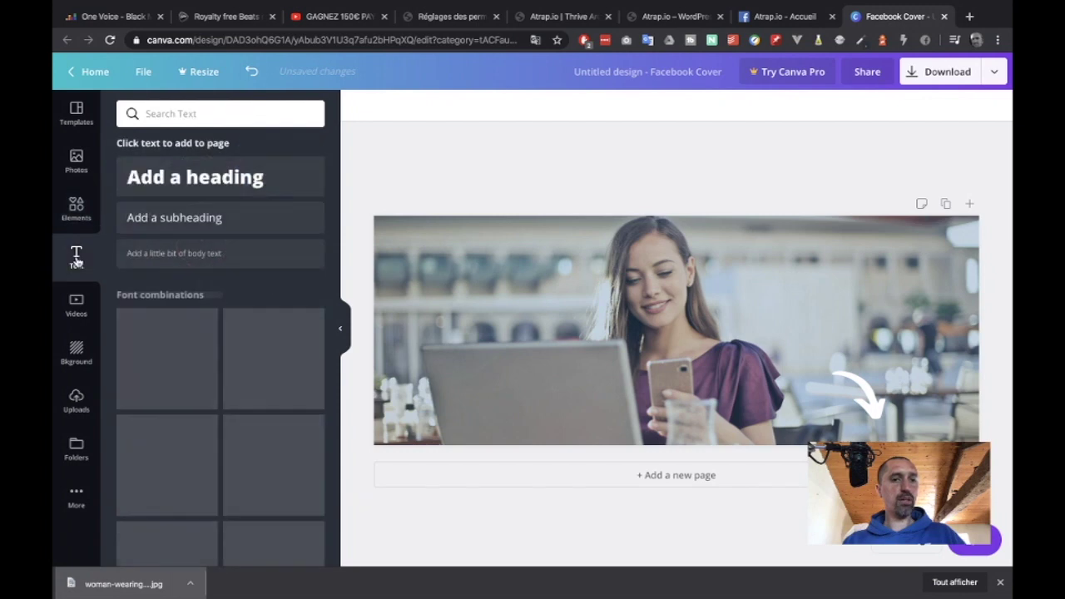
pyautogui.click(203, 175)
pyautogui.write('Découvre')
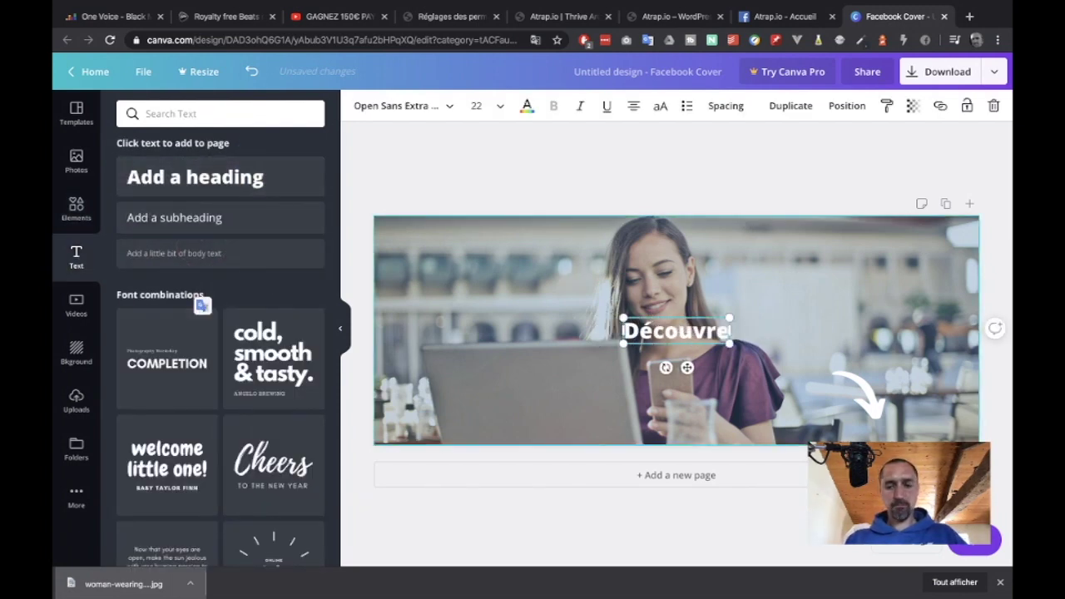
pyautogui.press('Return')
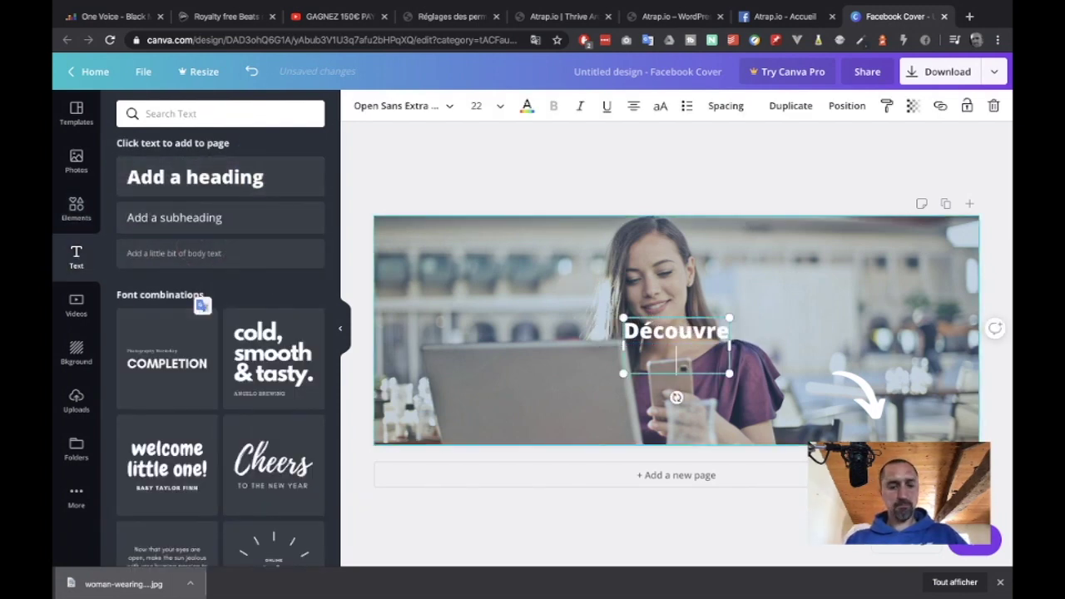
pyautogui.write('@trap.io')
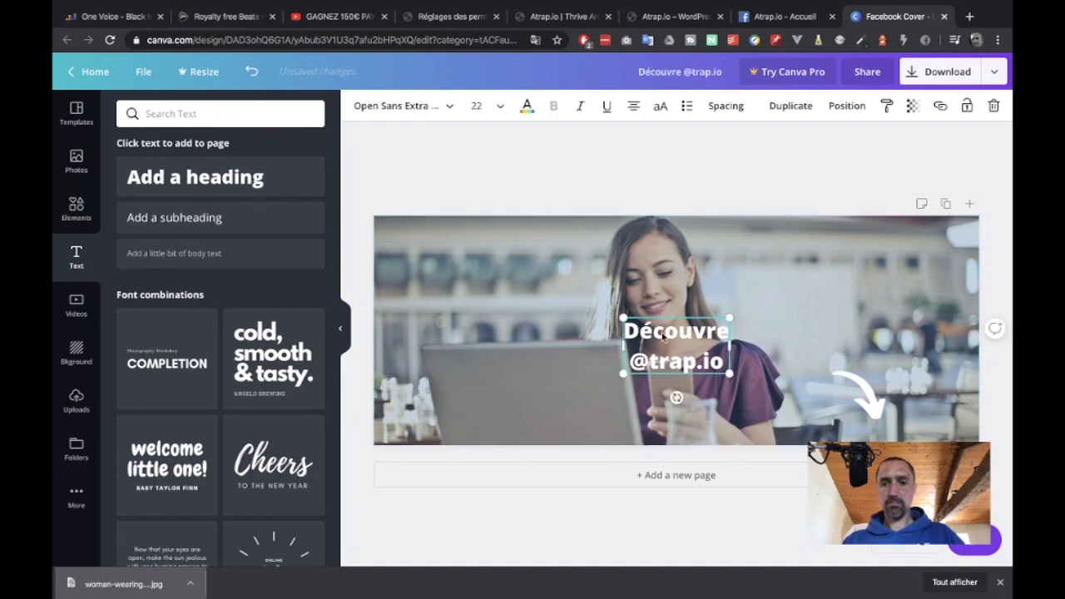
pyautogui.moveTo(664, 336); pyautogui.dragTo(754, 346)
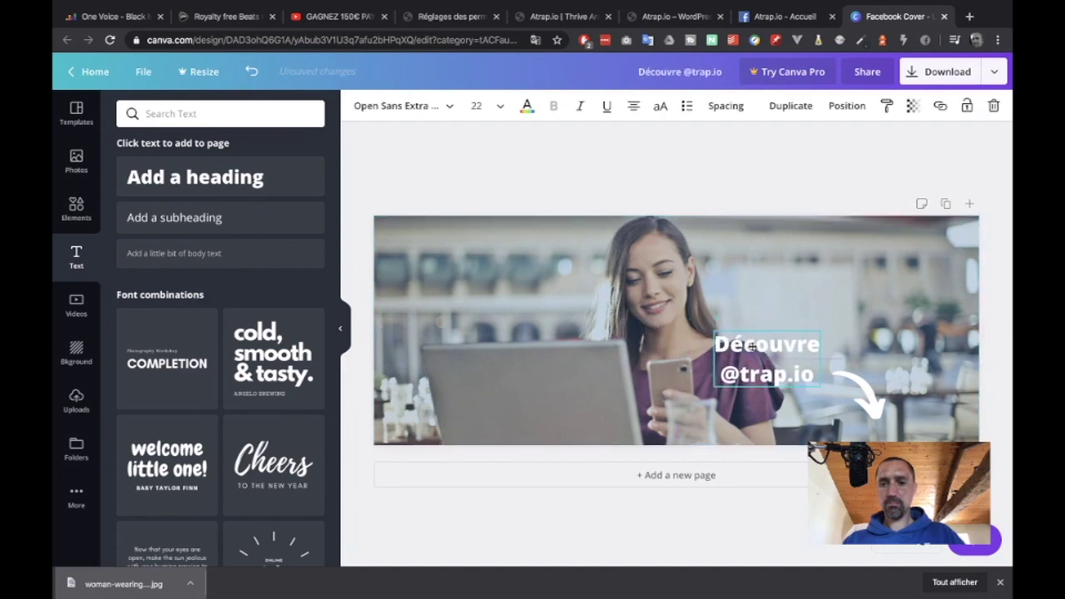
pyautogui.click(741, 166)
# Make the blue tint layer slightly fainter by adjusting its transparency
pyautogui.click(626, 306)
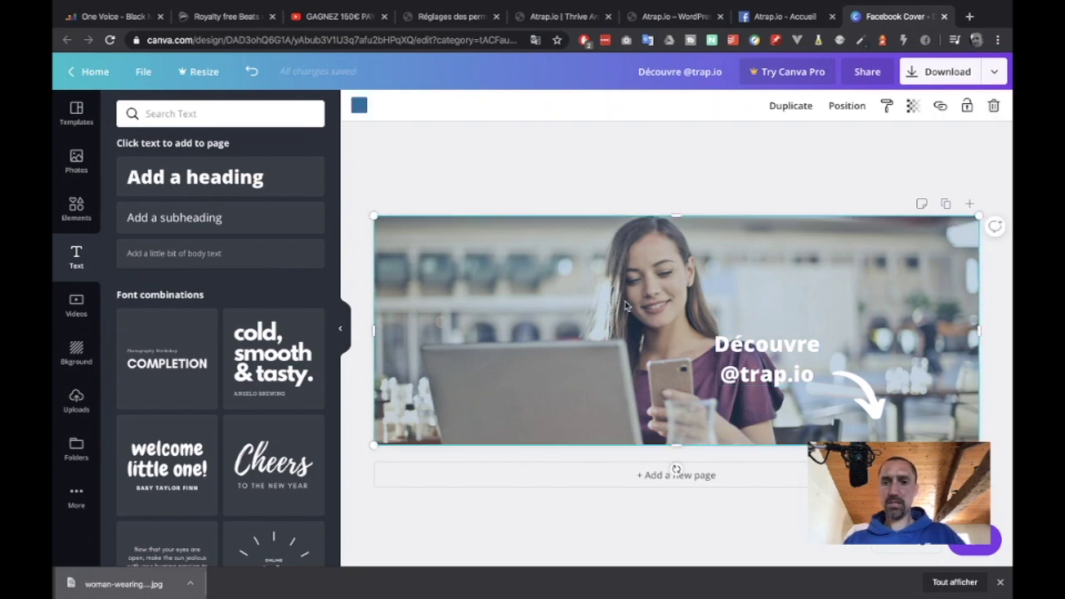
pyautogui.click(913, 106)
pyautogui.moveTo(817, 143); pyautogui.dragTo(822, 144)
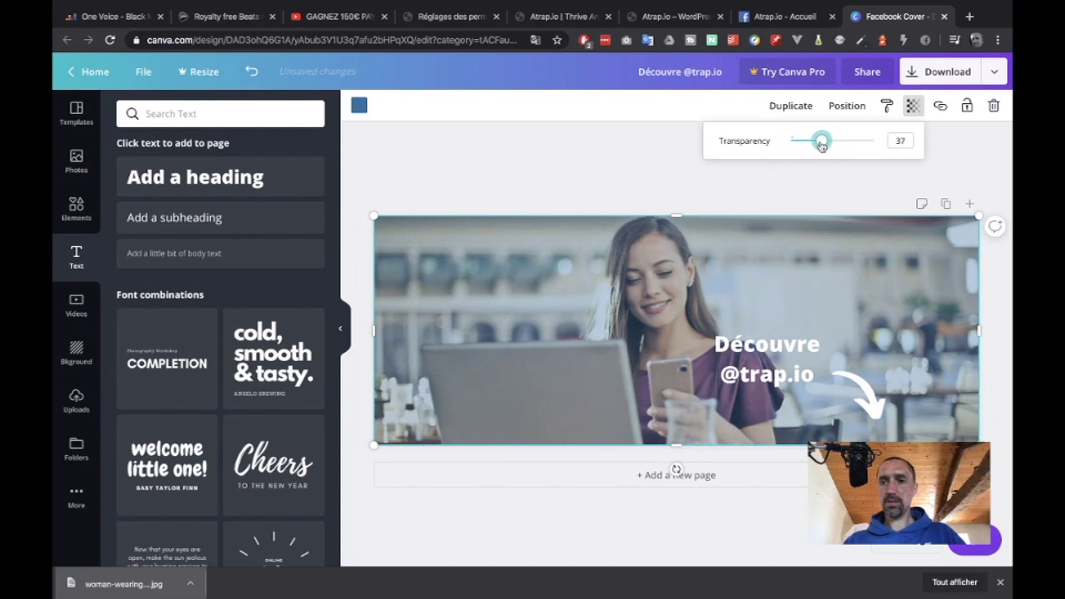
pyautogui.moveTo(821, 145)
pyautogui.mouseDown()
pyautogui.moveTo(863, 142)
pyautogui.moveTo(815, 147)
pyautogui.mouseUp()
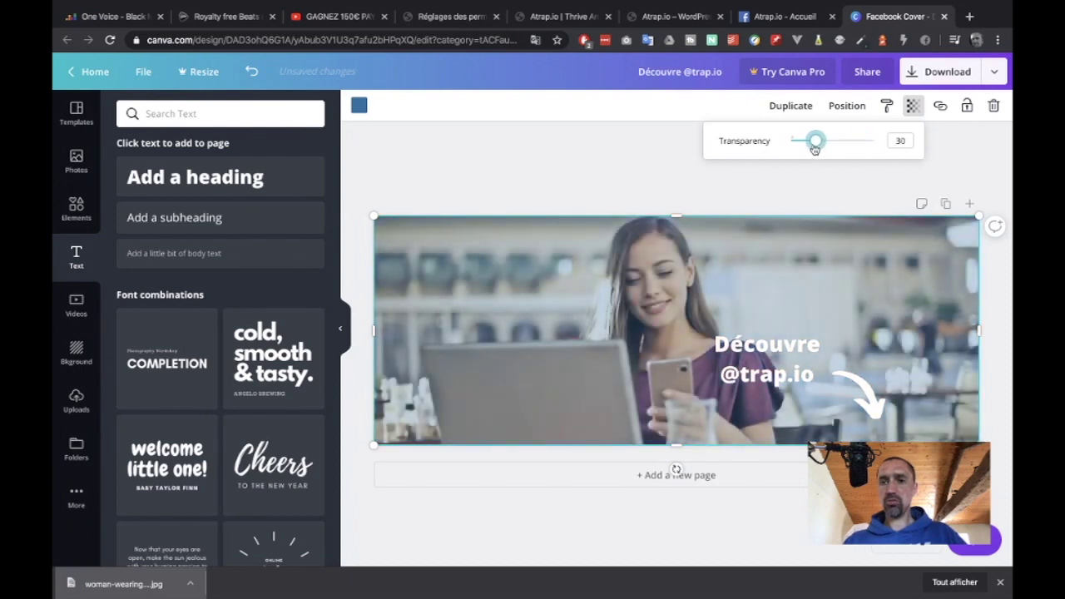
pyautogui.click(650, 195)
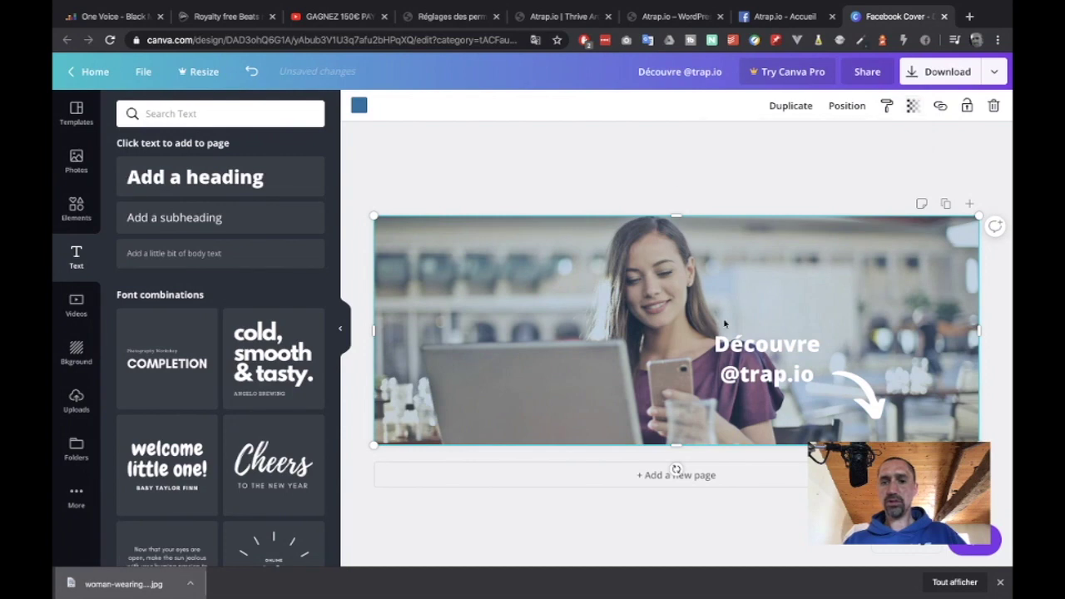
# Change the heading's first word to 'Essayé' and shift the text slightly up and right
pyautogui.click(760, 346)
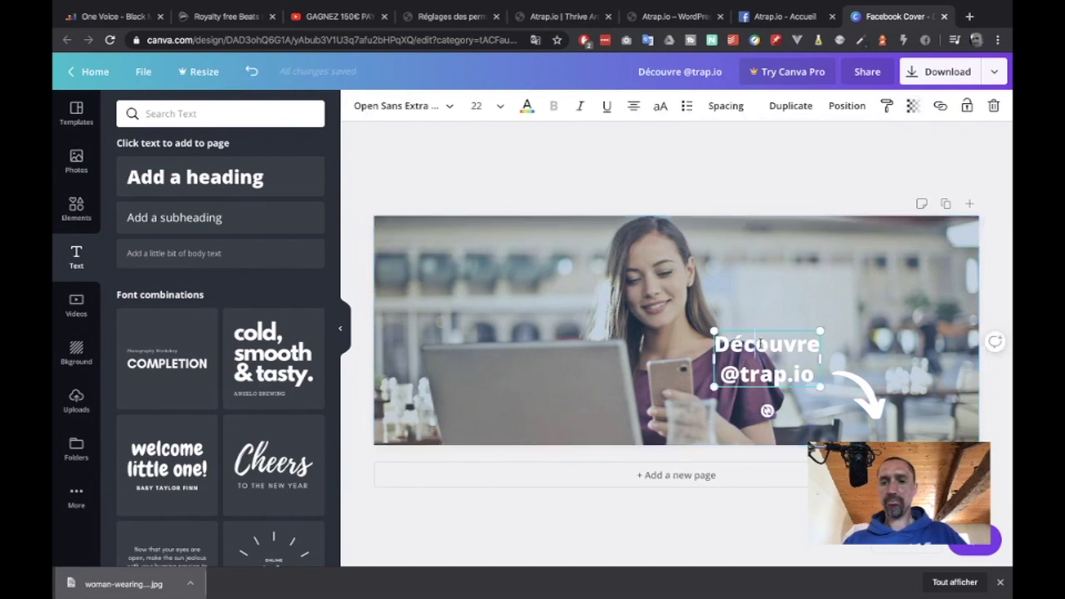
pyautogui.doubleClick(760, 345)
pyautogui.write('Essayé')
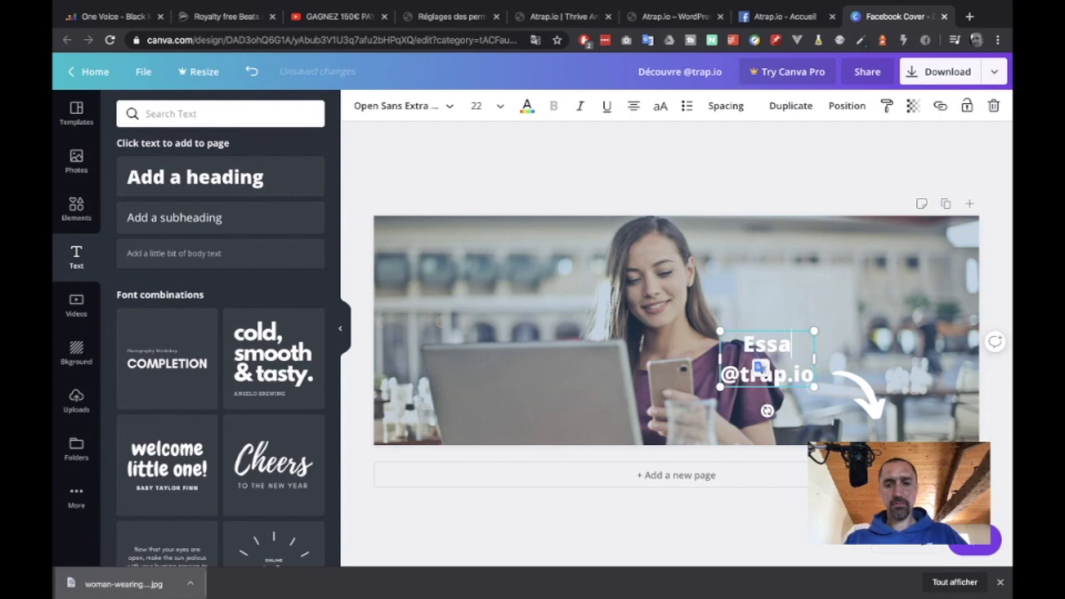
pyautogui.click(744, 148)
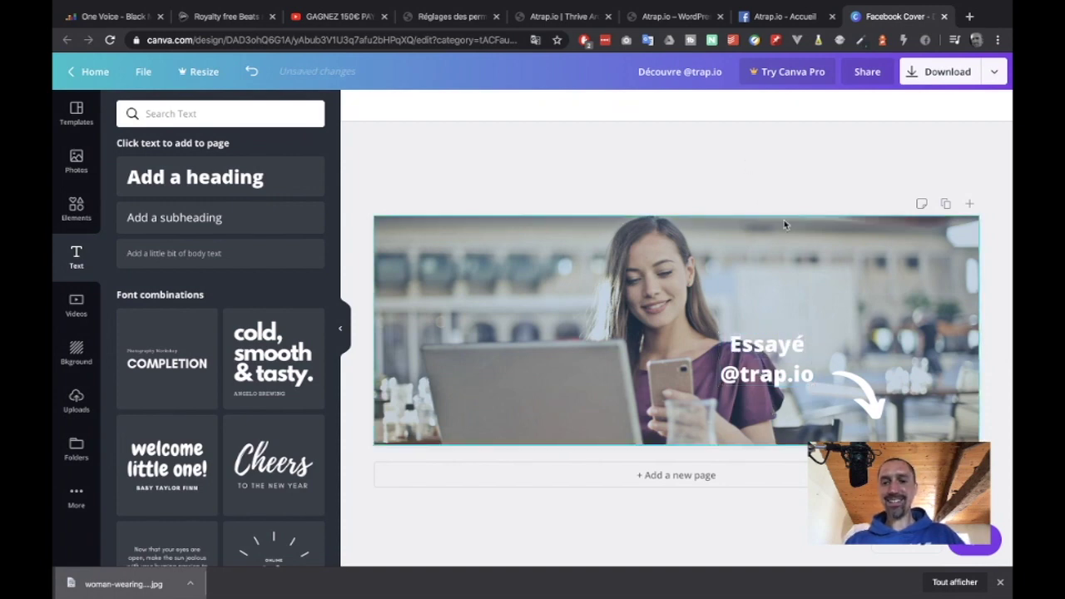
pyautogui.click(743, 376)
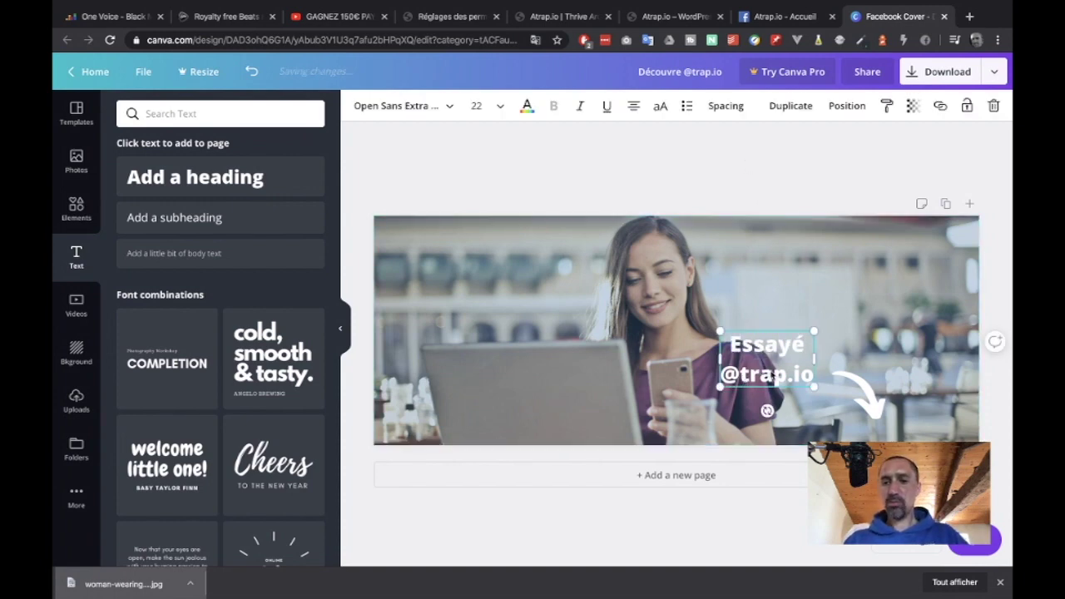
pyautogui.moveTo(767, 345); pyautogui.dragTo(777, 332)
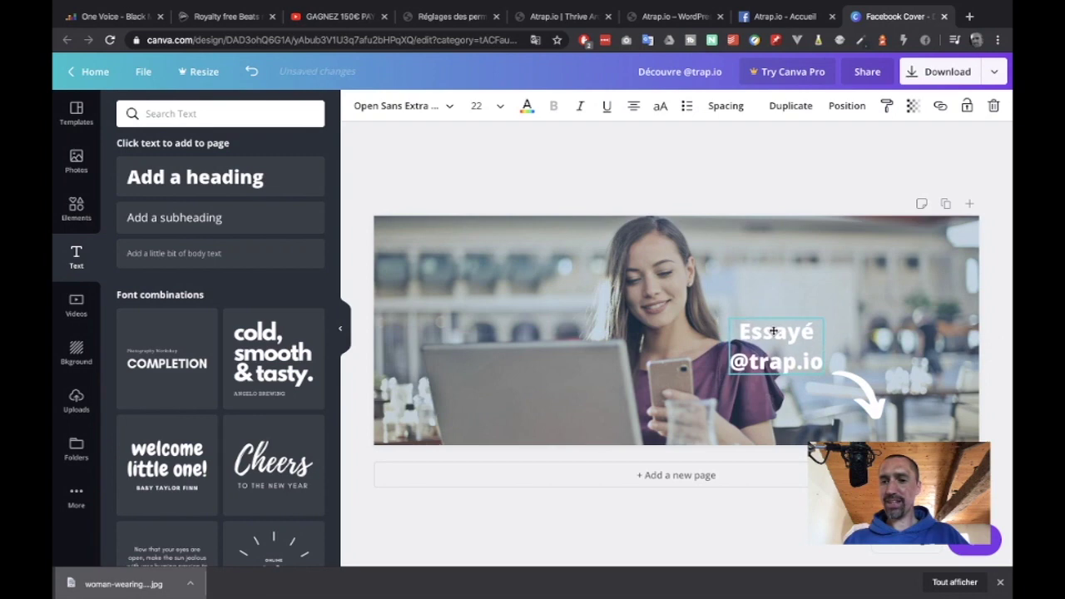
pyautogui.click(732, 166)
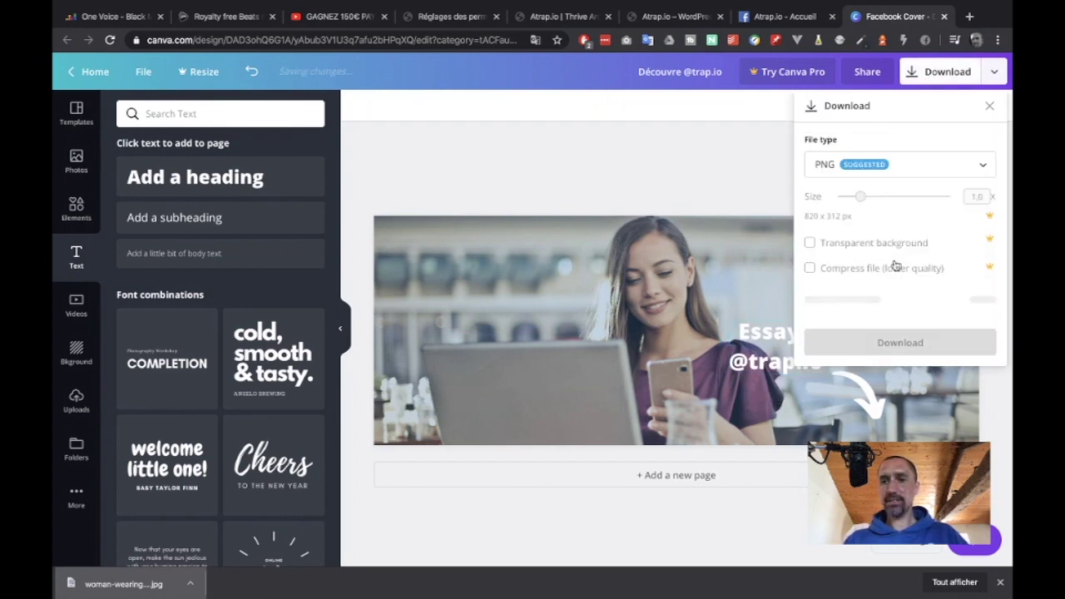
# Download the cover design as a JPG file
pyautogui.click(849, 167)
pyautogui.click(838, 205)
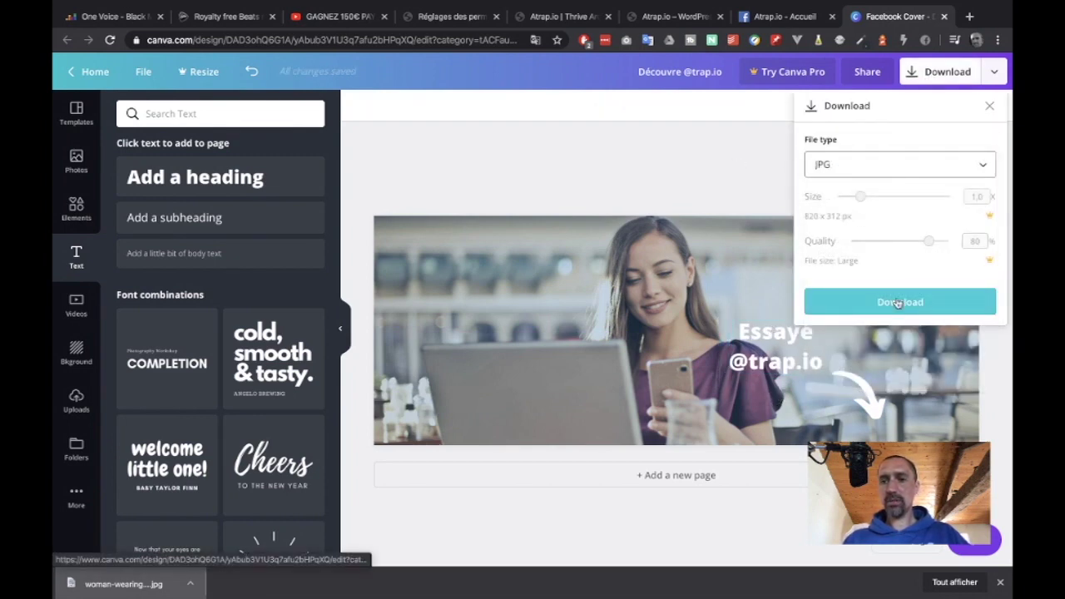
pyautogui.click(899, 301)
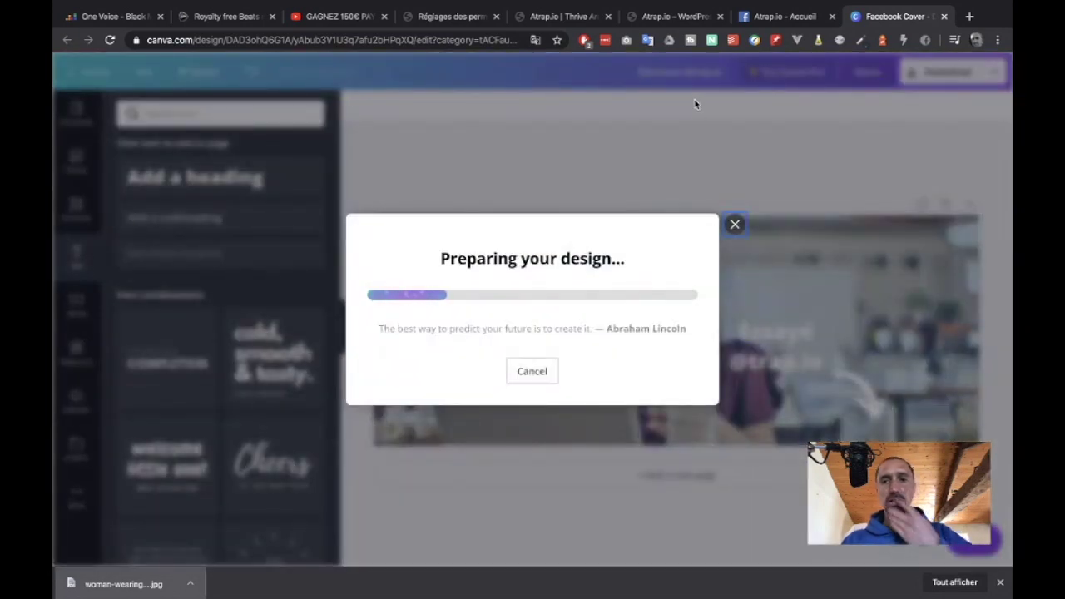
pyautogui.click(760, 17)
pyautogui.moveTo(533, 207)
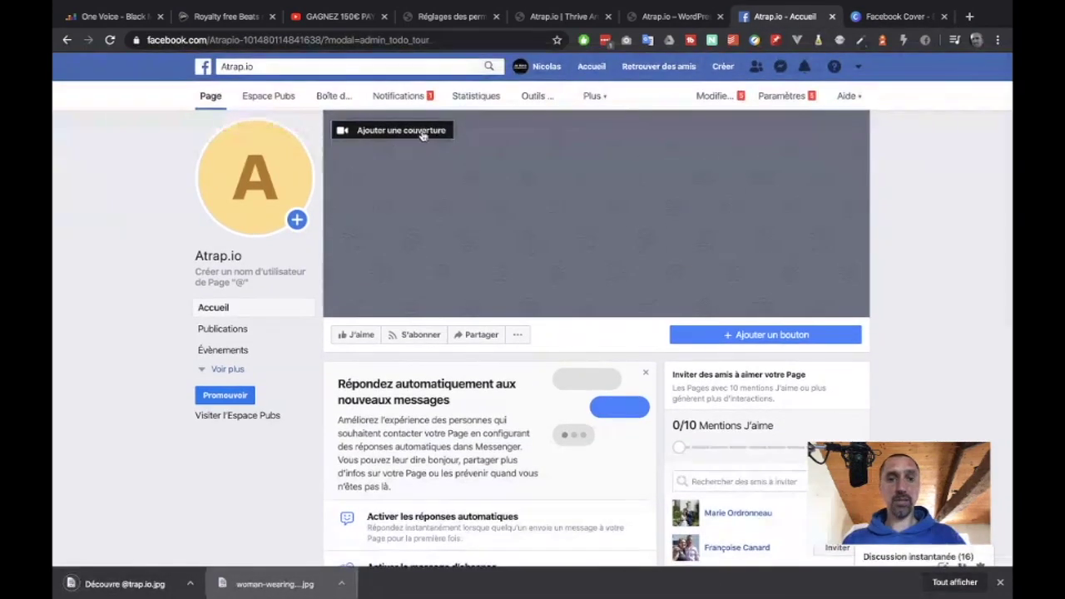
pyautogui.click(422, 134)
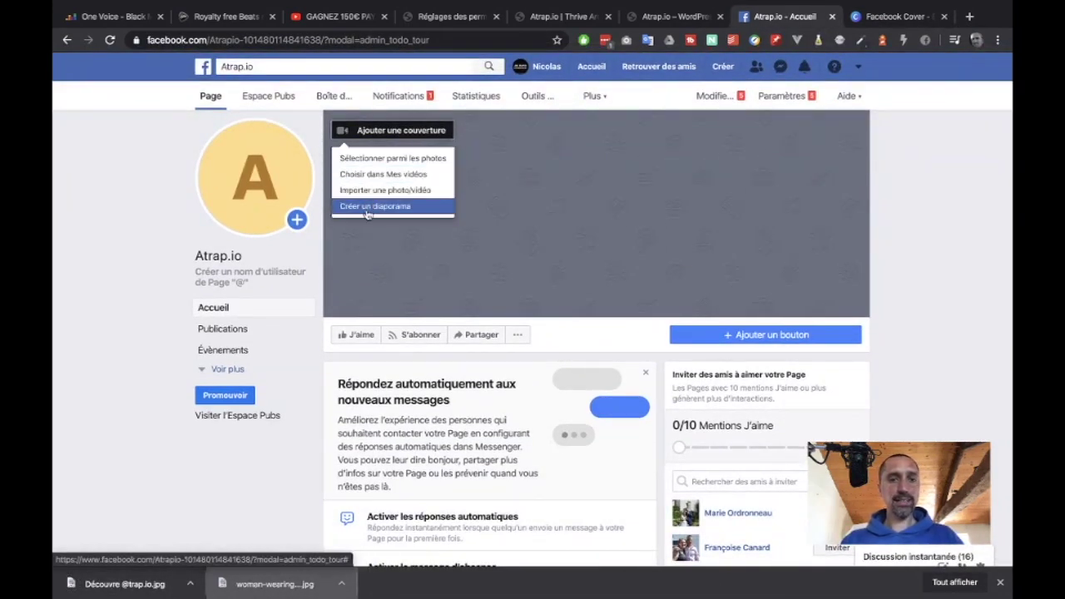
pyautogui.click(371, 190)
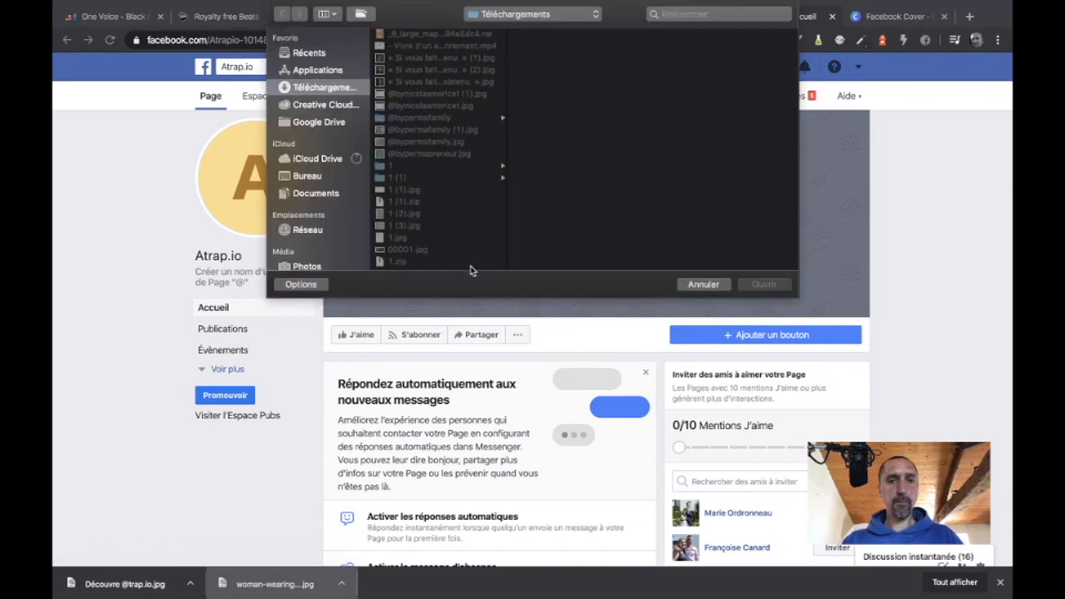
pyautogui.click(695, 16)
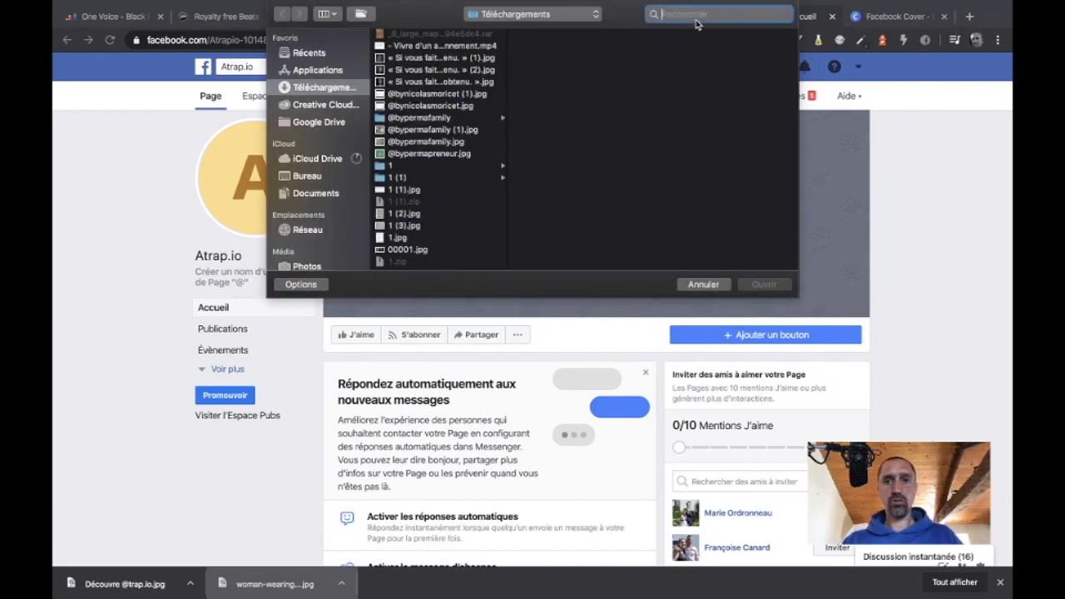
pyautogui.write('de')
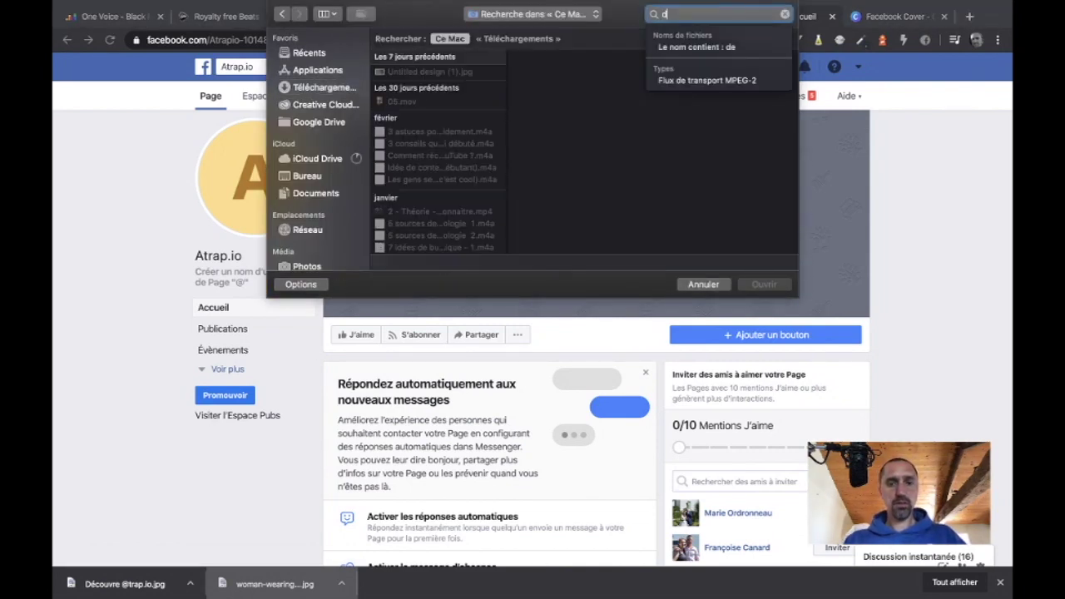
pyautogui.write('vou')
pyautogui.press('BackSpace')
pyautogui.press('BackSpace')
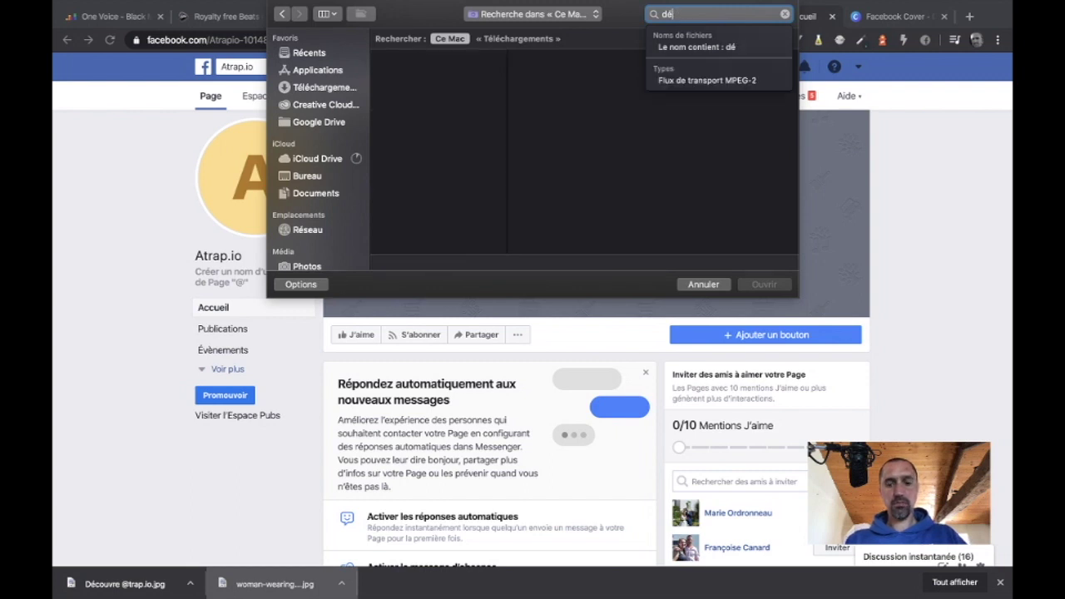
pyautogui.write('couvre')
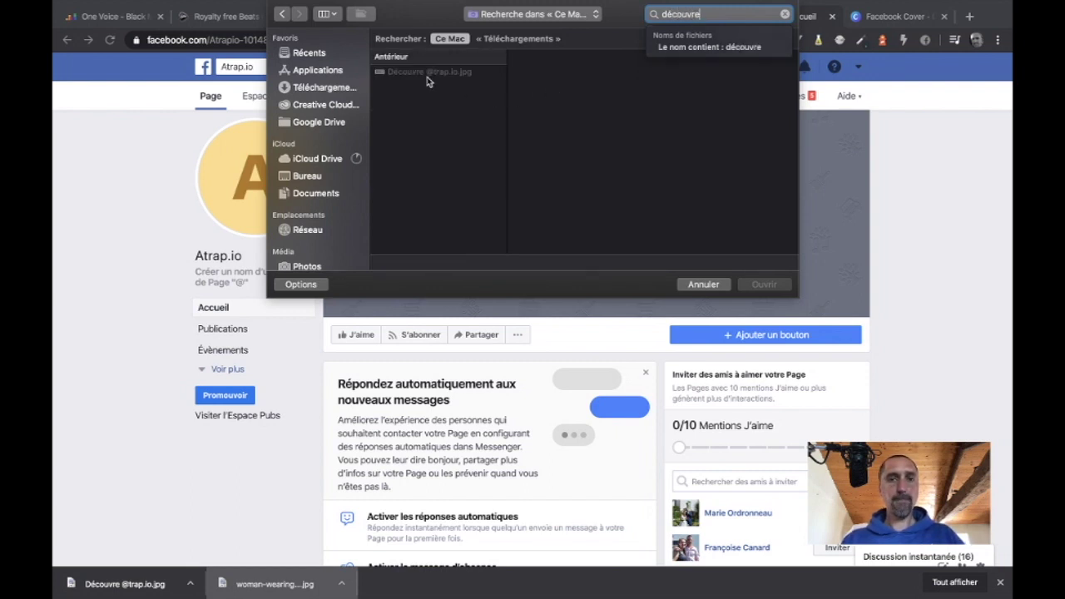
pyautogui.click(427, 74)
pyautogui.click(763, 285)
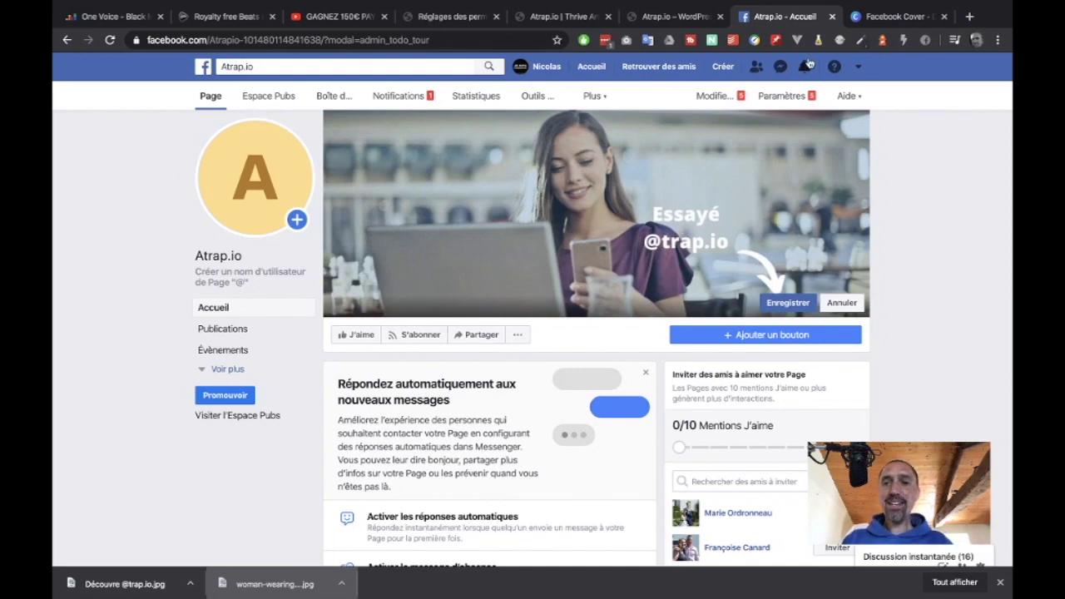
pyautogui.click(865, 20)
pyautogui.click(736, 105)
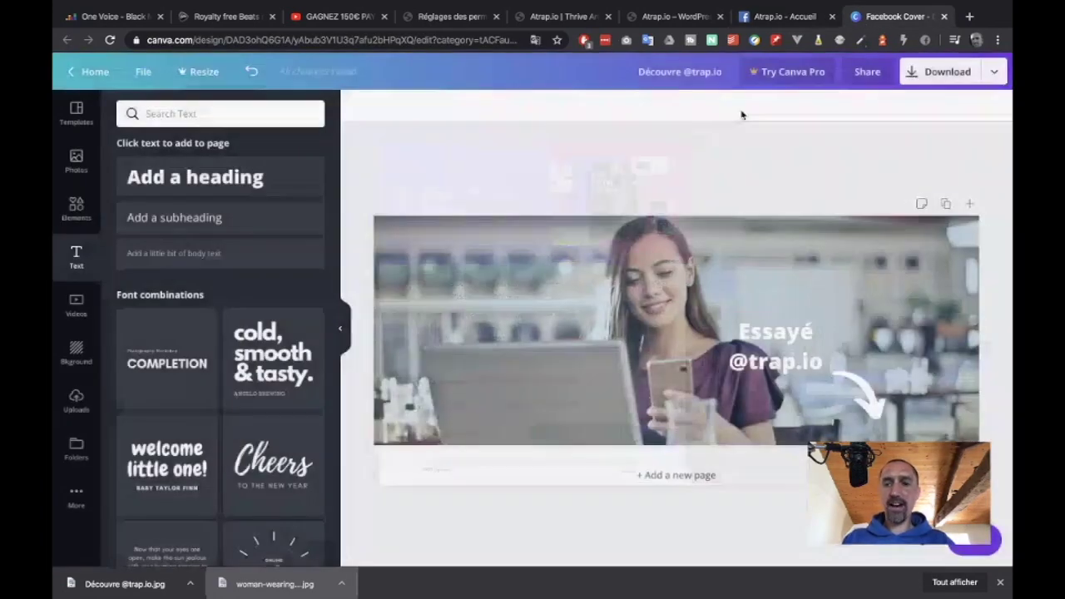
pyautogui.click(798, 332)
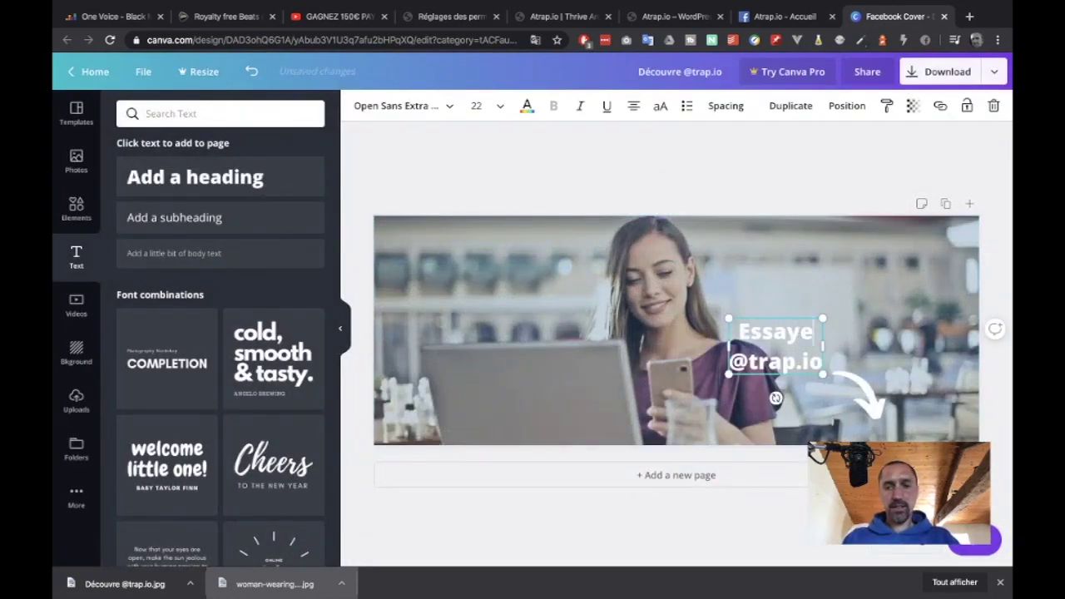
pyautogui.write('r')
pyautogui.click(799, 171)
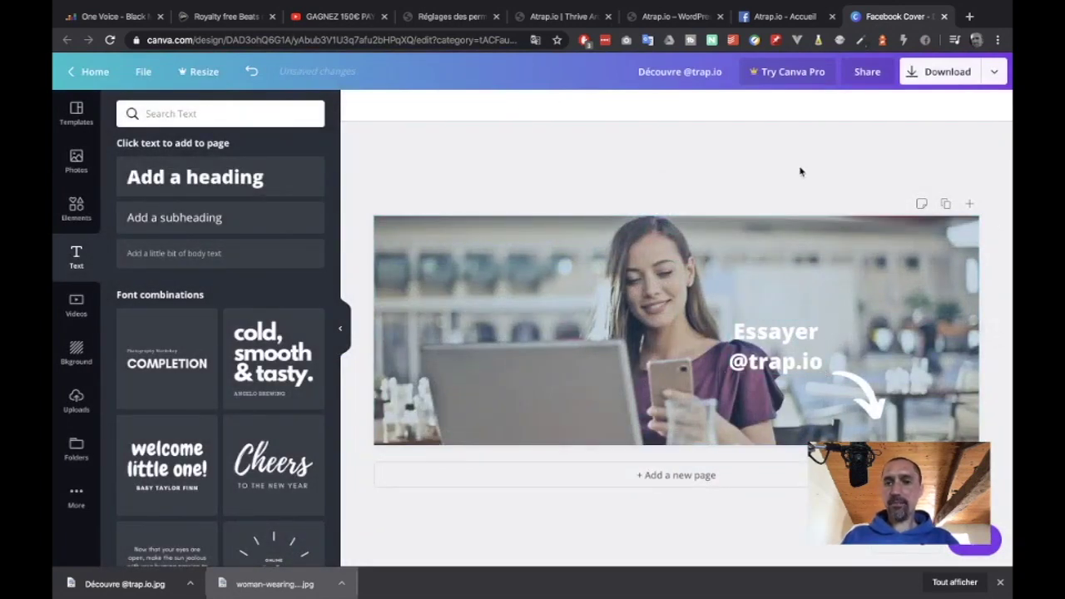
# Download the corrected cover again as a JPG and return to the Facebook page
pyautogui.click(928, 73)
pyautogui.click(898, 164)
pyautogui.click(840, 202)
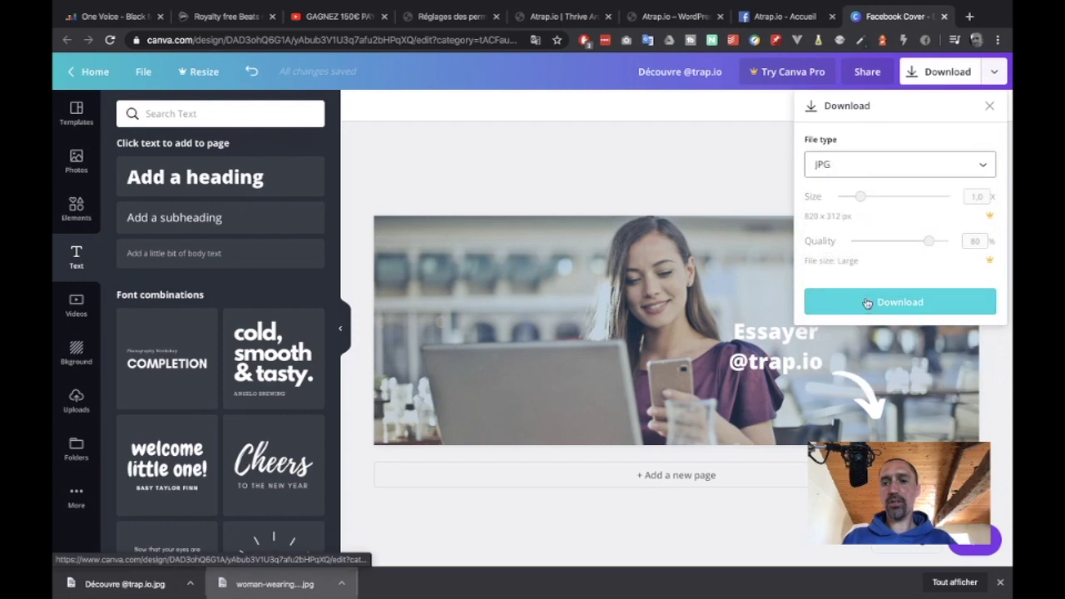
pyautogui.click(867, 303)
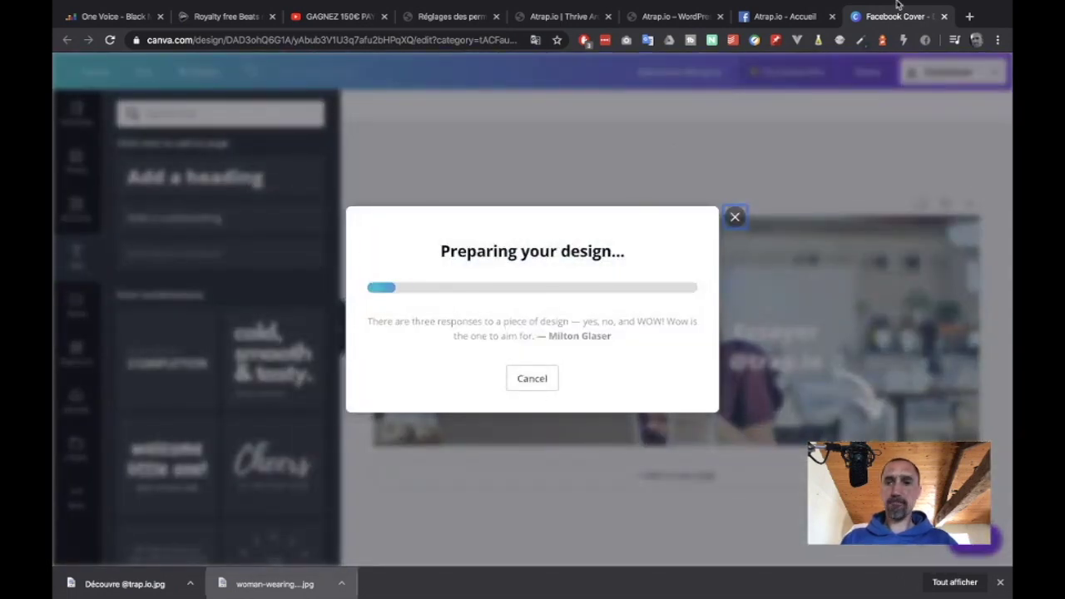
pyautogui.click(782, 16)
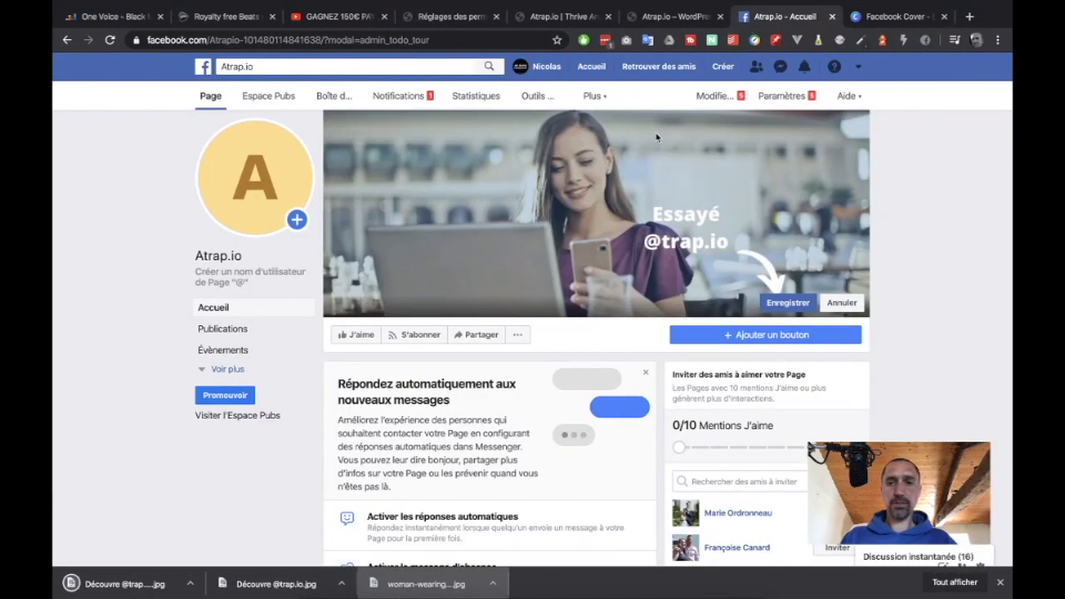
pyautogui.click(799, 302)
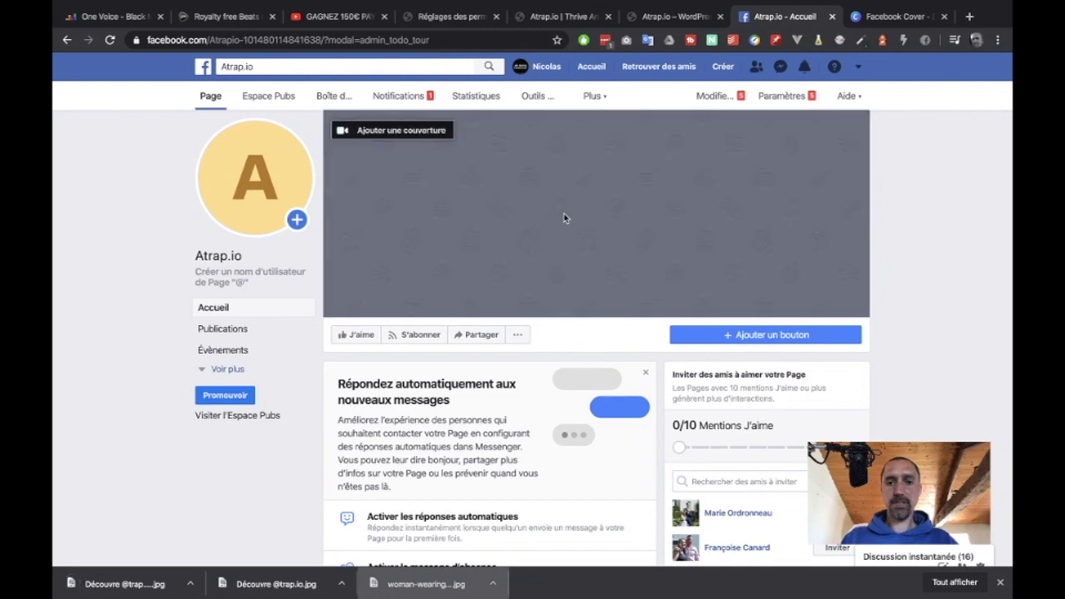
pyautogui.click(408, 136)
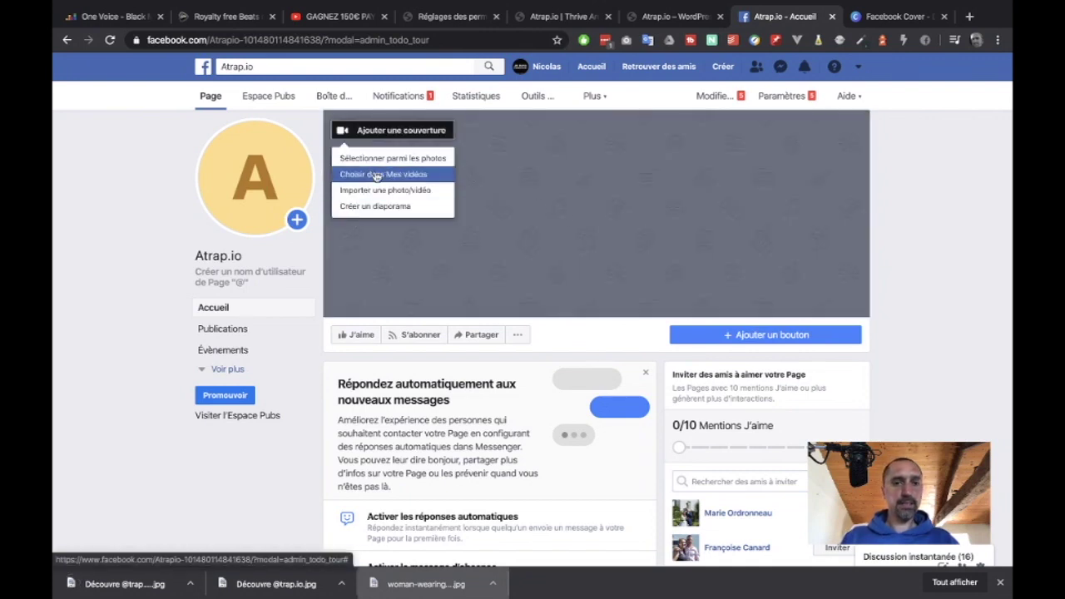
pyautogui.click(372, 194)
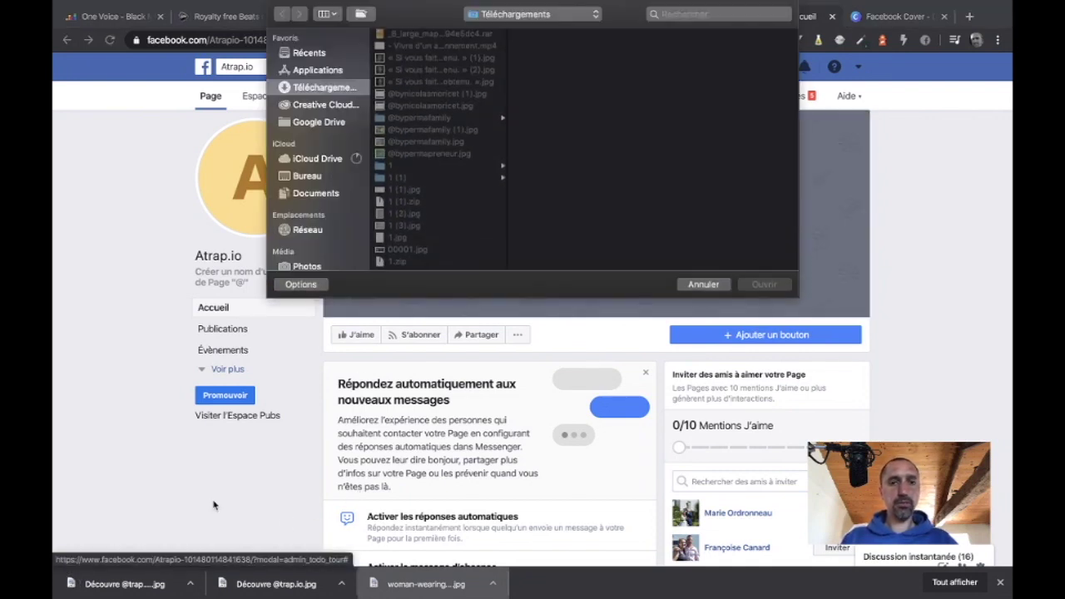
pyautogui.click(681, 15)
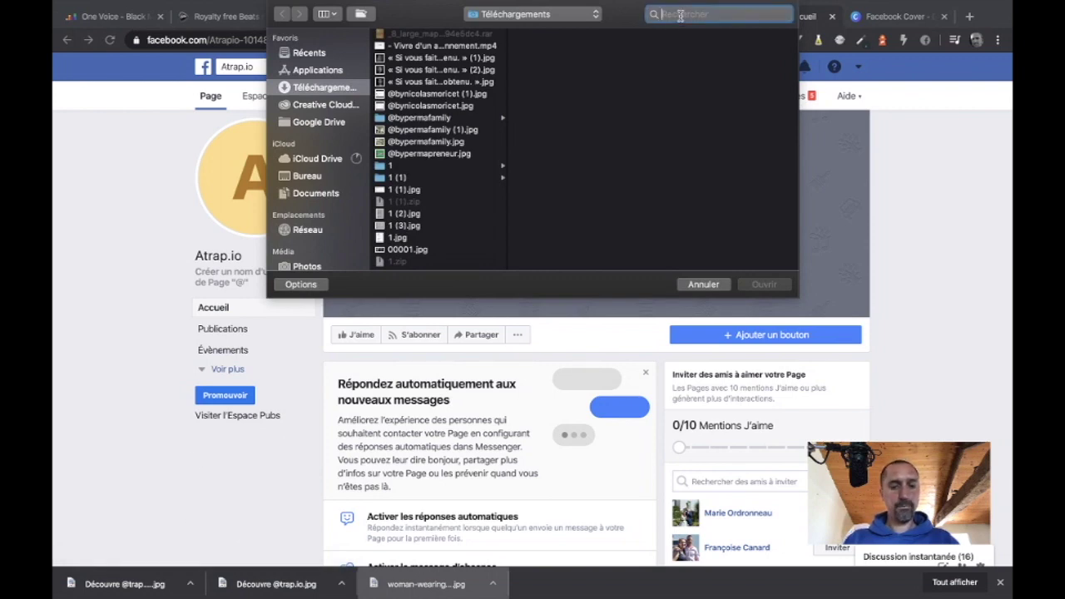
pyautogui.write('Dév')
pyautogui.write('ouv')
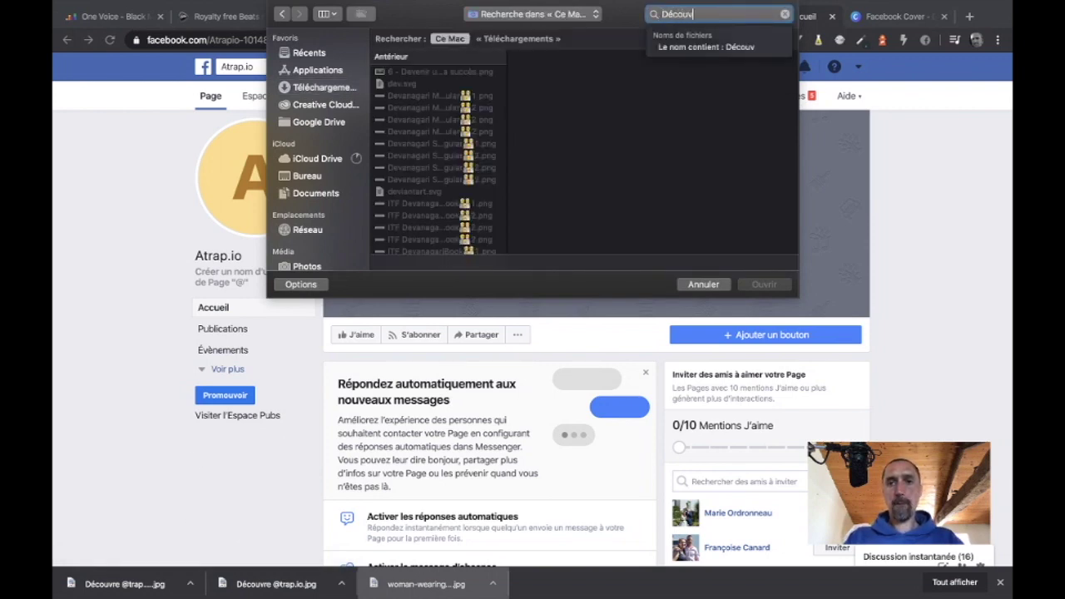
pyautogui.click(450, 74)
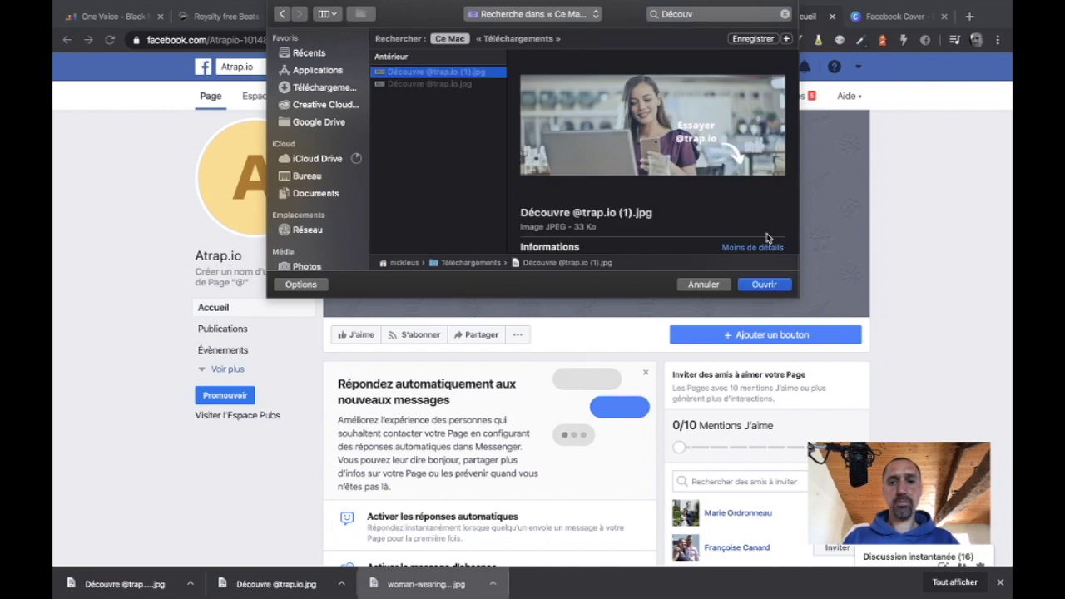
pyautogui.click(767, 286)
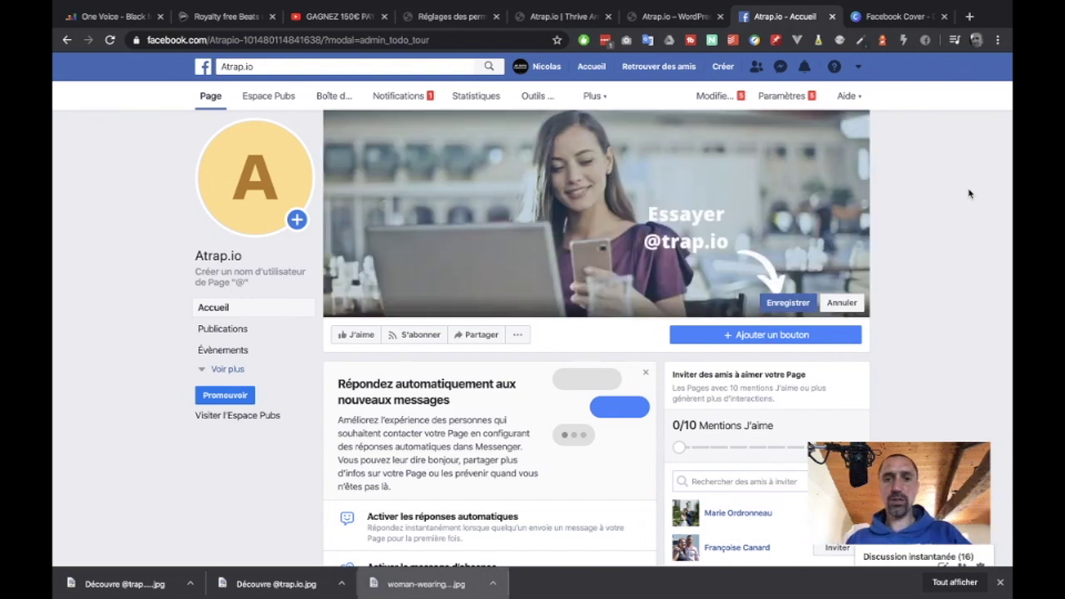
# Check the new cover preview on the page, then go back to the Canva cover design
pyautogui.moveTo(263, 167)
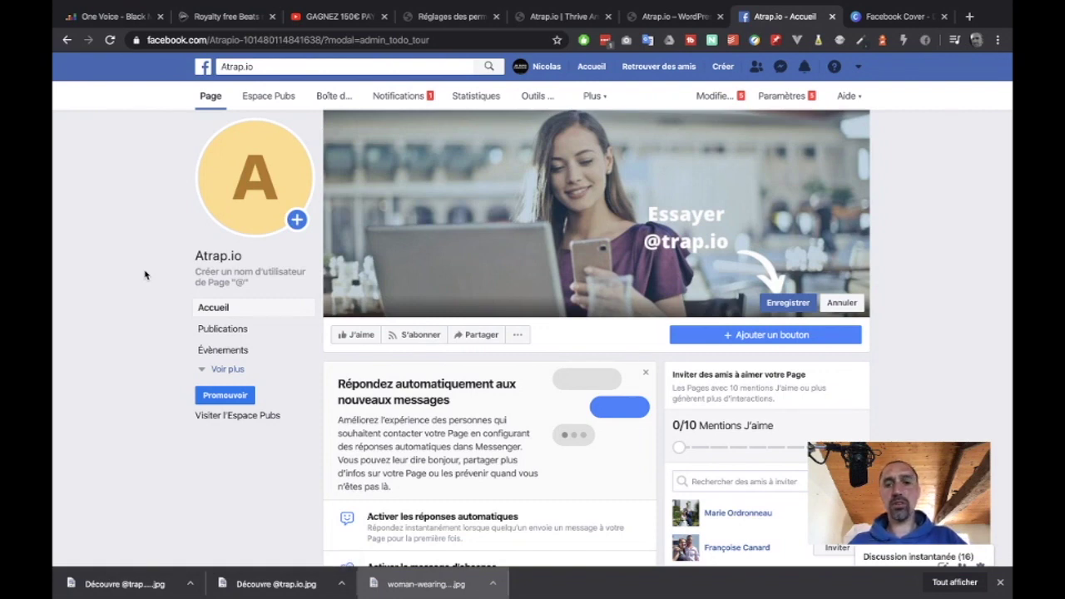
pyautogui.moveTo(275, 206)
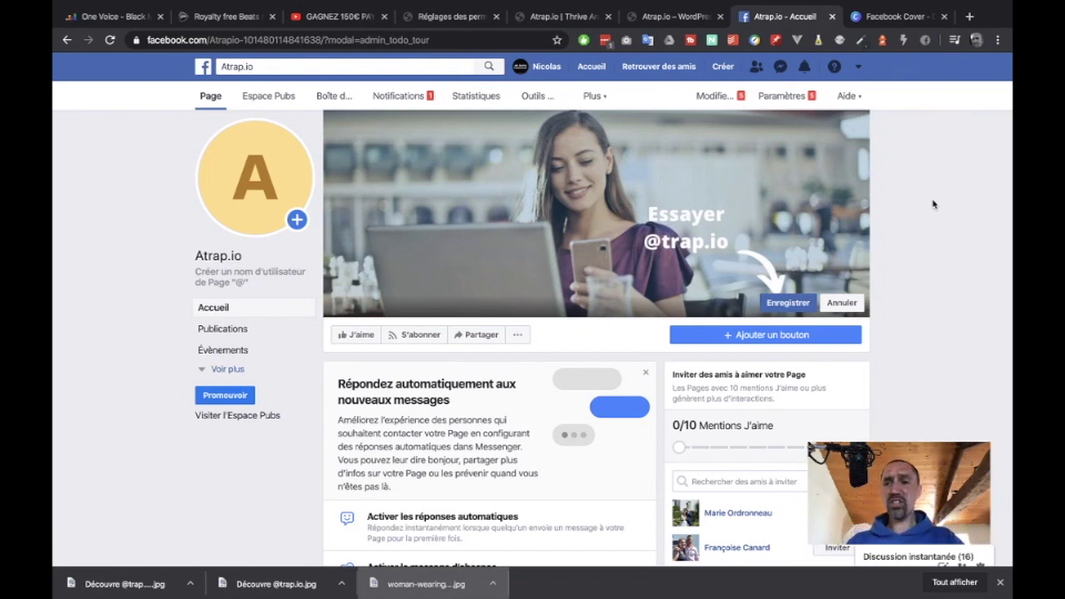
pyautogui.click(889, 17)
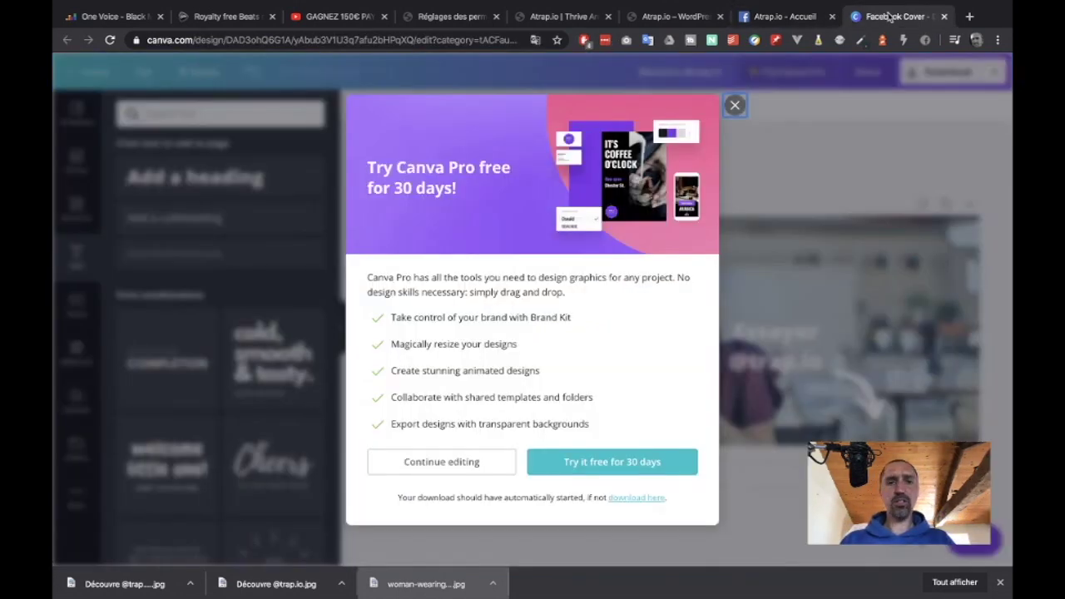
# From the Canva home page, create a custom-size design of 300 × 300 px
pyautogui.click(737, 106)
pyautogui.click(92, 72)
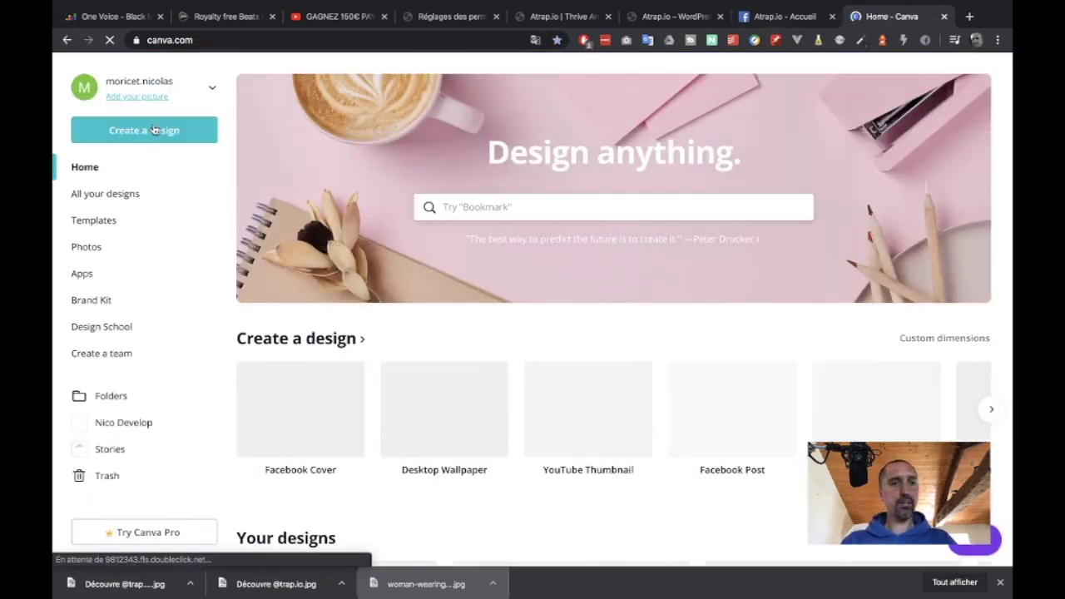
pyautogui.click(125, 132)
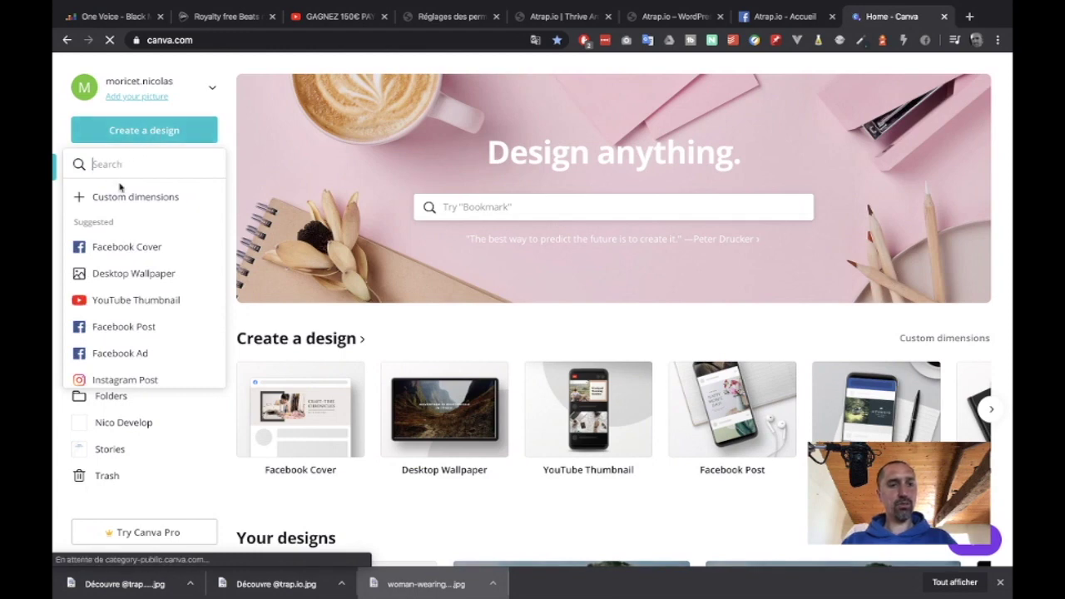
pyautogui.click(122, 194)
pyautogui.write('300')
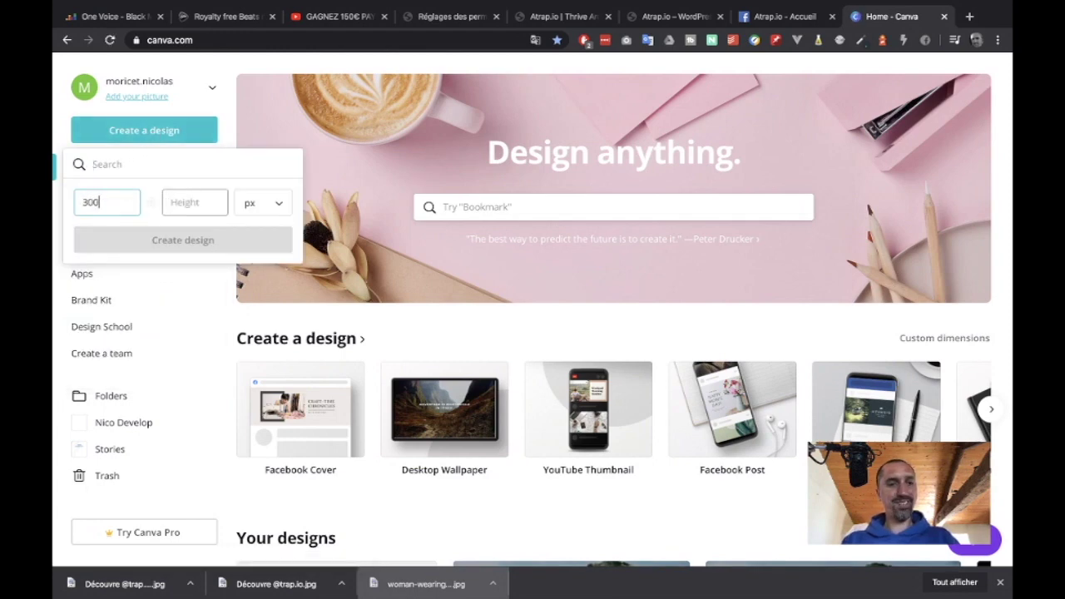
pyautogui.click(192, 202)
pyautogui.write('300')
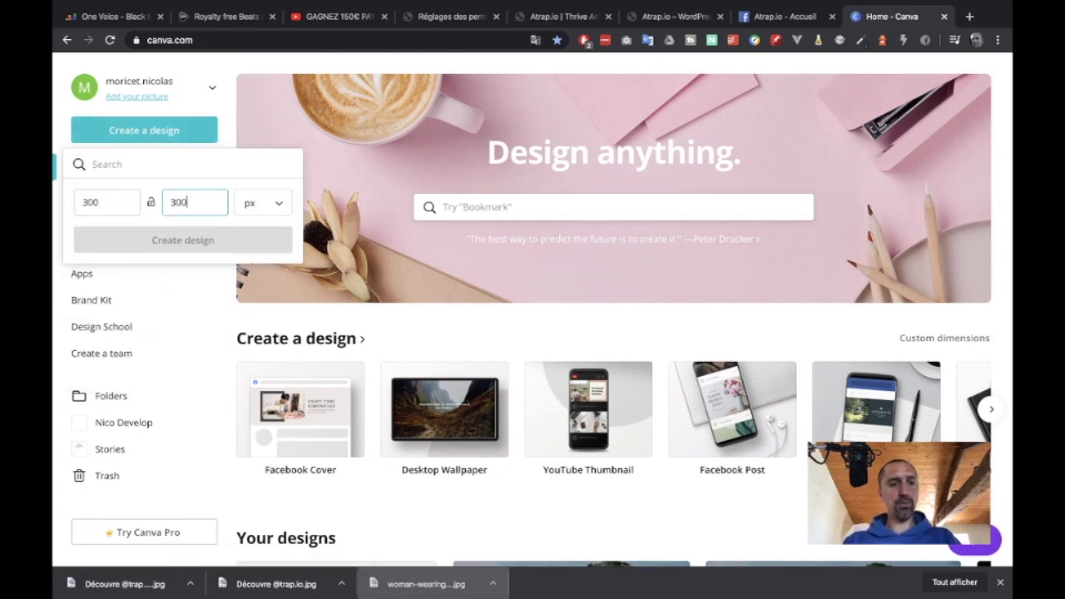
pyautogui.click(203, 240)
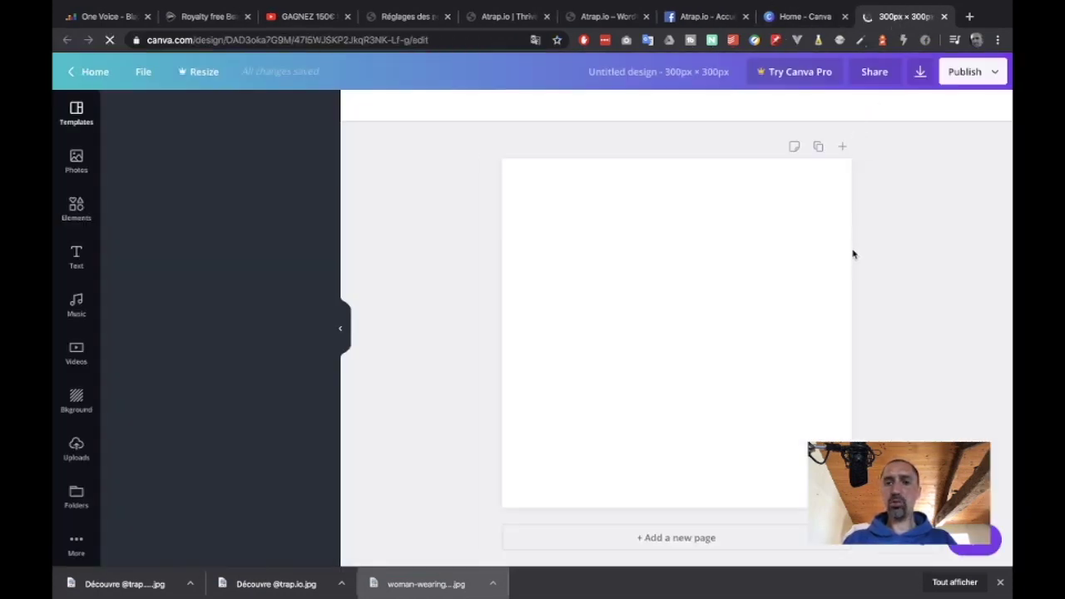
# Add a heading text box containing '@' to the square design
pyautogui.click(75, 206)
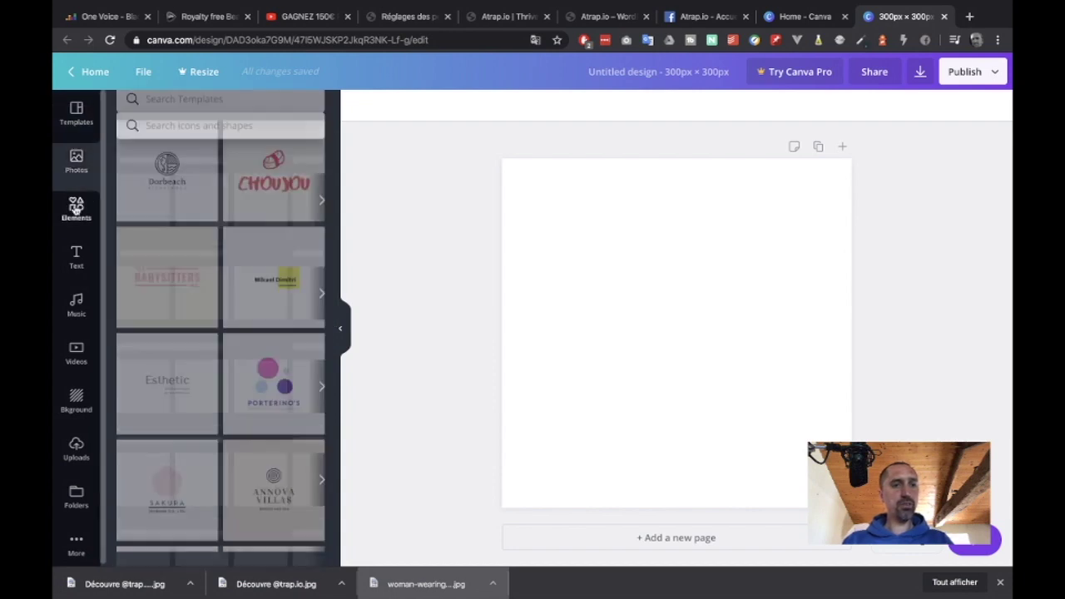
pyautogui.click(78, 167)
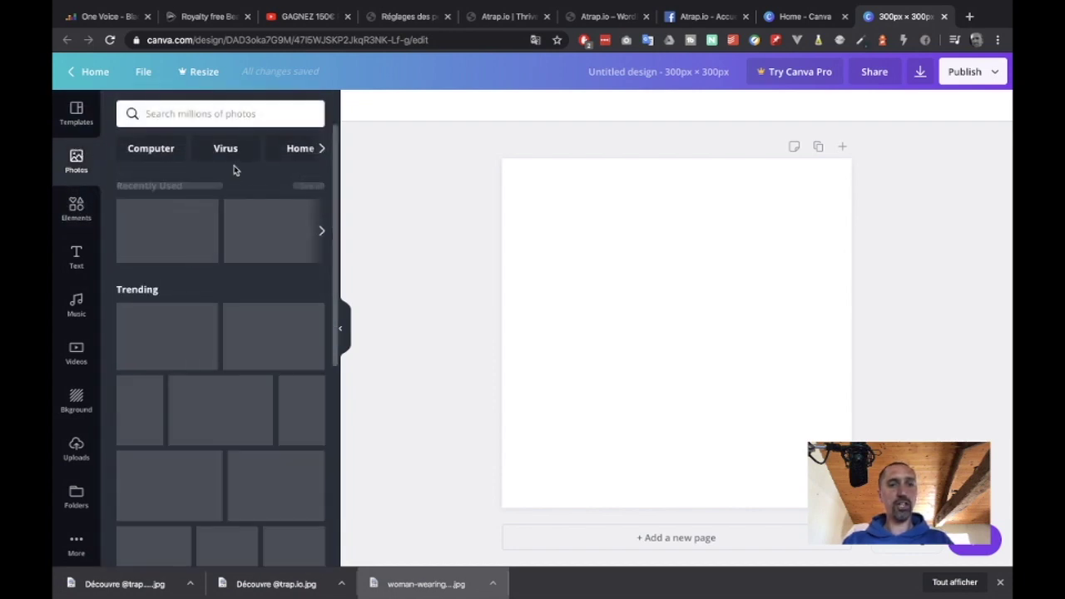
pyautogui.click(75, 258)
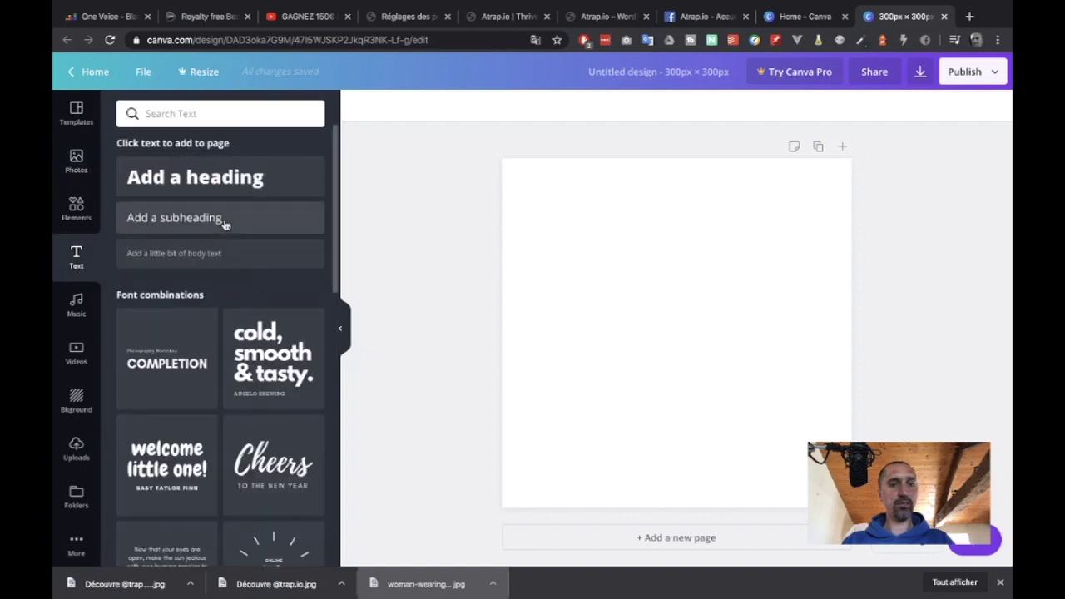
pyautogui.click(199, 176)
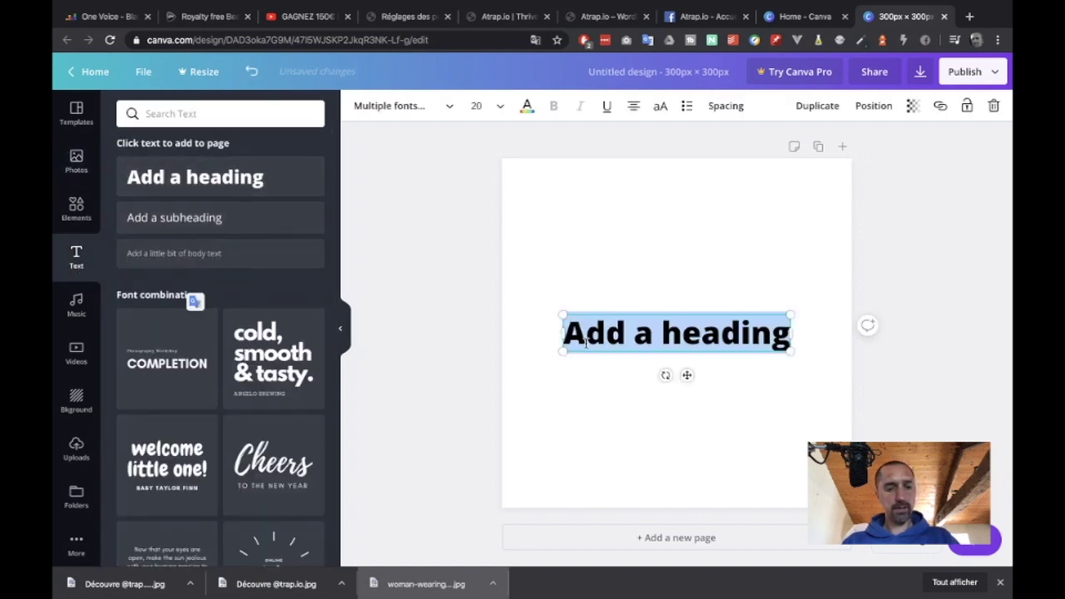
pyautogui.write('@')
# Enlarge the @ until it fills most of the page at size 154
pyautogui.click(493, 352)
pyautogui.click(676, 333)
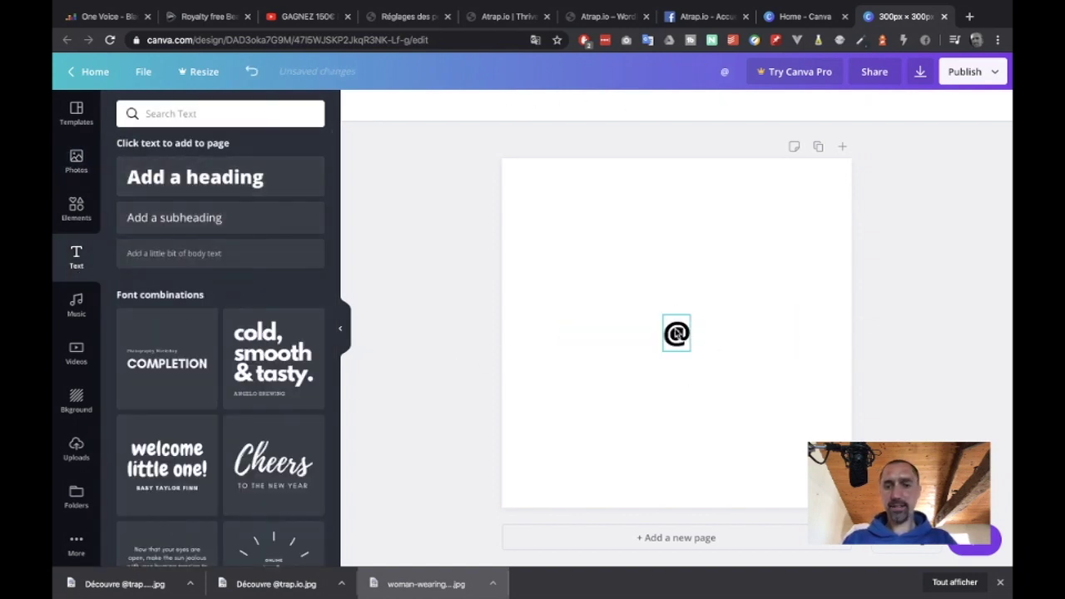
pyautogui.moveTo(690, 314); pyautogui.dragTo(787, 187)
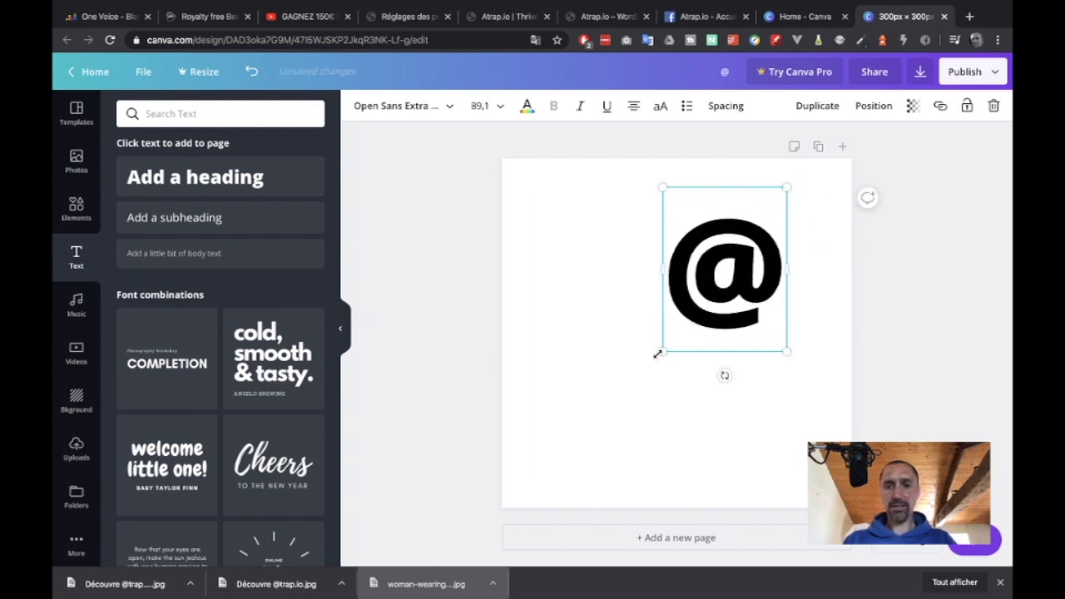
pyautogui.moveTo(657, 353); pyautogui.dragTo(564, 477)
pyautogui.moveTo(787, 189); pyautogui.dragTo(787, 191)
# Make the page background blue and the @ text white
pyautogui.click(543, 175)
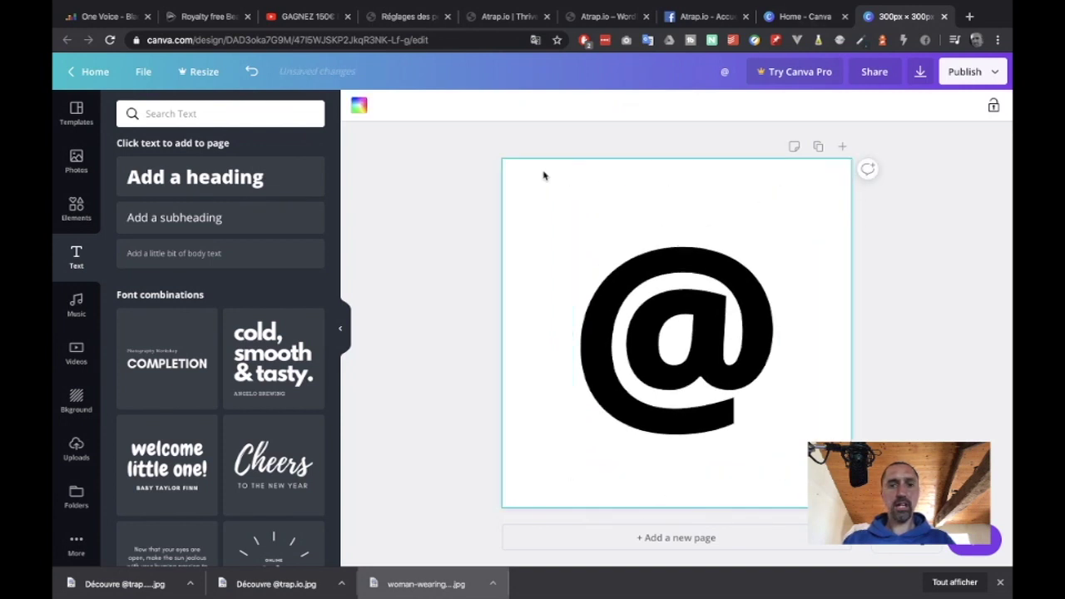
pyautogui.click(358, 105)
pyautogui.click(129, 311)
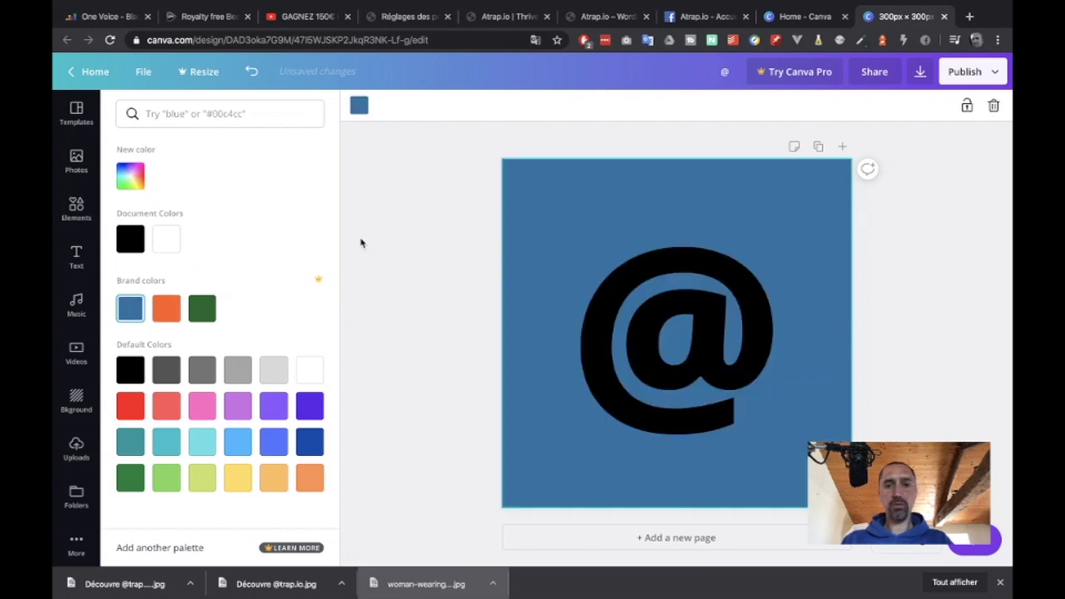
pyautogui.click(608, 310)
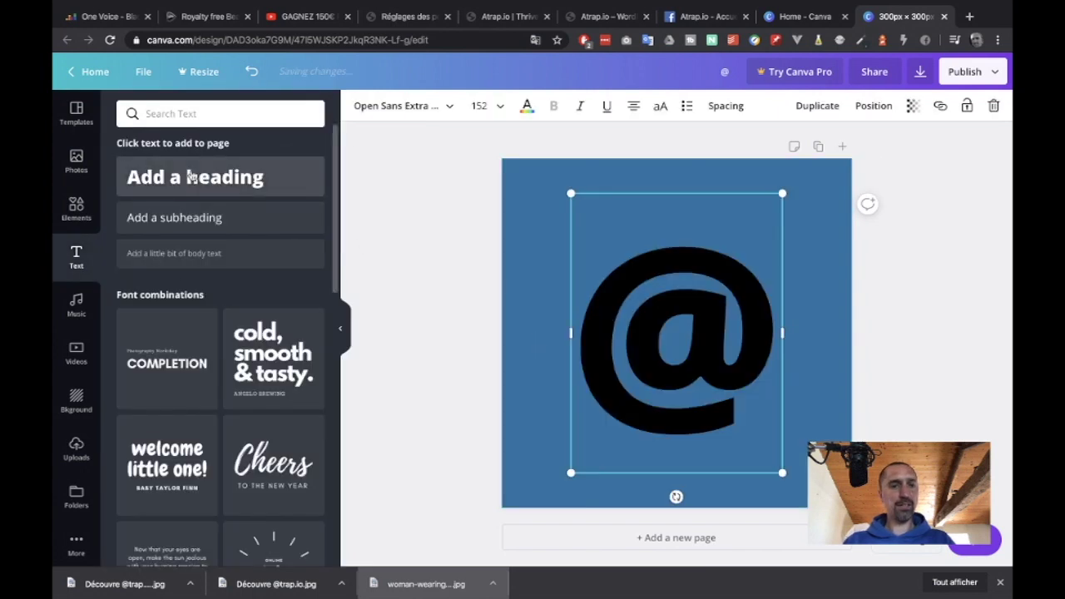
pyautogui.click(525, 108)
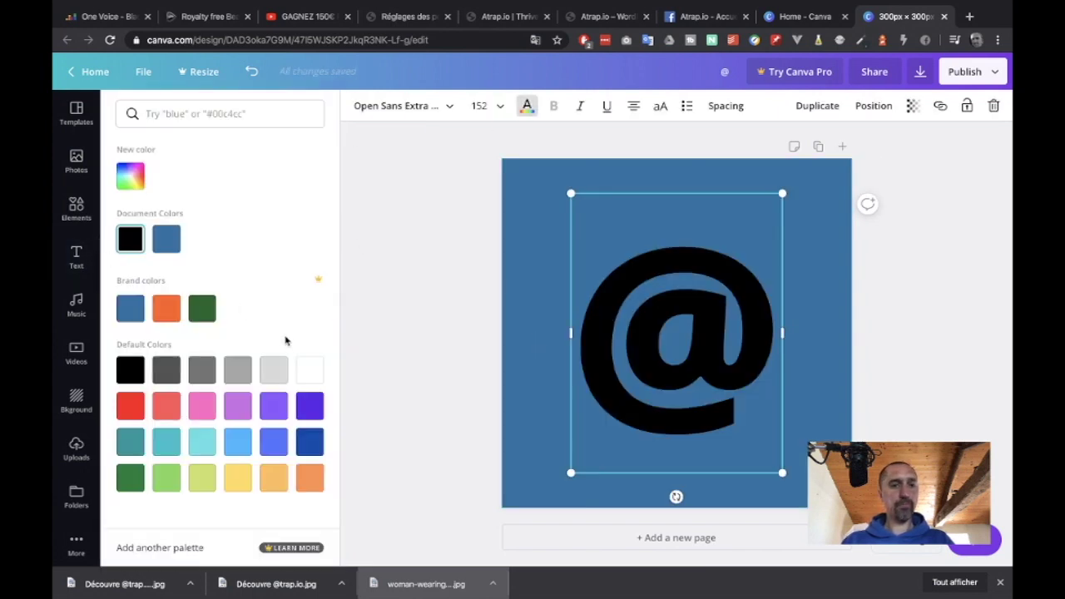
pyautogui.click(310, 369)
pyautogui.click(407, 261)
pyautogui.click(997, 313)
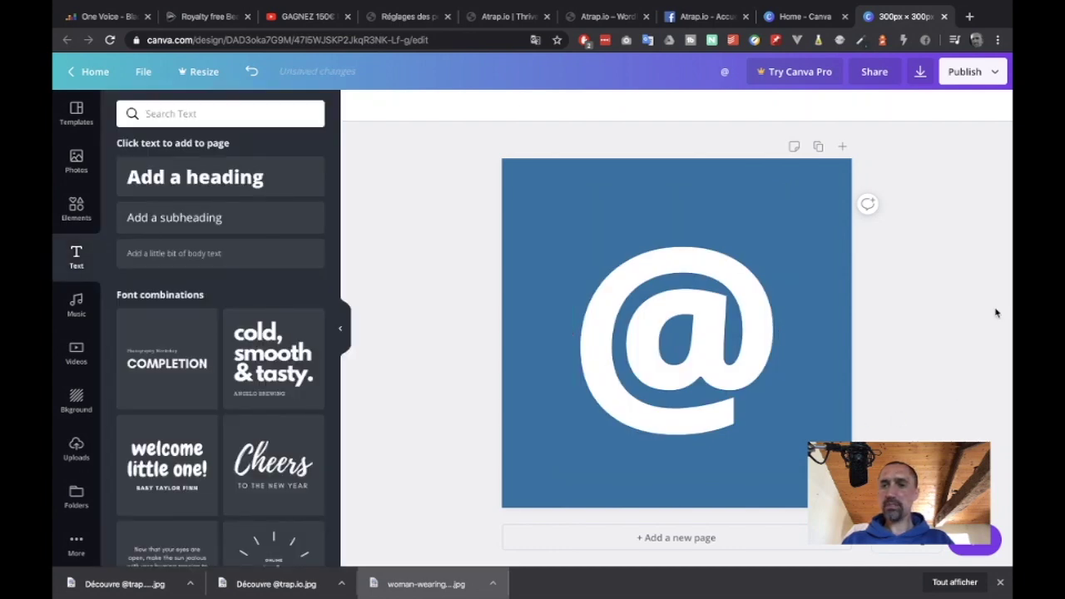
# Download the design as @.jpg and switch to the Canva home page
pyautogui.click(955, 76)
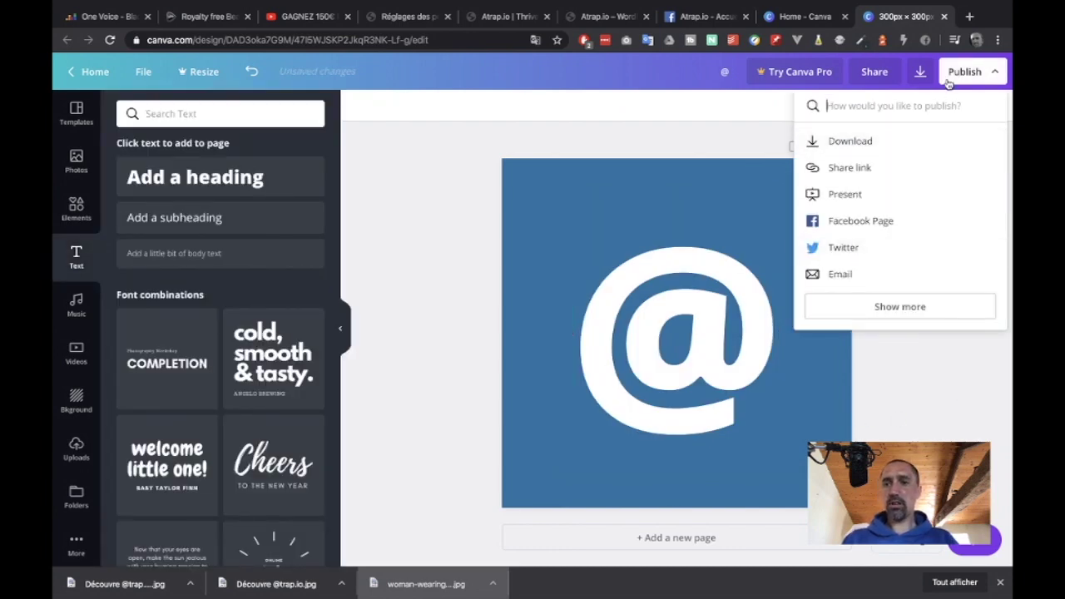
pyautogui.click(921, 73)
pyautogui.click(861, 166)
pyautogui.click(839, 203)
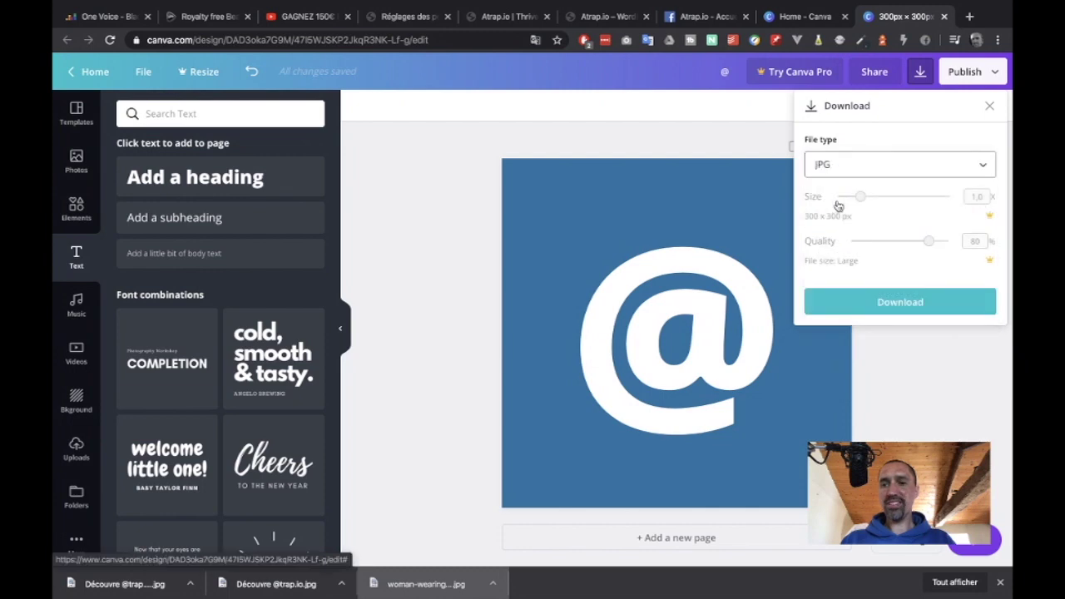
pyautogui.click(898, 296)
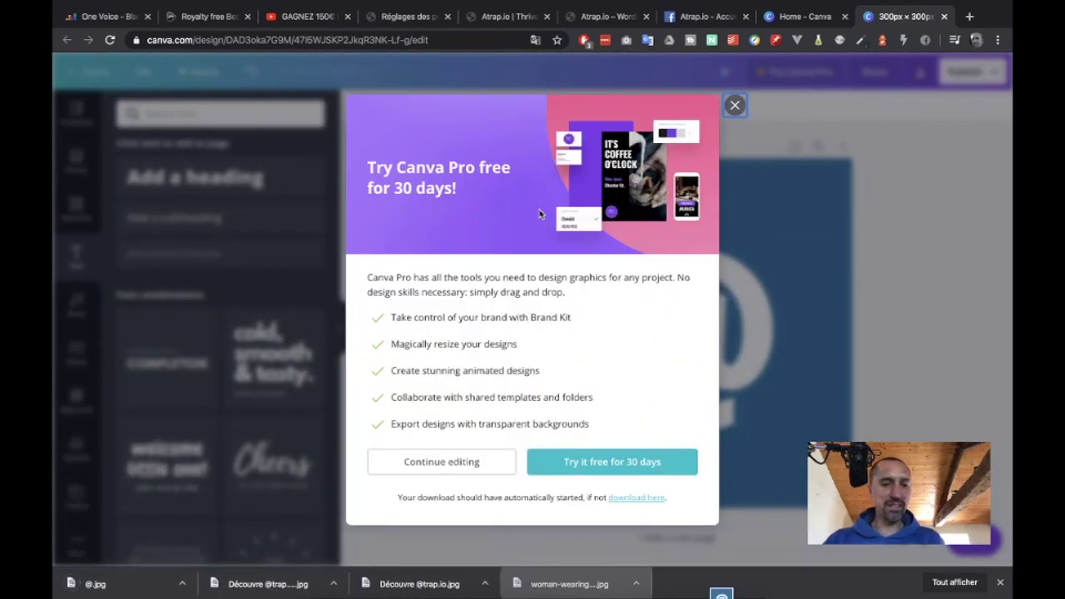
pyautogui.click(792, 19)
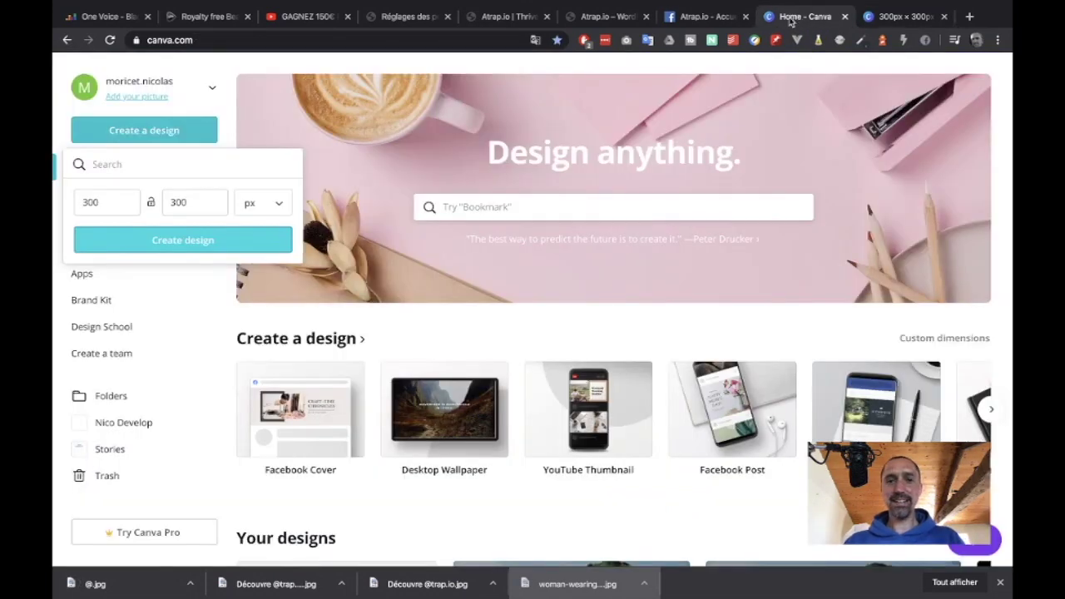
# On the Atrap.io Facebook page, start uploading a new profile photo, searching files for '@'
pyautogui.click(691, 17)
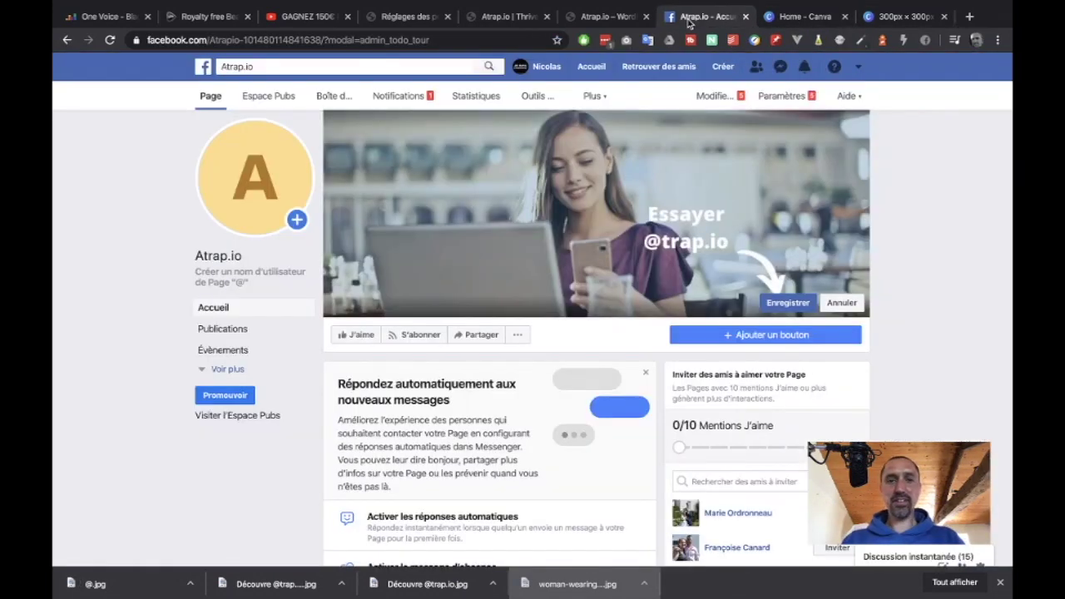
pyautogui.click(256, 208)
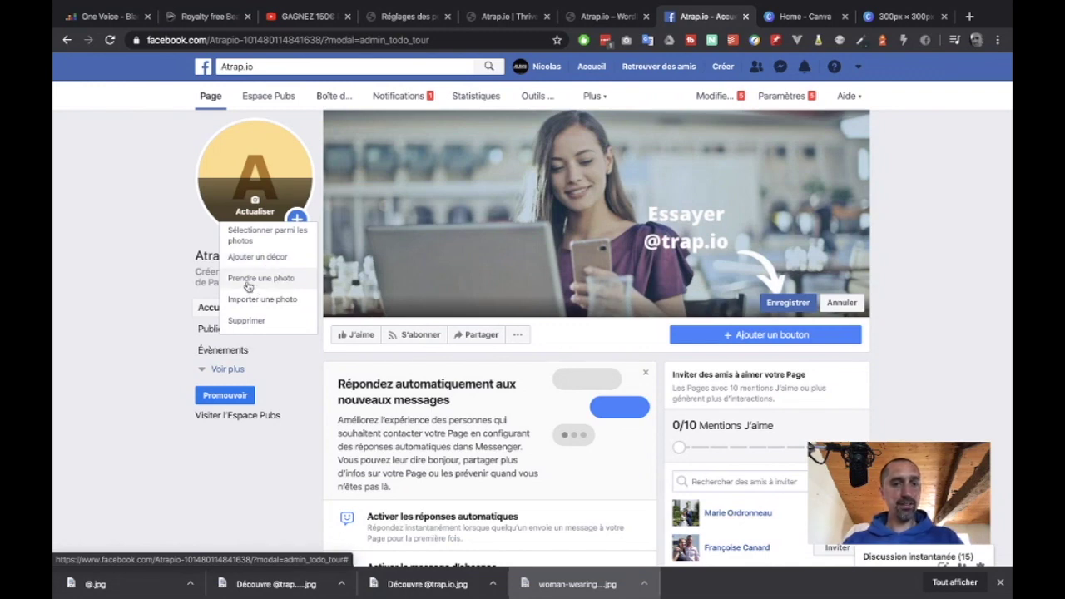
pyautogui.click(274, 300)
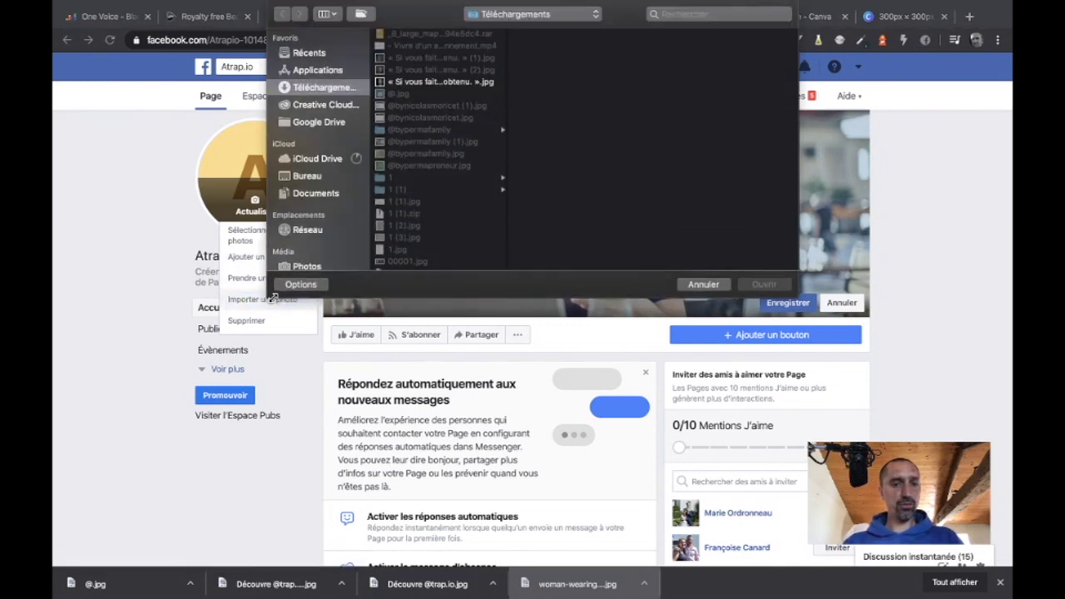
pyautogui.click(667, 14)
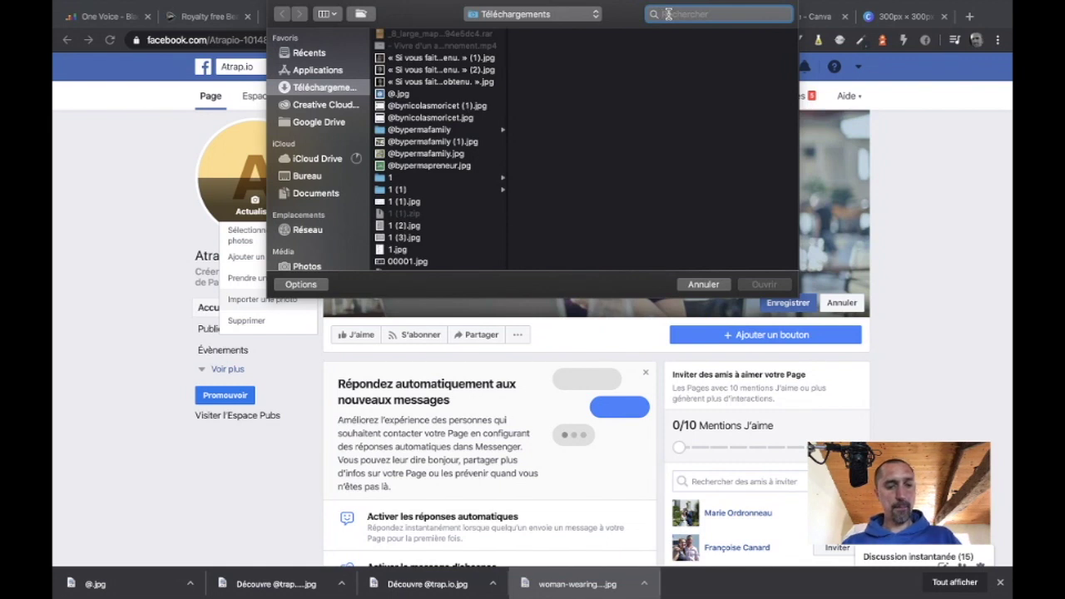
pyautogui.write('@')
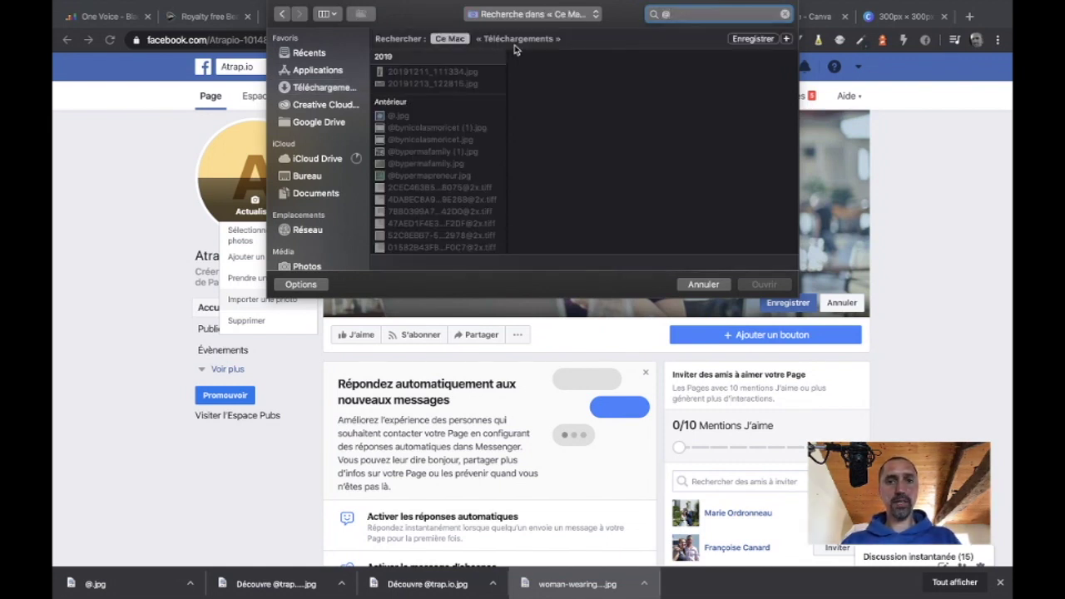
# Open @.jpg from Downloads, note the too-small warning, and return to the 300 × 300 design
pyautogui.click(516, 39)
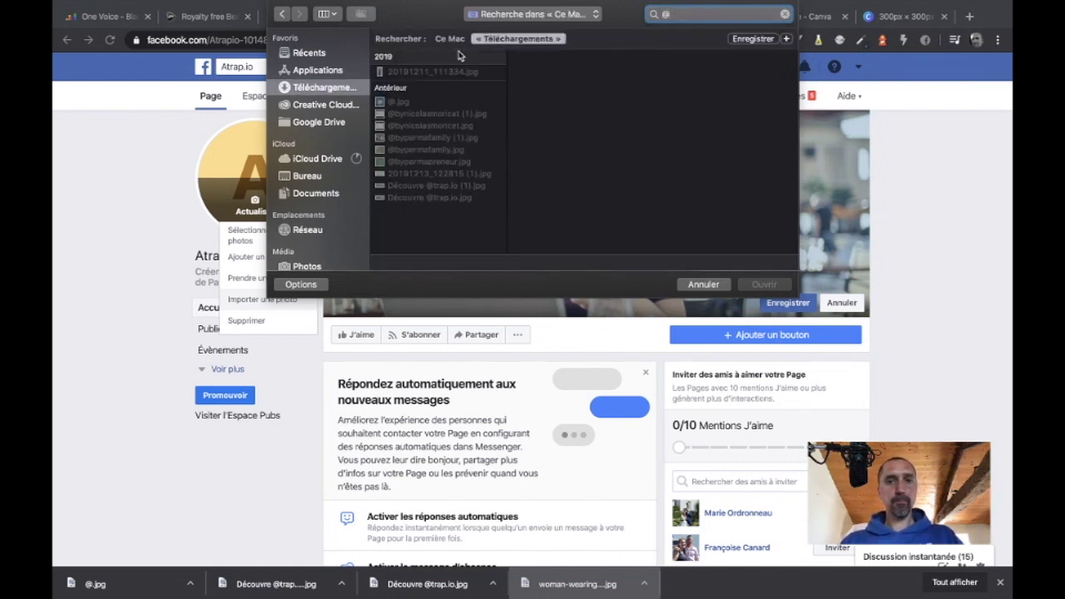
pyautogui.click(400, 102)
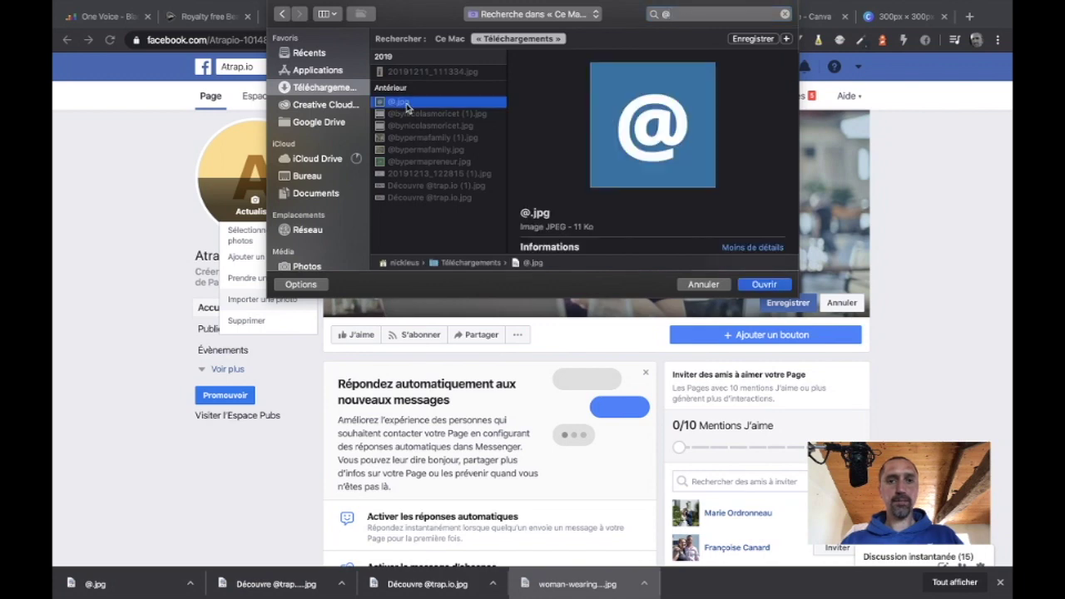
pyautogui.click(761, 285)
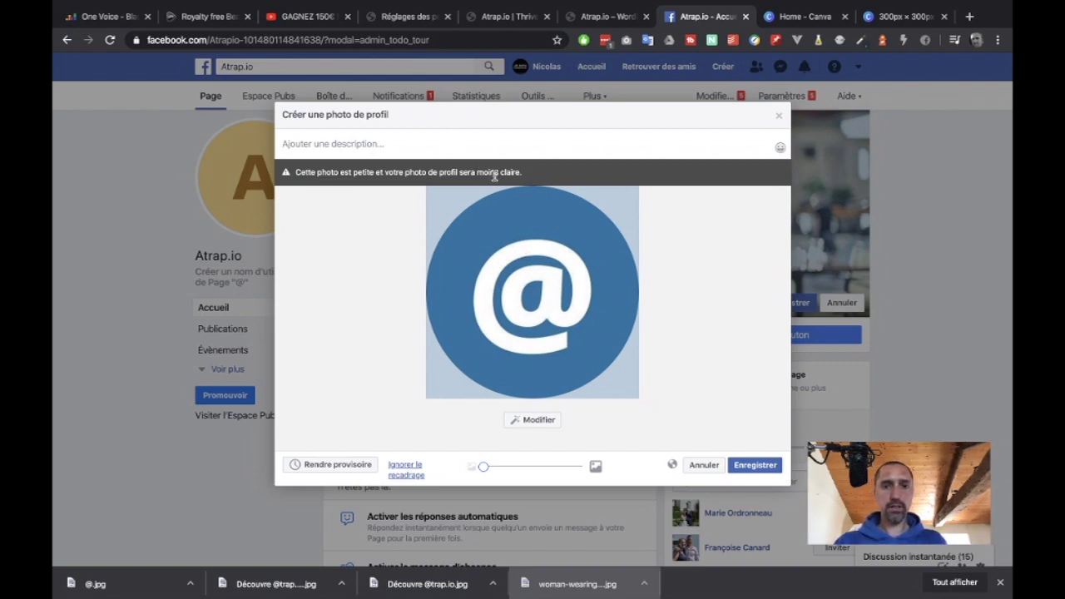
pyautogui.moveTo(305, 173); pyautogui.dragTo(476, 173)
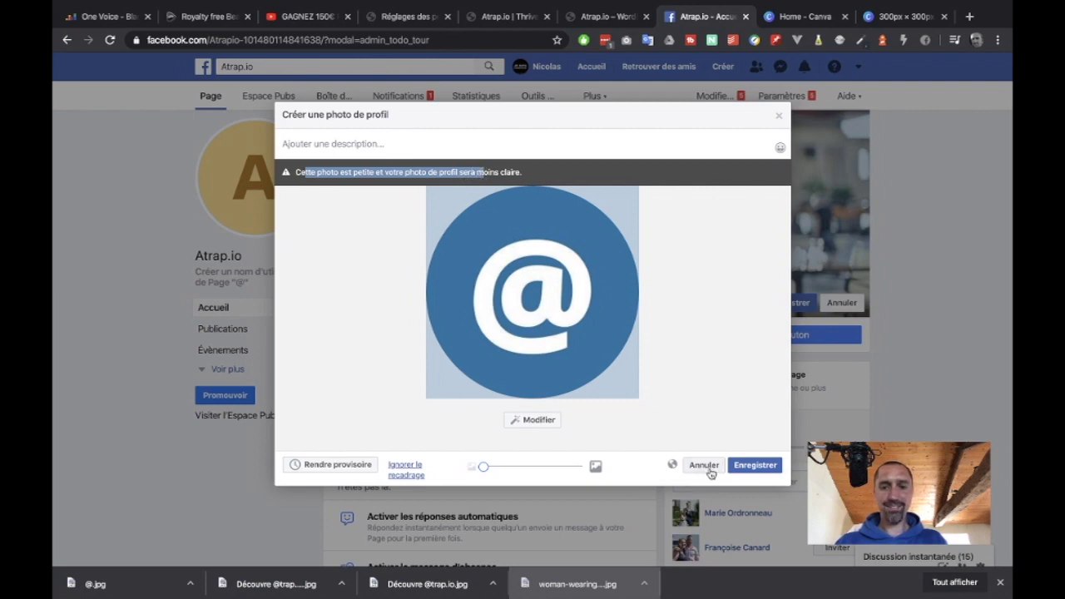
pyautogui.click(923, 17)
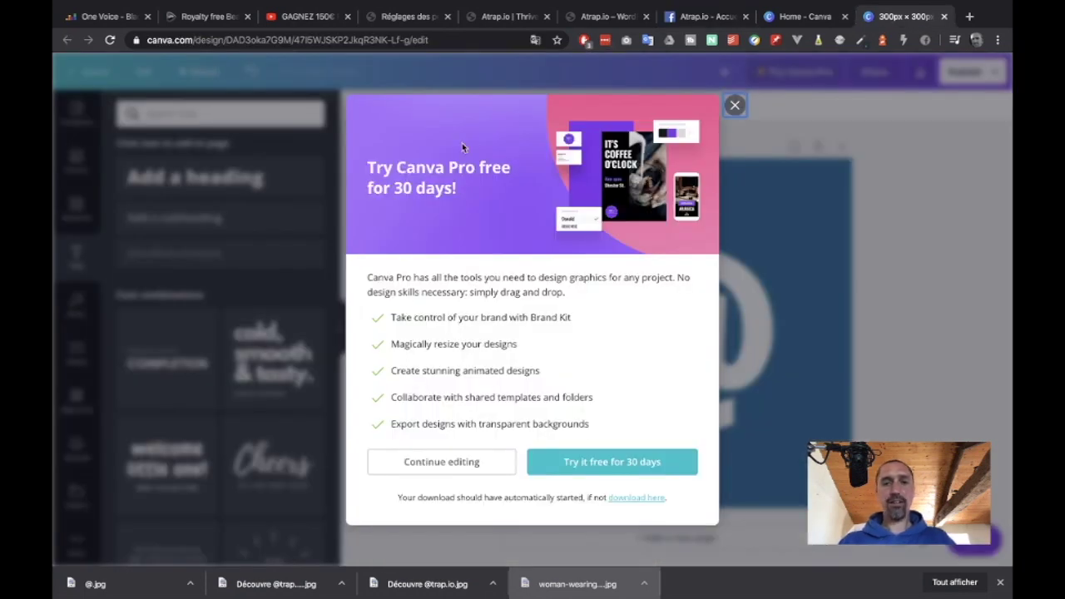
# From the Canva home page, create a custom 1080 × 1080 px design, fixing a mistyped height
pyautogui.click(732, 108)
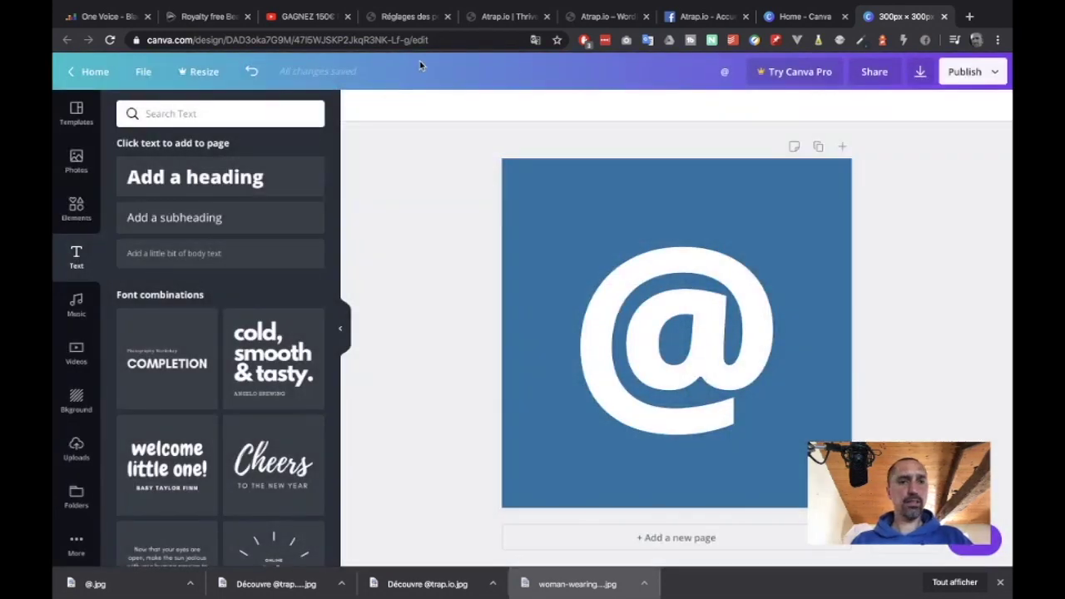
pyautogui.click(91, 71)
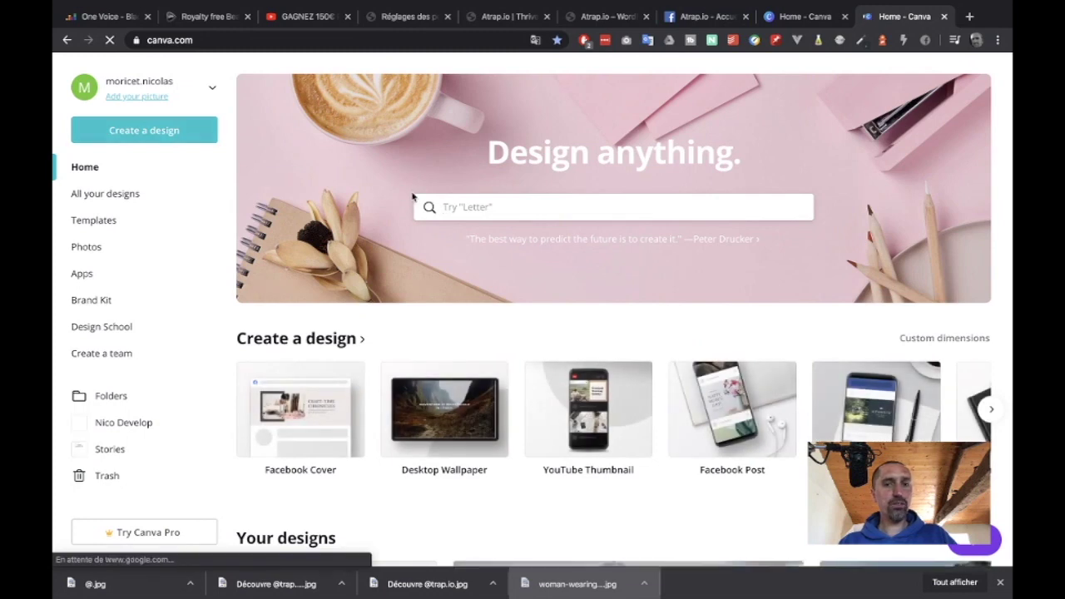
pyautogui.click(167, 133)
pyautogui.click(135, 196)
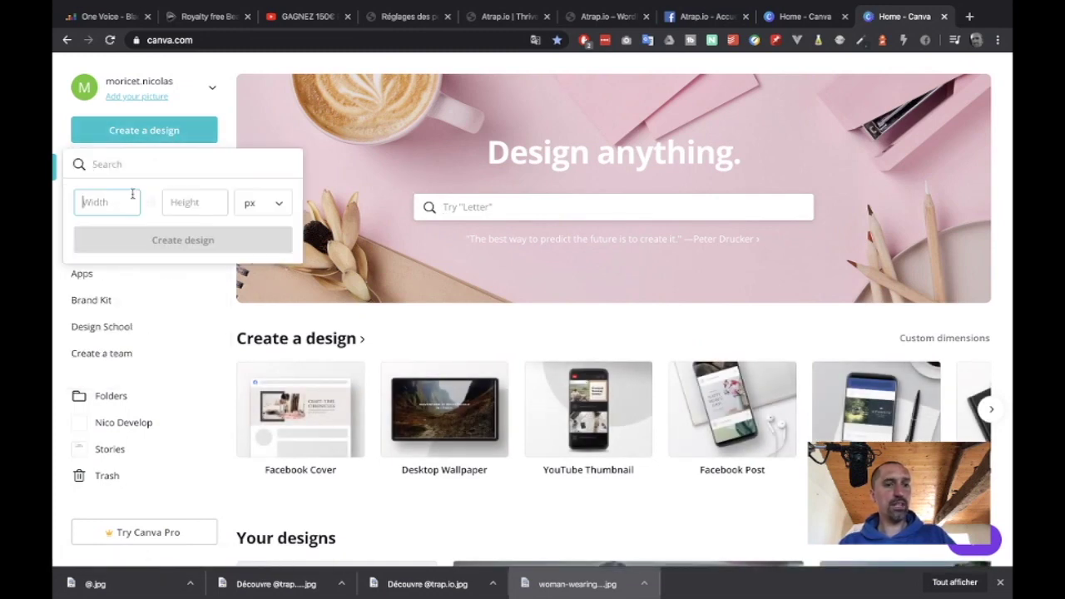
pyautogui.write('1080')
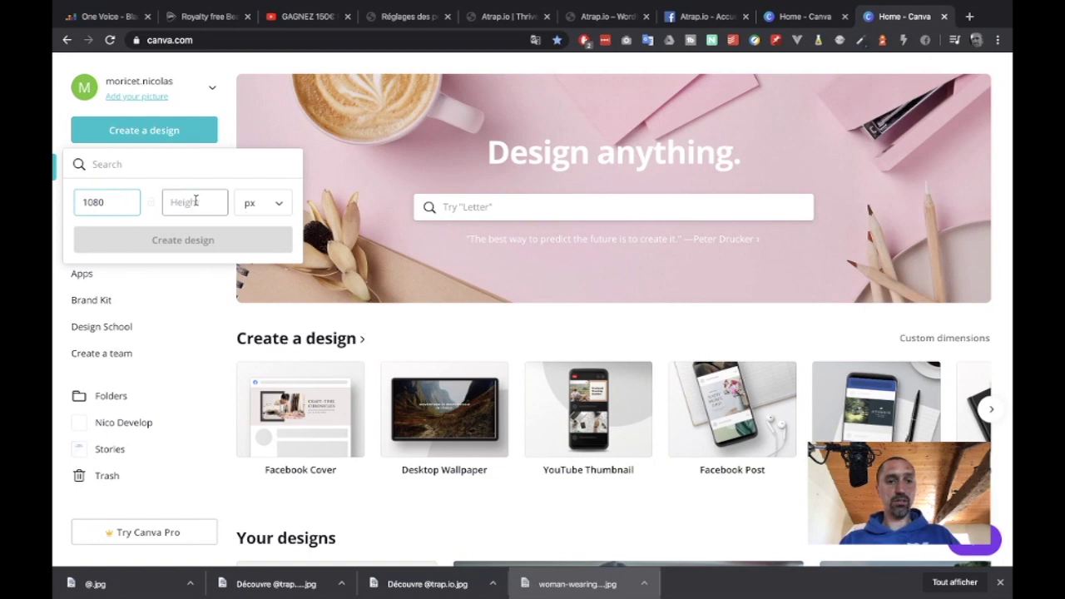
pyautogui.click(212, 211)
pyautogui.write('18080')
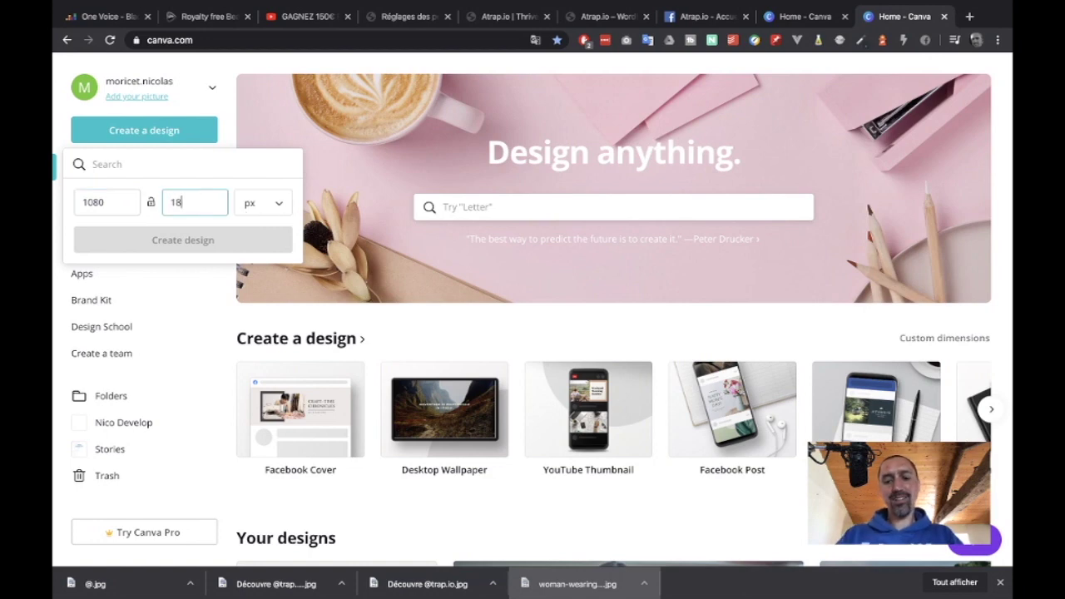
pyautogui.press('BackSpace')
pyautogui.press('BackSpace')
pyautogui.press('BackSpace')
pyautogui.press('BackSpace')
pyautogui.write('080')
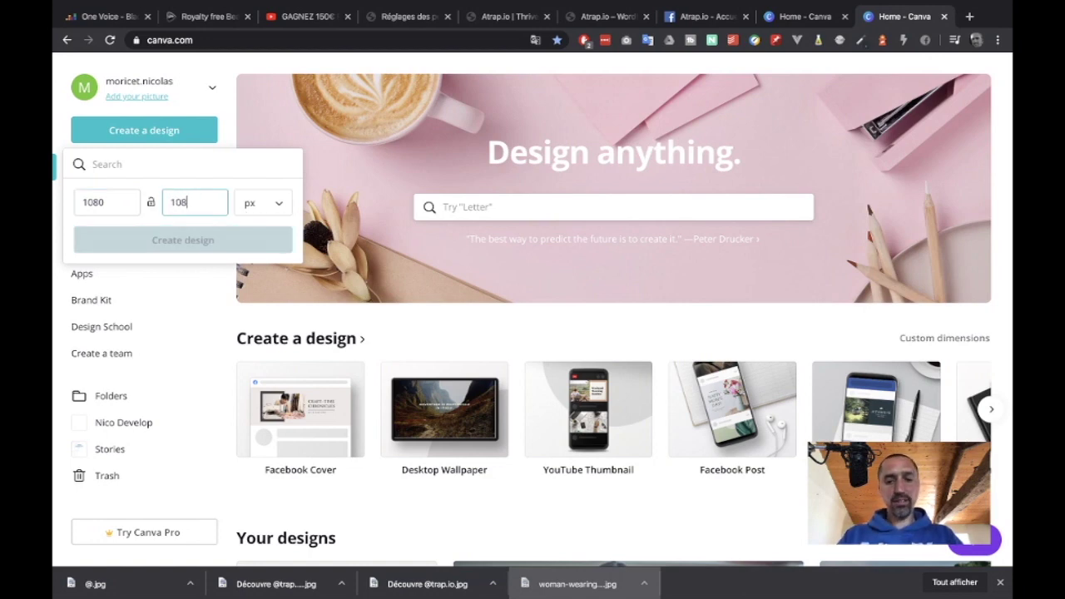
pyautogui.click(208, 237)
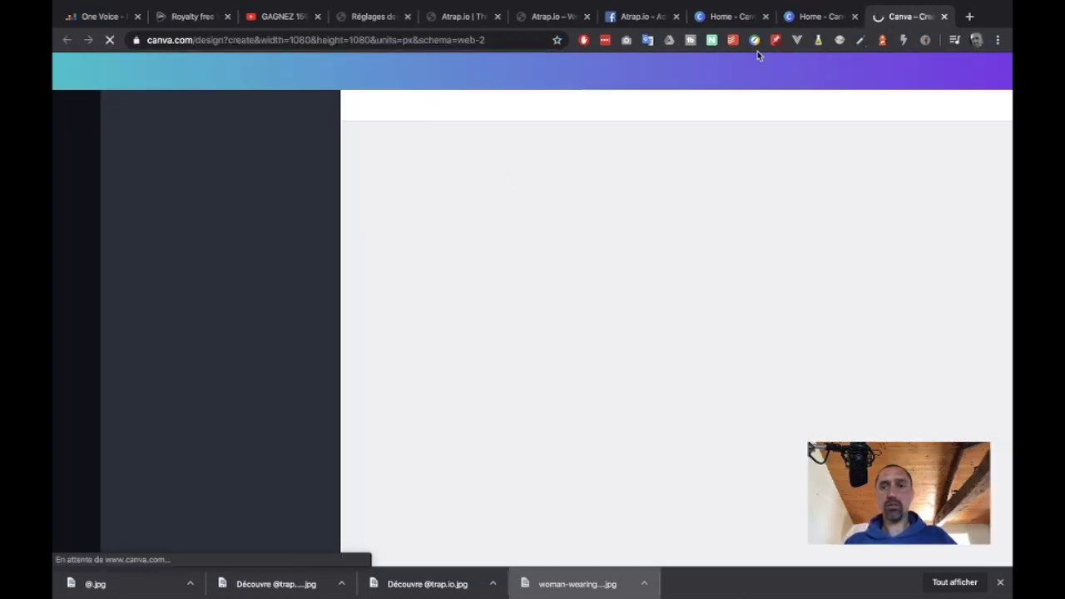
# Close the extra Canva home tabs, keeping the new 1080 × 1080 design
pyautogui.click(811, 17)
pyautogui.click(908, 17)
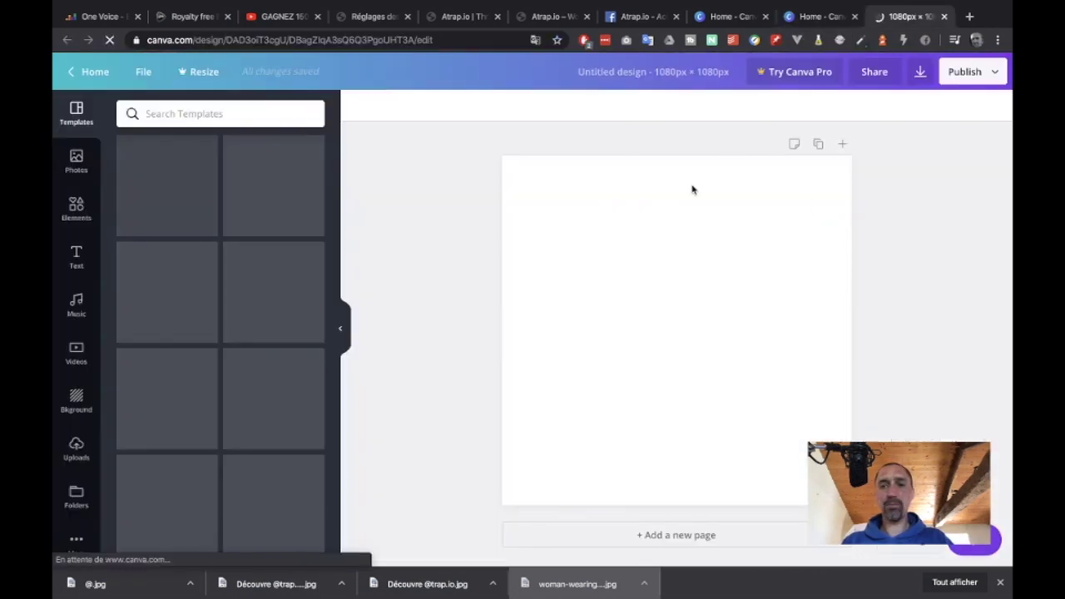
pyautogui.click(727, 18)
pyautogui.click(803, 16)
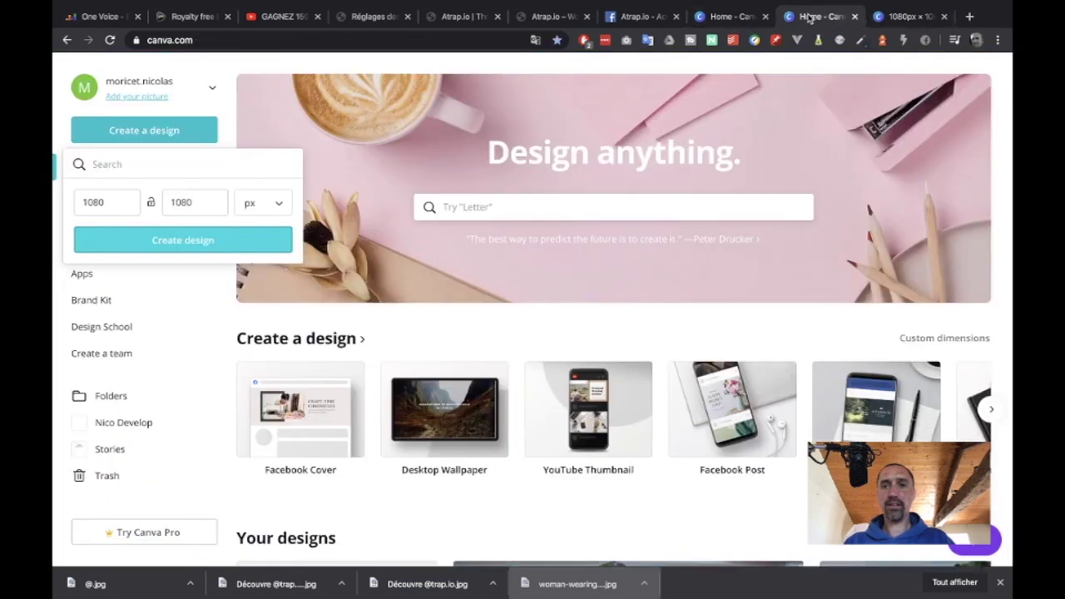
pyautogui.click(855, 16)
pyautogui.click(726, 20)
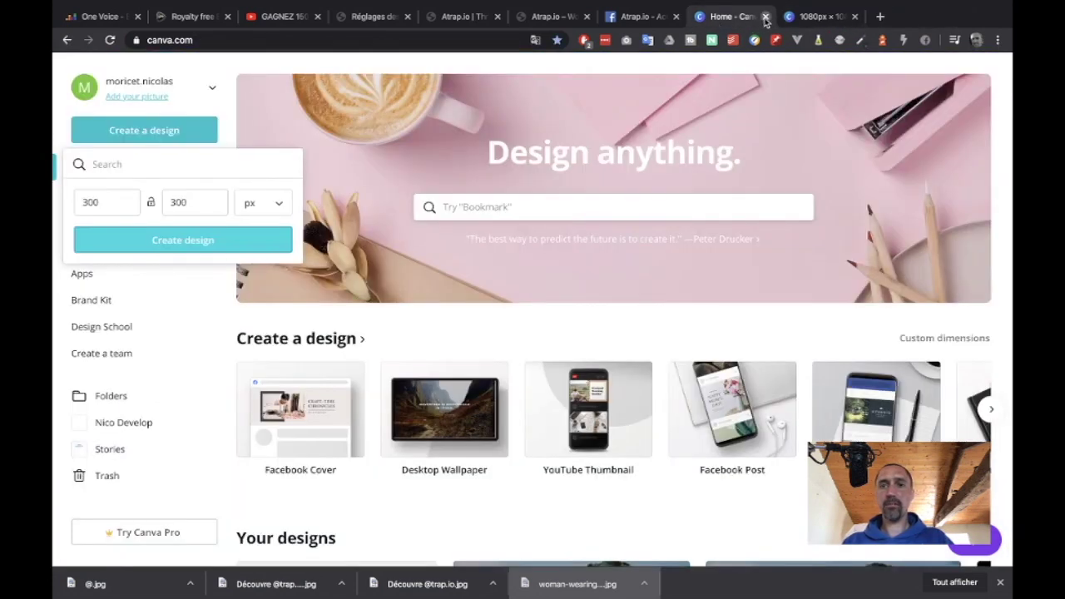
pyautogui.click(765, 16)
# Set the background to the brand blue and add a heading containing '@'
pyautogui.click(359, 106)
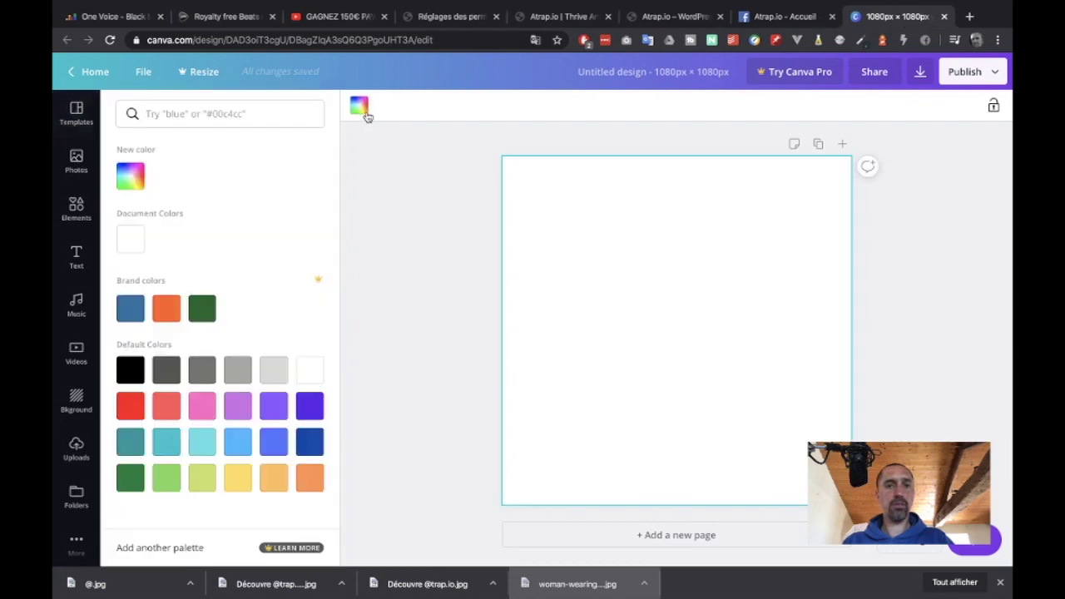
pyautogui.click(133, 311)
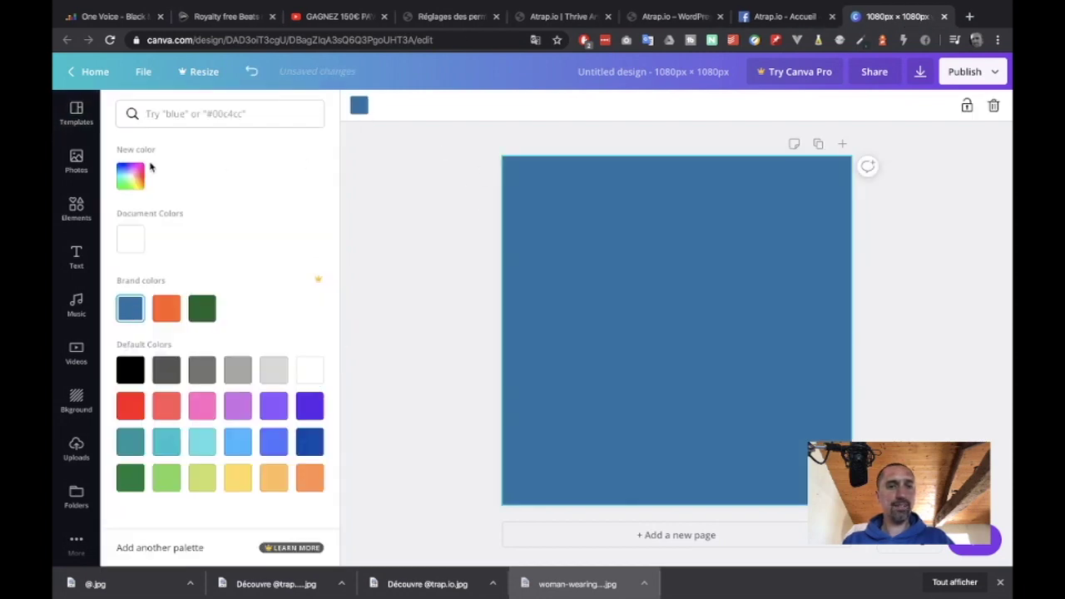
pyautogui.click(76, 162)
pyautogui.click(75, 210)
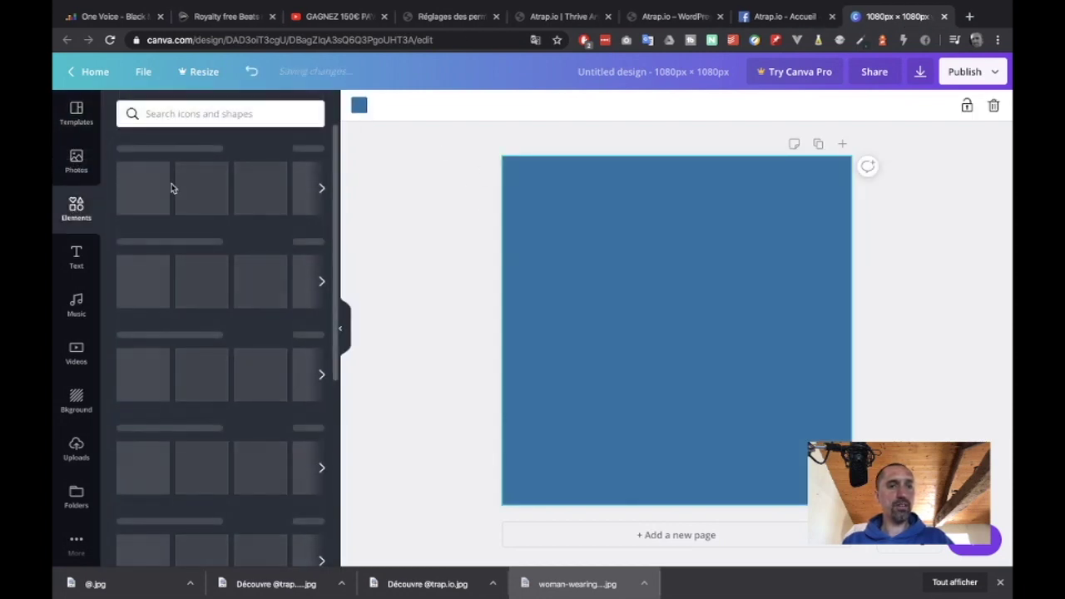
pyautogui.click(76, 258)
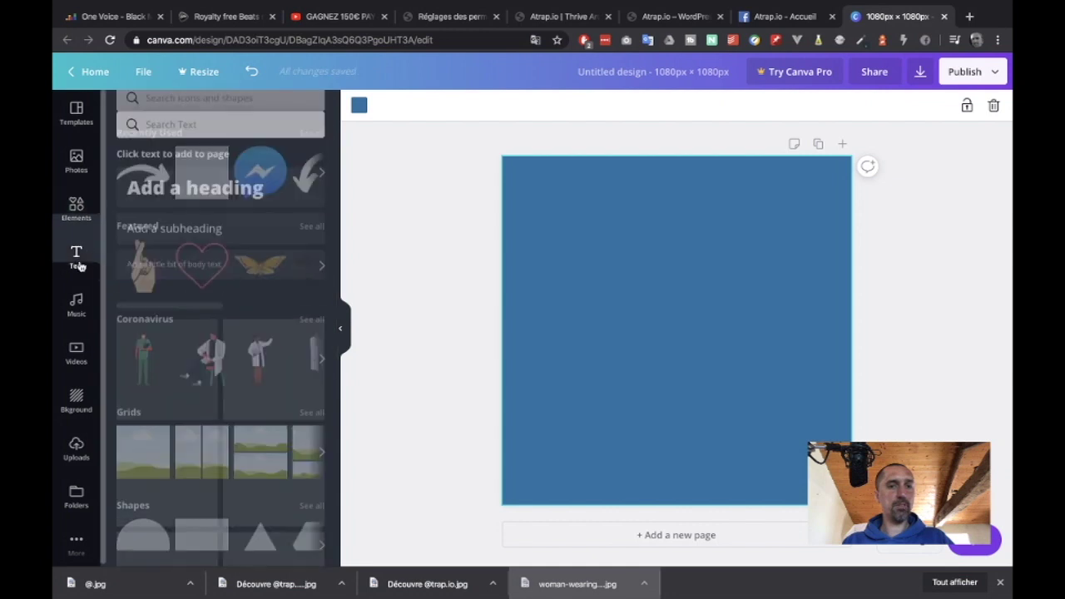
pyautogui.click(195, 176)
pyautogui.write('@')
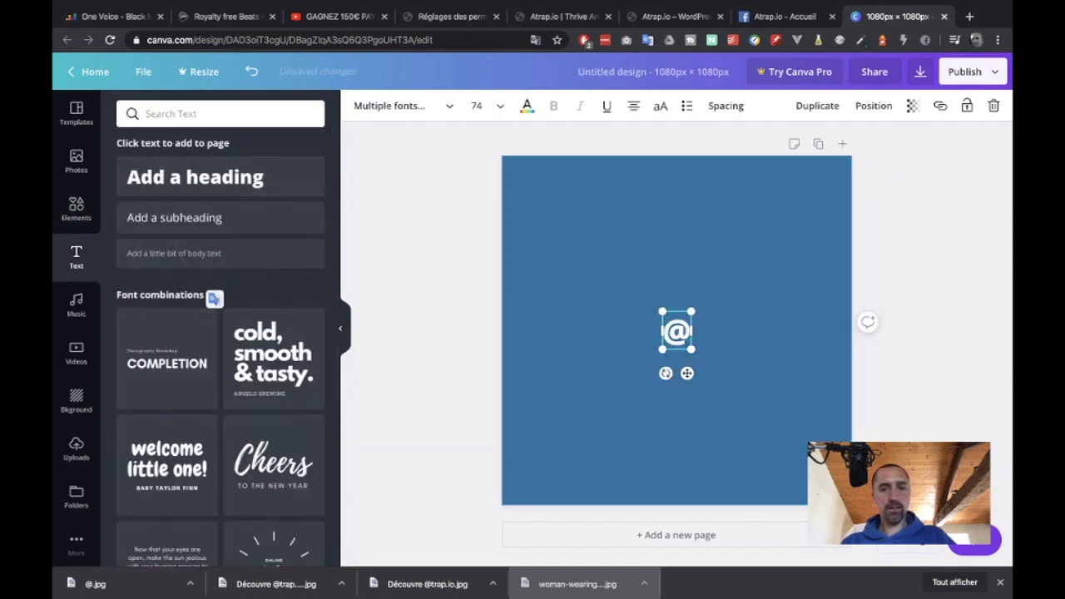
# Enlarge the @ until it fills the square at size 541
pyautogui.click(590, 367)
pyautogui.click(657, 337)
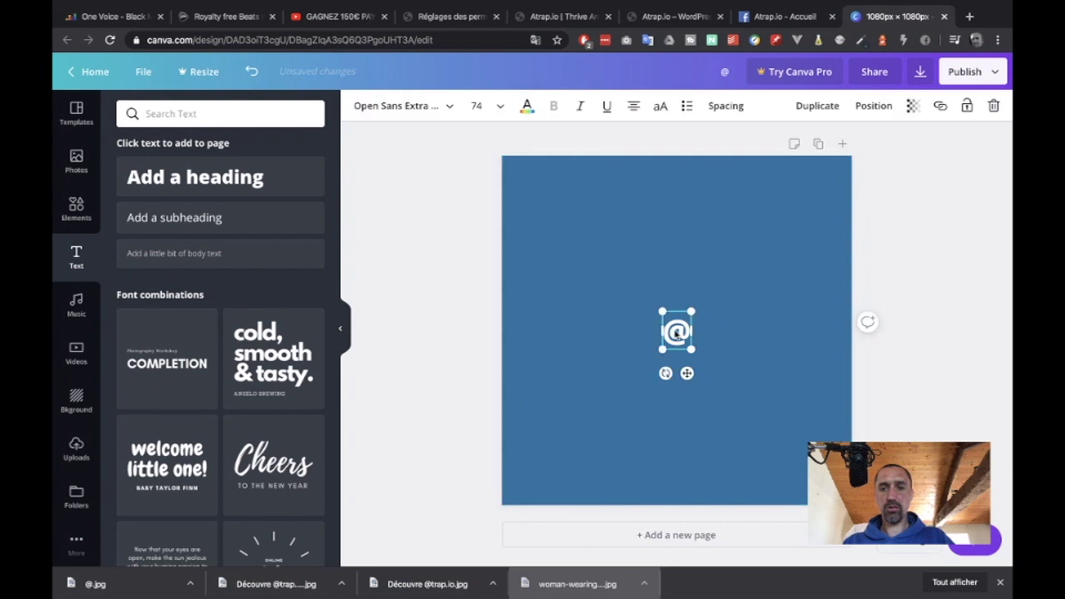
pyautogui.moveTo(692, 306); pyautogui.dragTo(800, 198)
pyautogui.moveTo(664, 350); pyautogui.dragTo(571, 471)
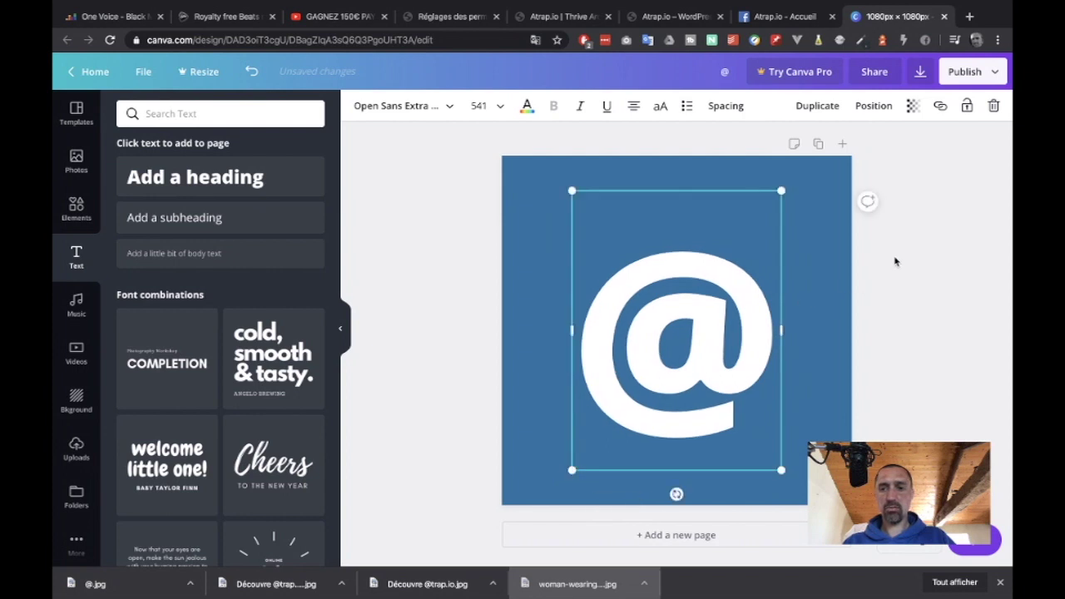
pyautogui.click(929, 223)
# Download the design as a JPG and return to the Facebook page
pyautogui.click(920, 72)
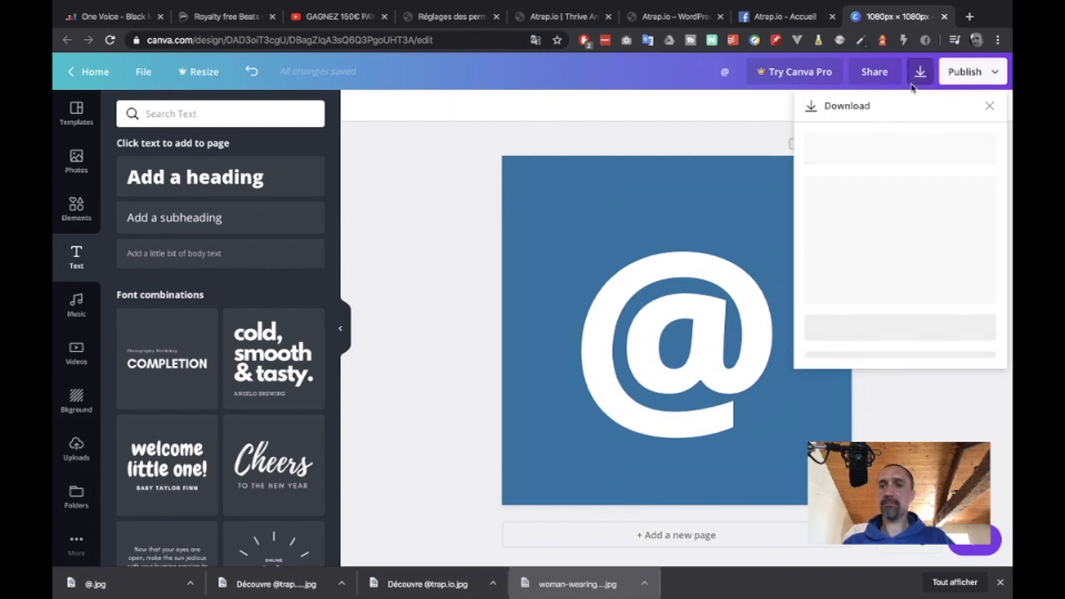
pyautogui.click(832, 164)
pyautogui.click(832, 269)
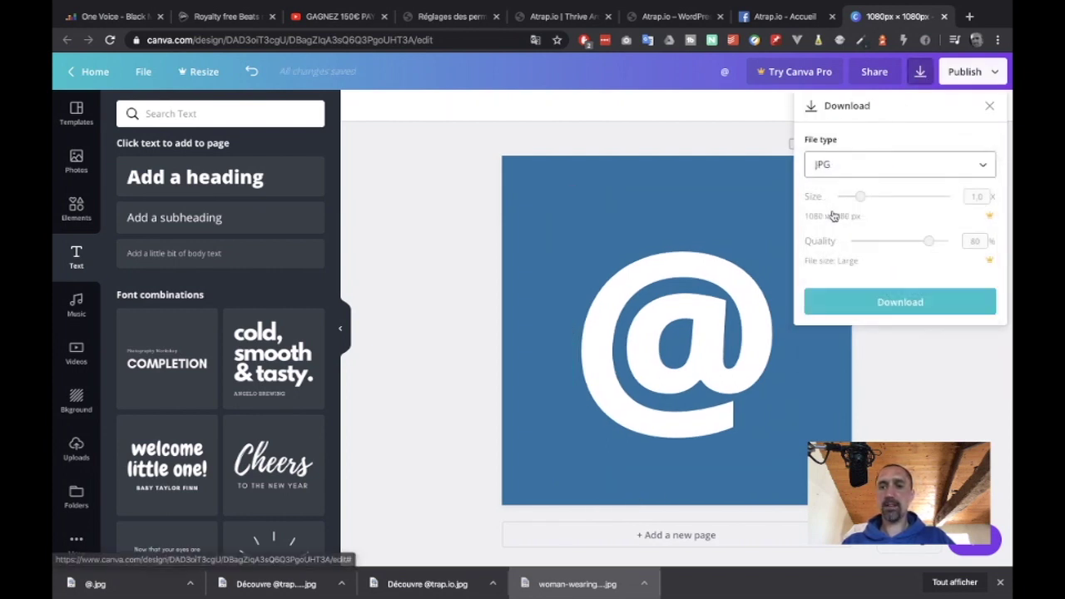
pyautogui.click(899, 302)
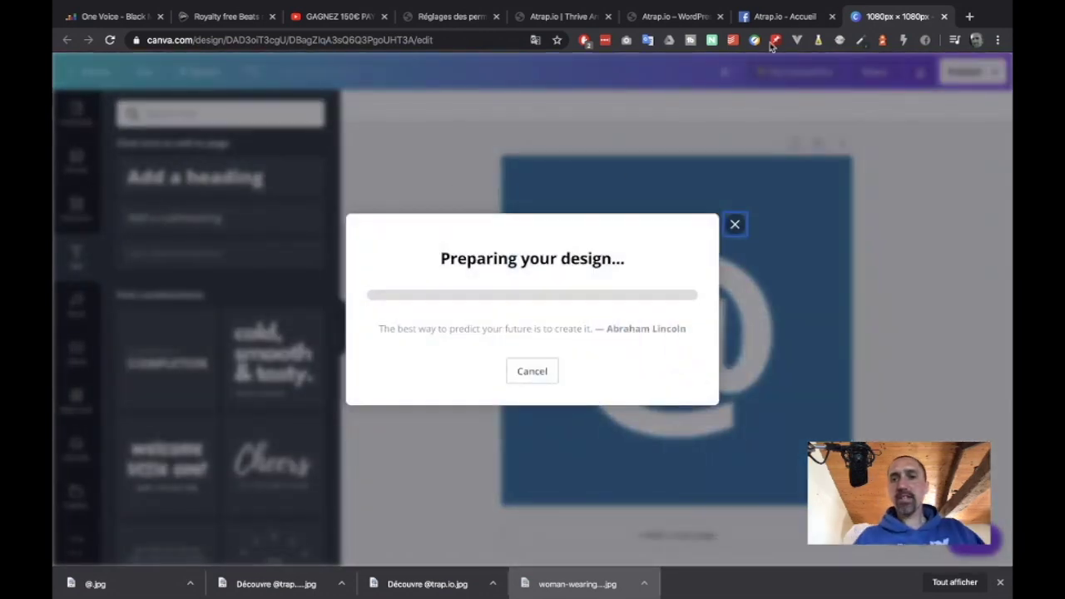
pyautogui.click(787, 19)
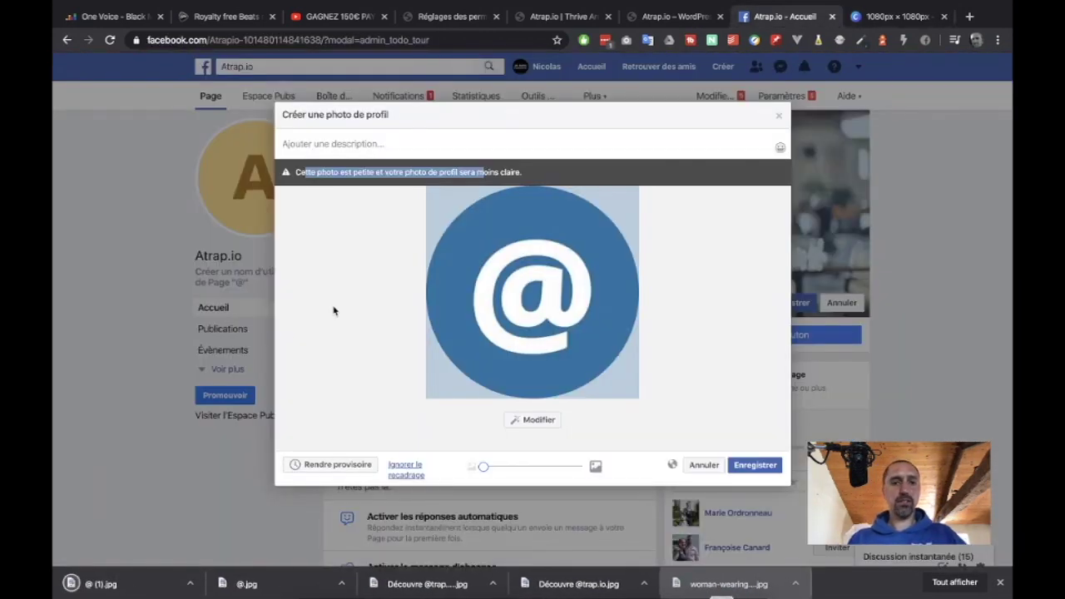
# Replace the too-small photo with the new @.jpg, reposition it, and save it as profile picture
pyautogui.click(703, 466)
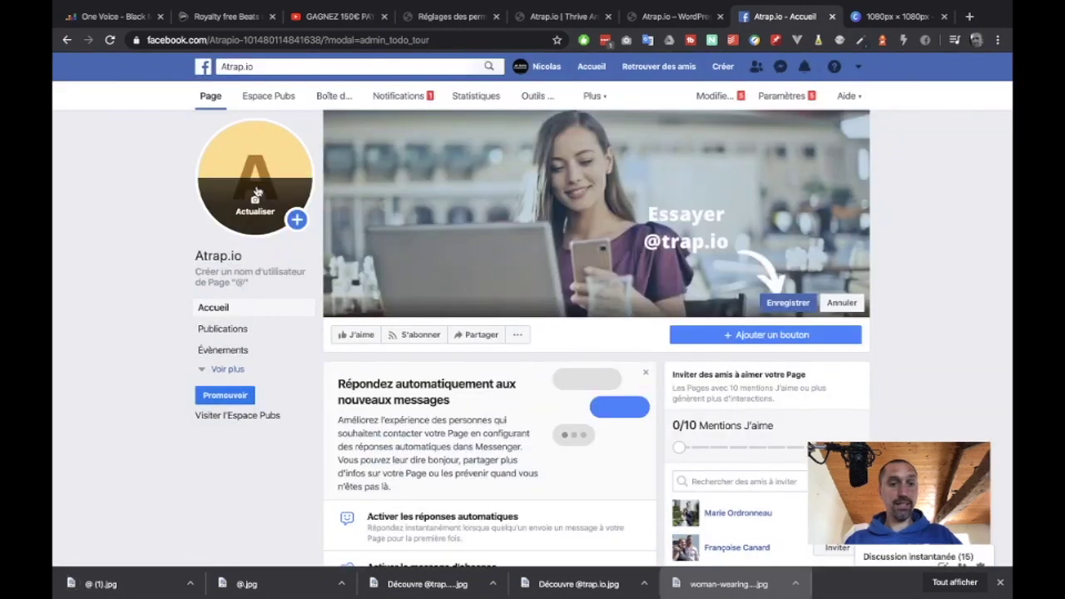
pyautogui.click(262, 207)
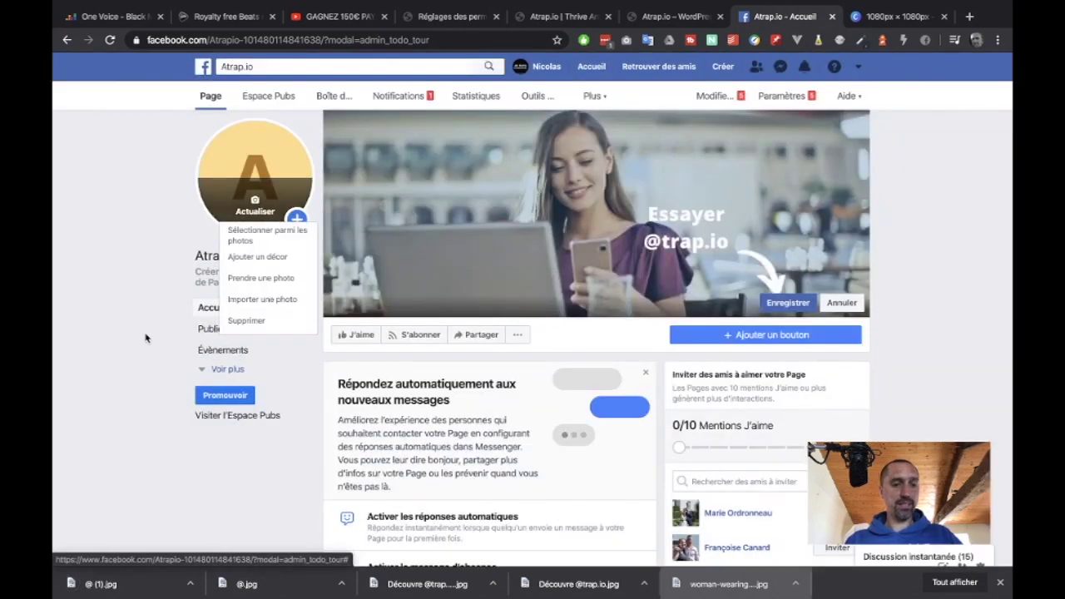
pyautogui.click(269, 301)
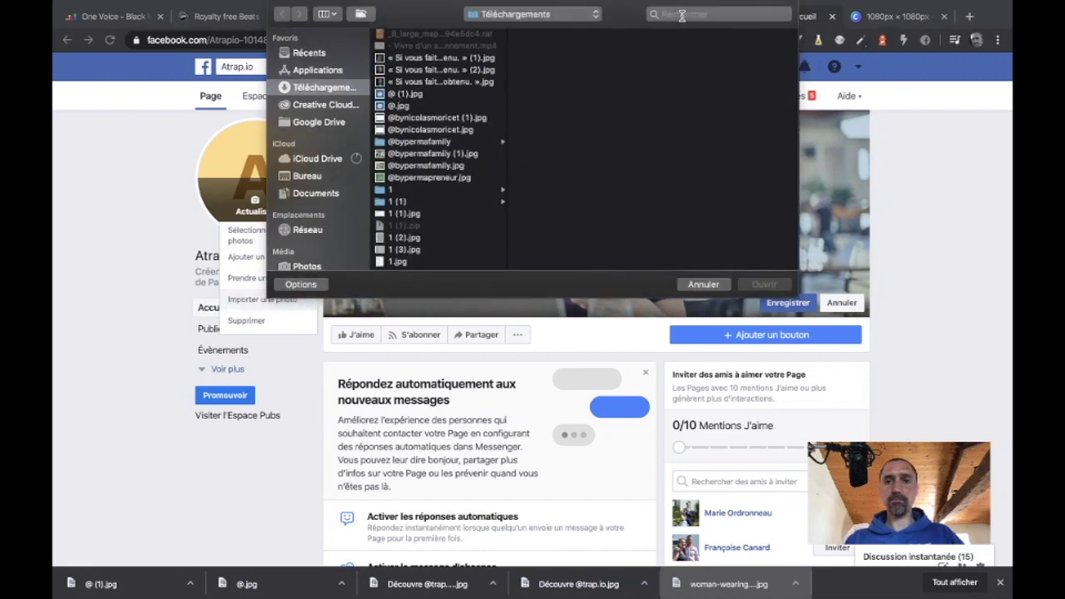
pyautogui.click(681, 15)
pyautogui.write('@')
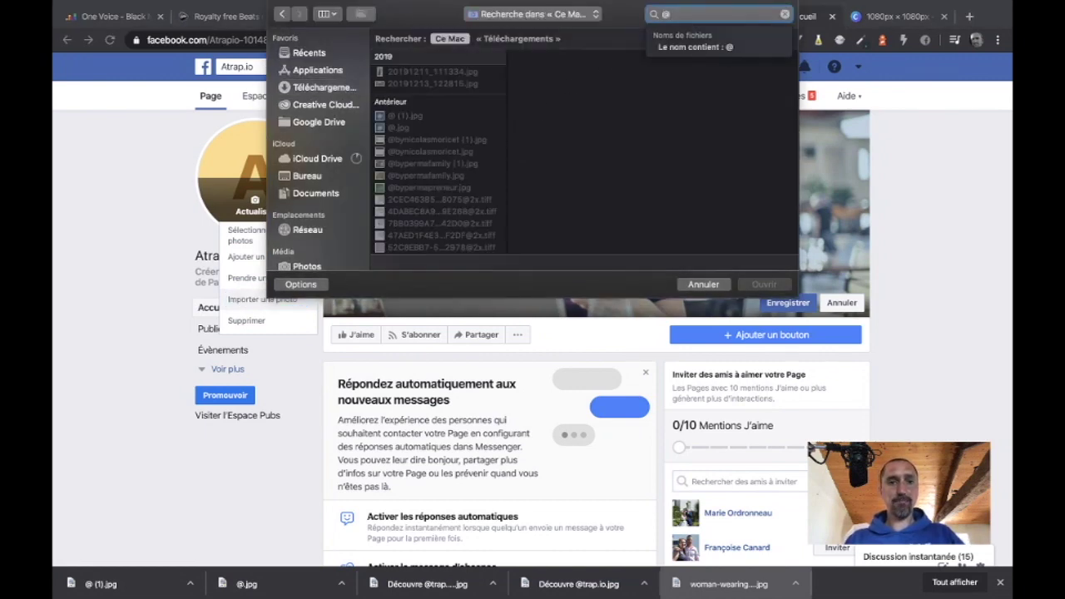
pyautogui.click(396, 118)
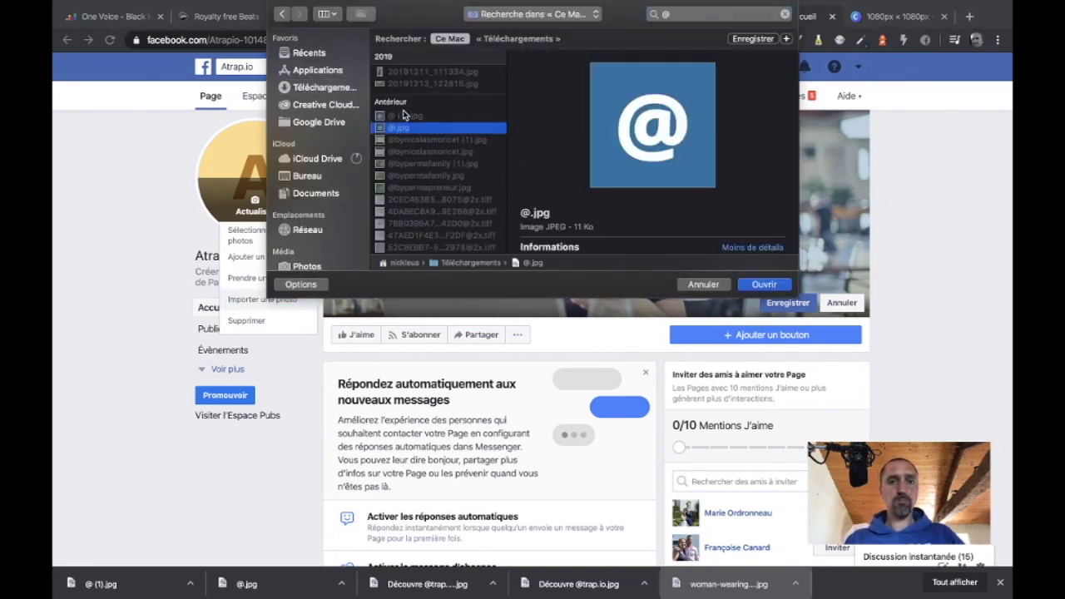
pyautogui.click(764, 283)
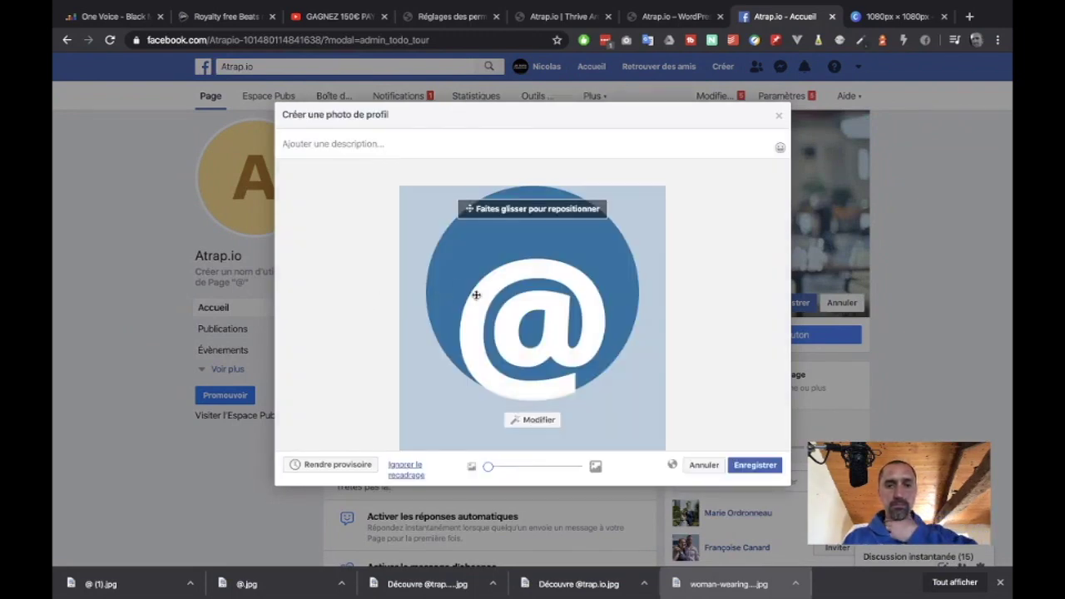
pyautogui.moveTo(476, 297); pyautogui.dragTo(512, 247)
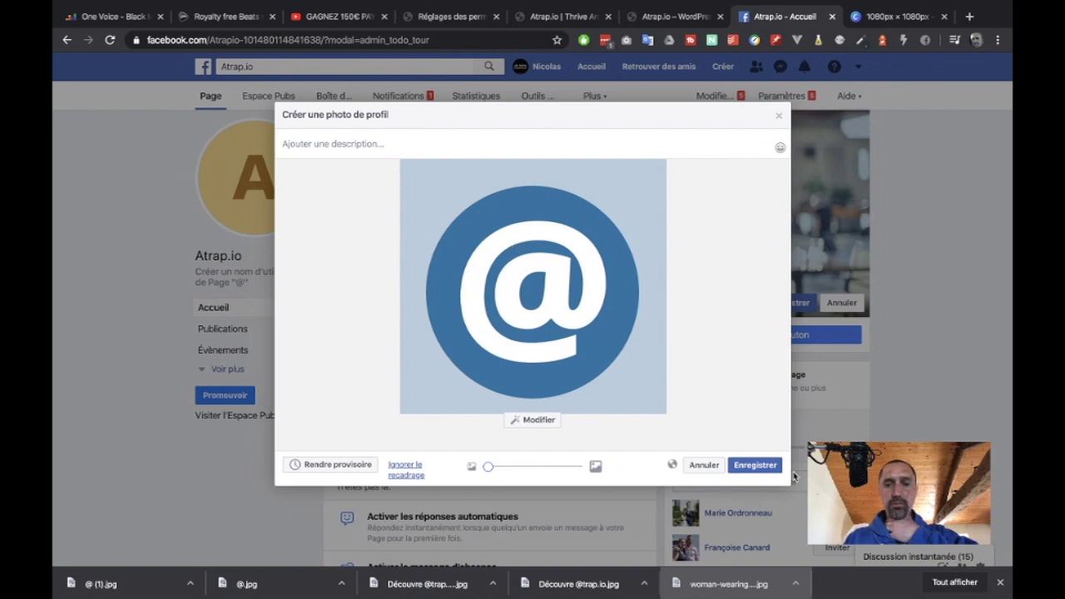
pyautogui.click(770, 468)
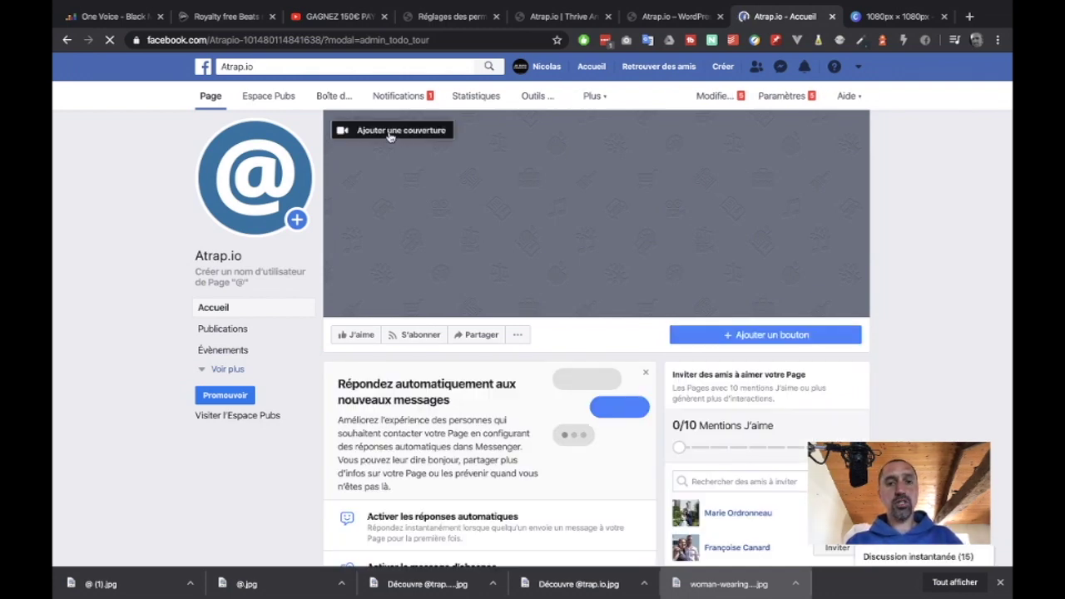
pyautogui.click(391, 133)
pyautogui.click(411, 191)
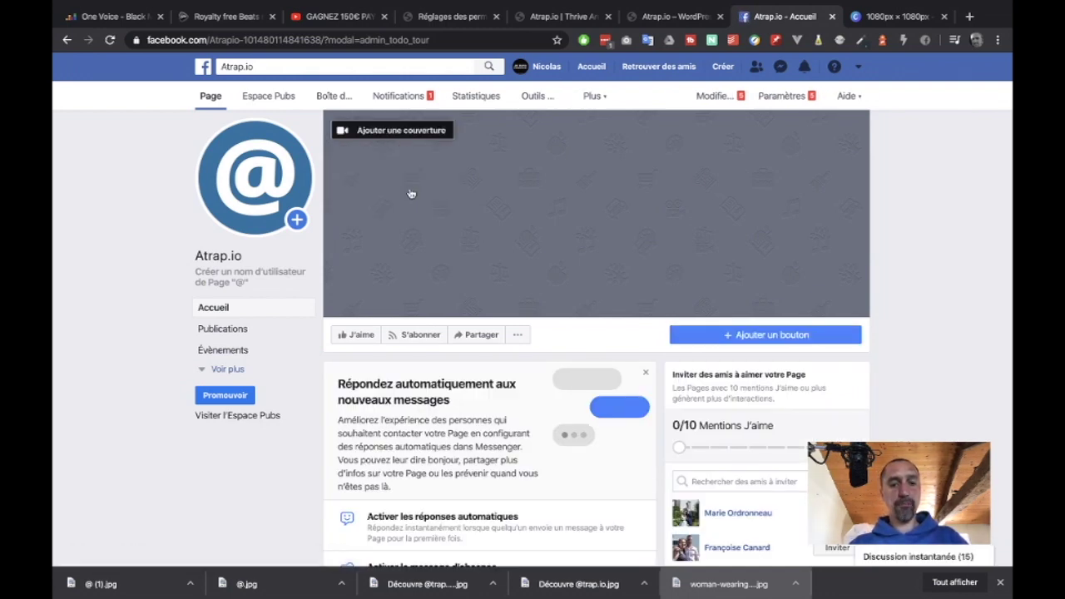
pyautogui.click(664, 15)
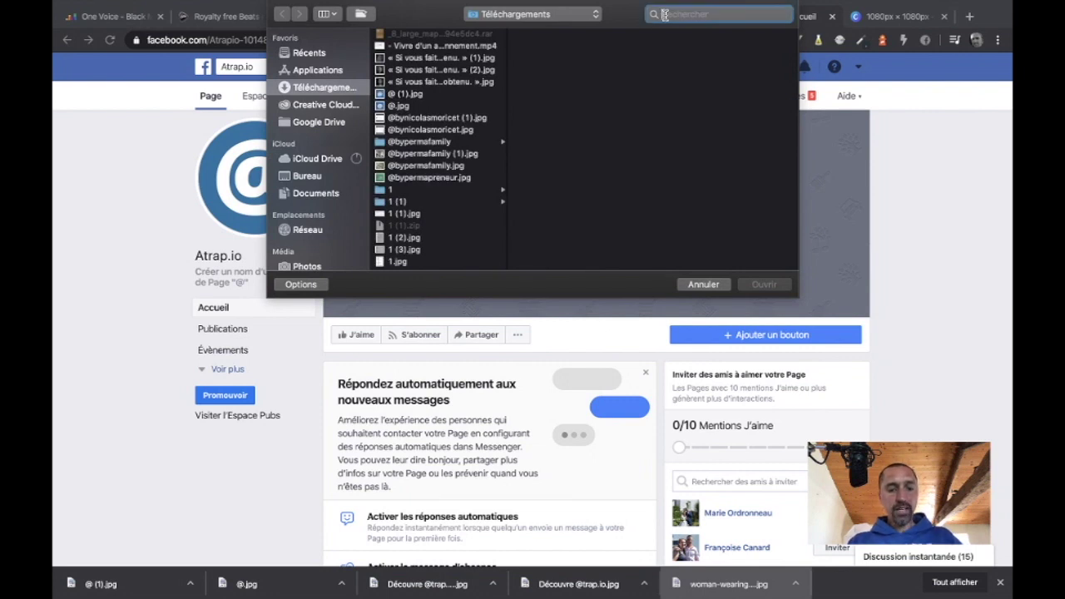
pyautogui.write('Décou')
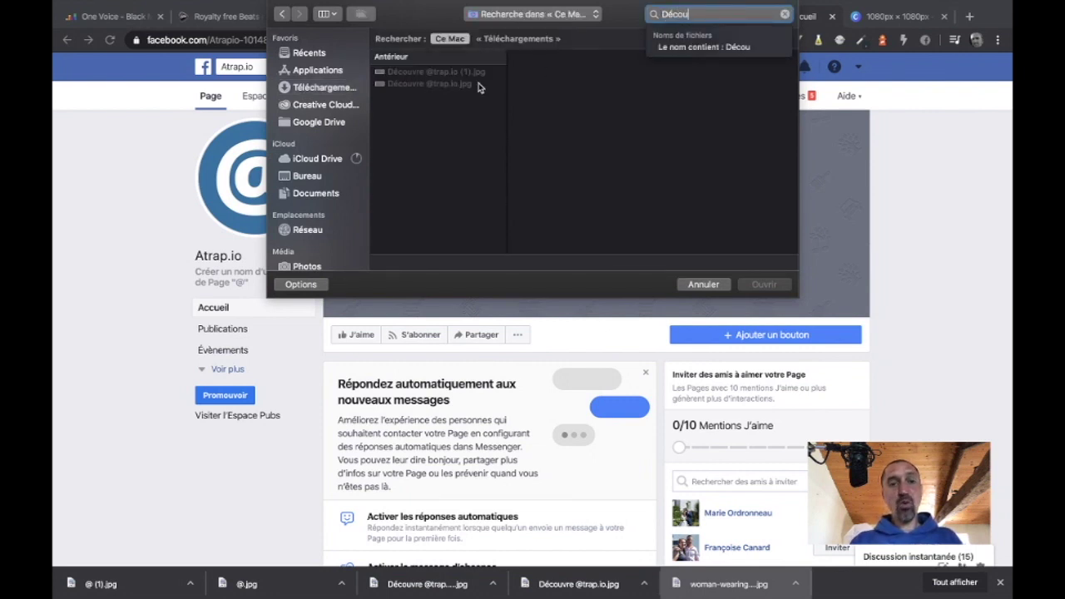
pyautogui.click(454, 72)
pyautogui.click(764, 284)
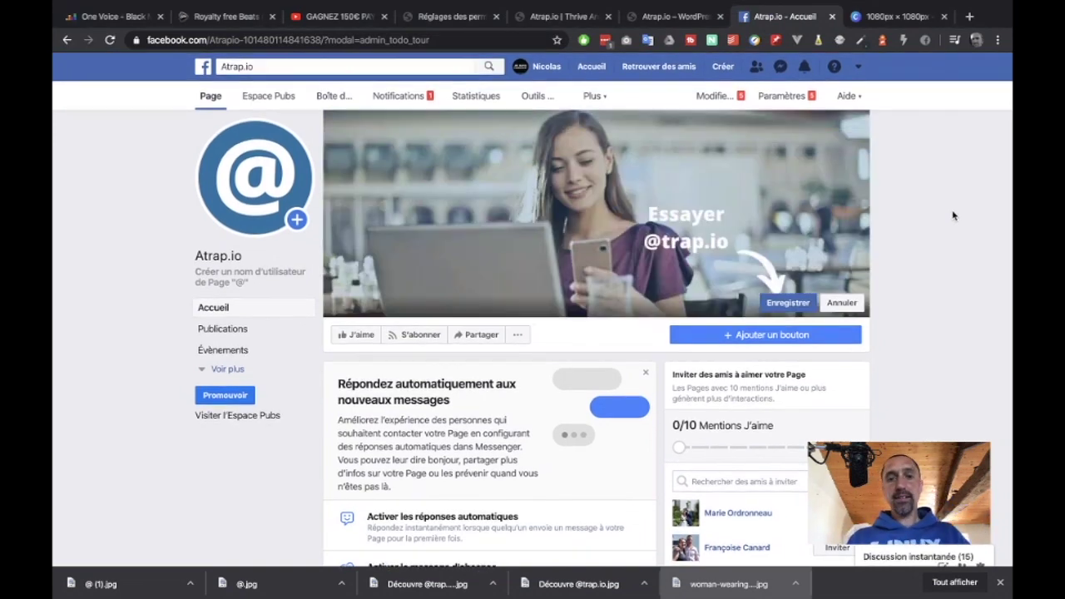
pyautogui.click(800, 303)
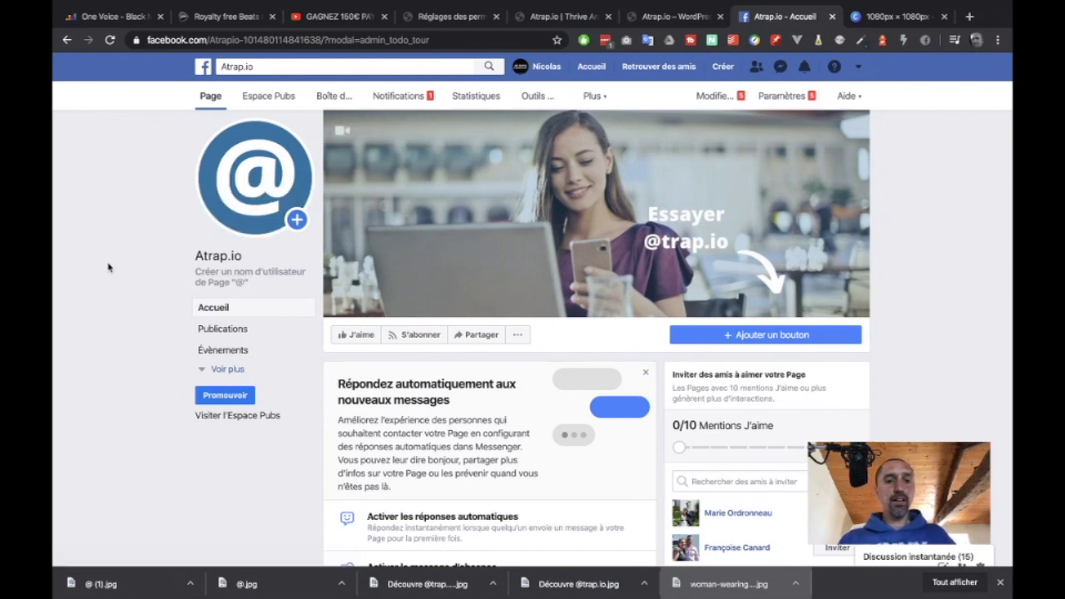
# Open the page username form and enter the candidate username 'byatrap.io'
pyautogui.click(238, 286)
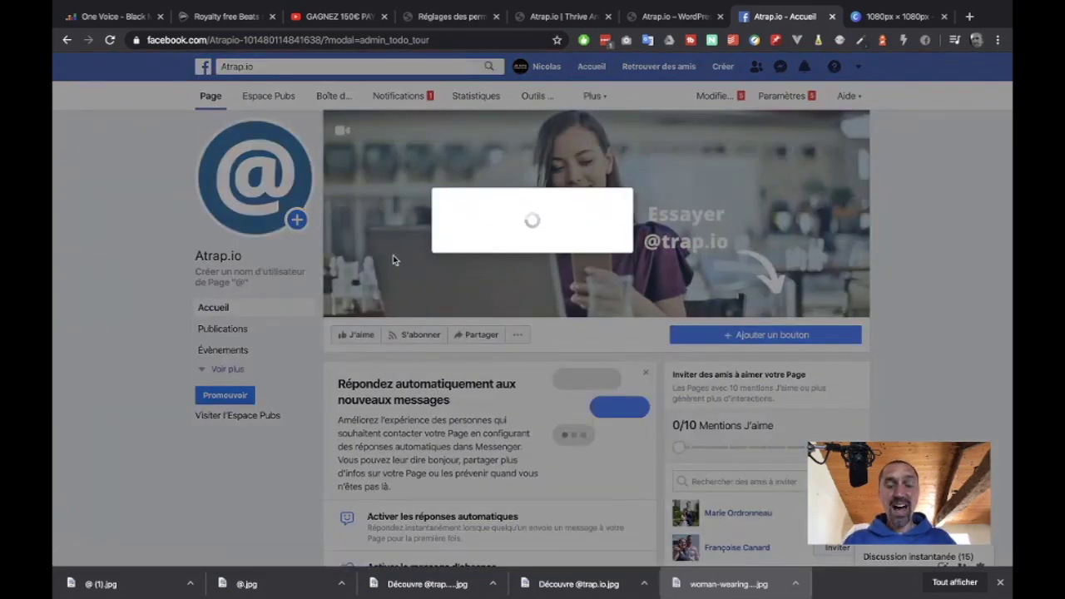
pyautogui.click(376, 325)
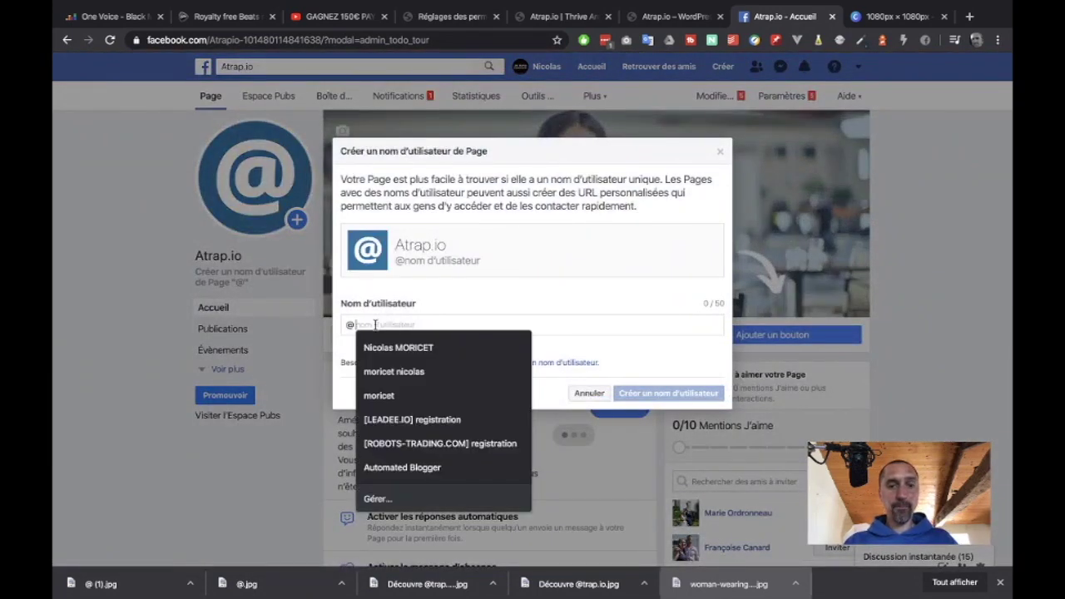
pyautogui.click(462, 287)
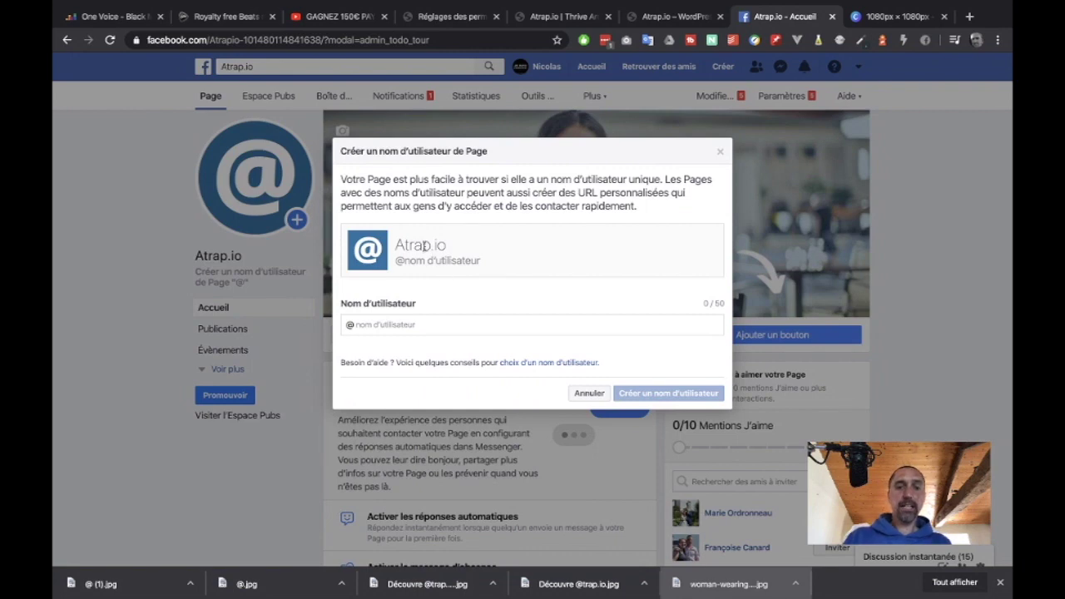
pyautogui.click(399, 323)
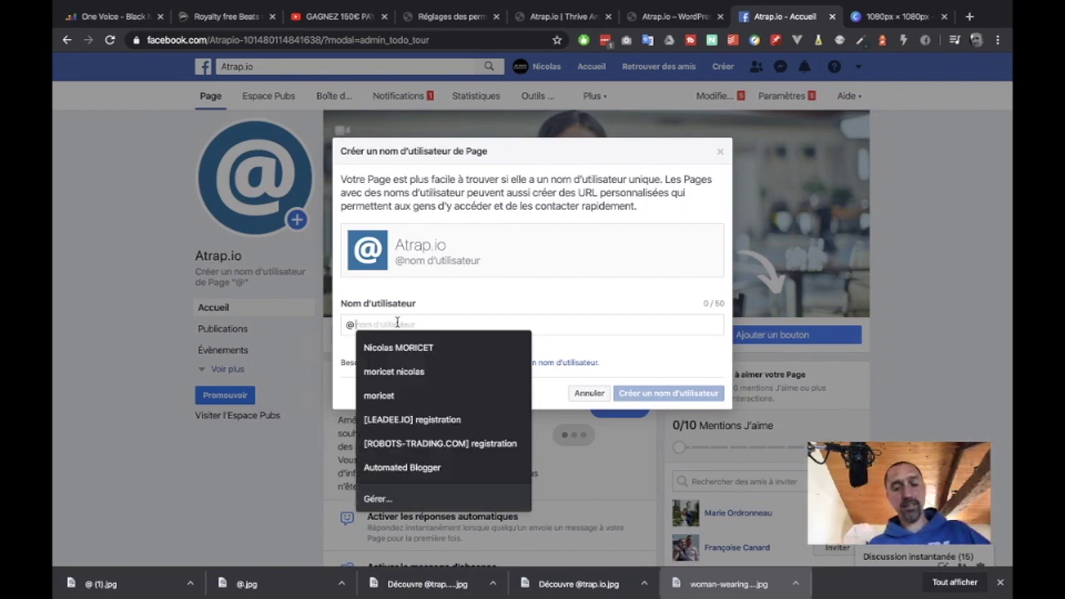
pyautogui.write('byatrap')
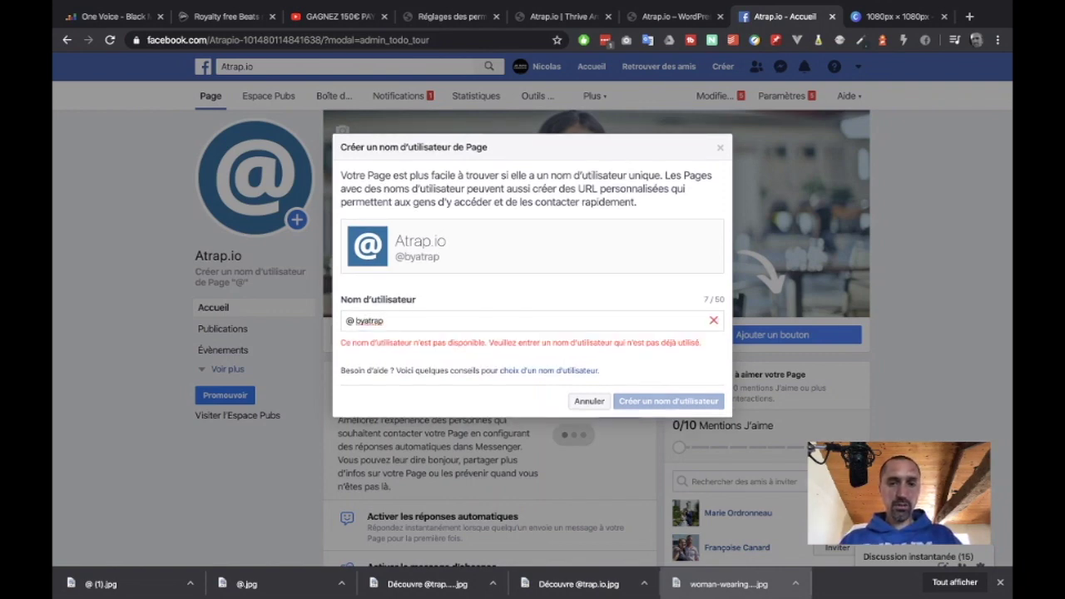
pyautogui.write('.io')
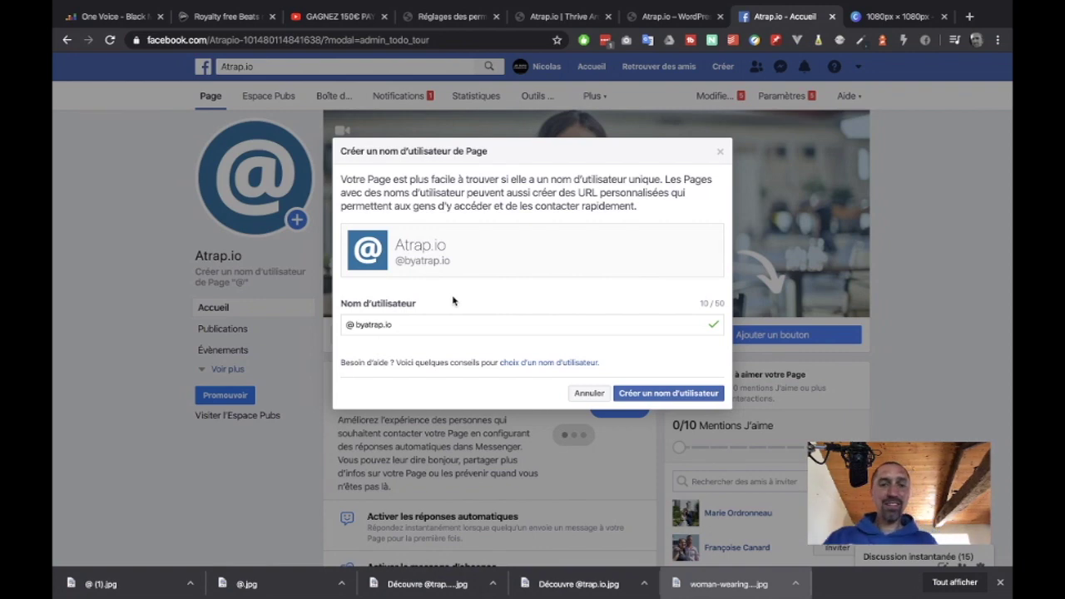
# Try the username with and without the 'by' prefix, settling on 'atrap.io'
pyautogui.click(366, 324)
pyautogui.press('BackSpace')
pyautogui.press('BackSpace')
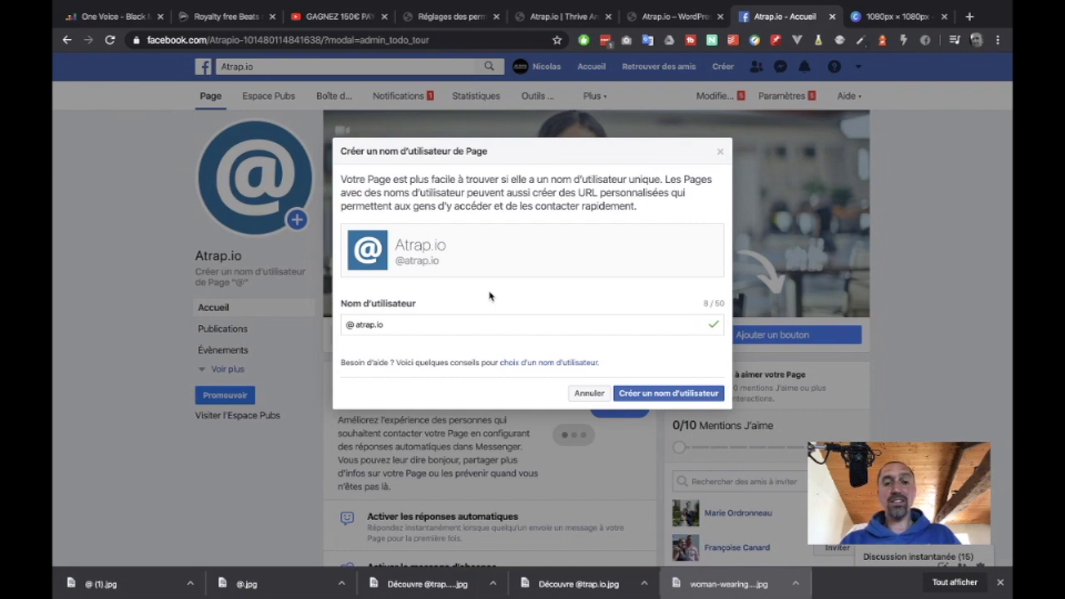
pyautogui.moveTo(396, 326); pyautogui.dragTo(350, 332)
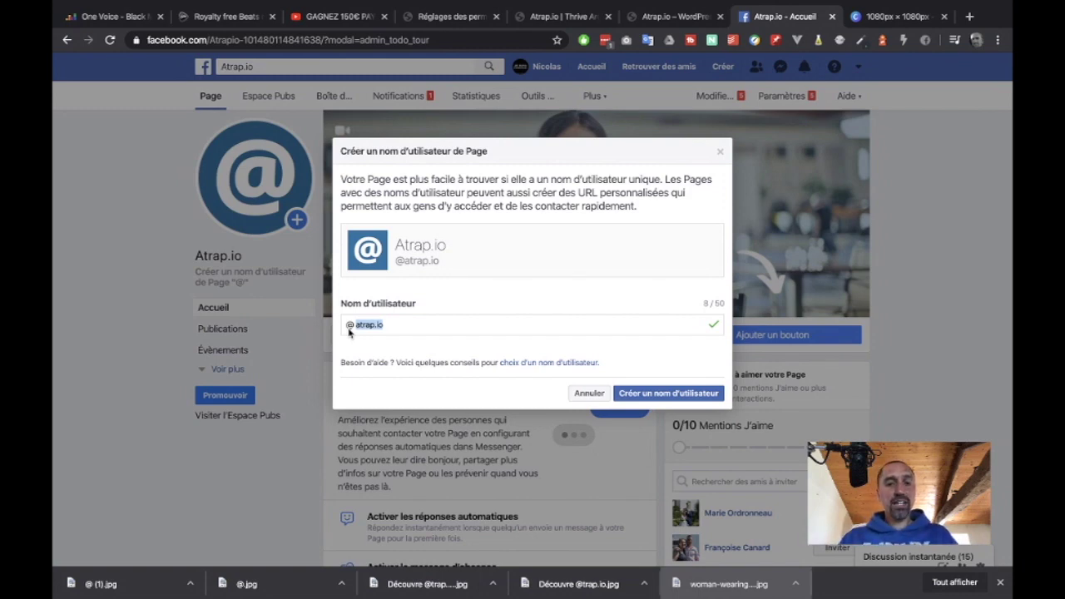
pyautogui.press('Left')
pyautogui.write('by')
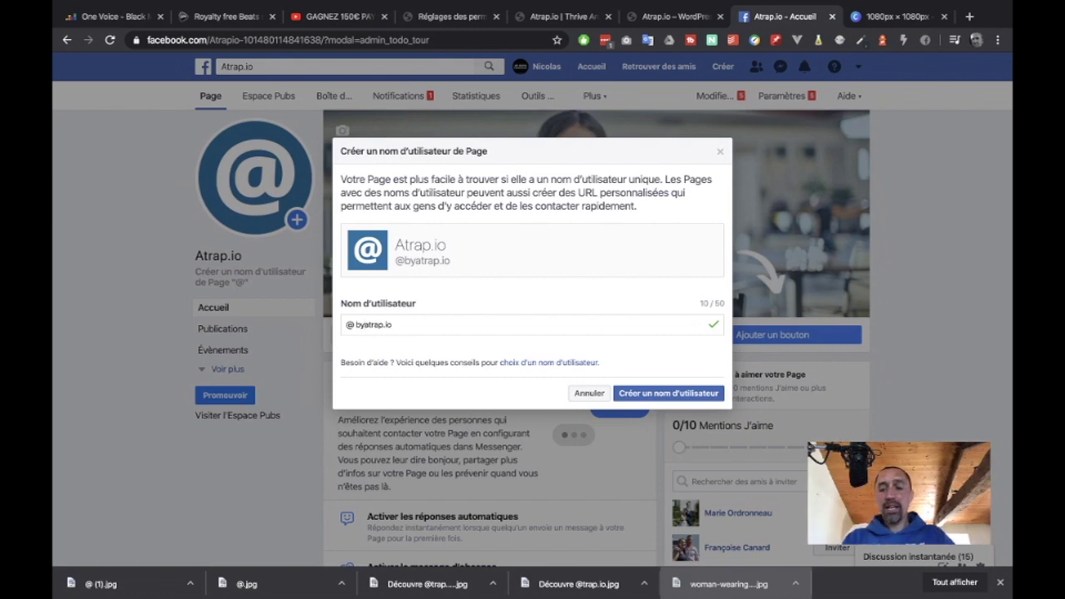
pyautogui.press('BackSpace')
pyautogui.press('BackSpace')
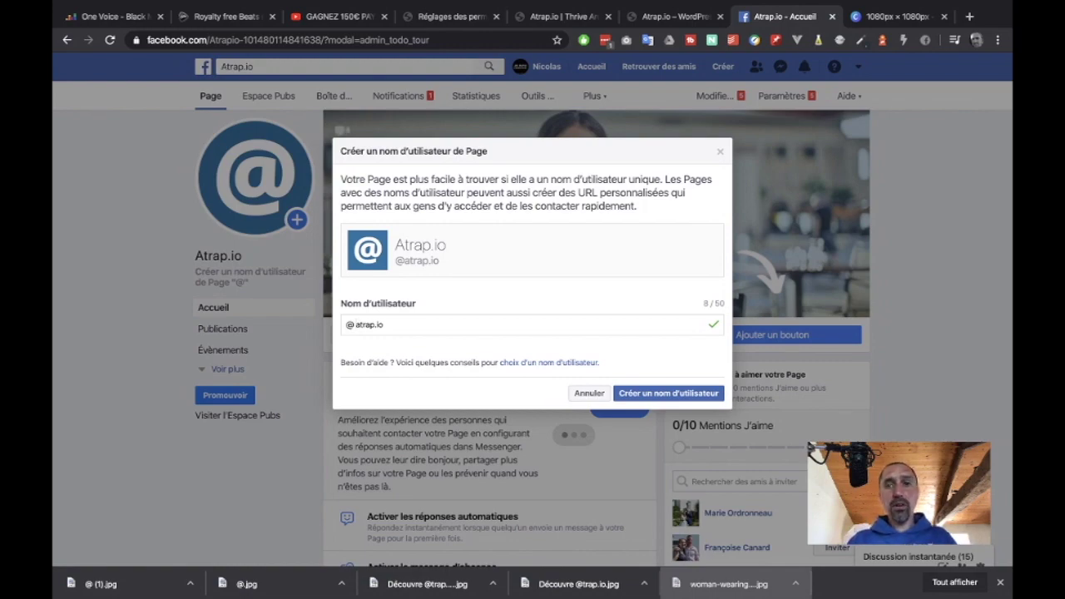
# Open Twitter in a new tab and log out of the current account
pyautogui.hotkey('ctrl', 't')
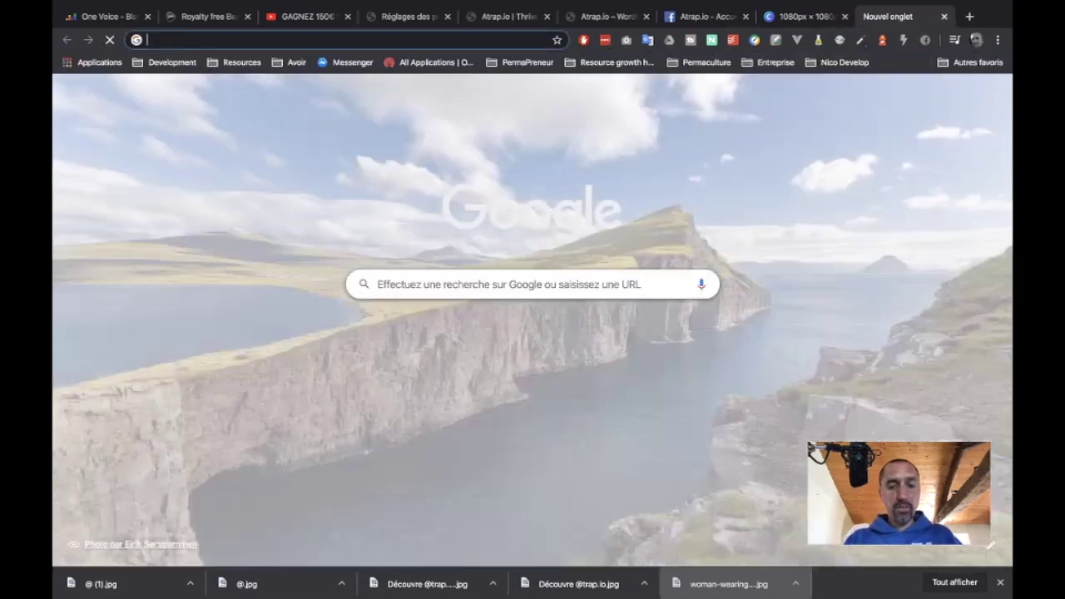
pyautogui.write('tw')
pyautogui.press('Return')
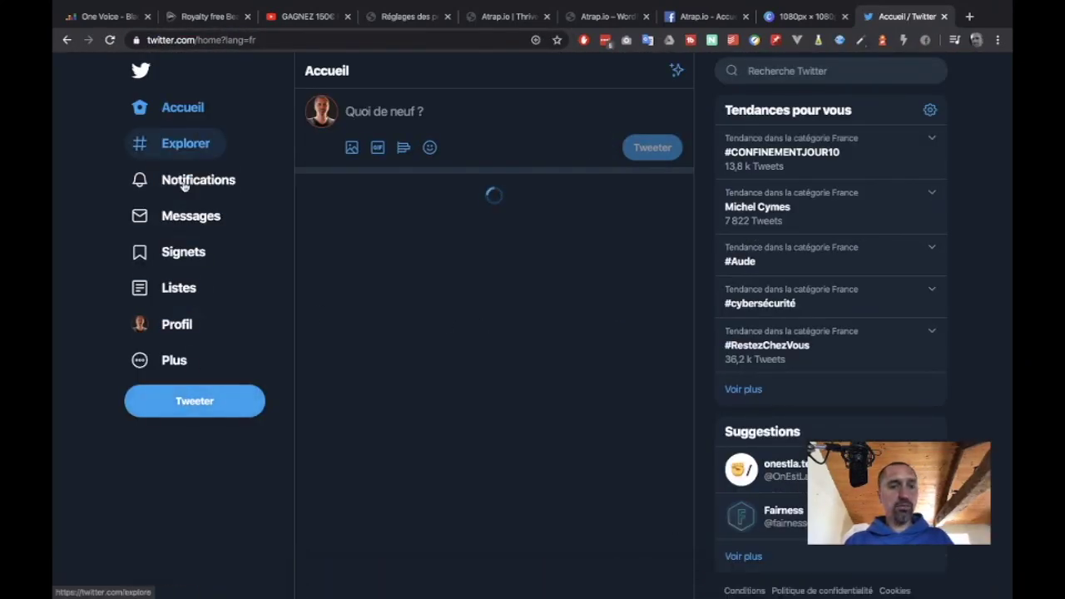
pyautogui.click(139, 359)
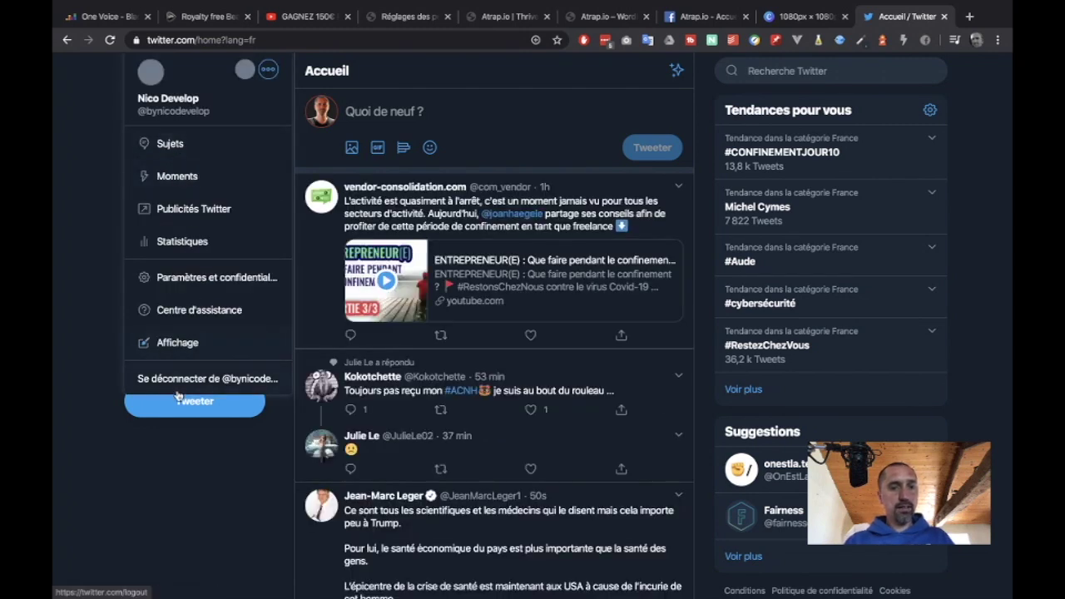
pyautogui.click(185, 380)
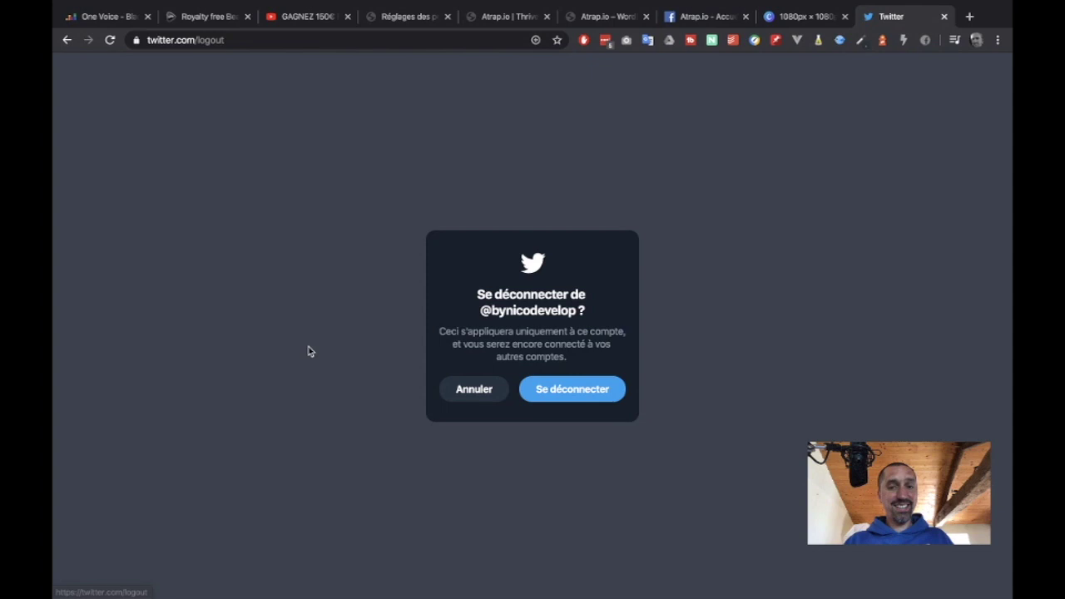
pyautogui.click(568, 400)
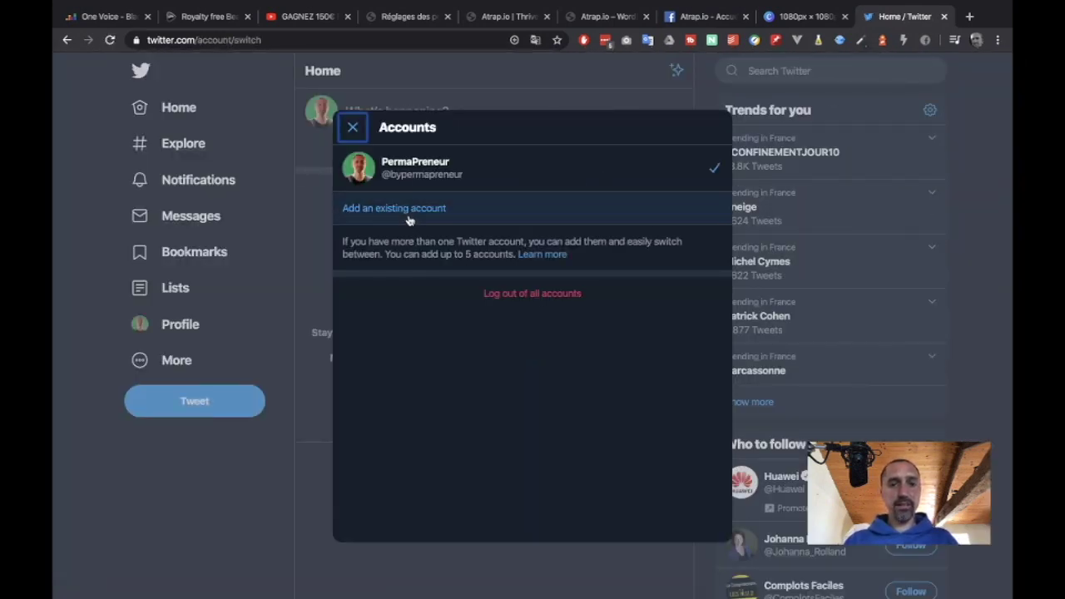
# Log out of all remaining Twitter accounts
pyautogui.click(407, 212)
pyautogui.click(353, 127)
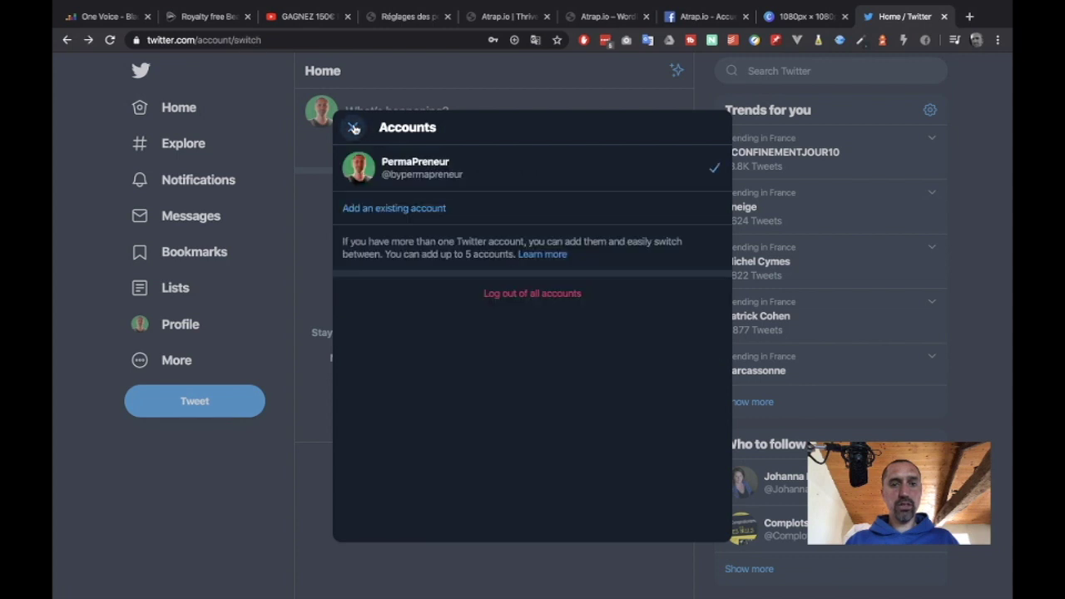
pyautogui.click(510, 304)
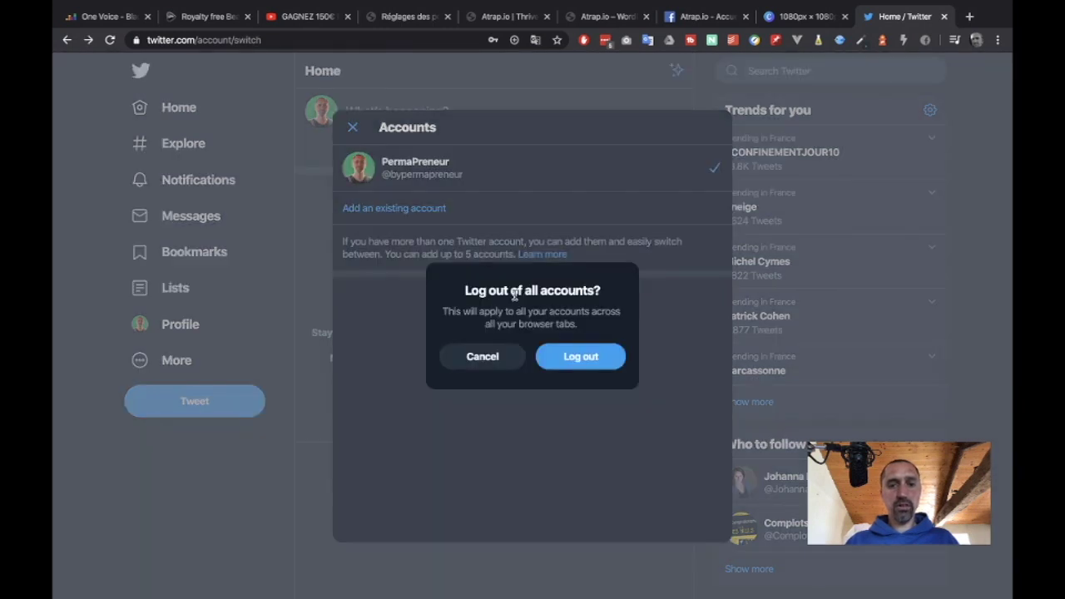
pyautogui.click(587, 358)
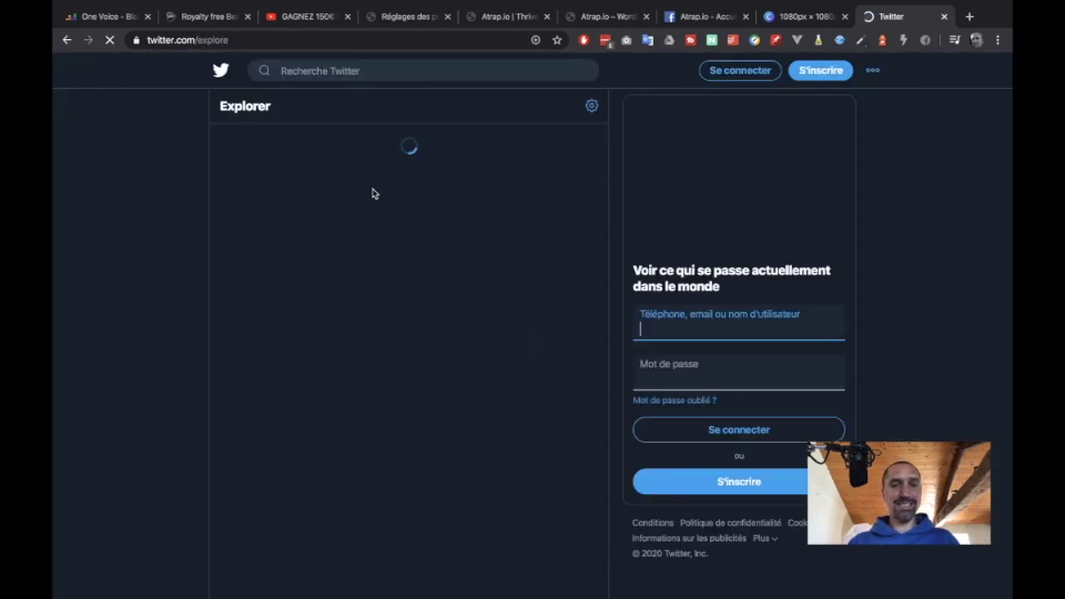
# Start a Twitter signup, paste the account e-mail, and advance past personalisation options
pyautogui.click(819, 74)
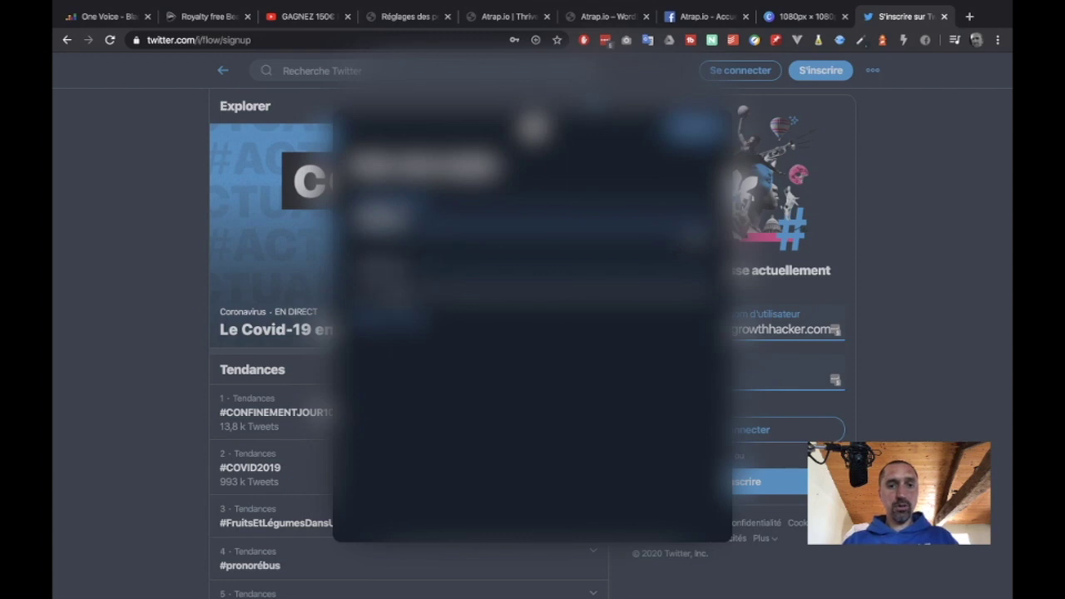
pyautogui.hotkey('ctrl', 'v')
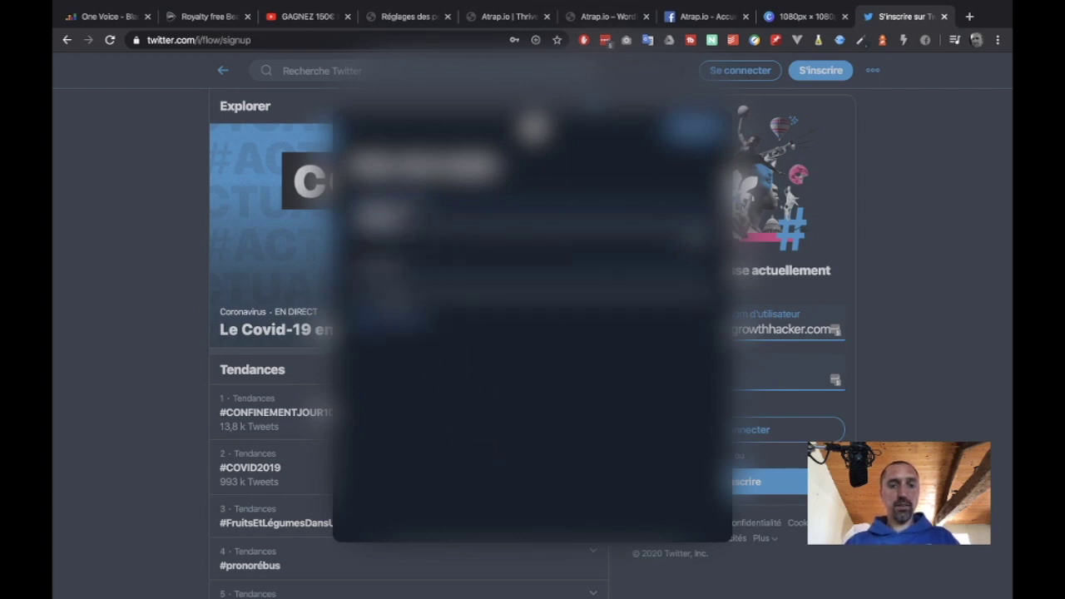
pyautogui.press('Return')
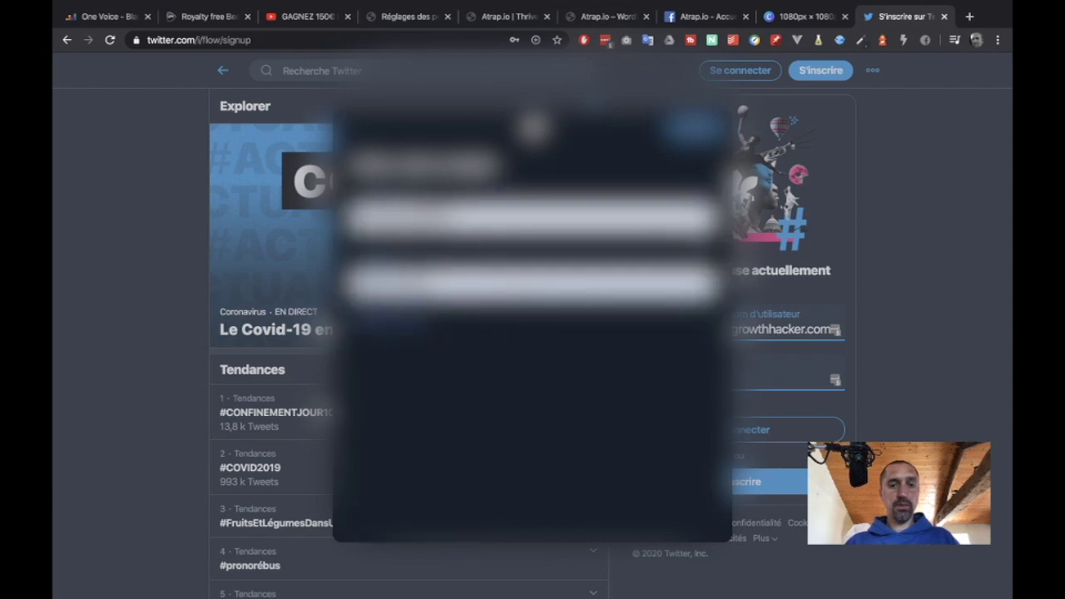
pyautogui.press('Tab')
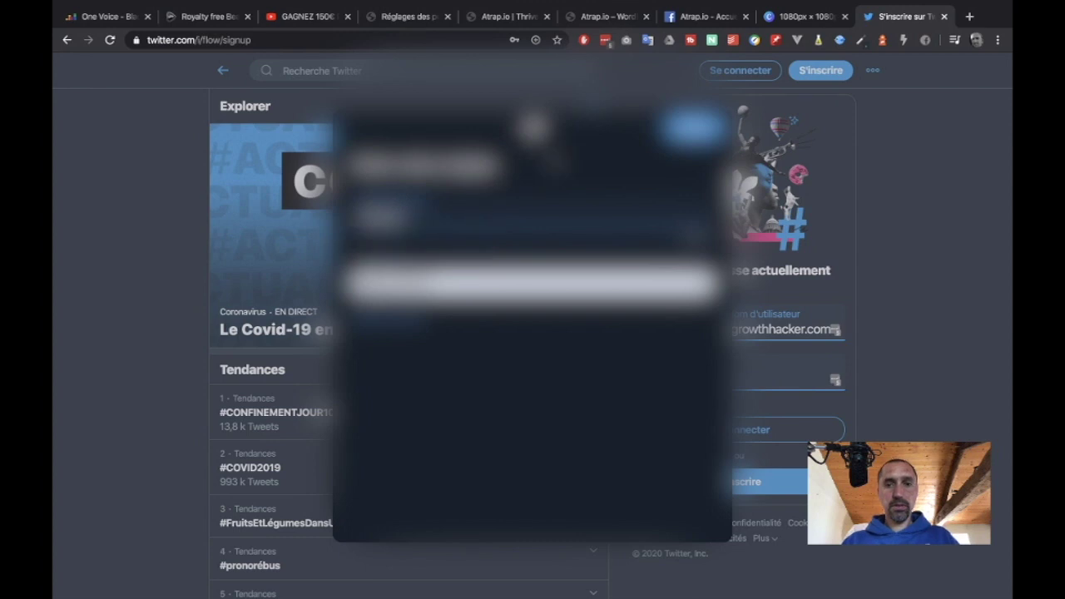
pyautogui.click(690, 126)
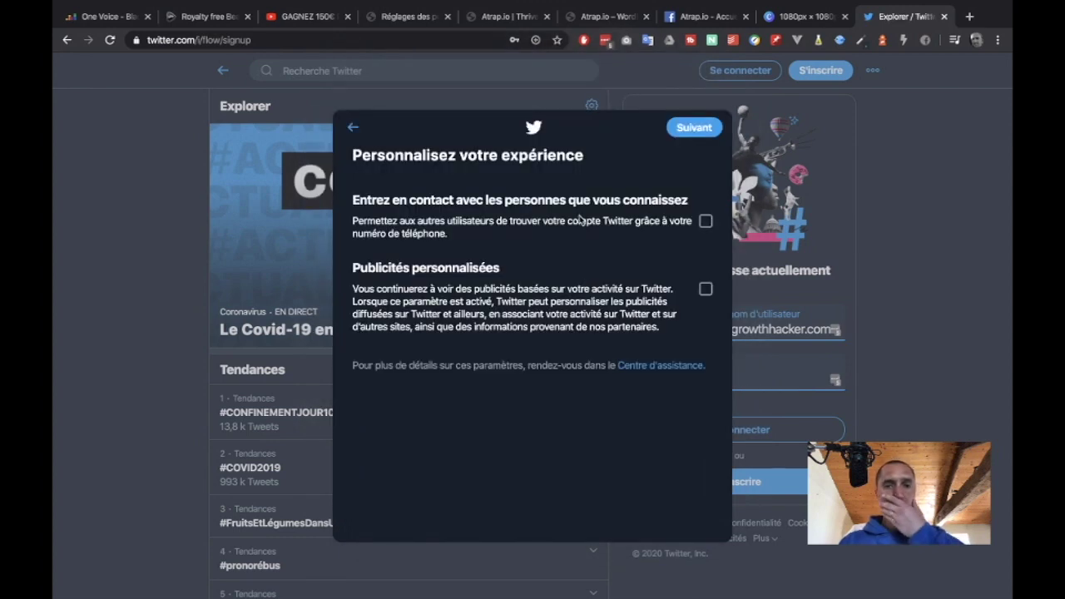
pyautogui.click(697, 131)
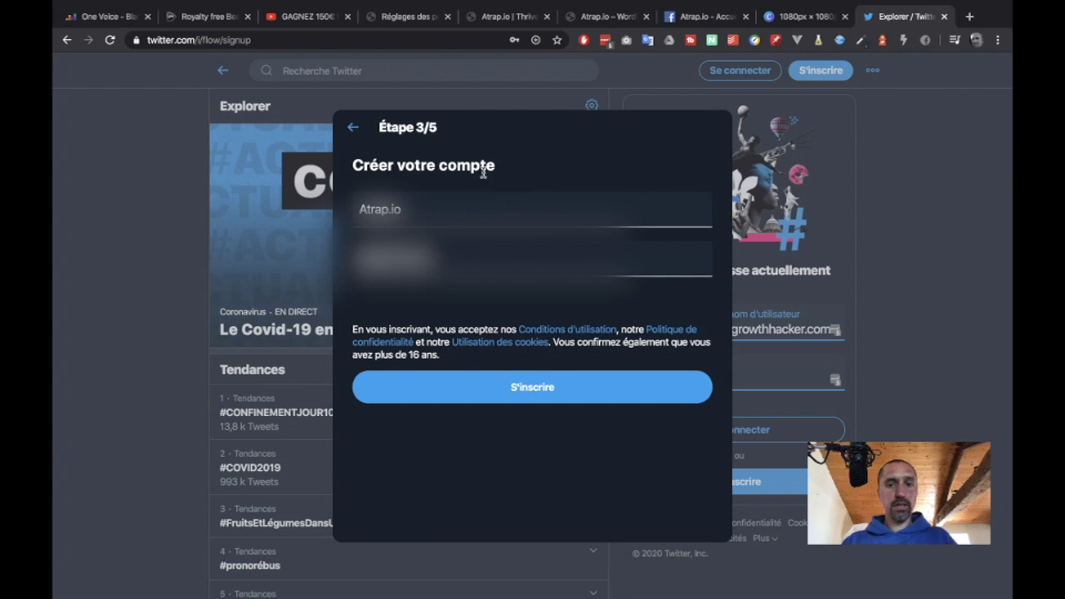
# Submit the signup, confirm the phone number for an SMS code, and return to Facebook
pyautogui.click(527, 395)
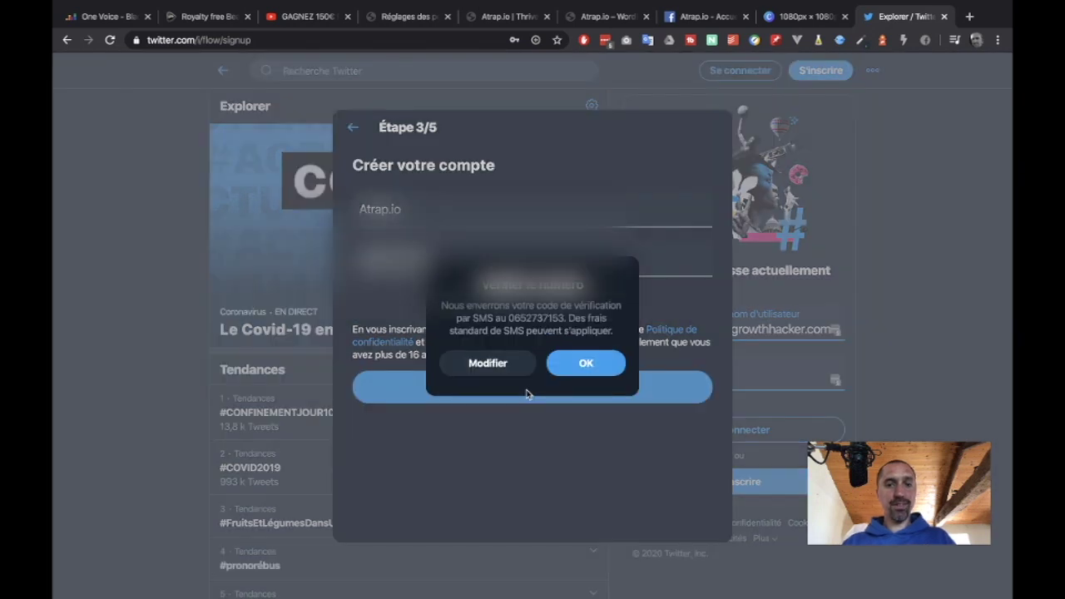
pyautogui.click(580, 364)
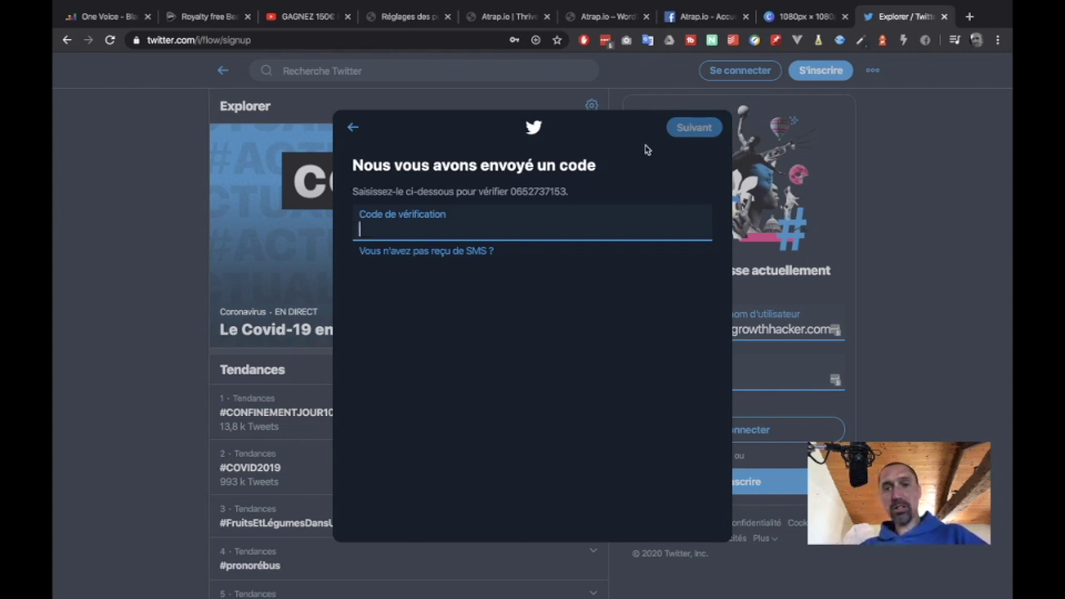
pyautogui.click(703, 18)
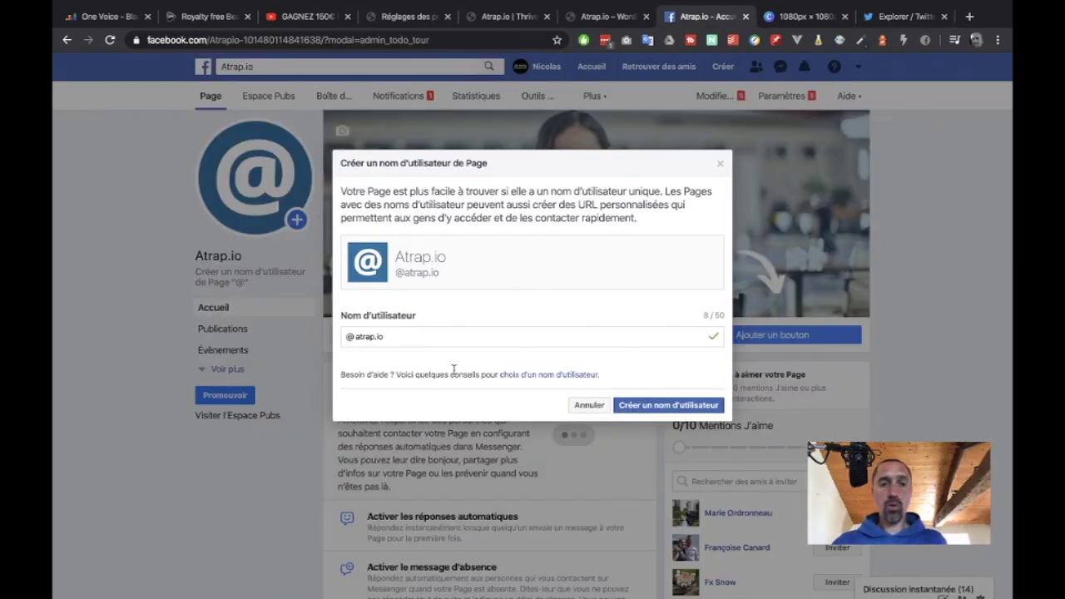
pyautogui.moveTo(387, 337); pyautogui.dragTo(351, 339)
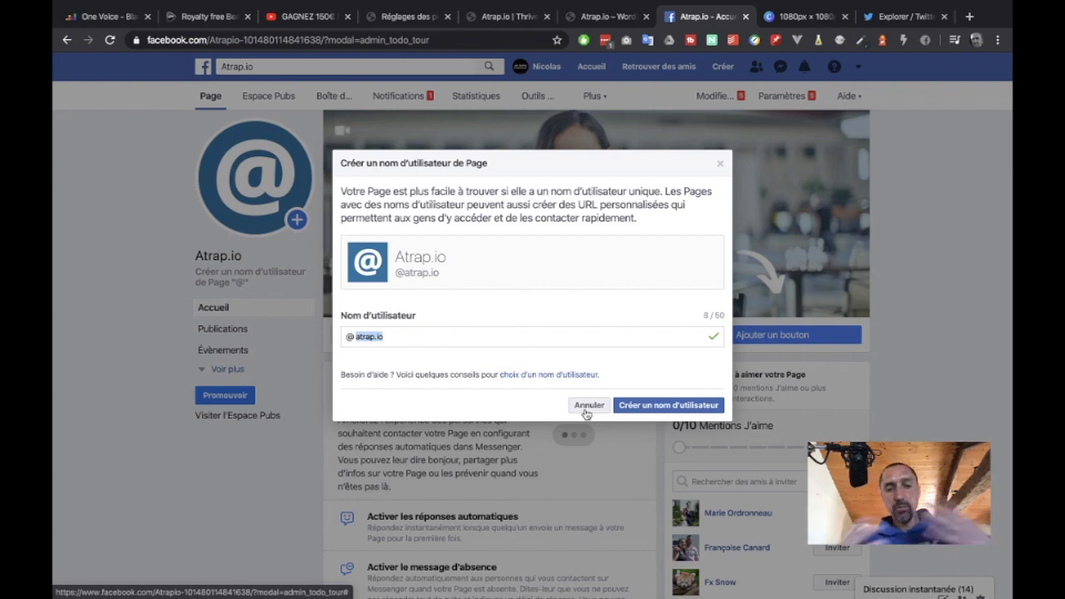
pyautogui.click(587, 407)
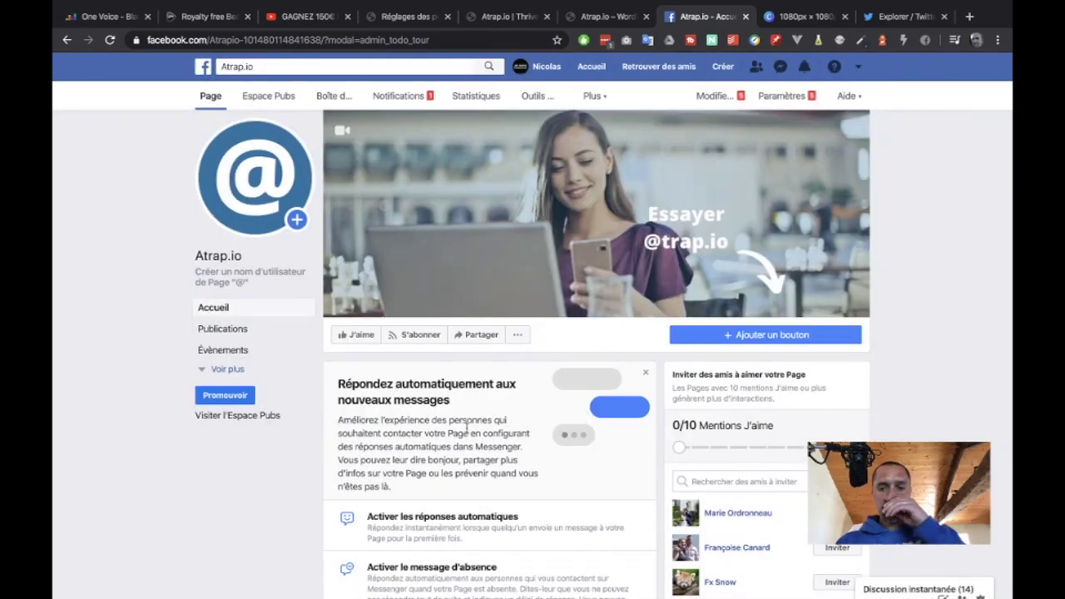
pyautogui.scroll(-5, 468, 432)
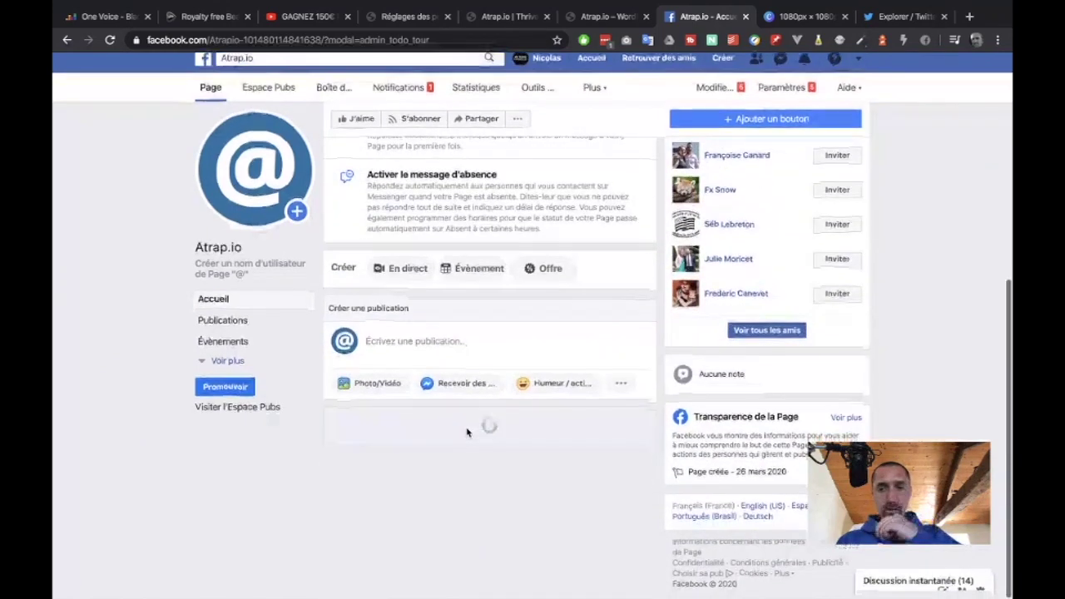
pyautogui.scroll(2, 468, 432)
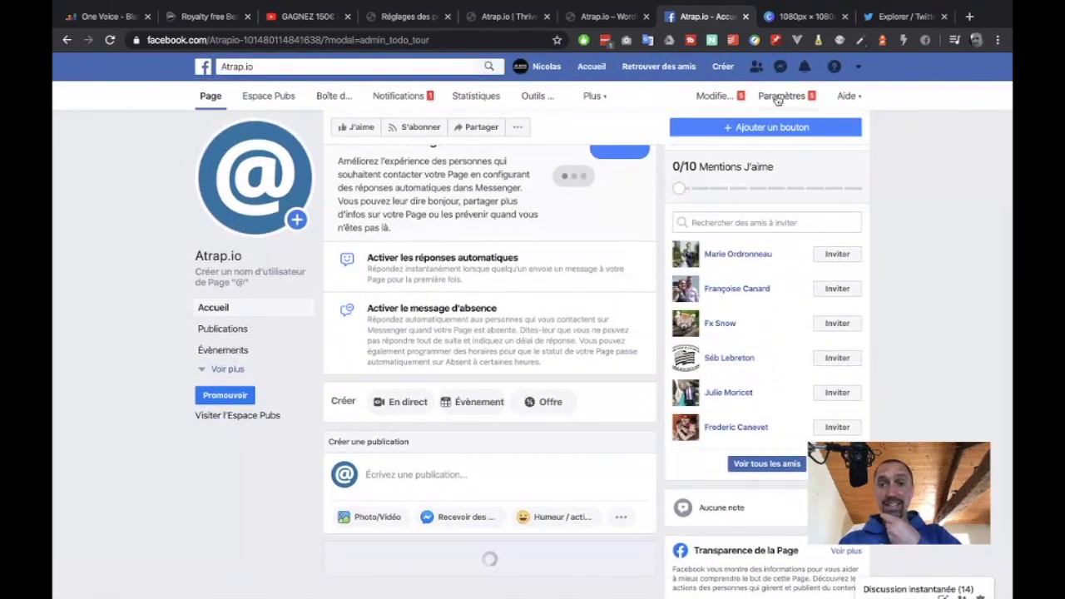
# Open the Atrap.io Page Info Description field, checking the landing page preview tab first
pyautogui.click(781, 96)
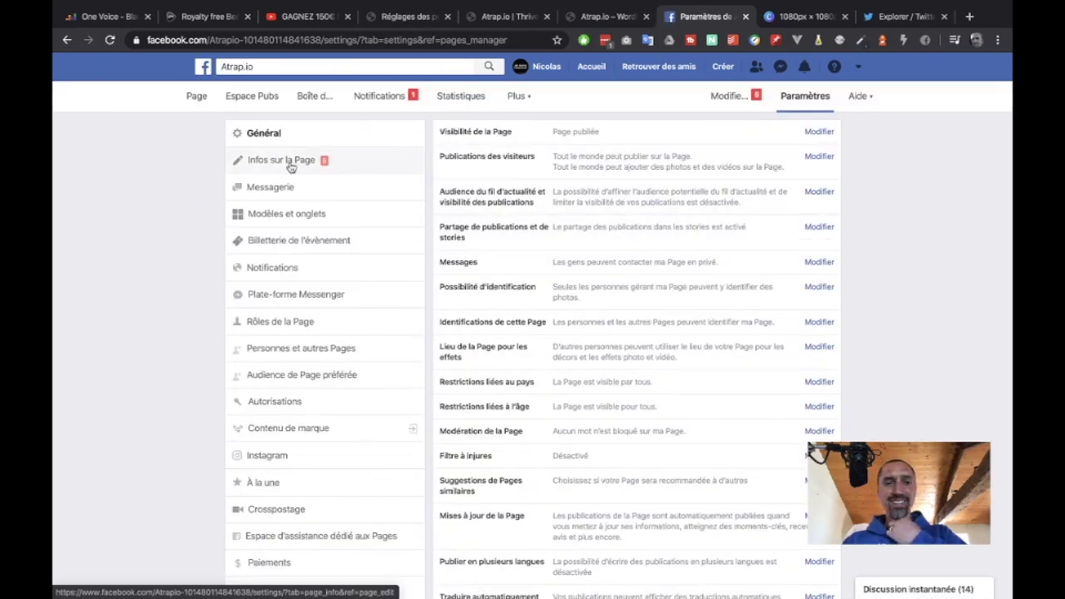
pyautogui.click(291, 165)
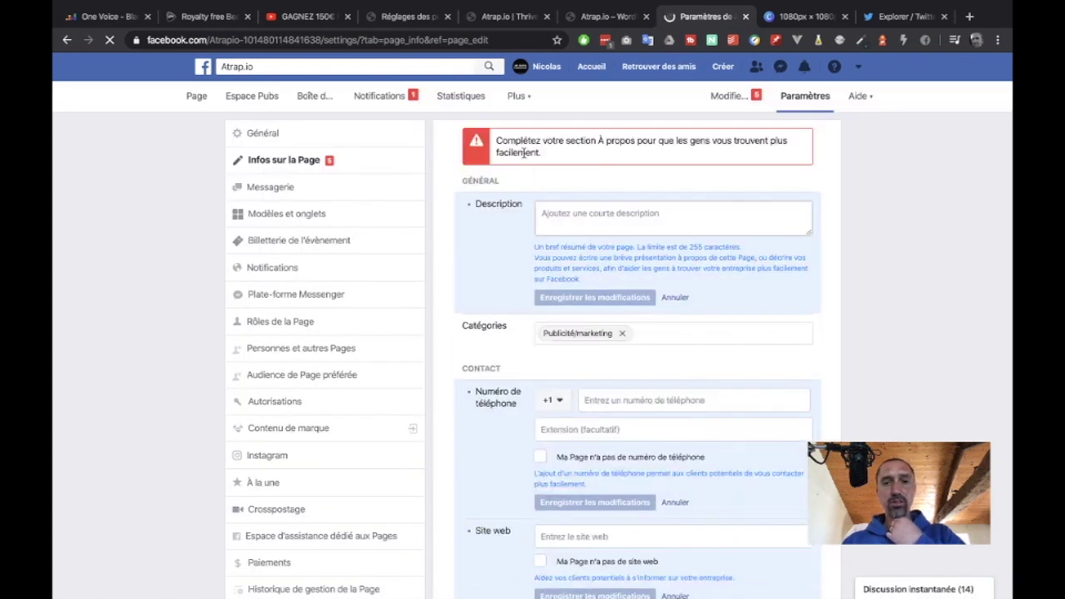
pyautogui.click(585, 213)
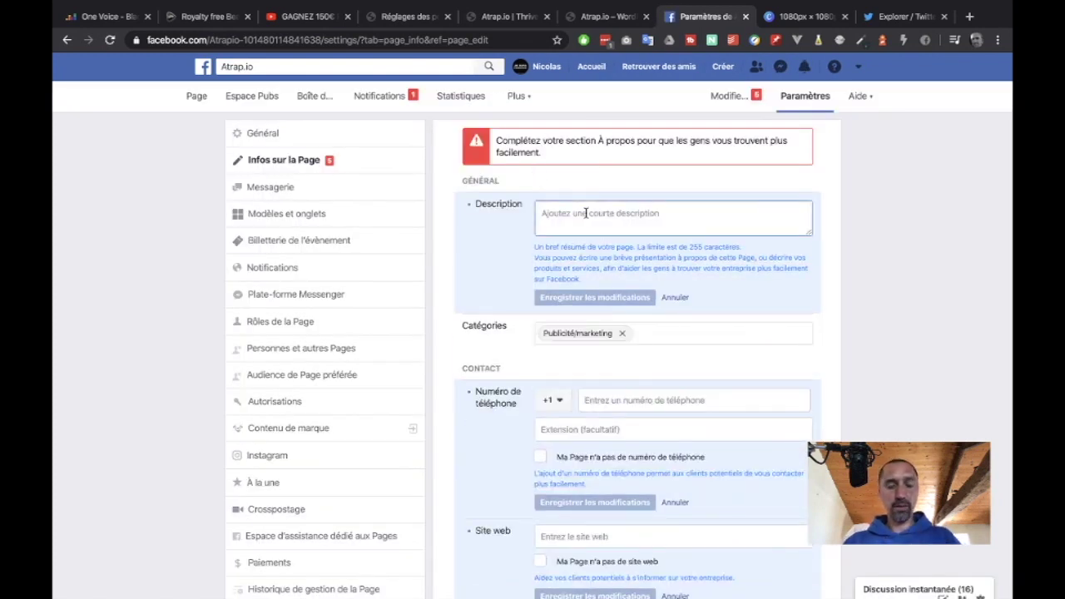
pyautogui.click(599, 18)
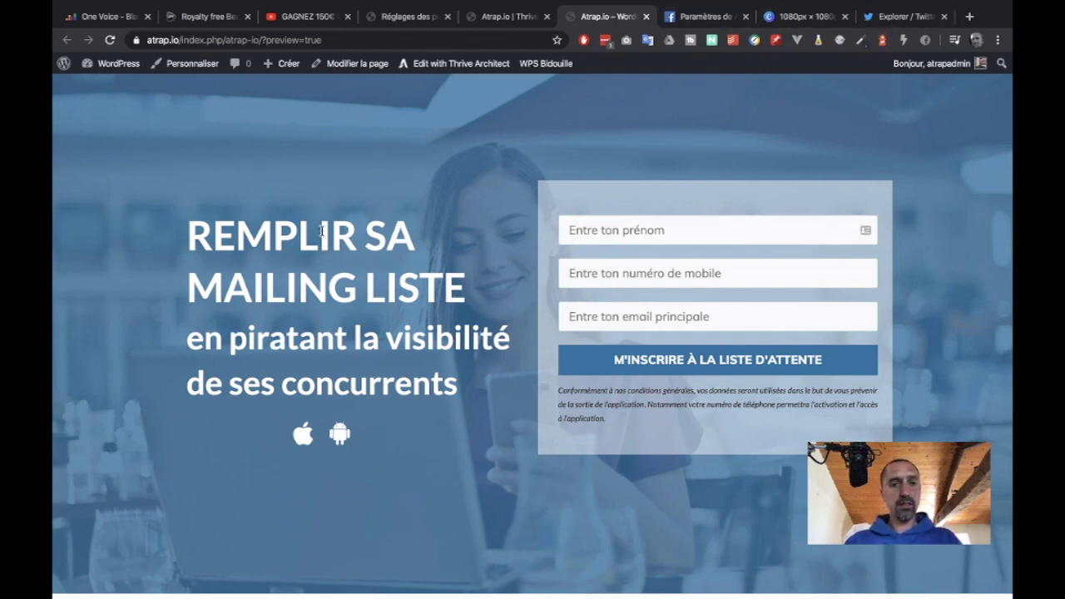
pyautogui.click(714, 17)
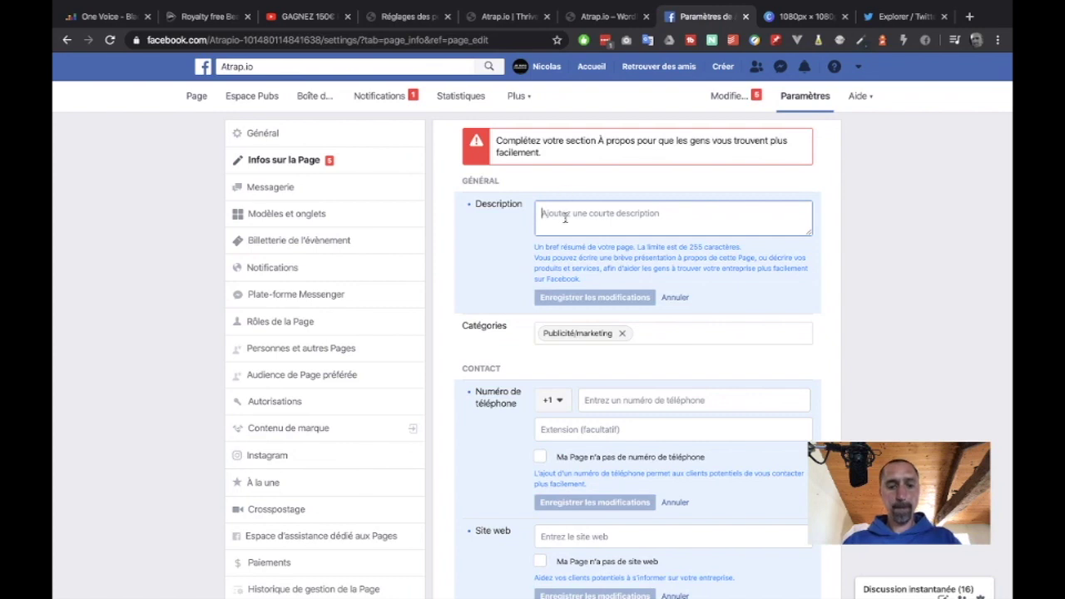
# Write the description 'Remplir sa mailing liste en piratant la visibilité de ses concurantnts'
pyautogui.write('Remplir sa')
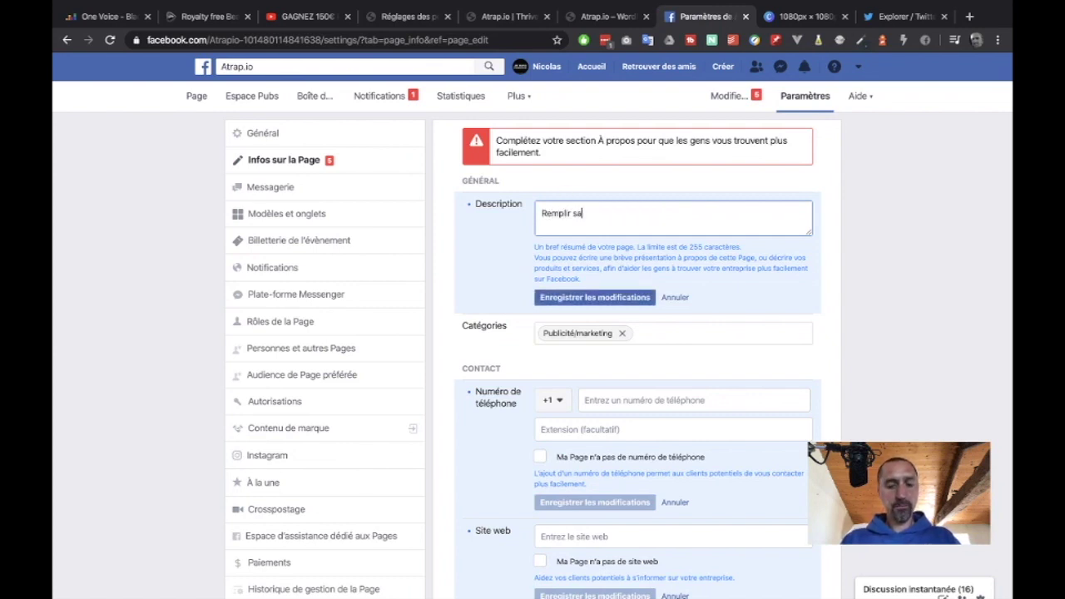
pyautogui.write(' mailing l')
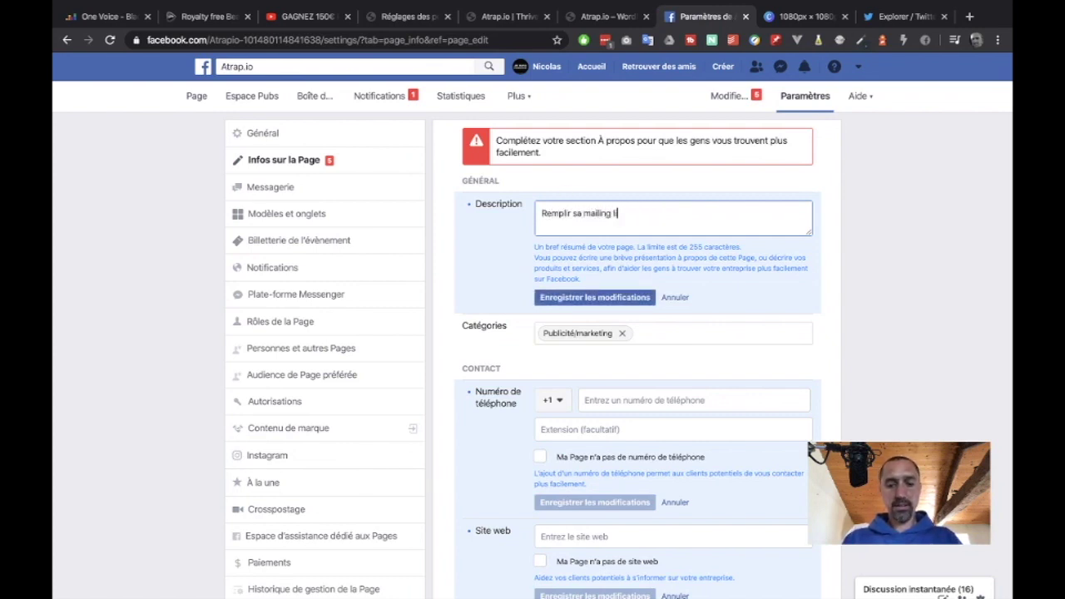
pyautogui.write('iste en piratant')
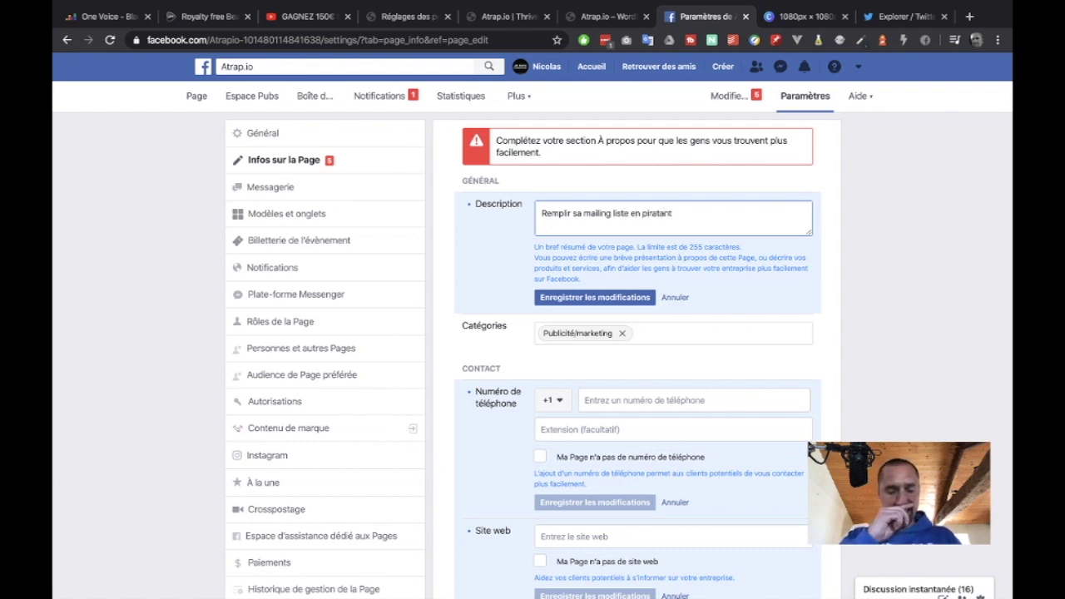
pyautogui.write(' la')
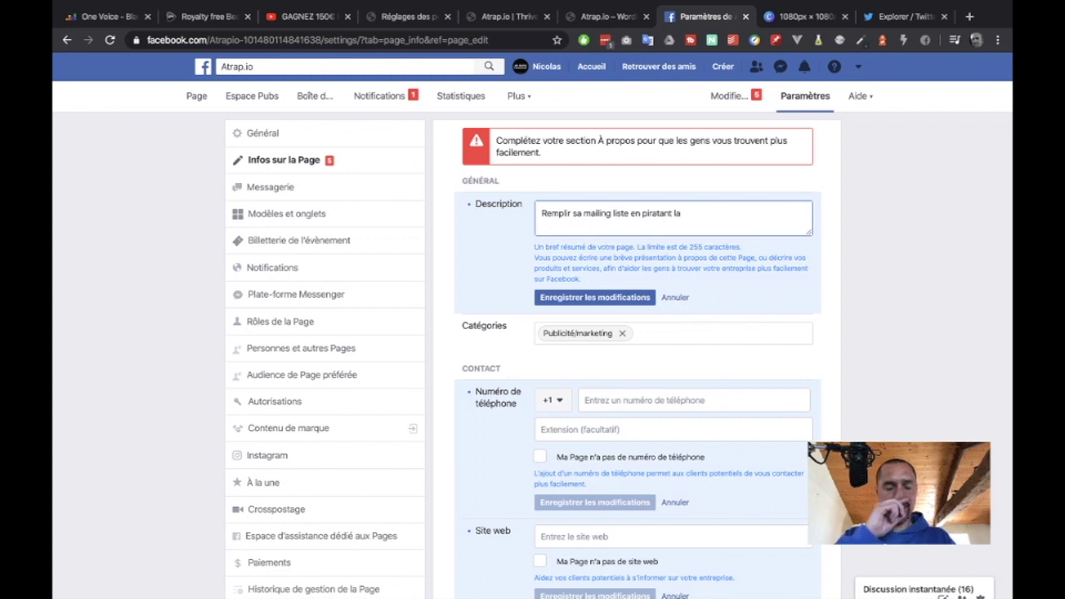
pyautogui.click(883, 18)
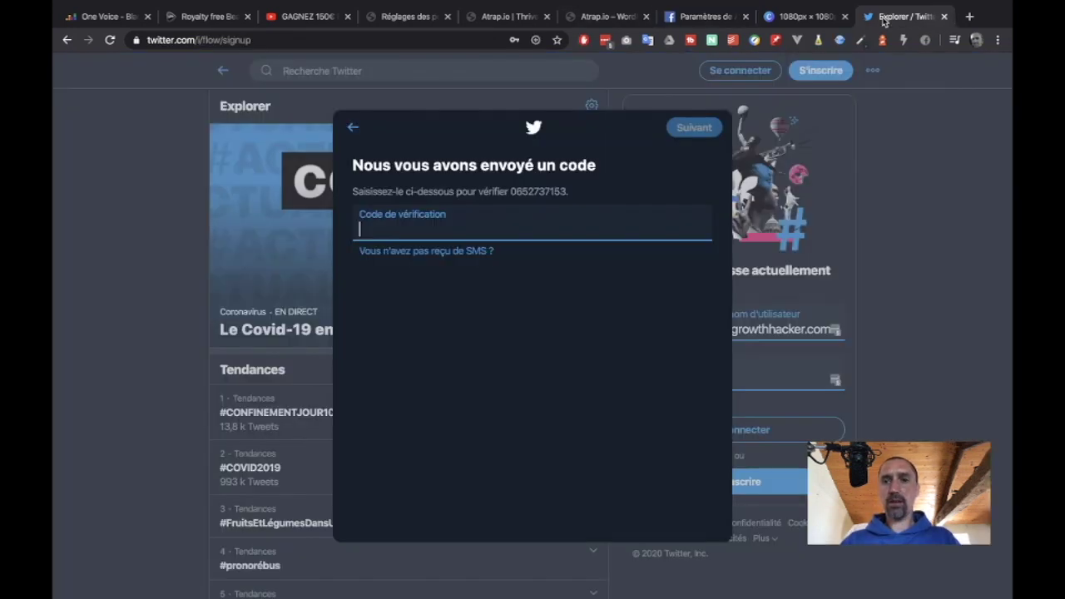
pyautogui.click(698, 18)
pyautogui.write('v')
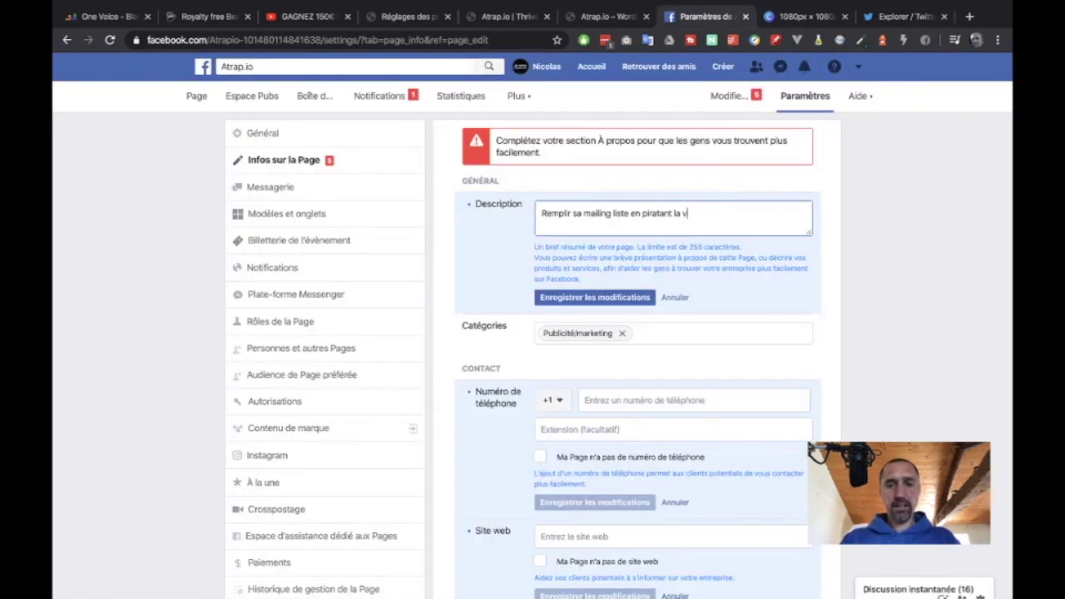
pyautogui.write('isibilité de ')
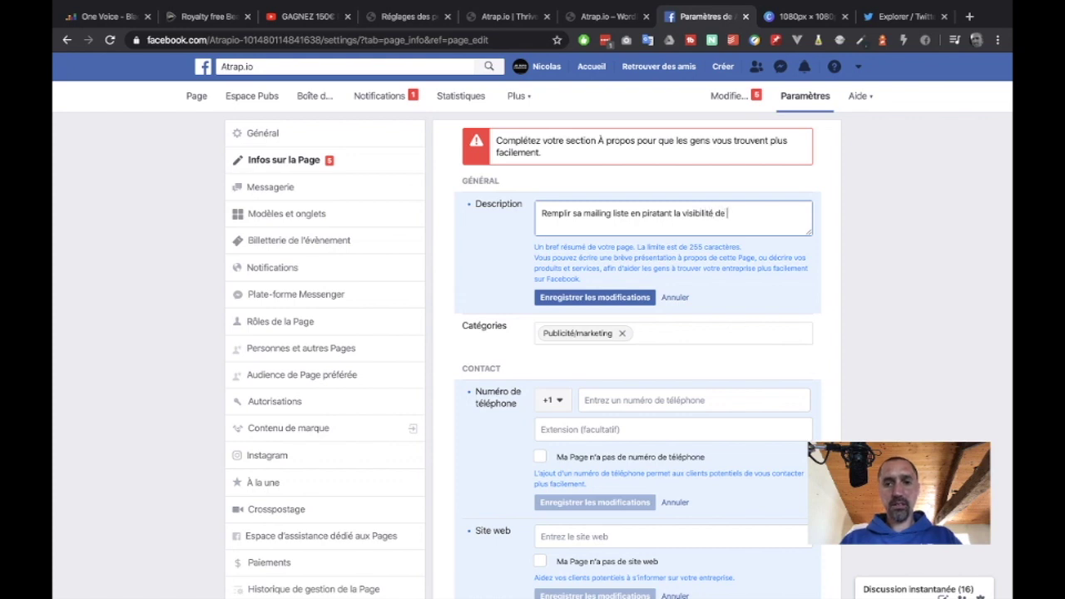
pyautogui.write('ses co')
pyautogui.write('ncurant')
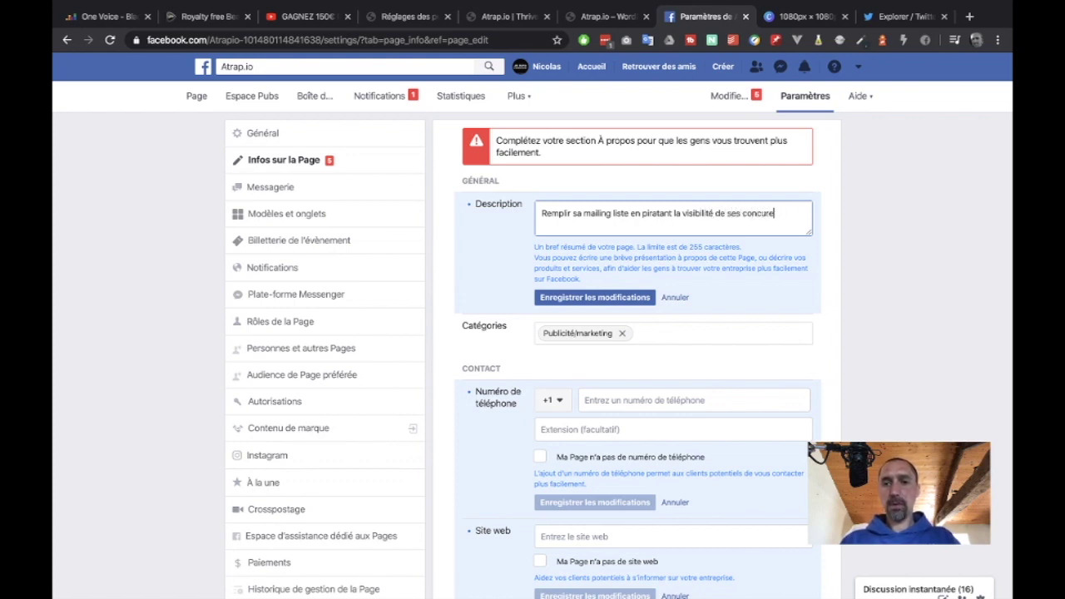
pyautogui.write('nt')
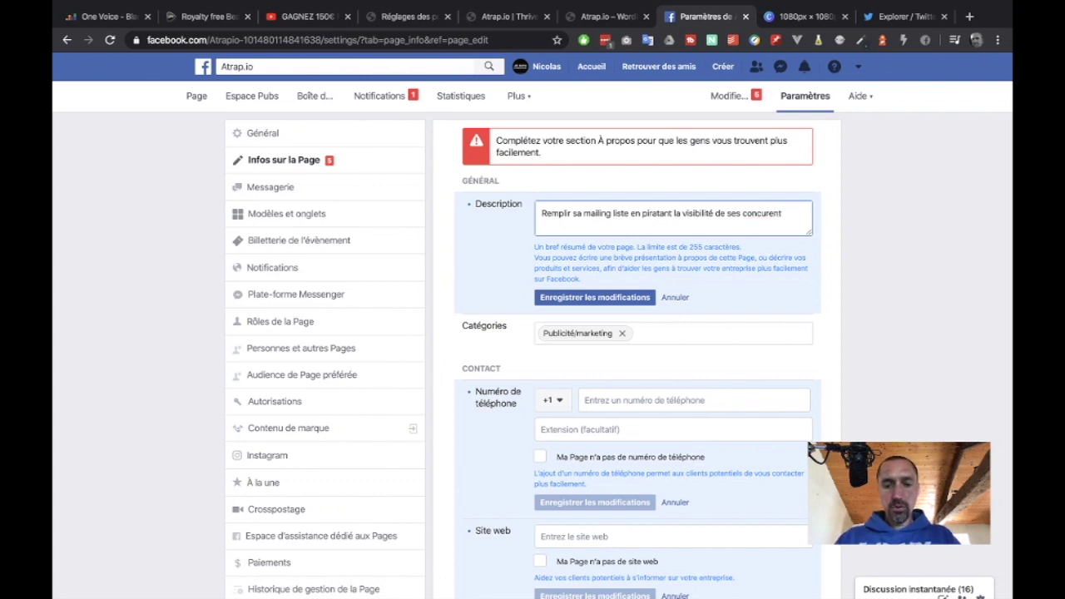
pyautogui.write('s')
# Have Twitter resend the SMS verification code
pyautogui.click(900, 19)
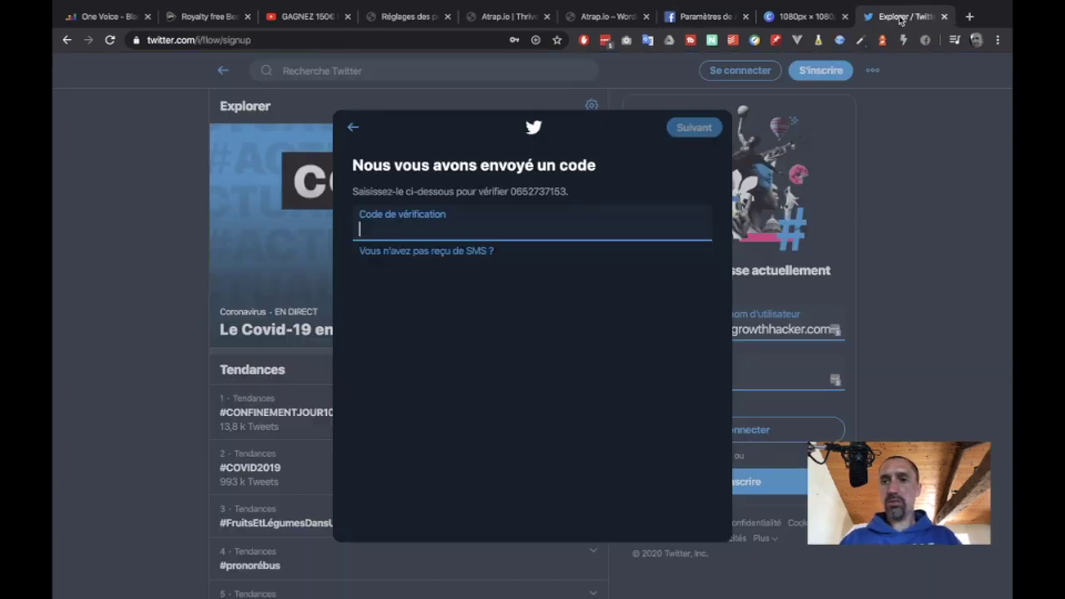
pyautogui.click(412, 254)
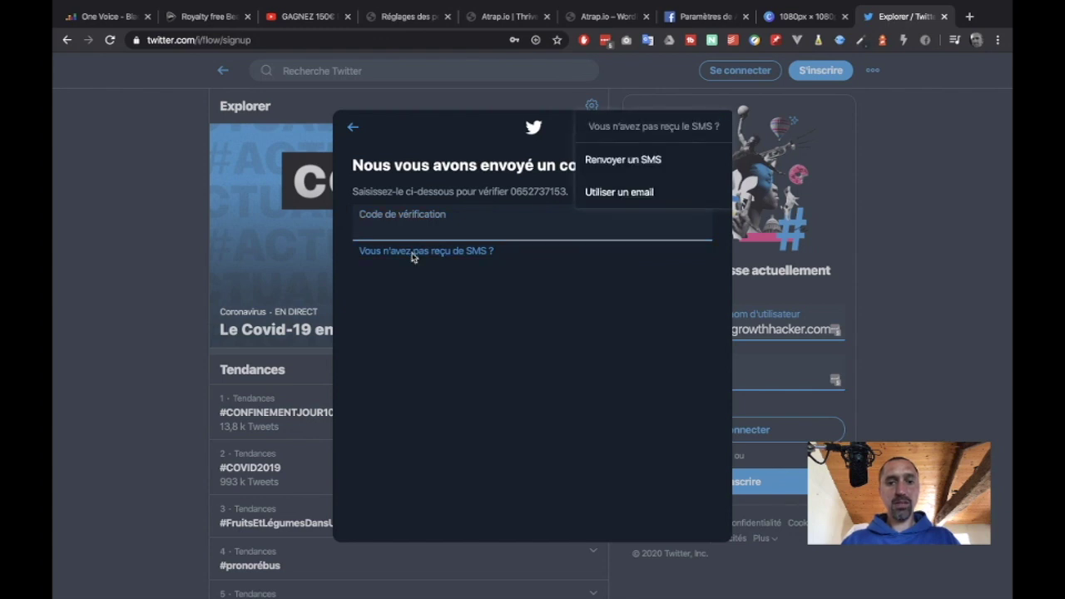
pyautogui.click(632, 160)
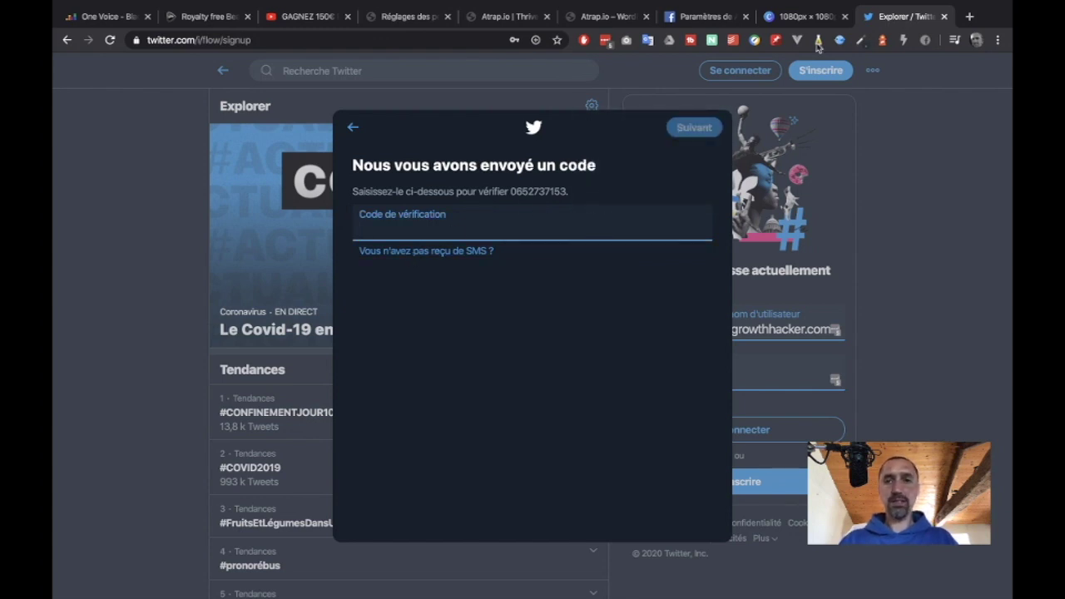
# Select the full Facebook page description text, then return to the Twitter signup
pyautogui.click(613, 17)
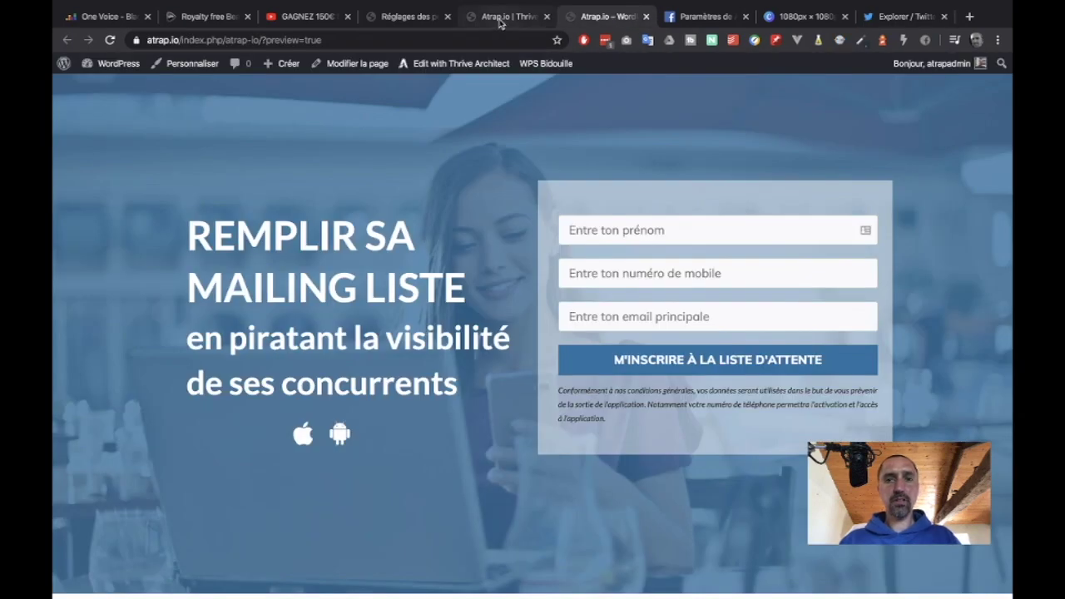
pyautogui.click(501, 18)
pyautogui.click(733, 19)
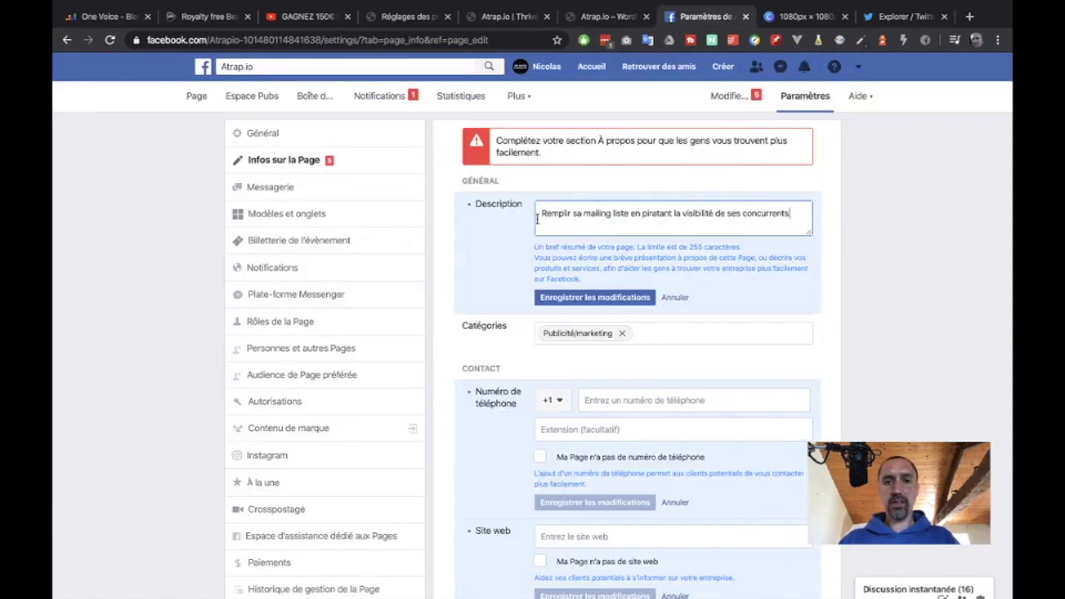
pyautogui.tripleClick(671, 214)
pyautogui.click(821, 40)
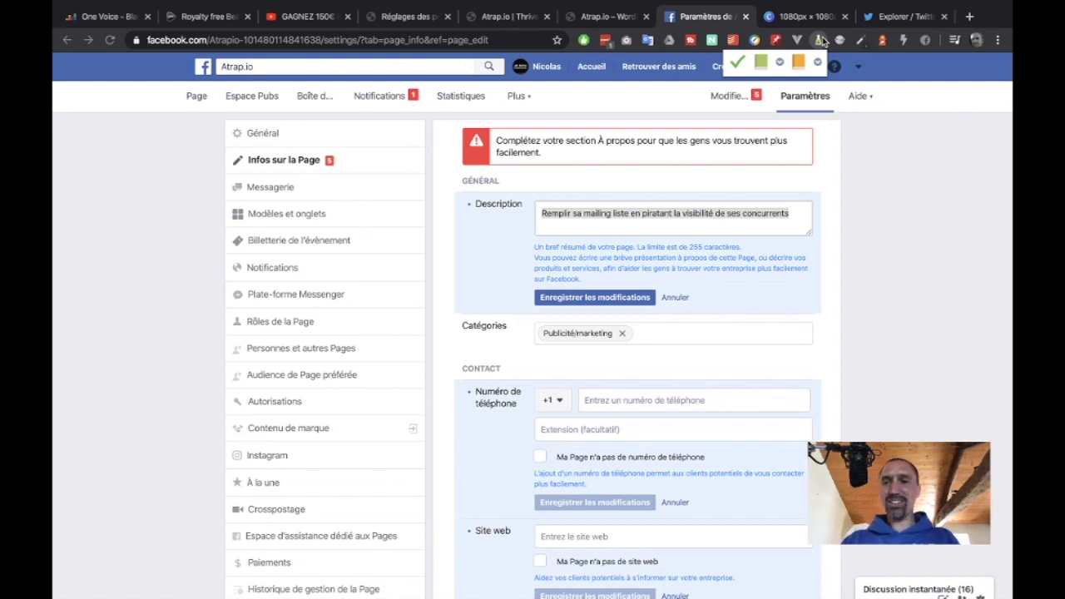
pyautogui.click(912, 17)
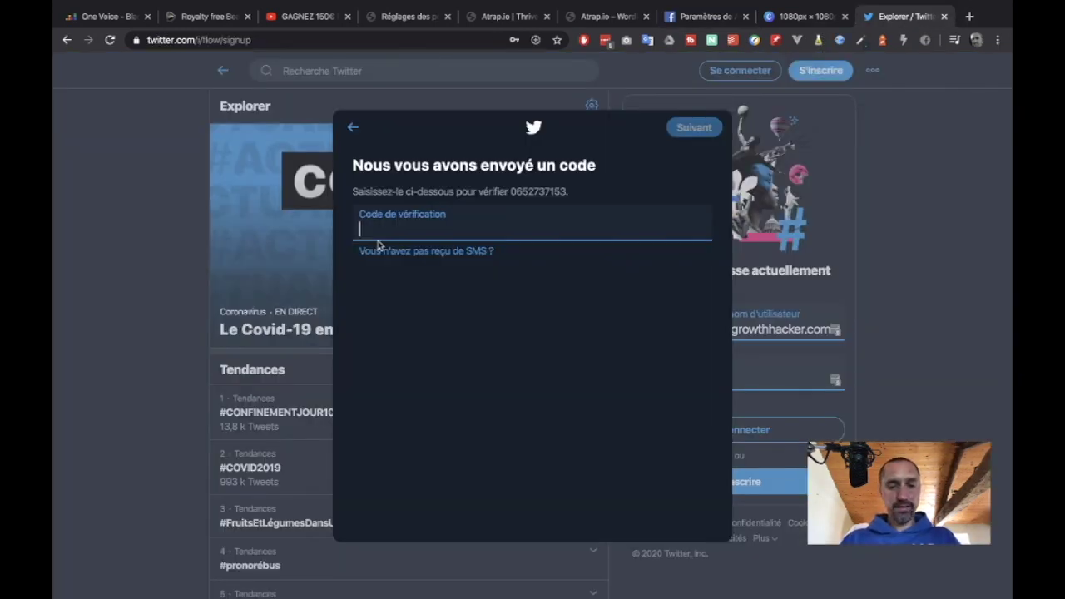
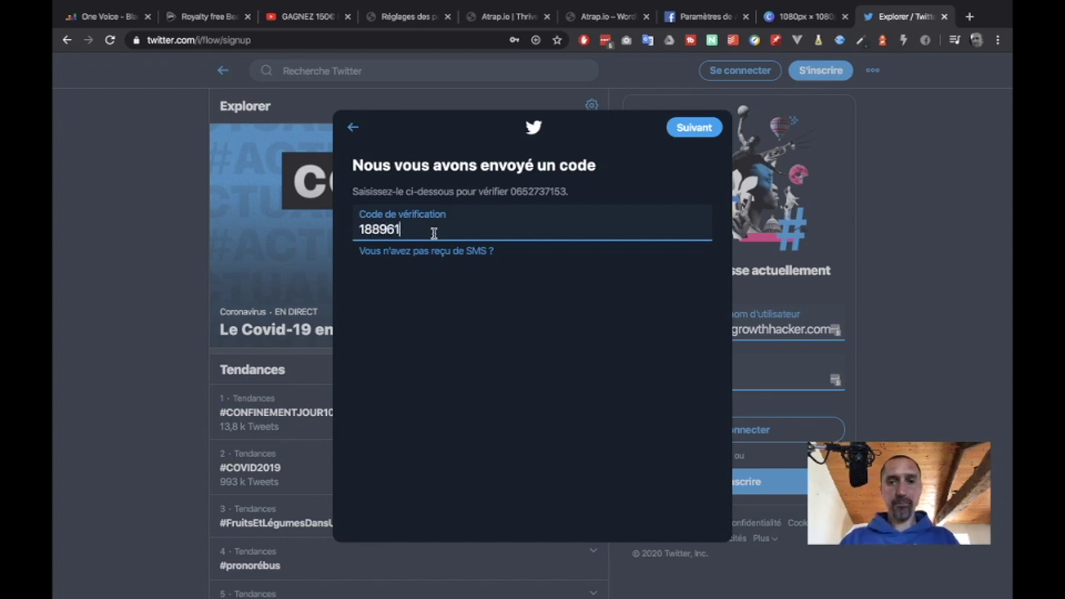
# Enter the received SMS verification code and submit it
pyautogui.click(693, 126)
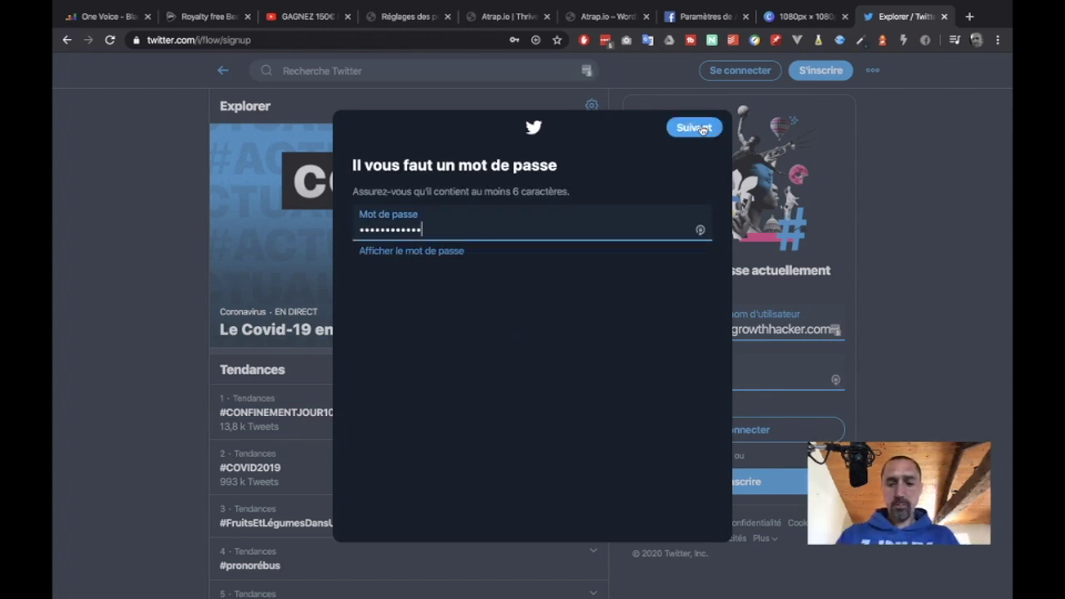
# Replace the autofilled password with the account password and continue
pyautogui.hotkey('ctrl', 'a')
pyautogui.press('BackSpace')
pyautogui.write('a')
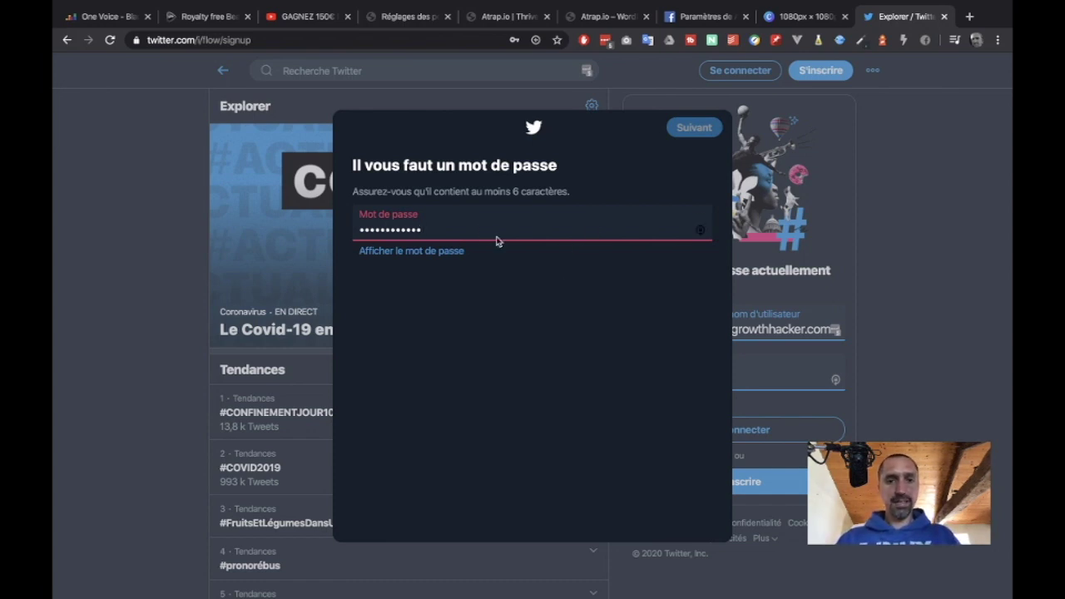
pyautogui.moveTo(457, 232); pyautogui.dragTo(341, 238)
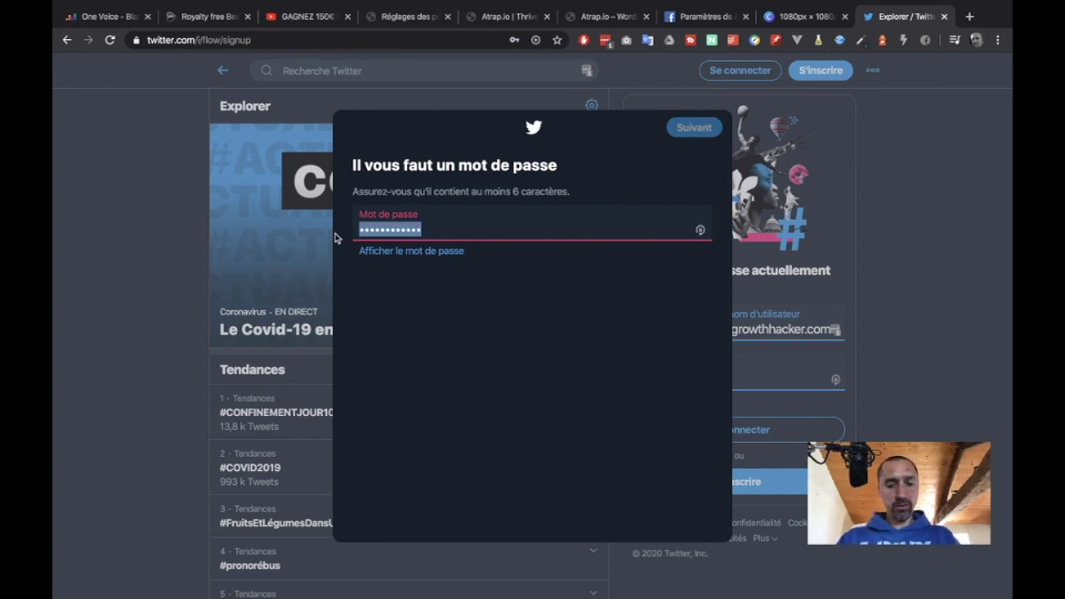
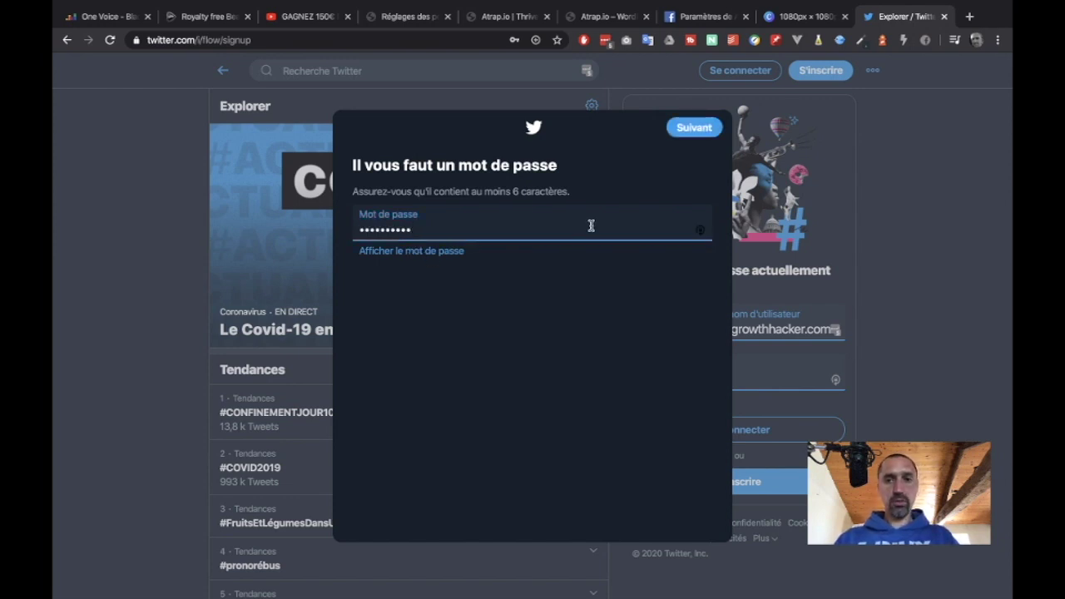
pyautogui.click(691, 133)
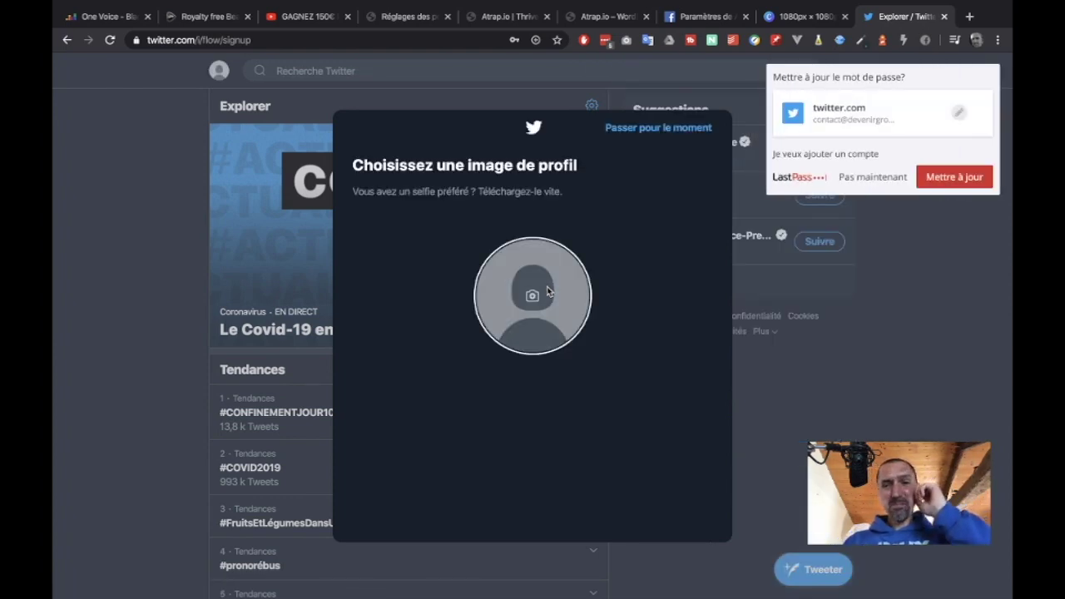
# Set '@ (1).jpg' from Downloads as the profile picture and move on to the bio
pyautogui.click(532, 298)
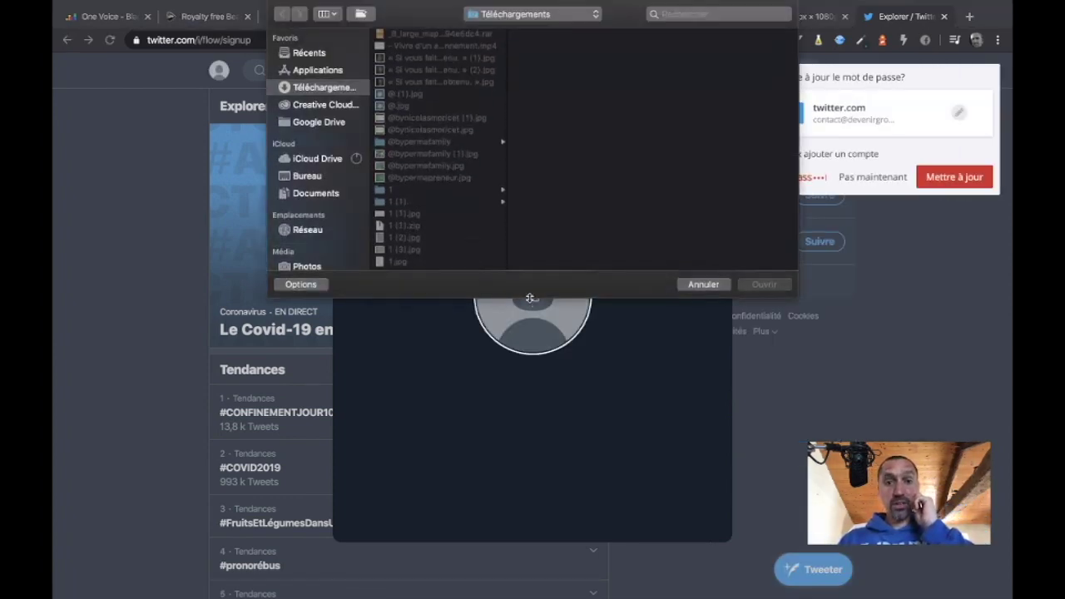
pyautogui.click(668, 13)
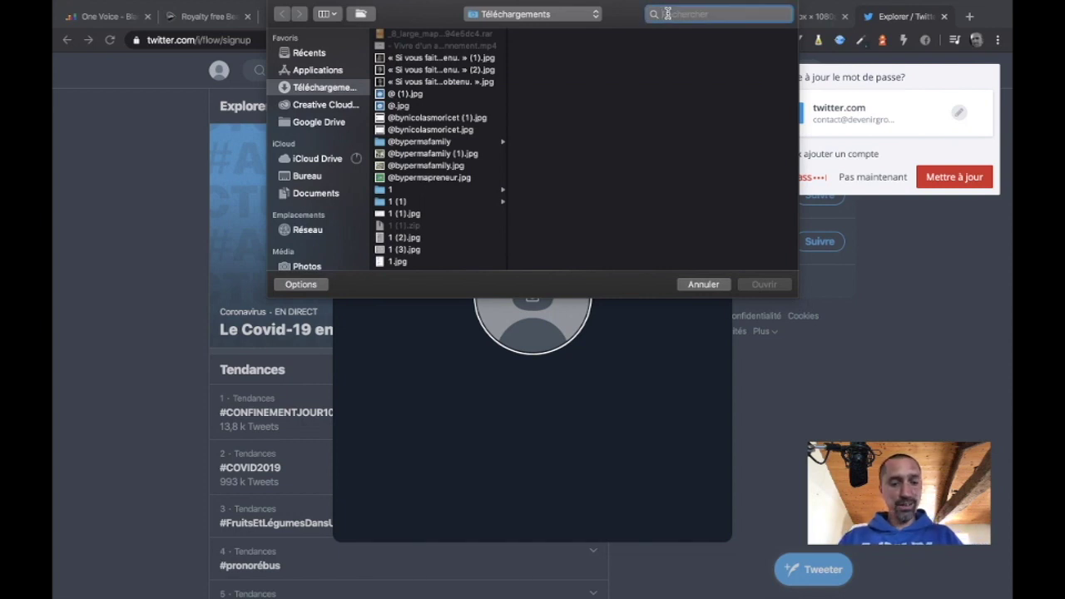
pyautogui.write('@')
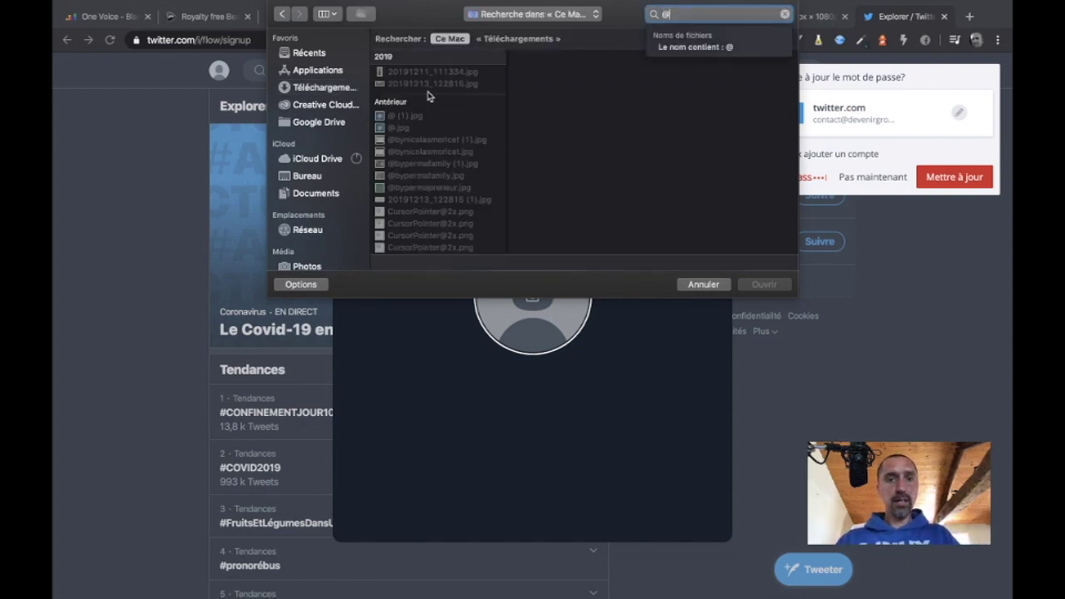
pyautogui.click(405, 115)
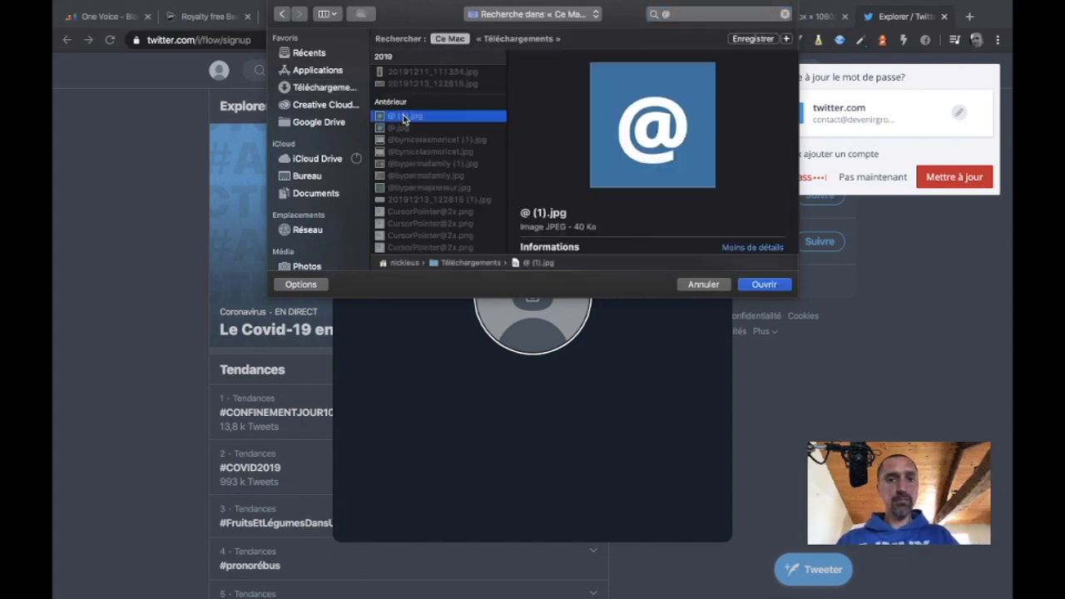
pyautogui.click(772, 285)
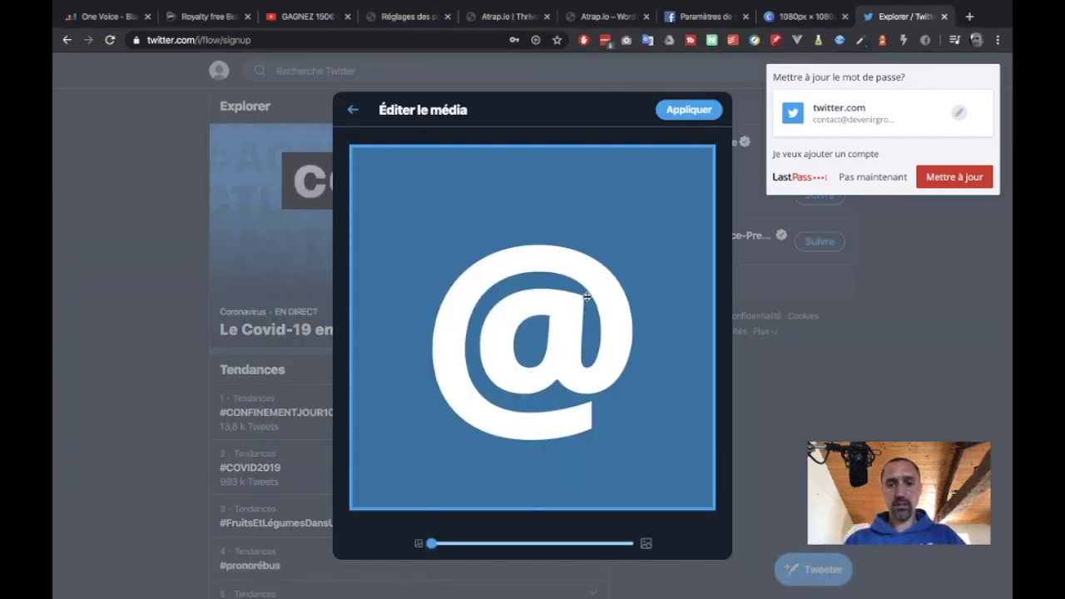
pyautogui.click(690, 115)
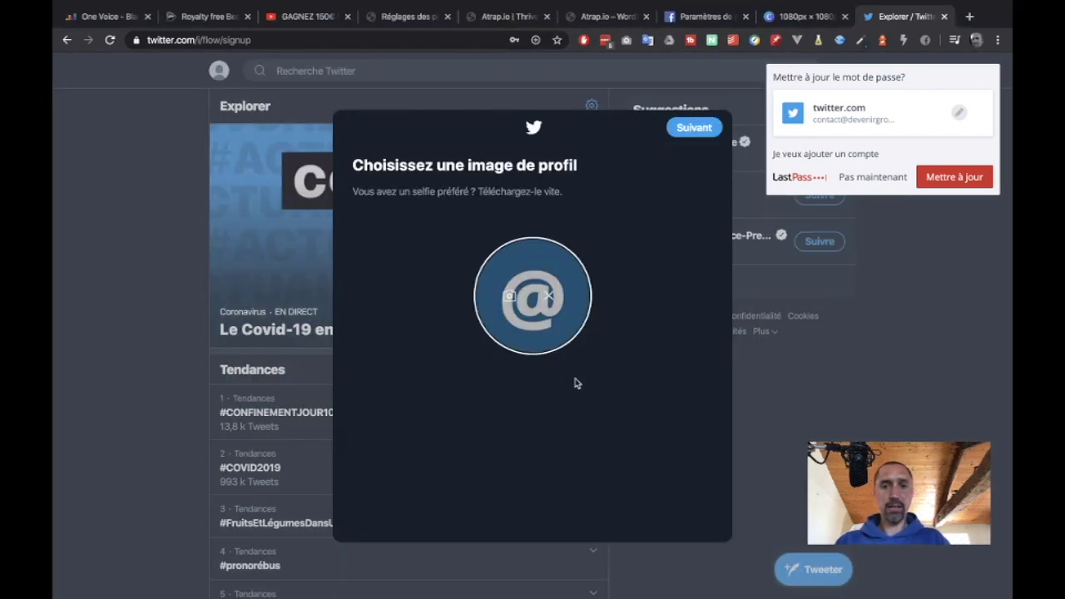
pyautogui.click(694, 127)
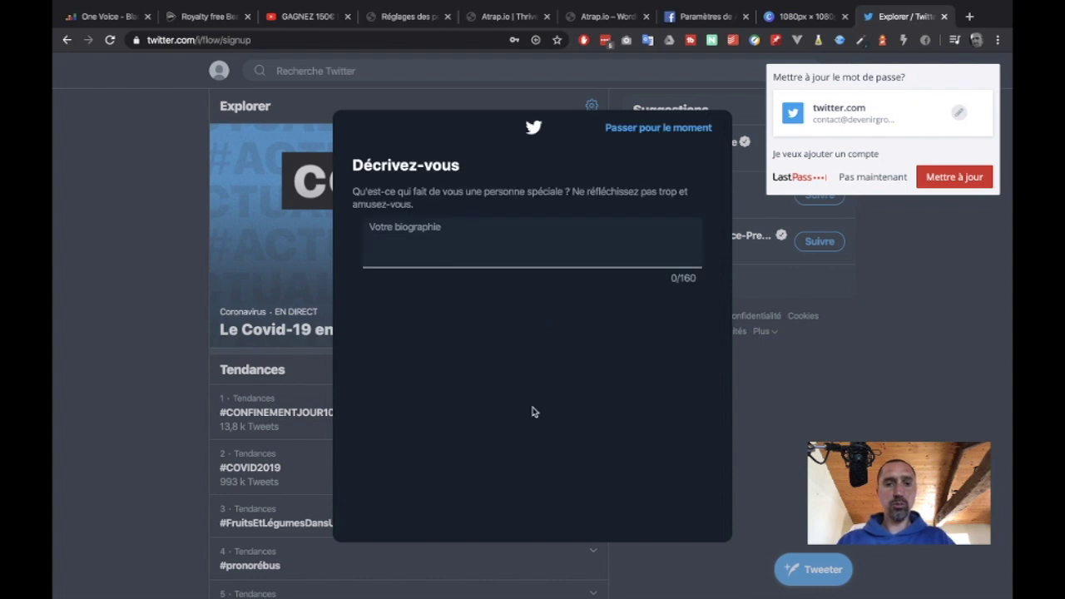
# Paste the Facebook page description into the bio and end it with a period
pyautogui.click(404, 252)
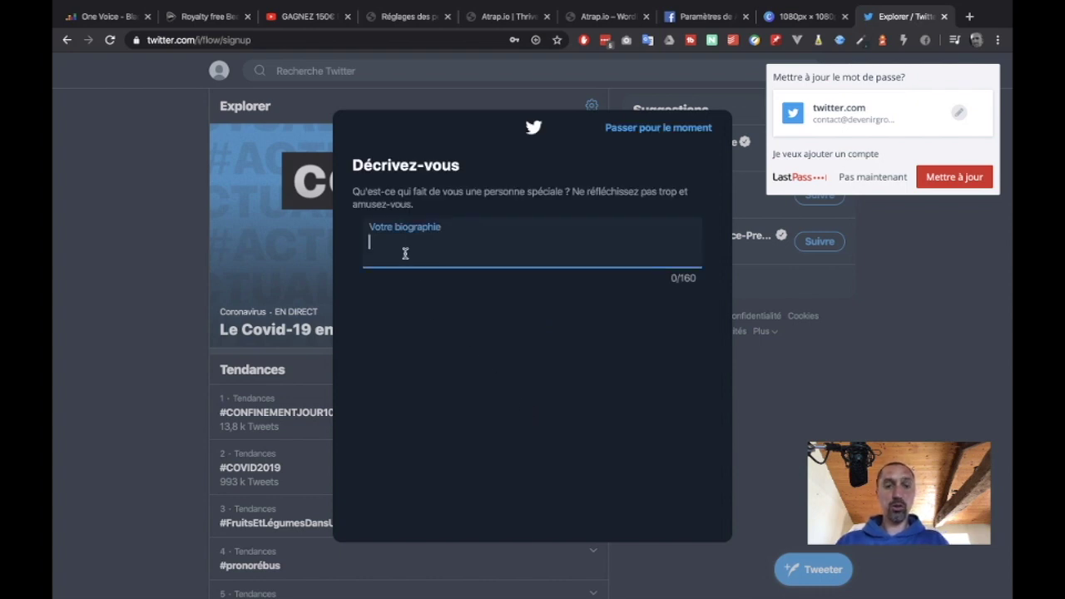
pyautogui.click(690, 16)
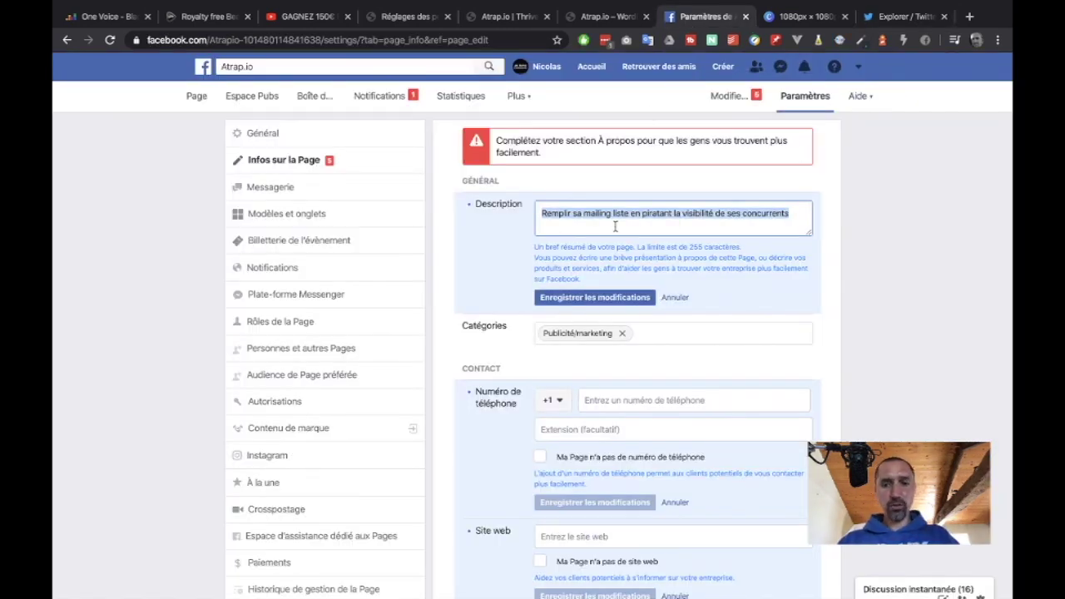
pyautogui.click(904, 16)
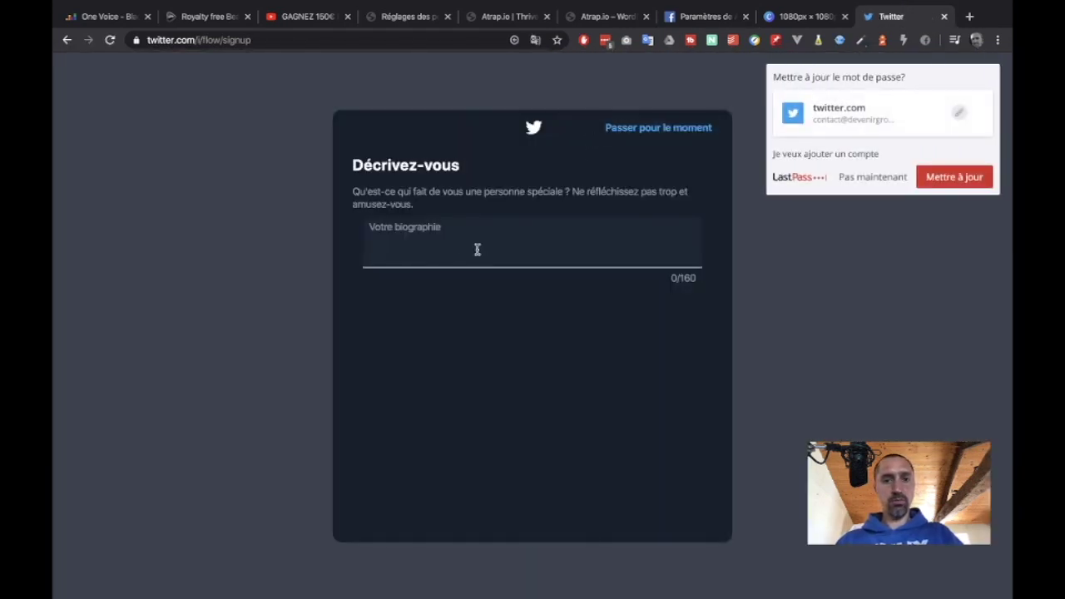
pyautogui.click(459, 243)
pyautogui.write('Remplir sa mailing liste en piratant la visibilité de ses concurrents')
pyautogui.write('.')
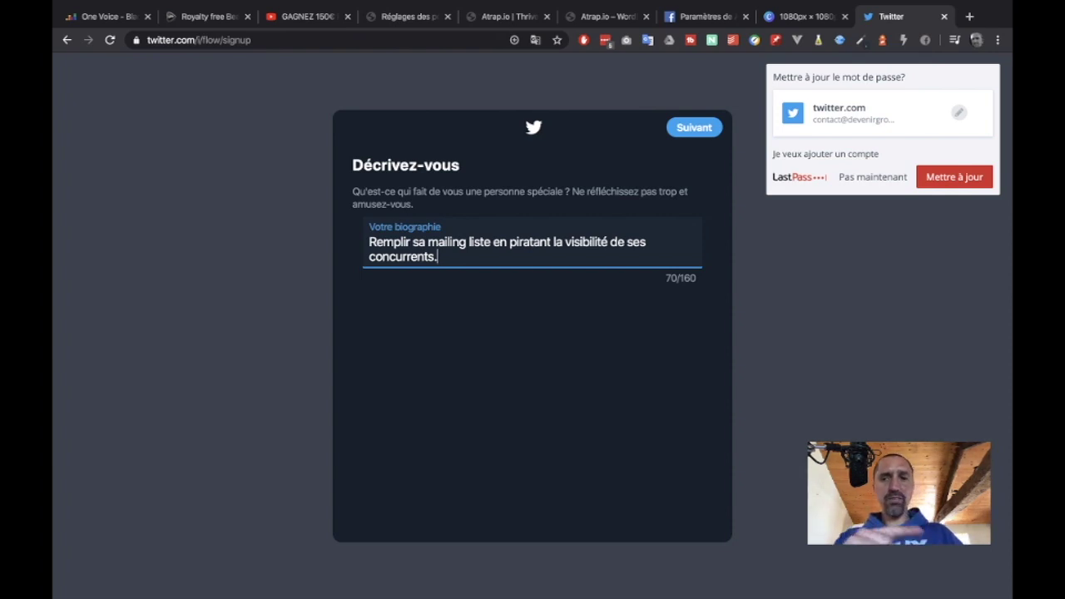
# Turn 'mailing liste' in the bio into the hashtag '#mailinglist'
pyautogui.click(428, 241)
pyautogui.write('#')
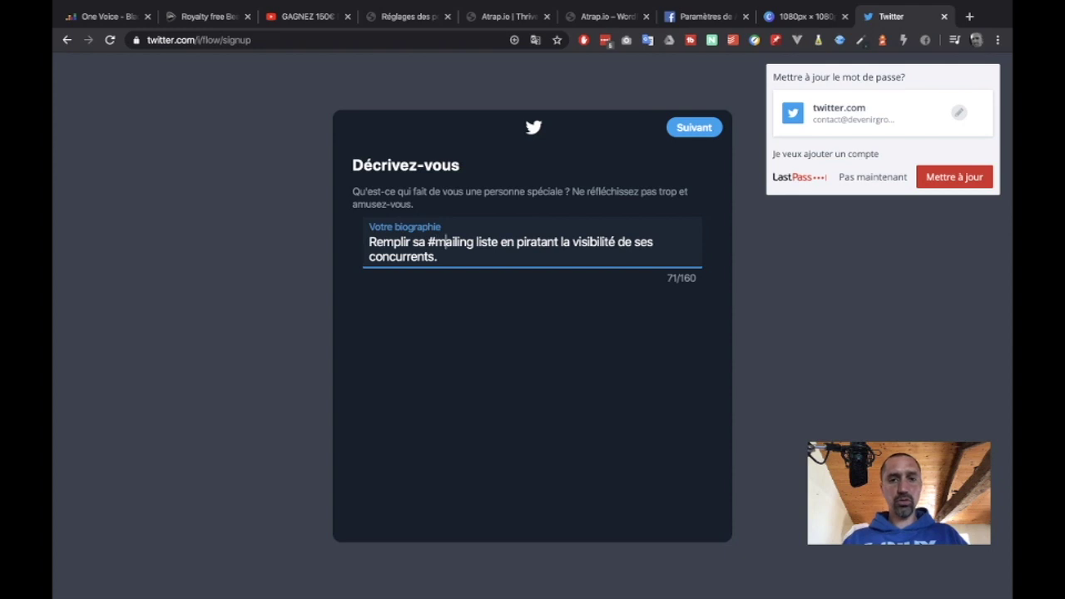
pyautogui.press('Delete')
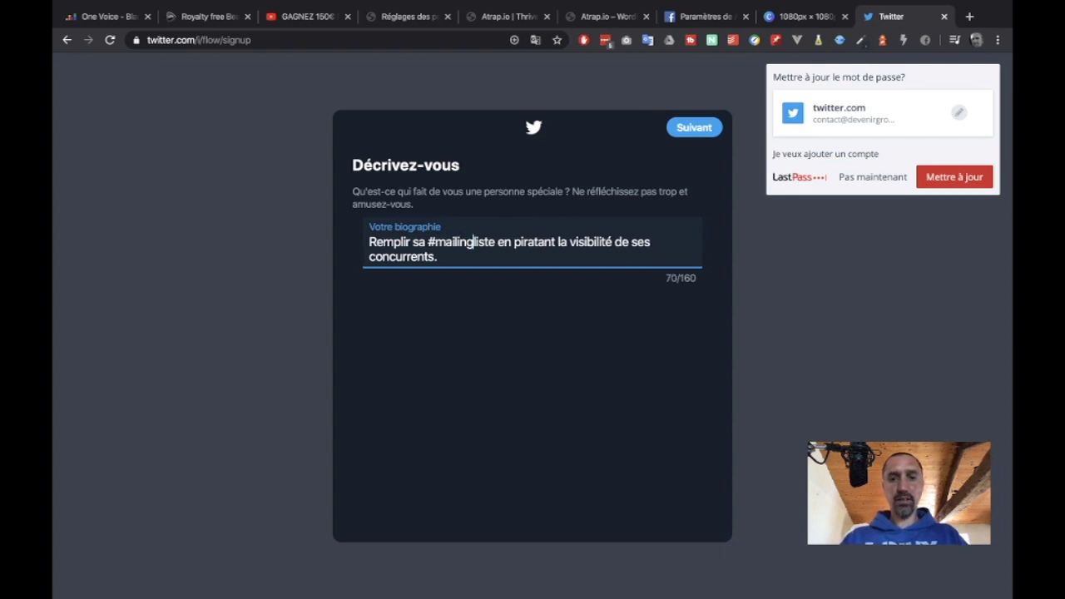
pyautogui.click(496, 241)
pyautogui.press('BackSpace')
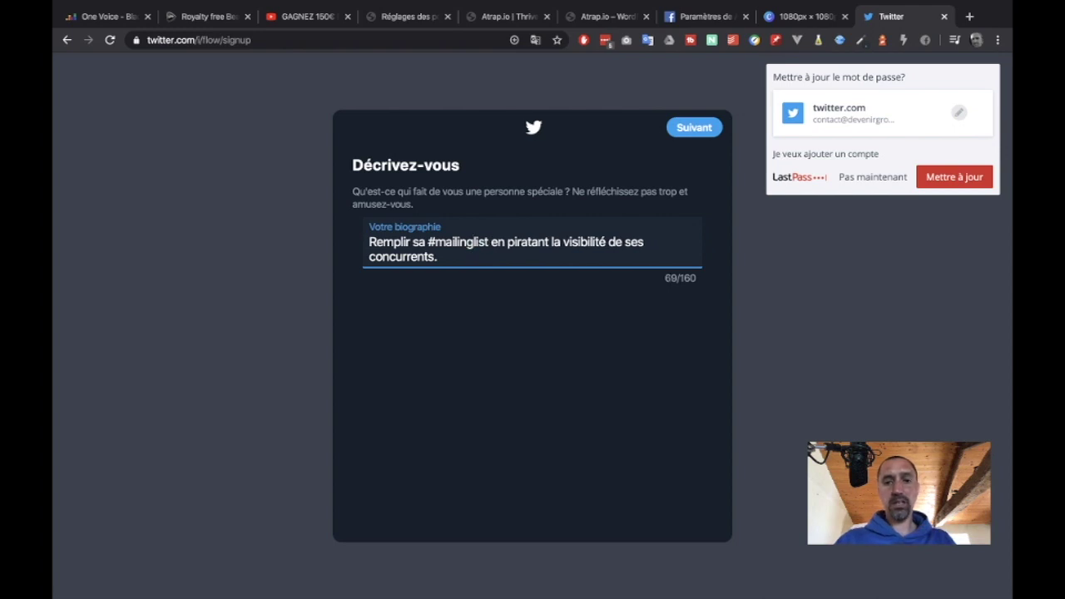
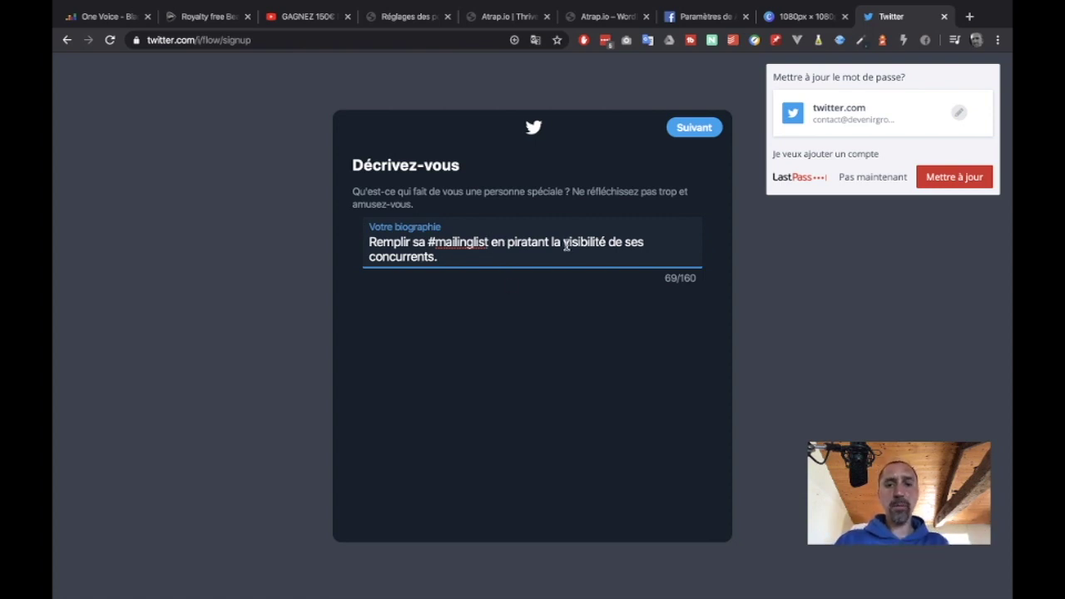
# Finish Twitter signup with French selected, skipping topics, follow suggestions and notifications
pyautogui.click(711, 16)
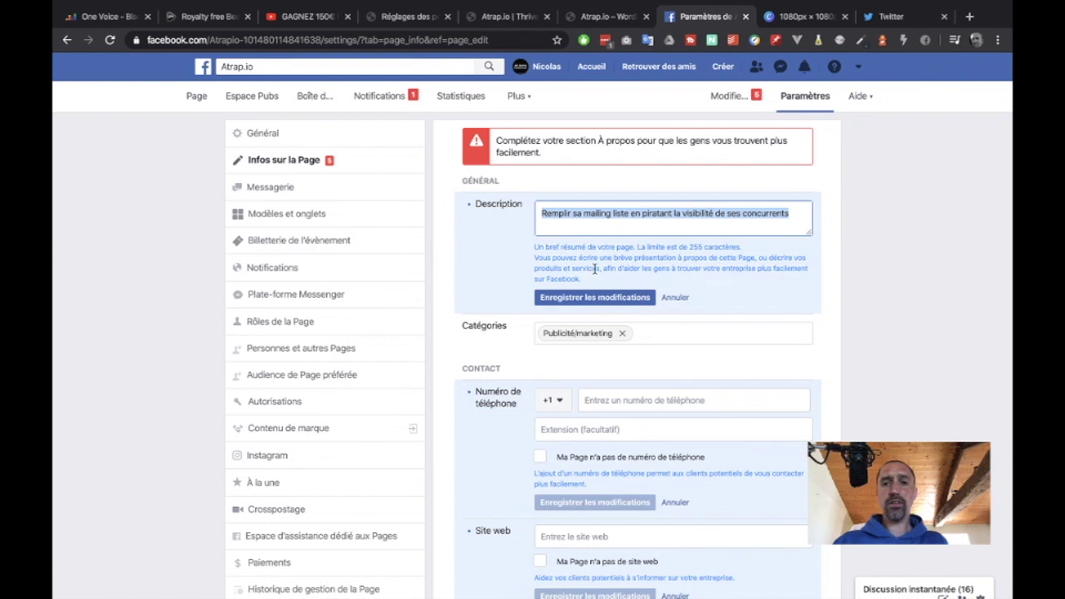
pyautogui.click(895, 18)
pyautogui.click(699, 134)
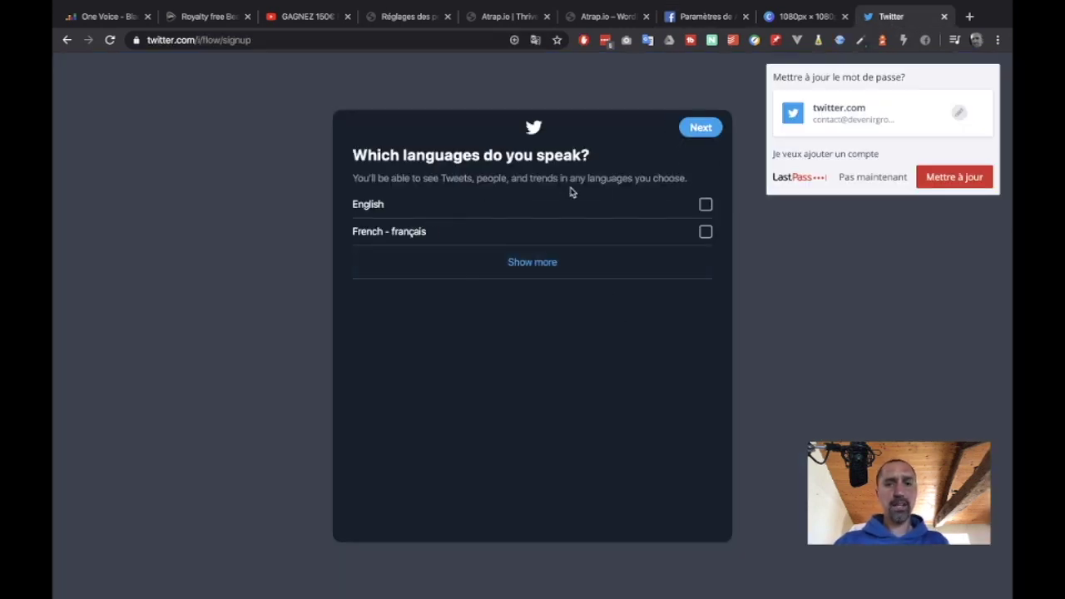
pyautogui.click(704, 233)
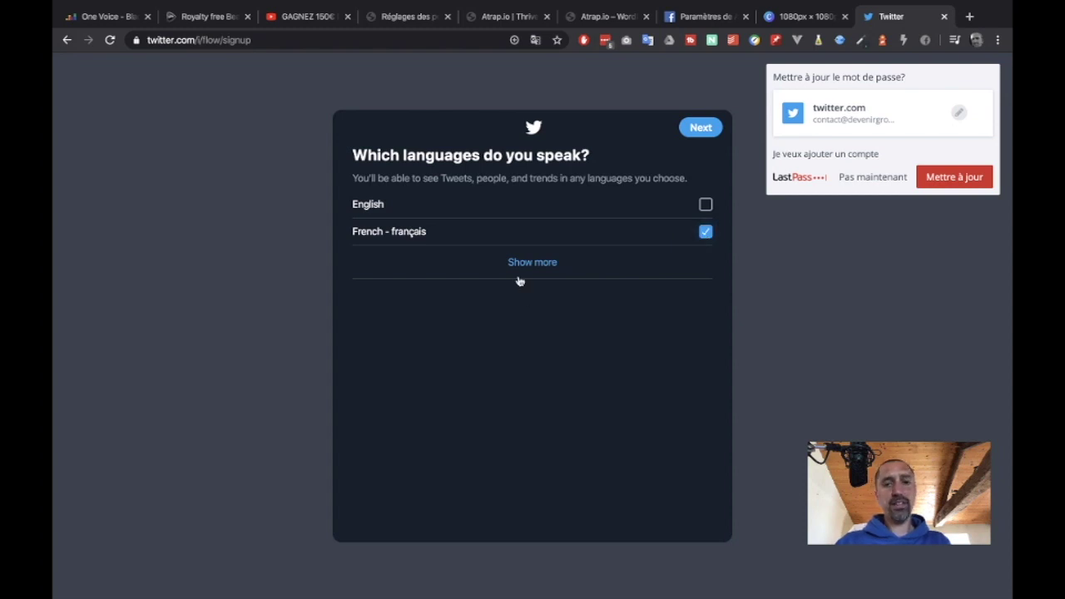
pyautogui.click(696, 129)
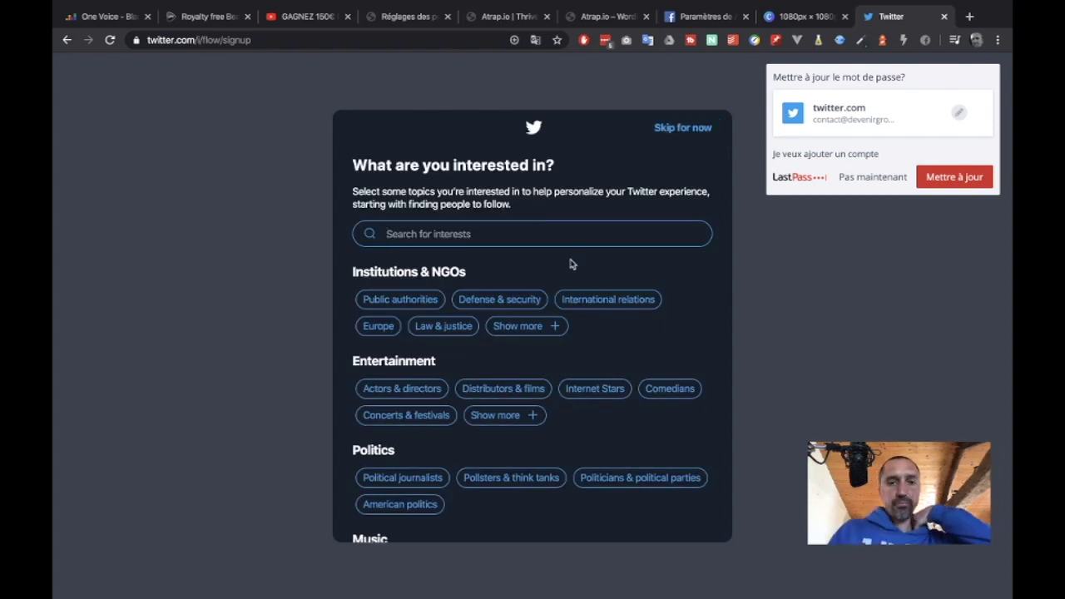
pyautogui.click(676, 128)
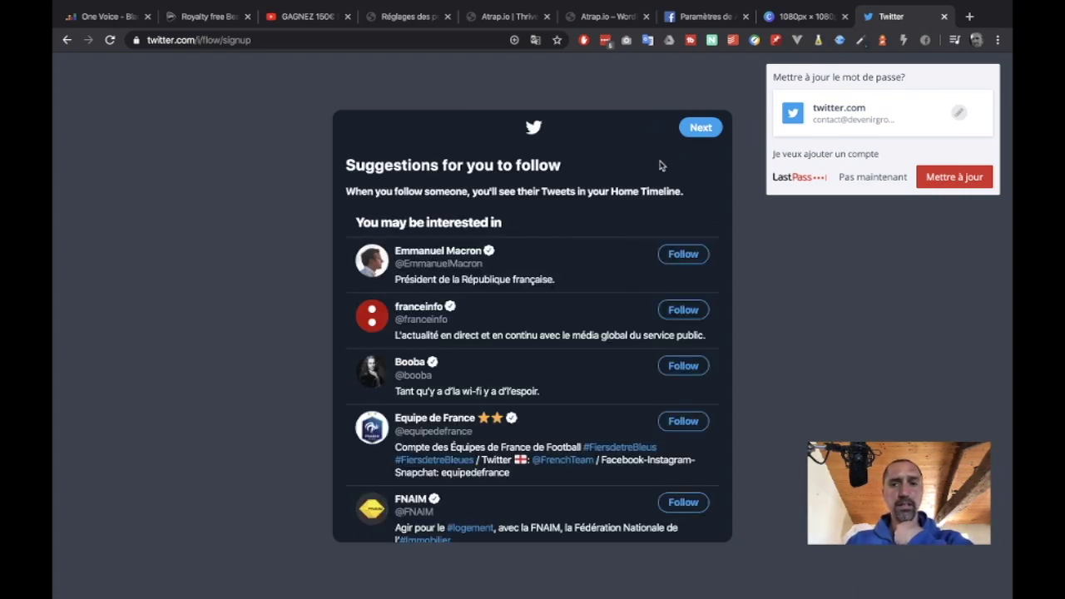
pyautogui.click(702, 126)
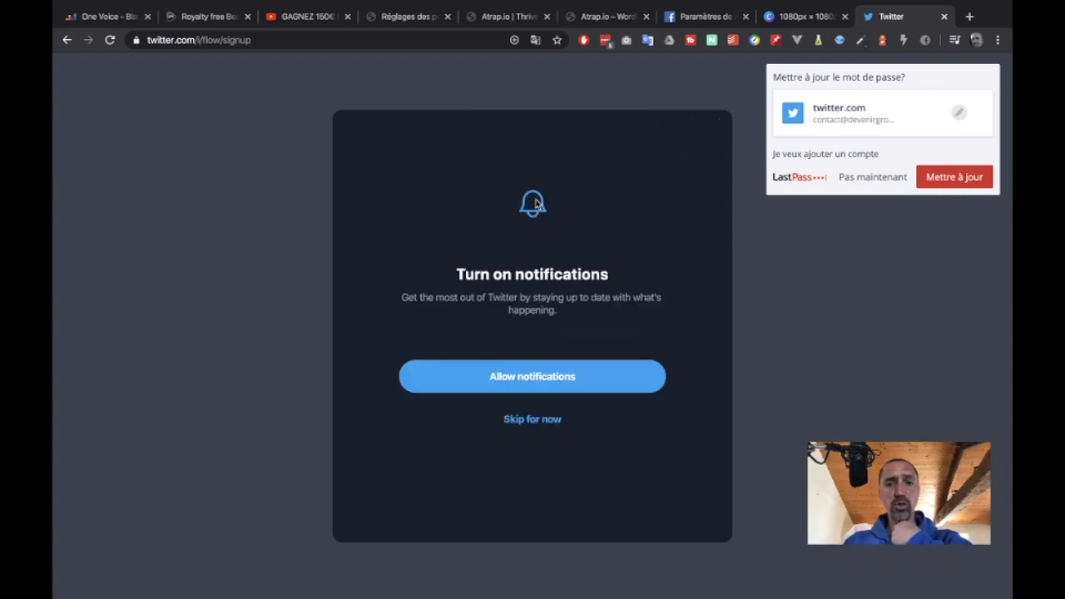
pyautogui.click(533, 420)
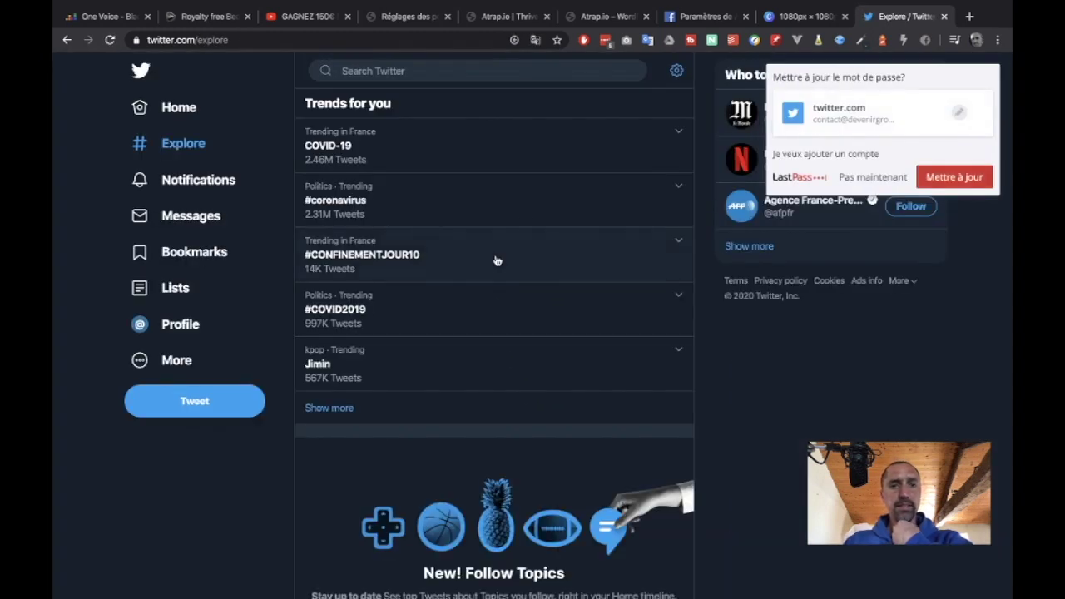
# Open the Atrap.io Twitter profile editor to choose a new header image
pyautogui.click(171, 333)
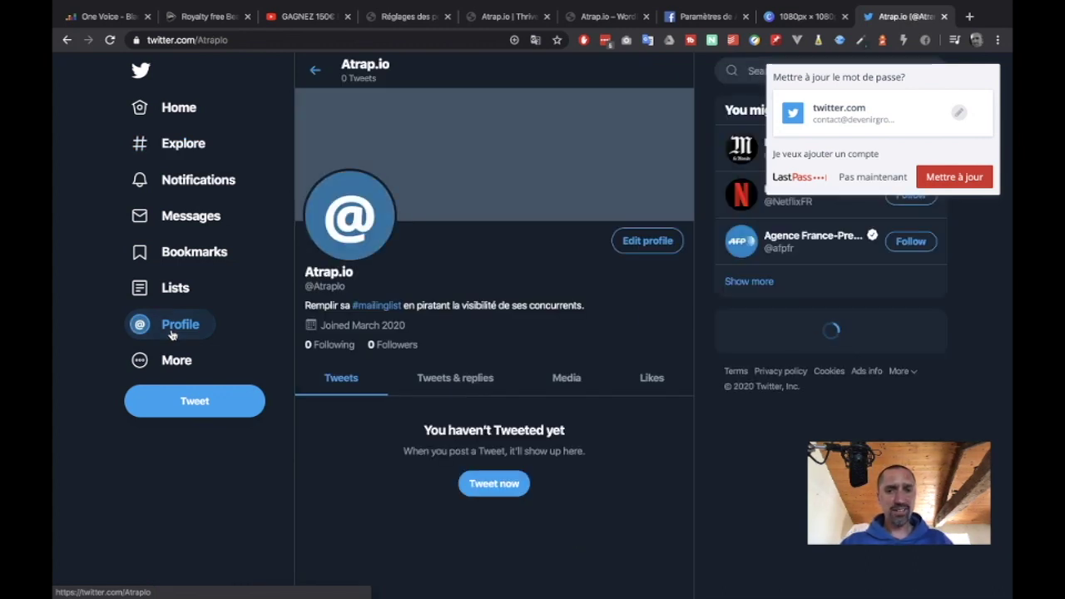
pyautogui.click(648, 241)
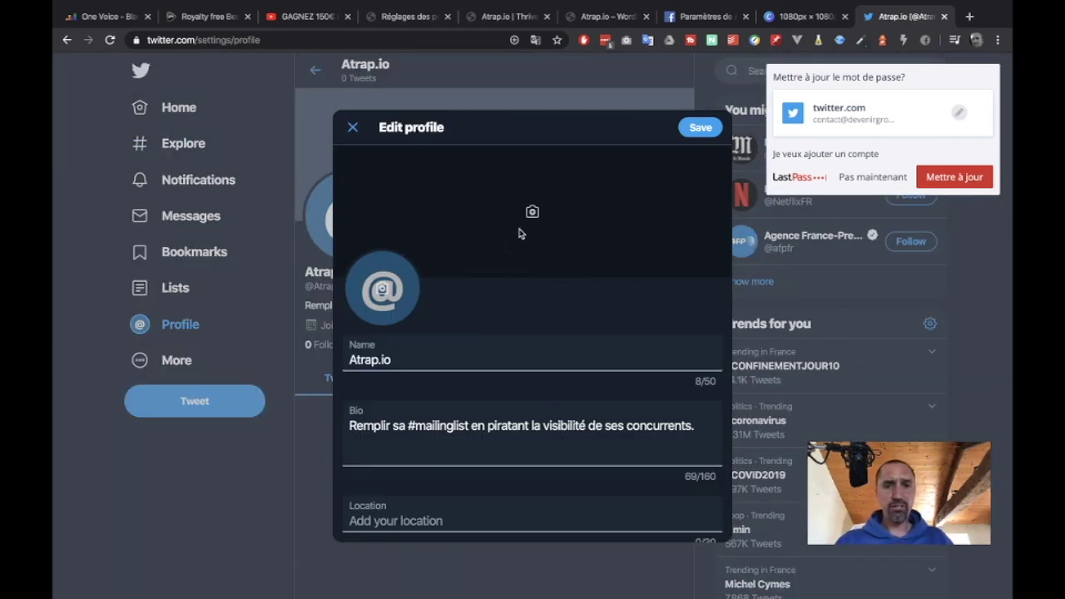
pyautogui.click(532, 212)
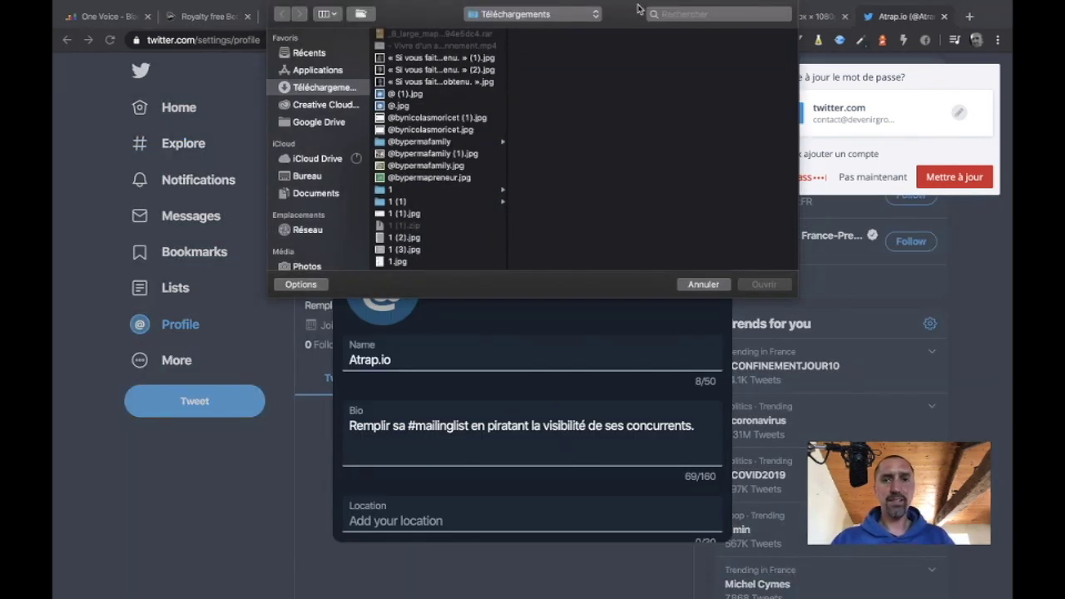
# Search the files for the 'Découvre' image, cancel the picker, and return to Facebook settings
pyautogui.click(689, 14)
pyautogui.write('Décou')
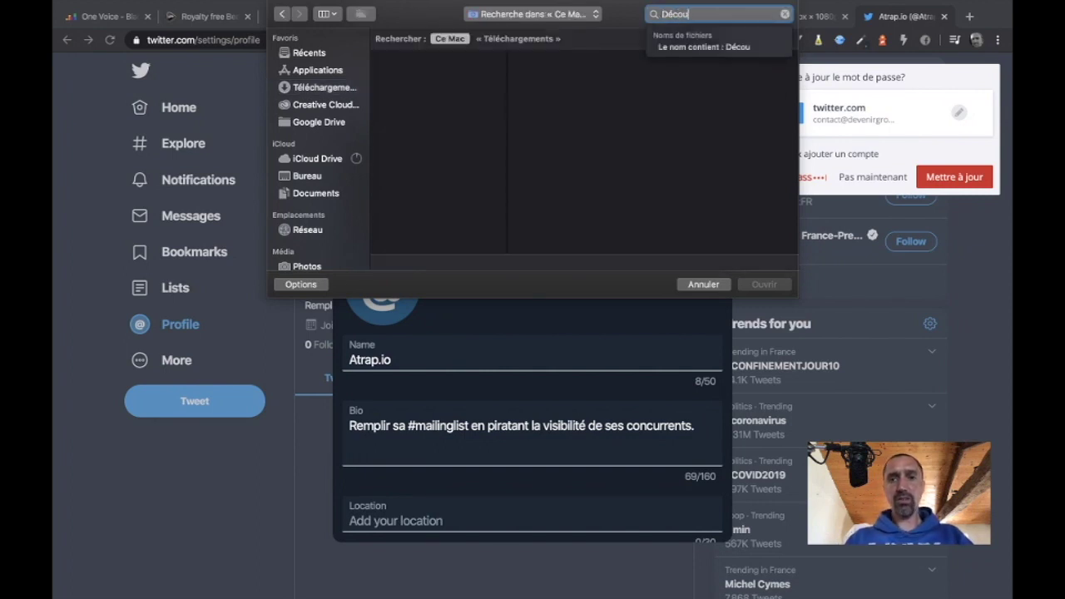
pyautogui.click(454, 73)
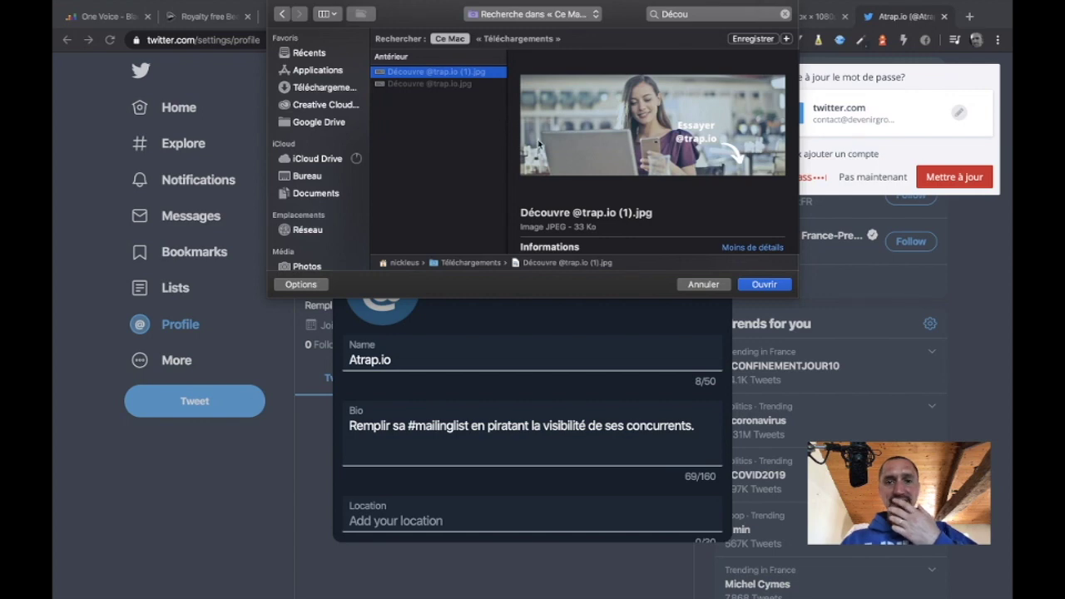
pyautogui.click(704, 284)
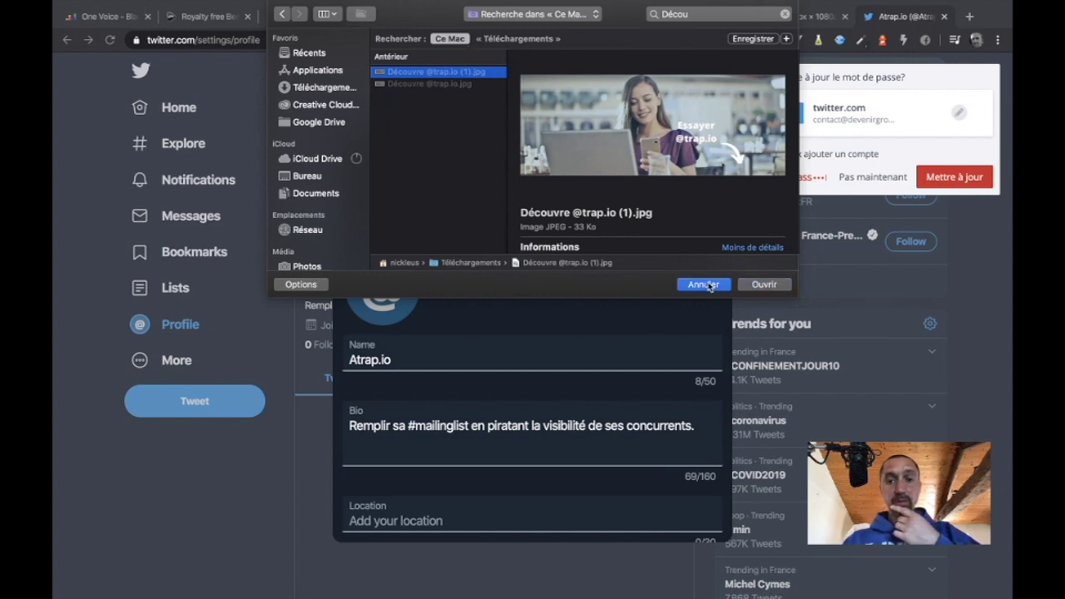
pyautogui.click(704, 16)
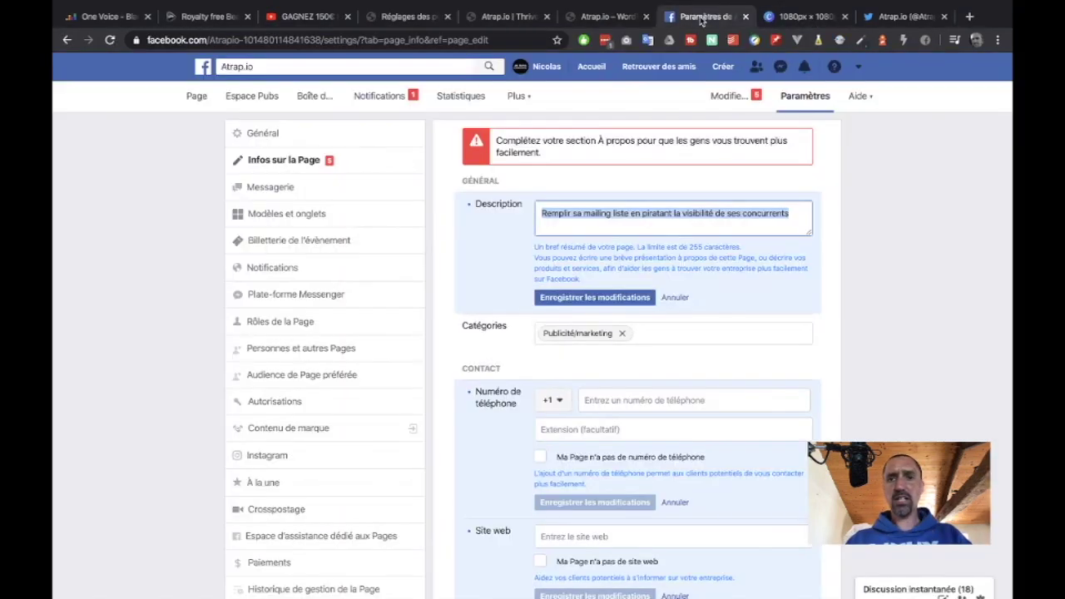
pyautogui.click(789, 16)
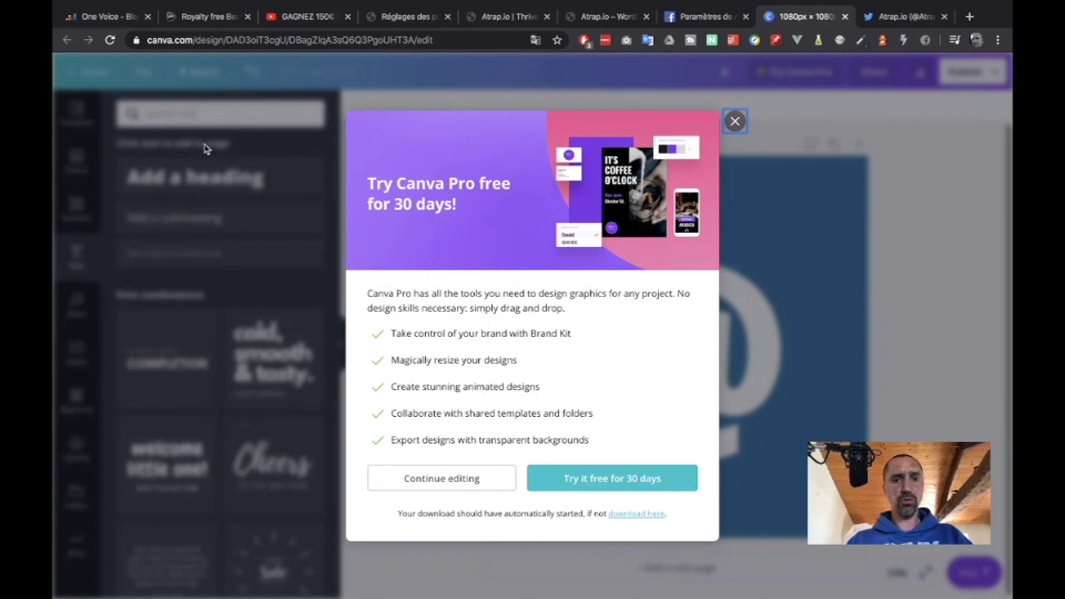
pyautogui.click(158, 112)
pyautogui.click(92, 72)
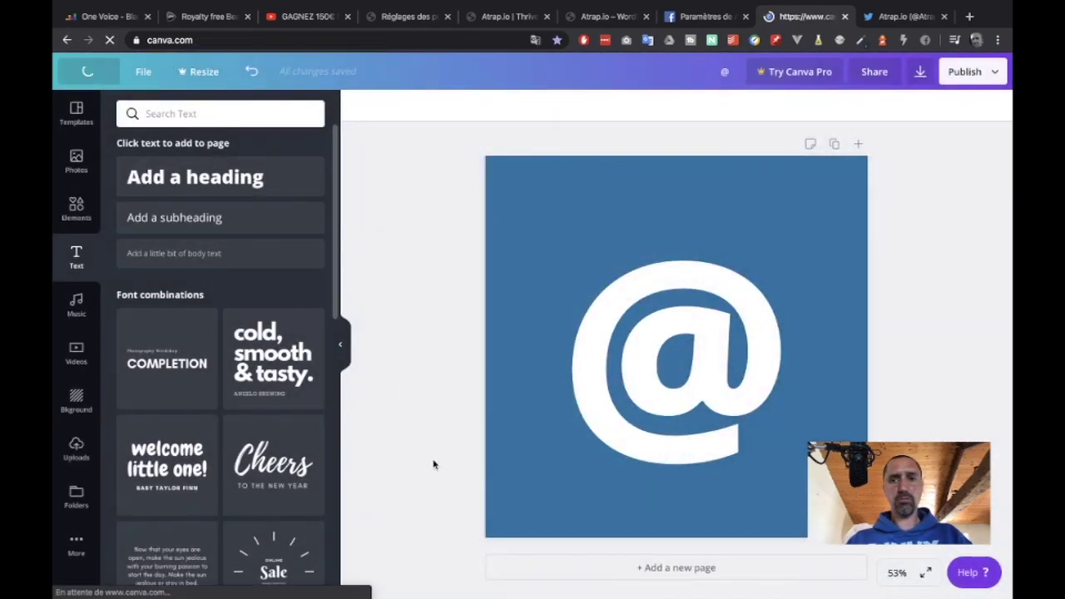
pyautogui.scroll(-4, 432, 461)
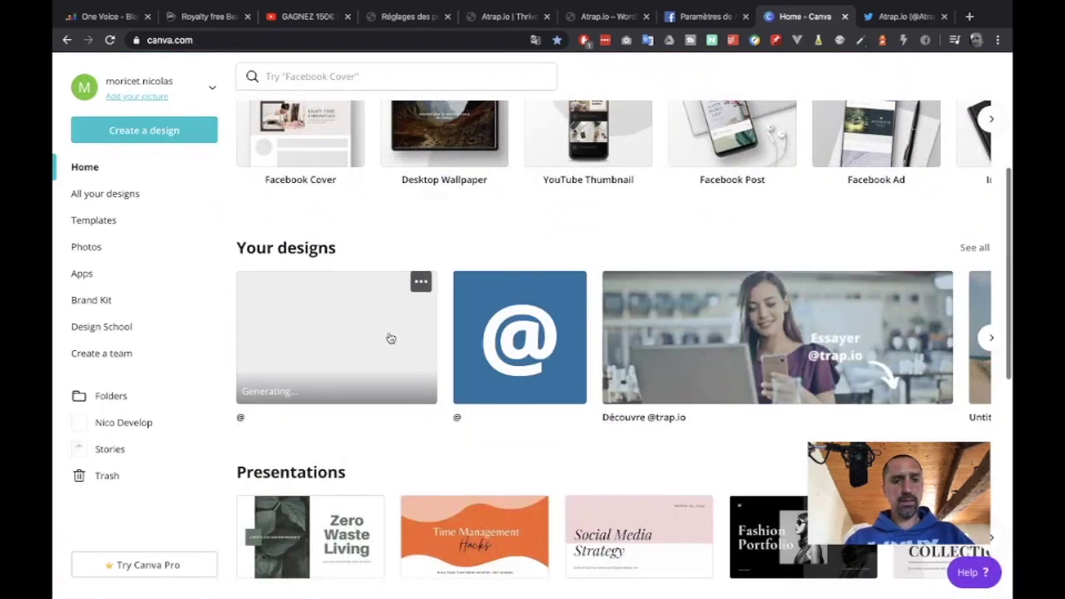
pyautogui.click(755, 338)
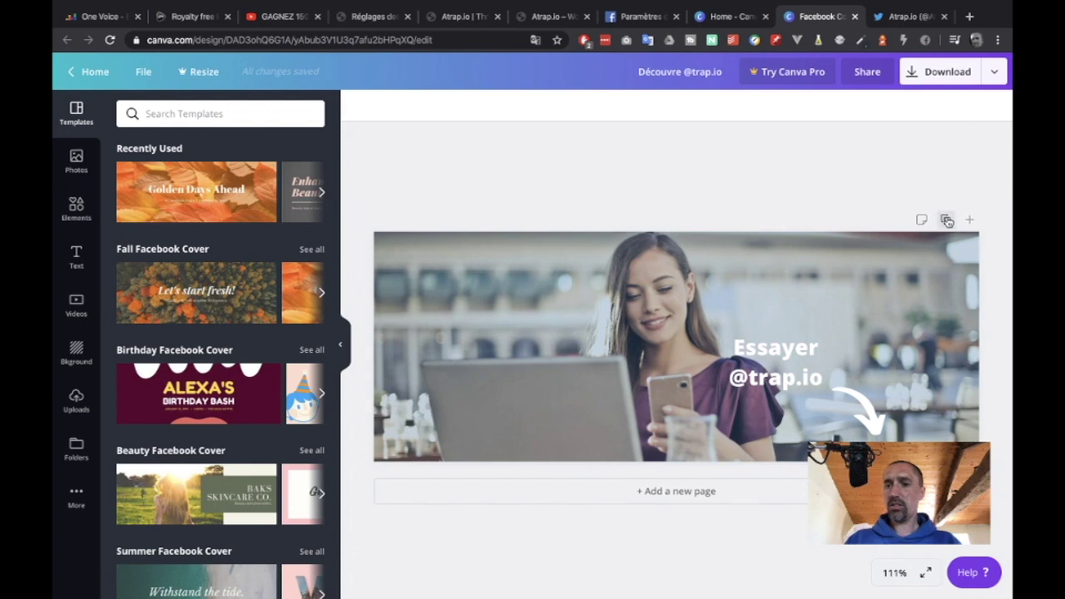
pyautogui.click(947, 220)
pyautogui.click(781, 433)
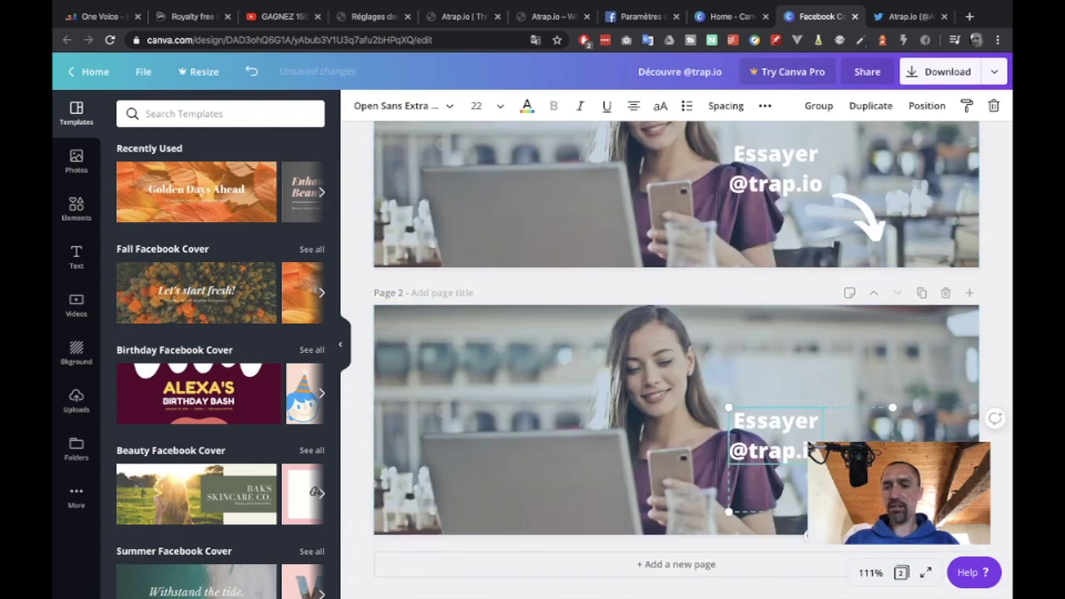
pyautogui.press('Delete')
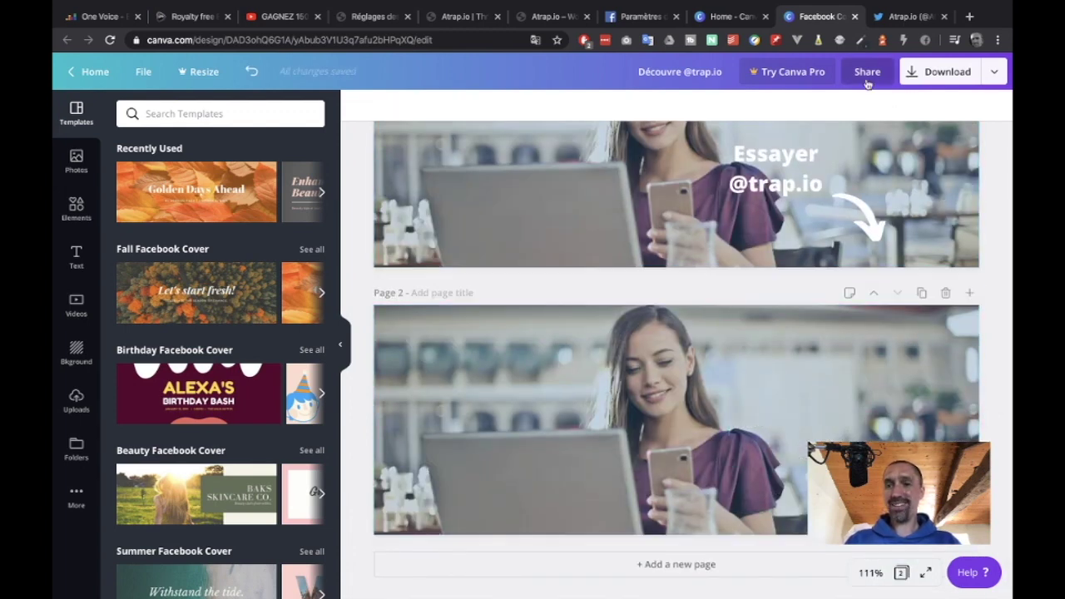
# Download only Page 2 of the design as a JPG
pyautogui.click(936, 72)
pyautogui.click(849, 321)
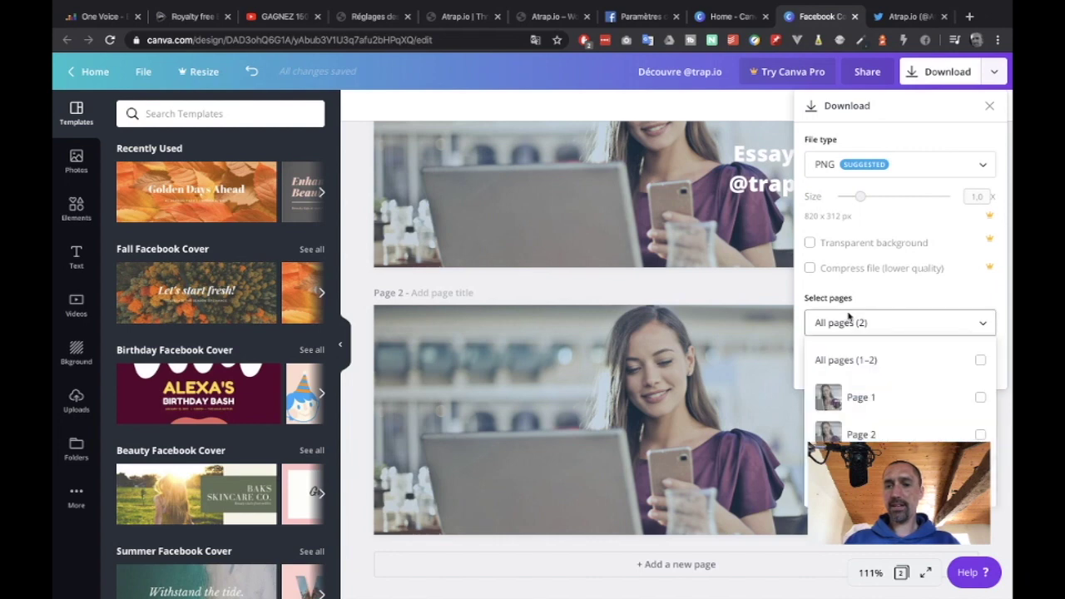
pyautogui.click(857, 434)
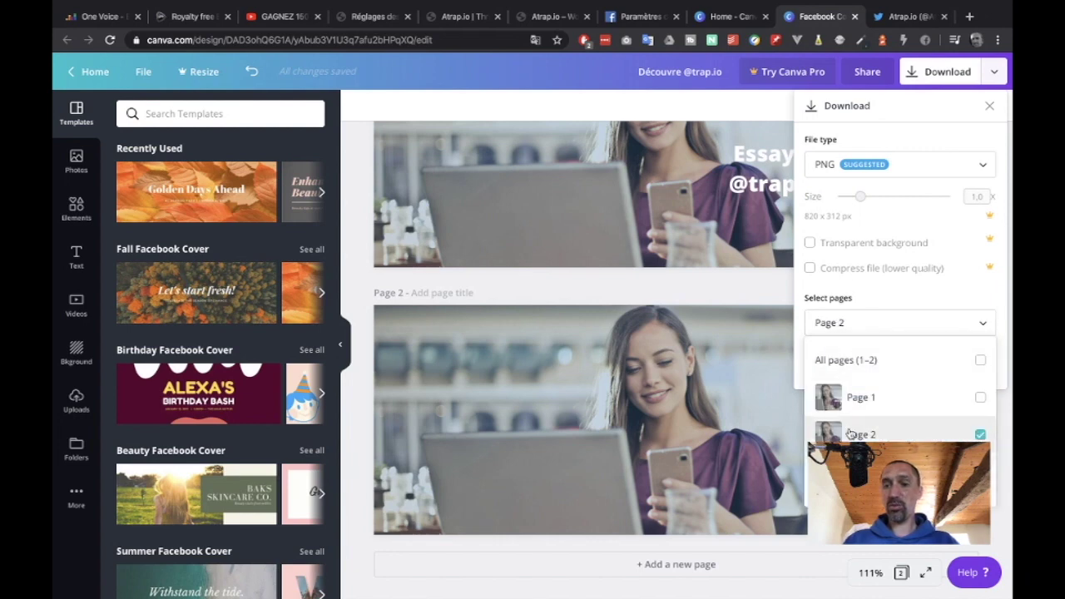
pyautogui.click(824, 162)
pyautogui.click(822, 206)
pyautogui.click(861, 312)
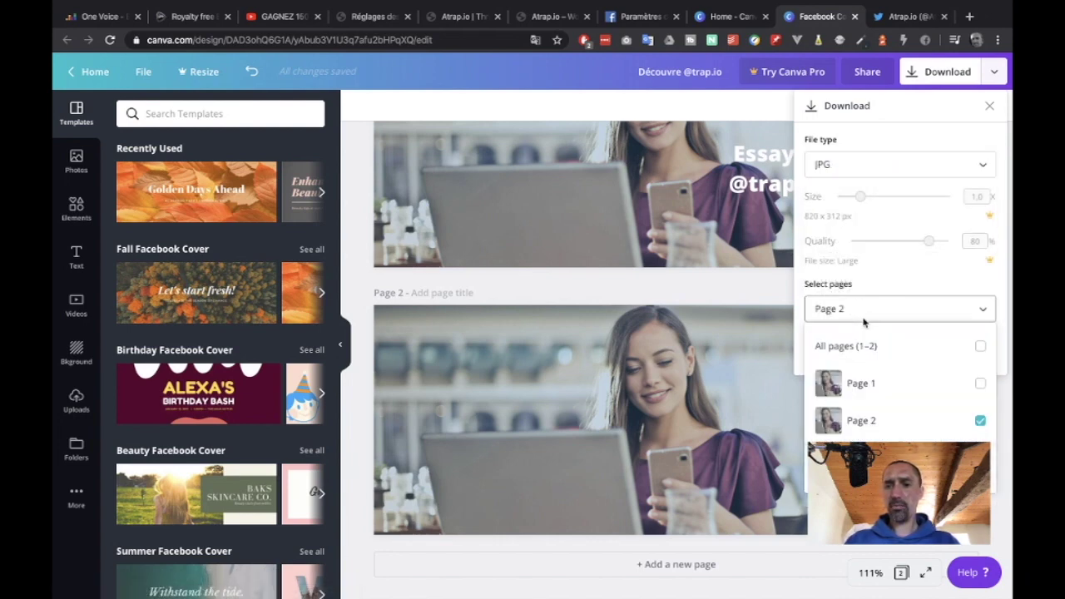
pyautogui.click(882, 309)
pyautogui.click(889, 349)
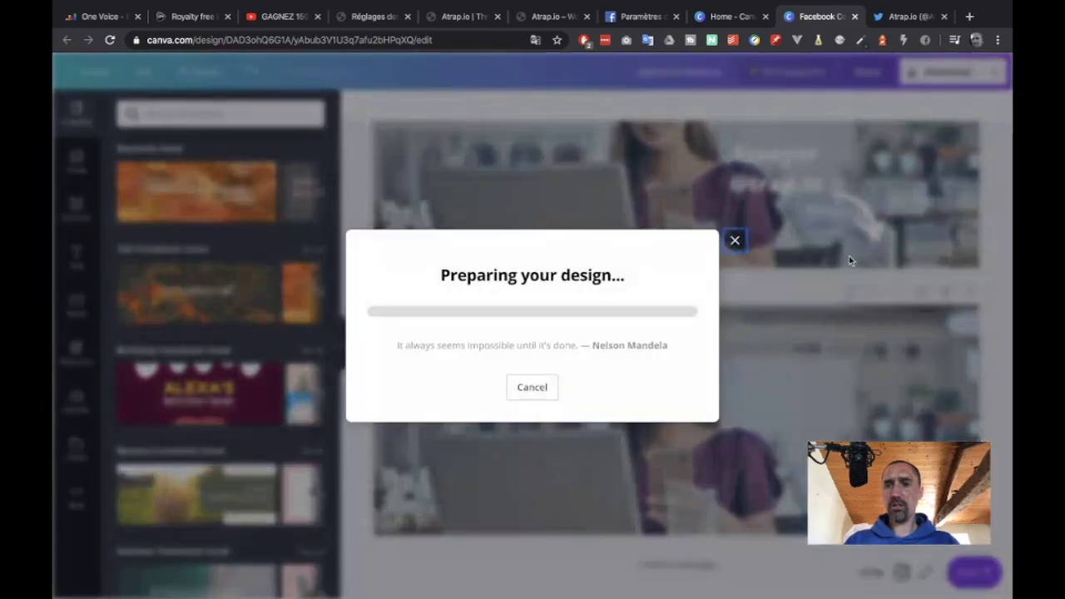
pyautogui.click(901, 18)
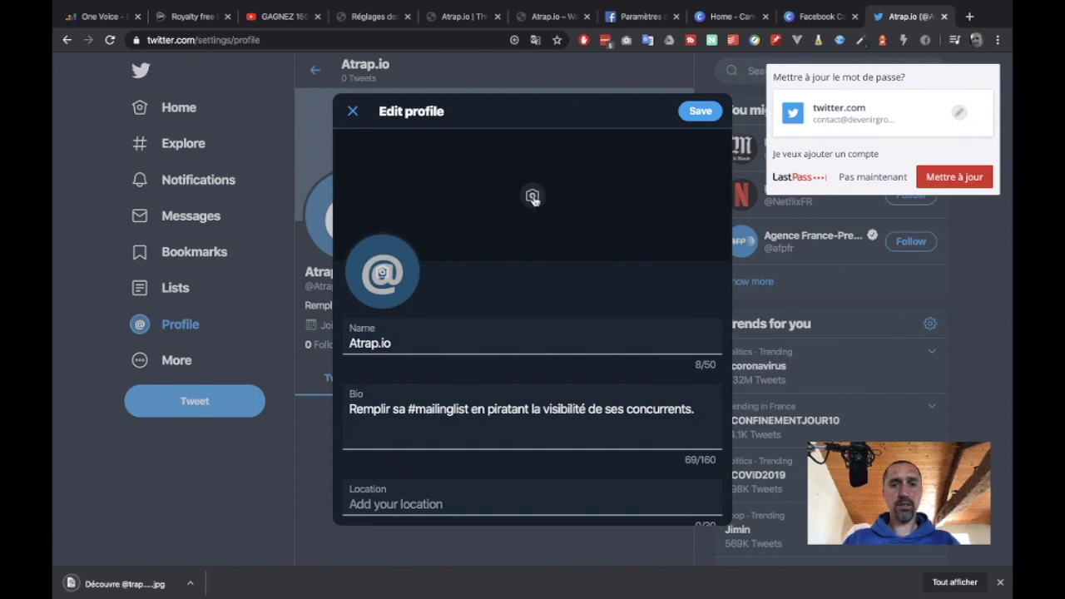
# Set the downloaded cover as the Twitter header image, repositioned in the crop frame
pyautogui.moveTo(104, 587); pyautogui.dragTo(477, 184)
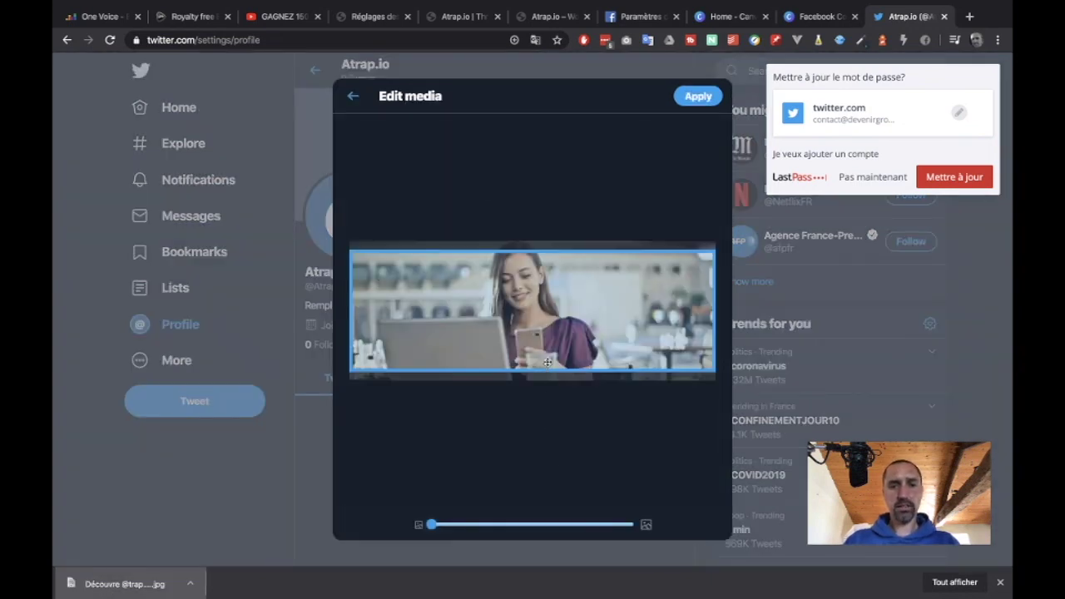
pyautogui.moveTo(548, 362); pyautogui.dragTo(547, 369)
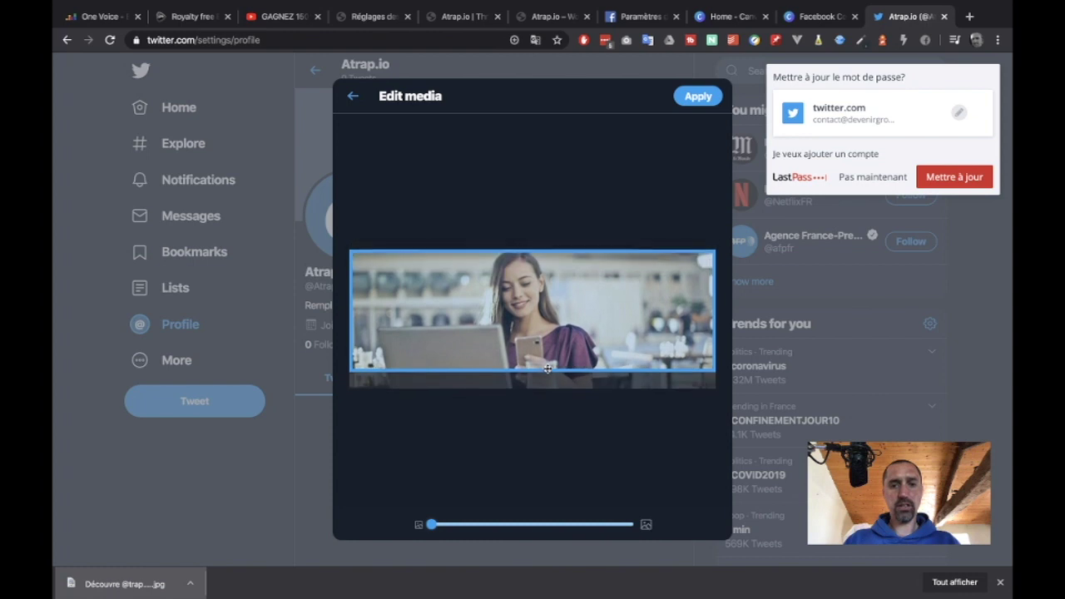
pyautogui.click(698, 96)
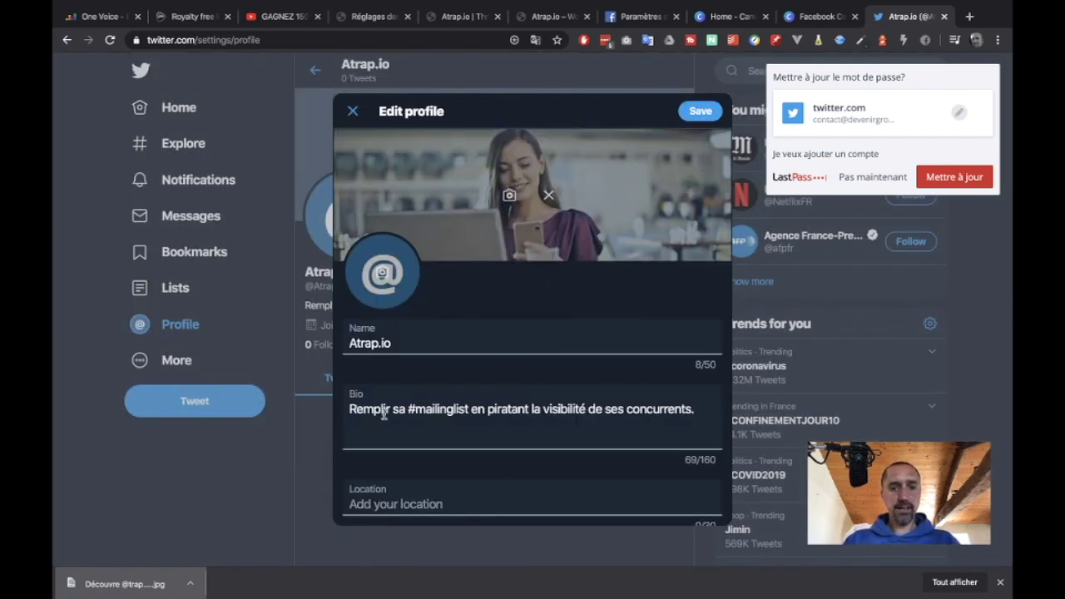
pyautogui.scroll(-2, 447, 438)
pyautogui.click(394, 482)
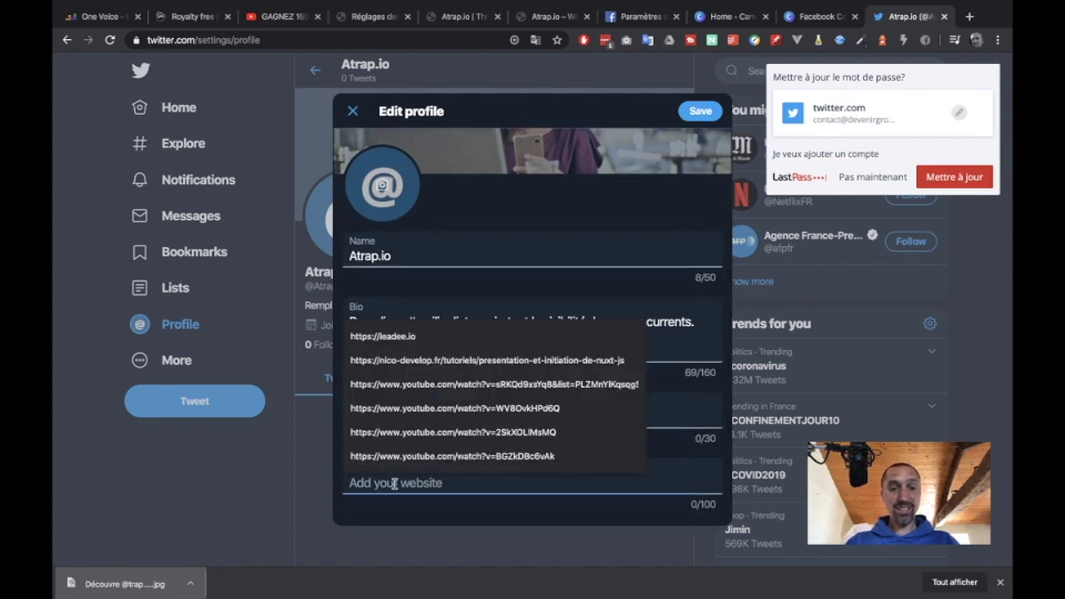
pyautogui.write('https://')
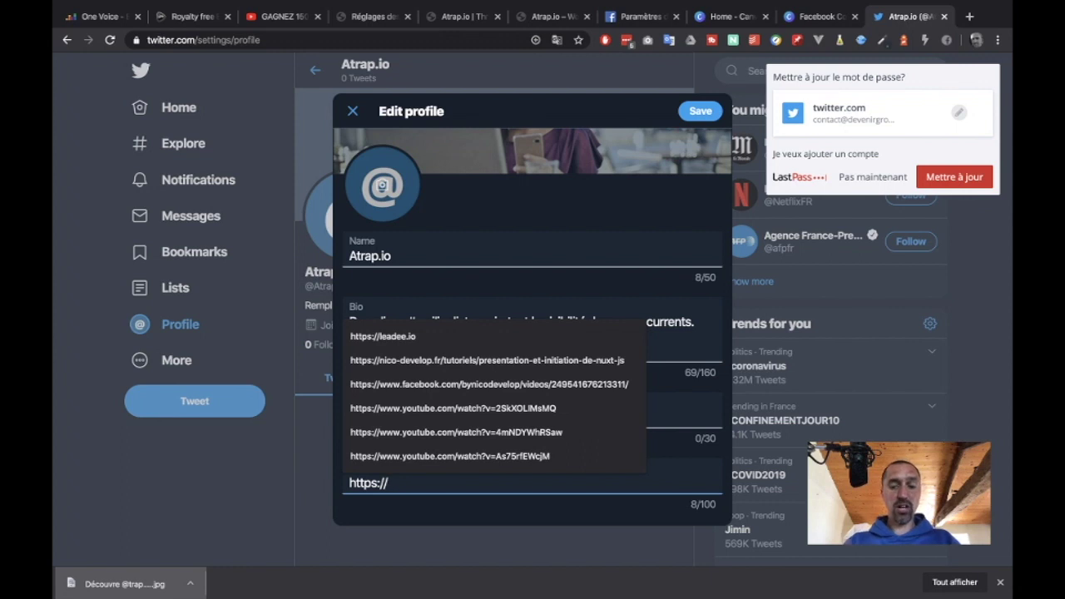
pyautogui.write('atra')
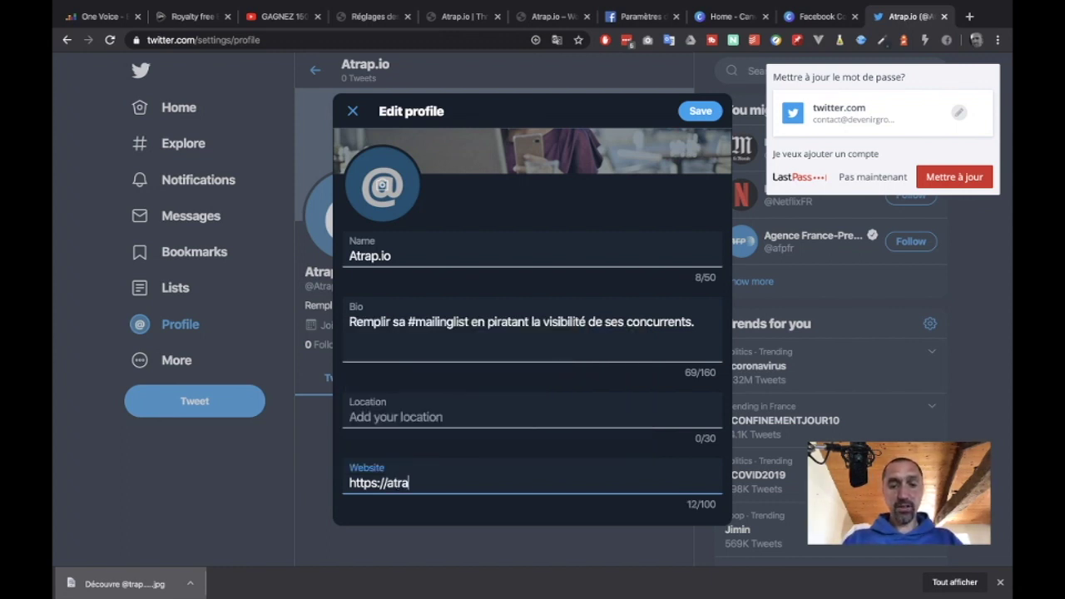
pyautogui.write('p.io')
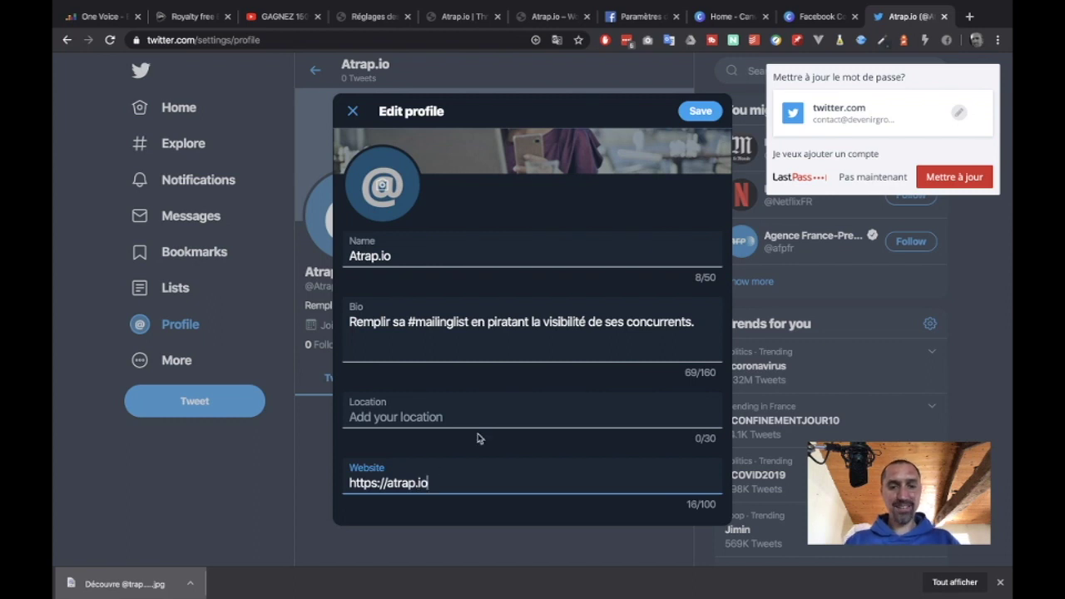
pyautogui.scroll(-1, 481, 439)
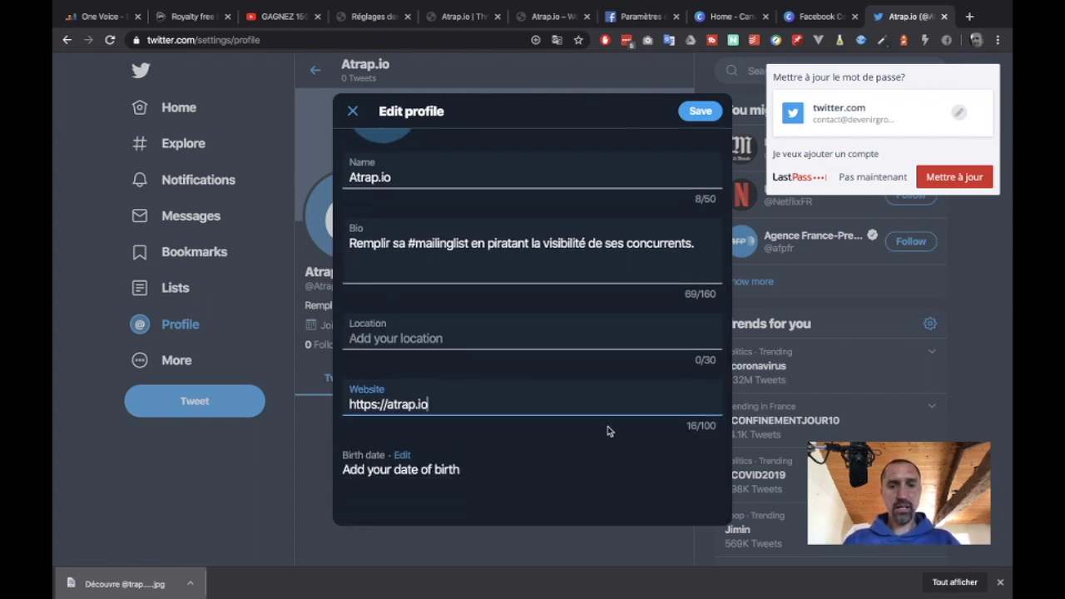
pyautogui.scroll(1, 608, 426)
pyautogui.click(699, 118)
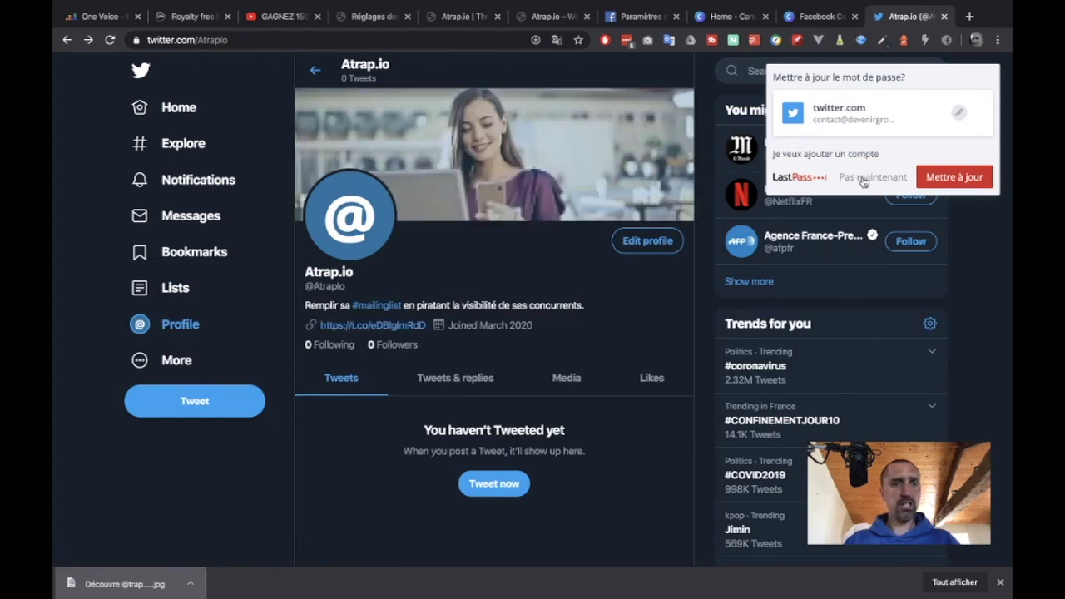
# Dismiss the password prompt and go to the Twitter account's username settings
pyautogui.click(218, 40)
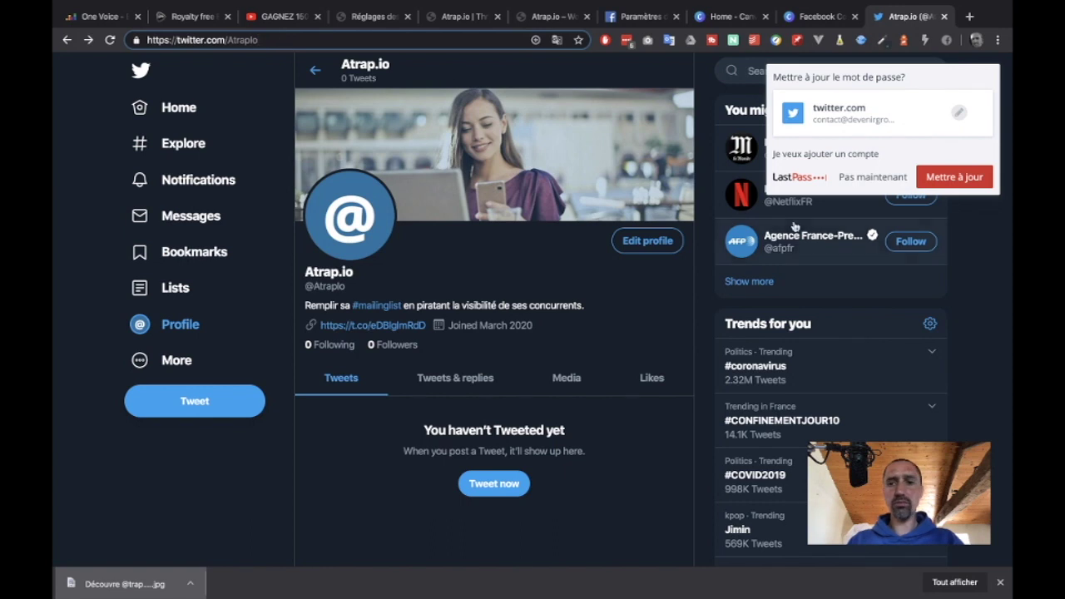
pyautogui.click(376, 308)
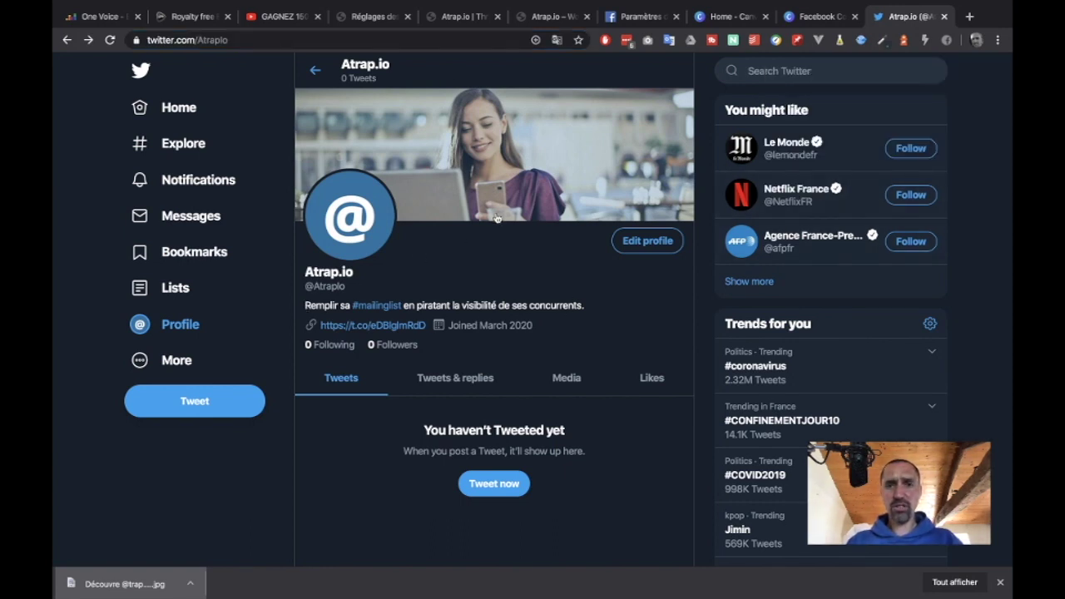
pyautogui.click(185, 365)
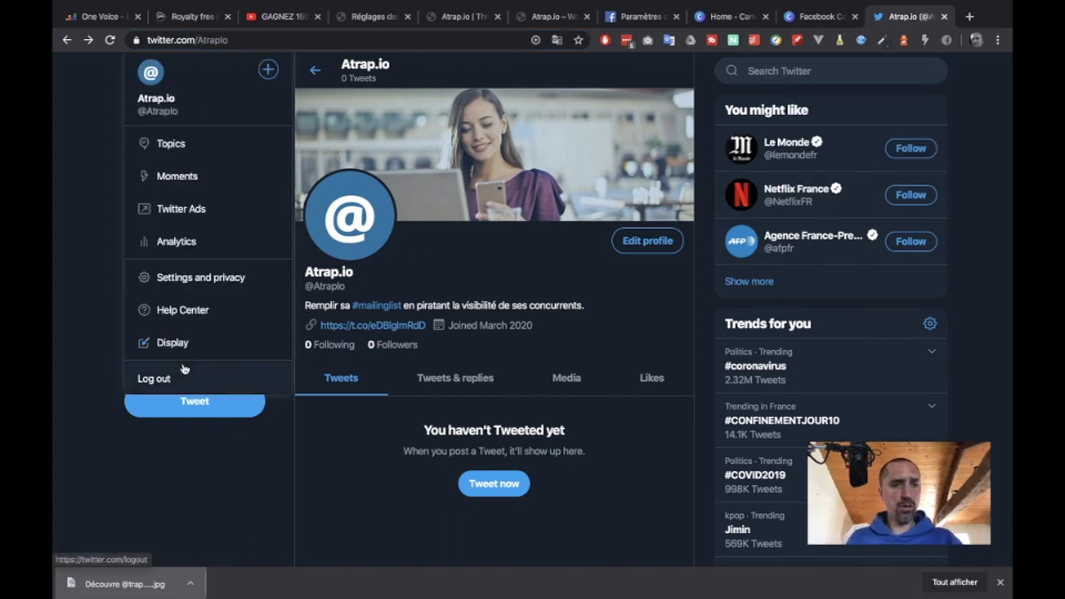
pyautogui.click(200, 279)
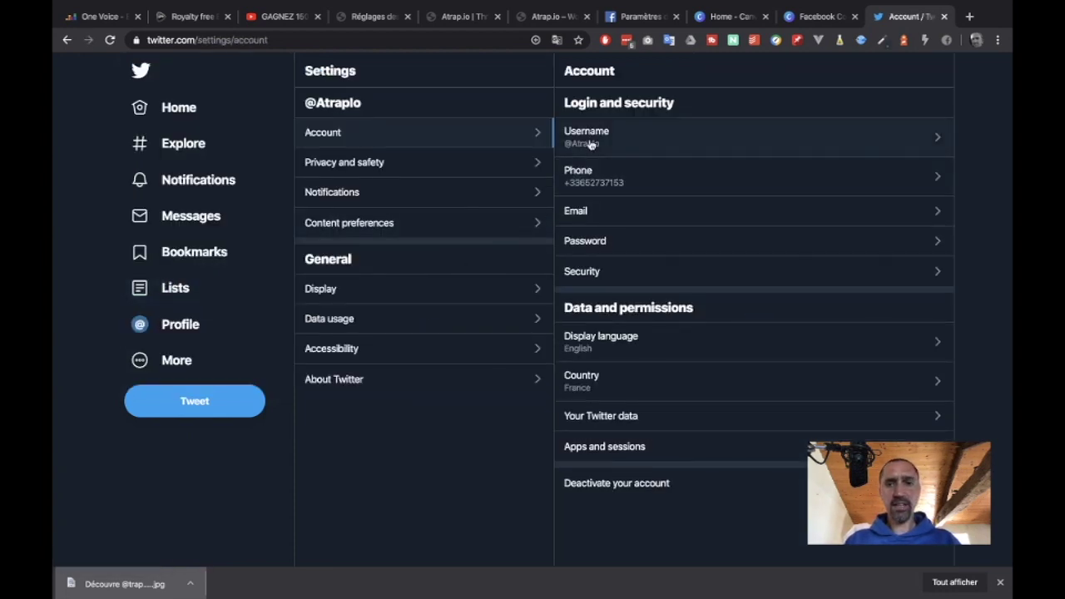
pyautogui.click(587, 138)
# Replace the username with byatrapio, without a period, and save it
pyautogui.moveTo(631, 119); pyautogui.dragTo(560, 123)
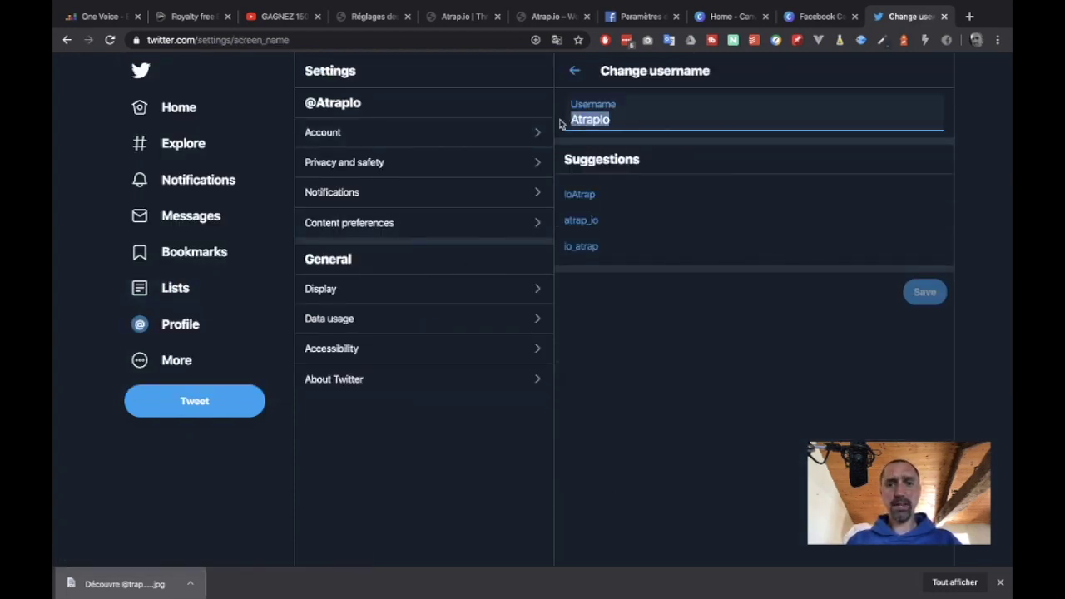
pyautogui.write('byatrap')
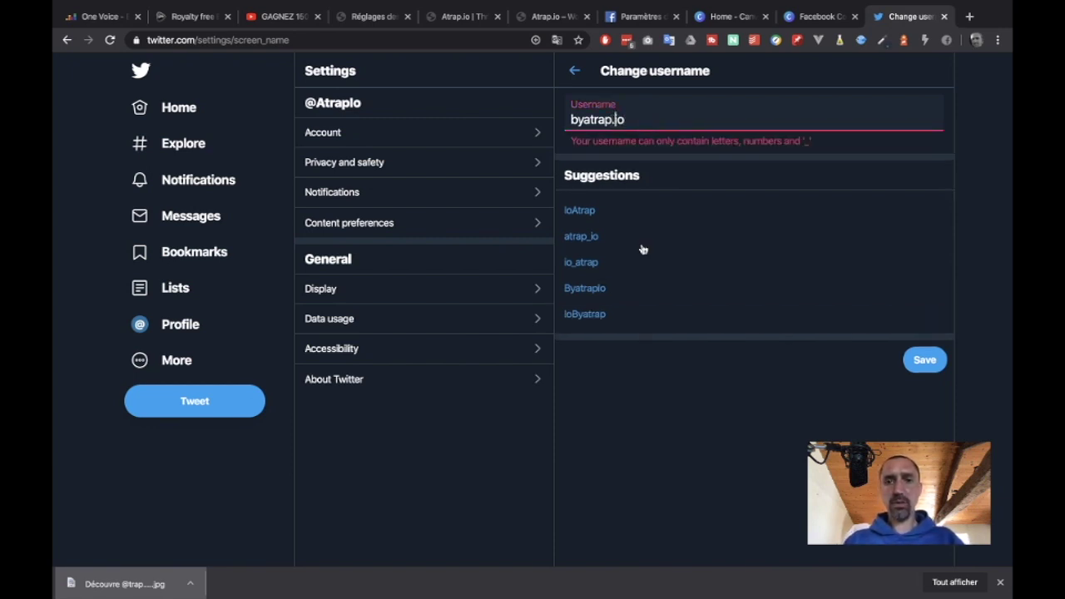
pyautogui.press('BackSpace')
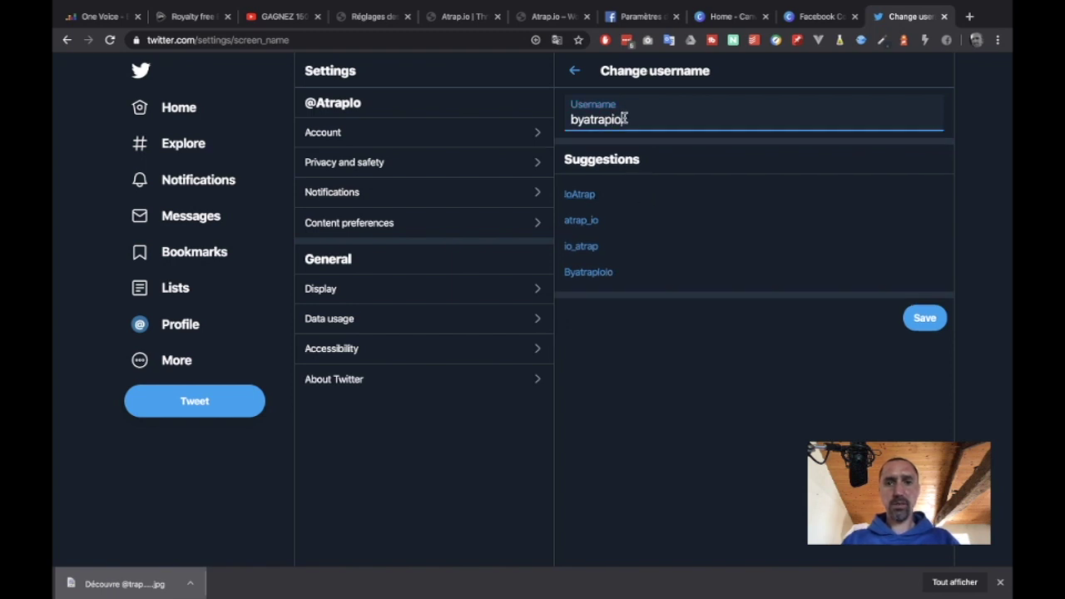
pyautogui.doubleClick(624, 119)
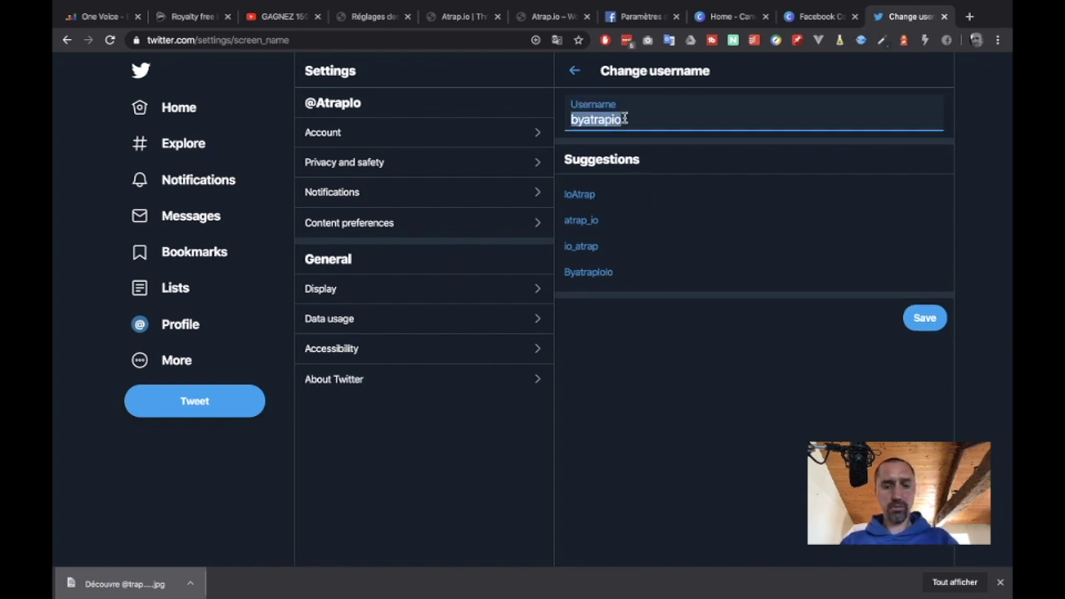
pyautogui.click(584, 122)
pyautogui.press('BackSpace')
pyautogui.press('BackSpace')
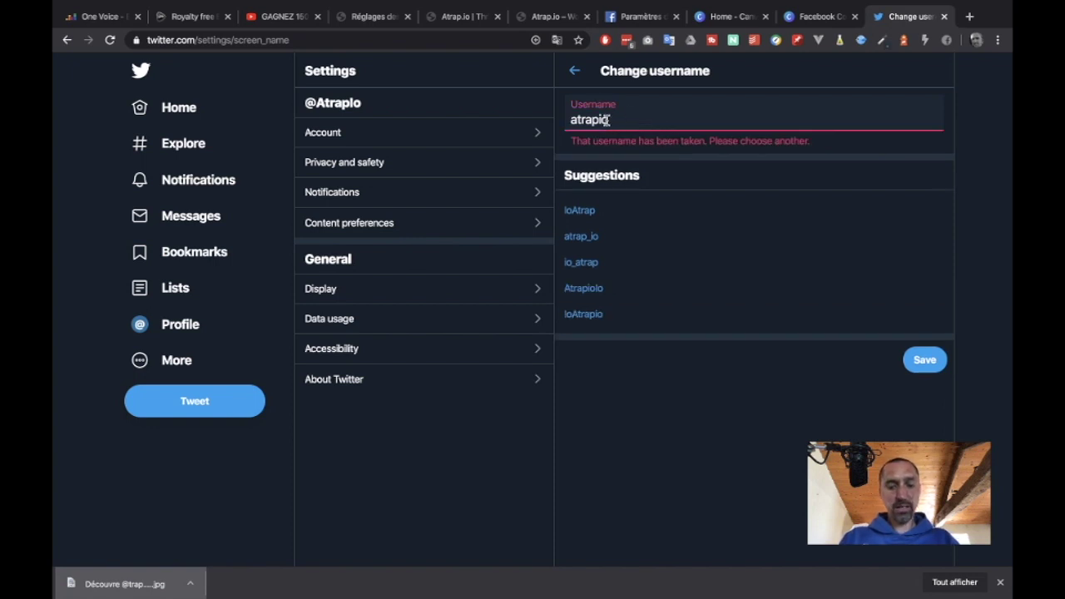
pyautogui.hotkey('ctrl', 'z')
pyautogui.moveTo(635, 118); pyautogui.dragTo(556, 123)
pyautogui.hotkey('ctrl', 'c')
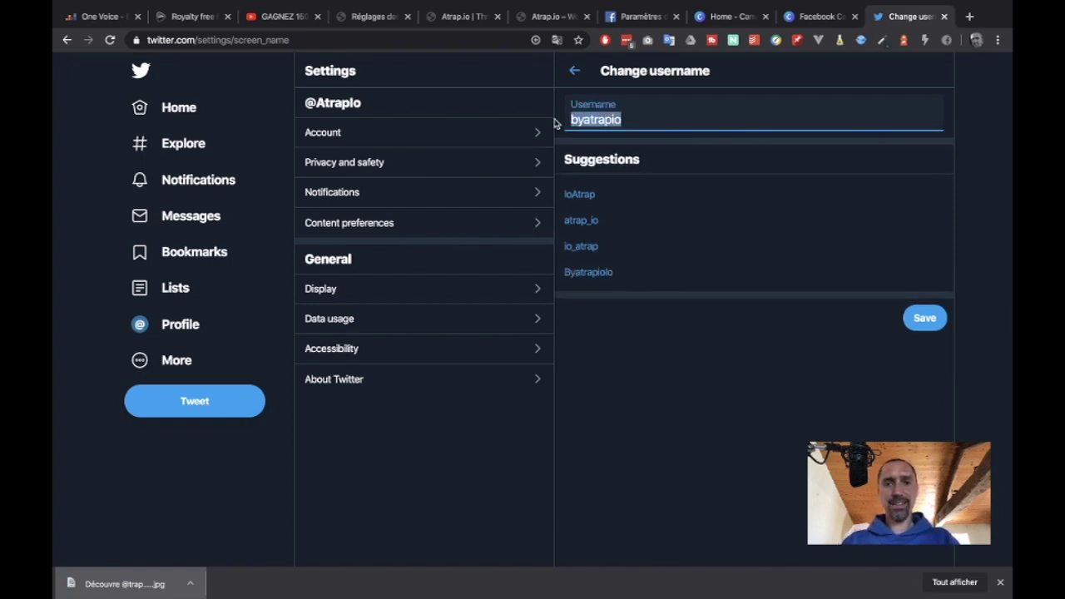
pyautogui.click(925, 318)
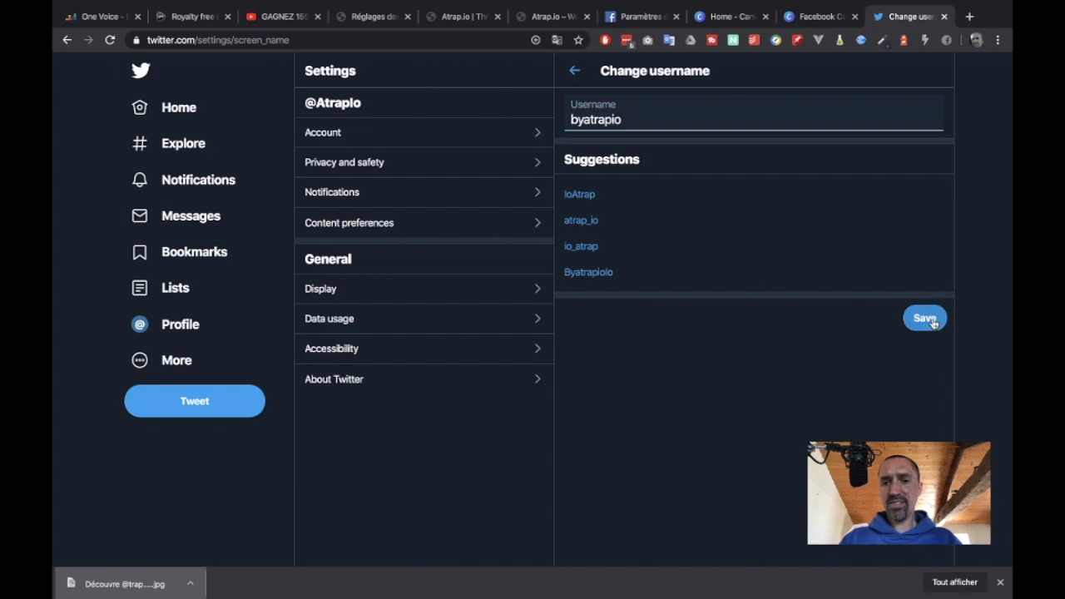
pyautogui.click(820, 16)
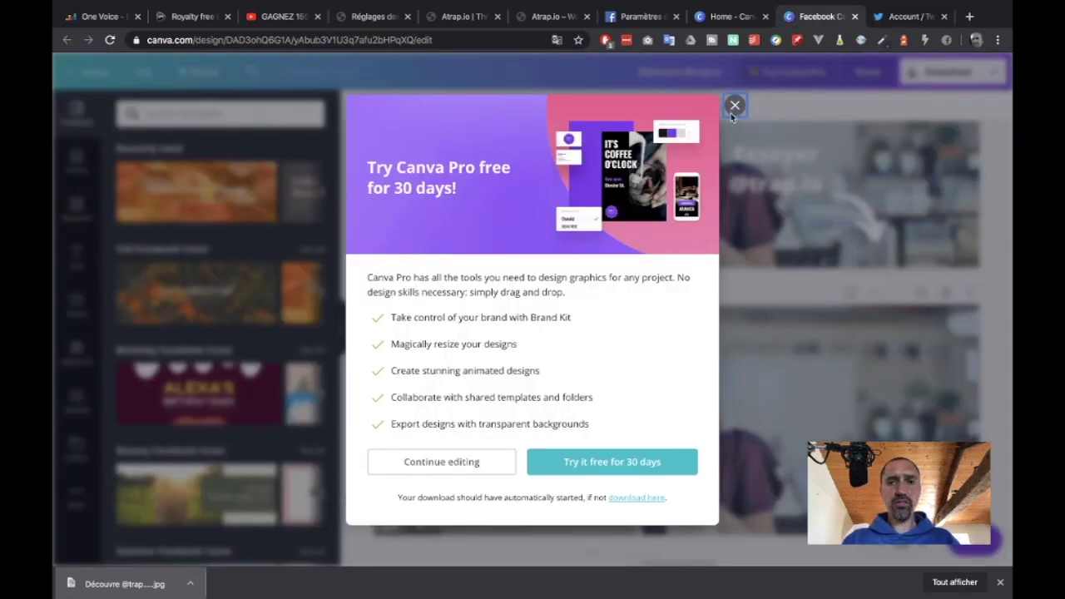
pyautogui.click(639, 17)
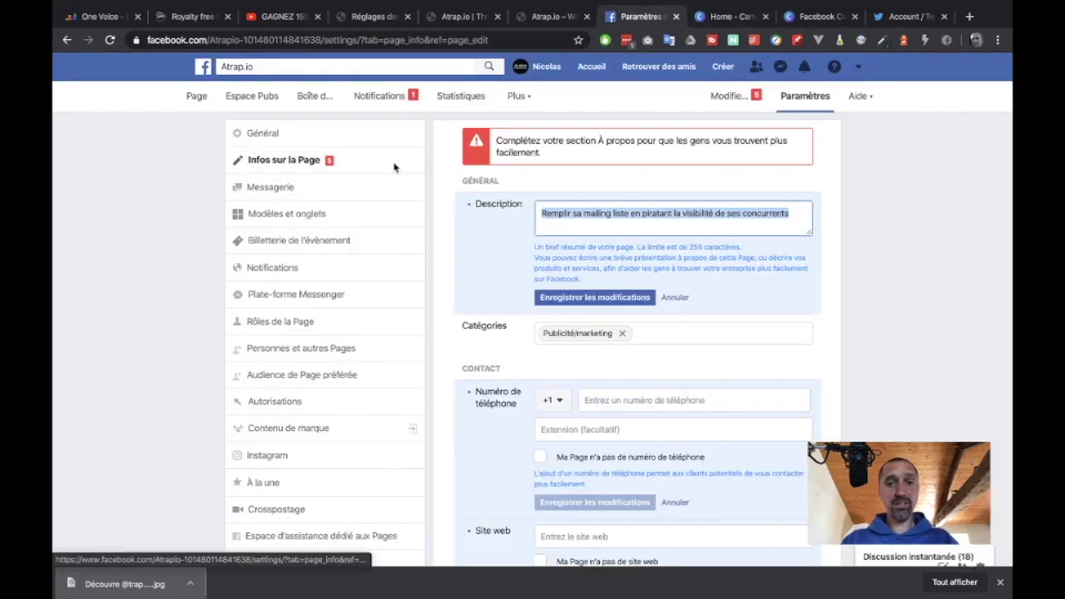
pyautogui.middleClick(182, 102)
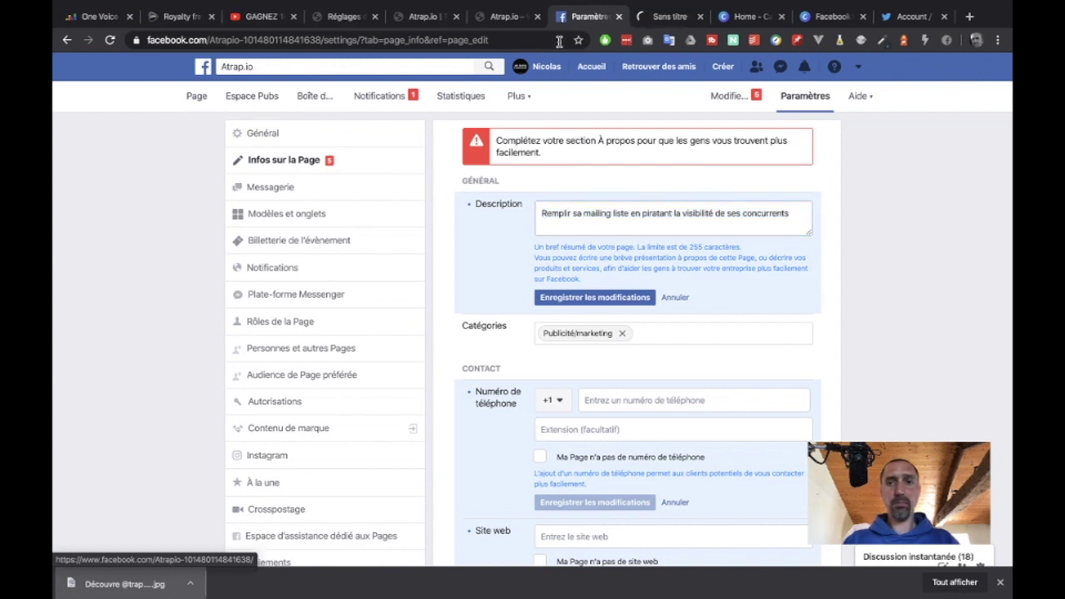
pyautogui.click(662, 16)
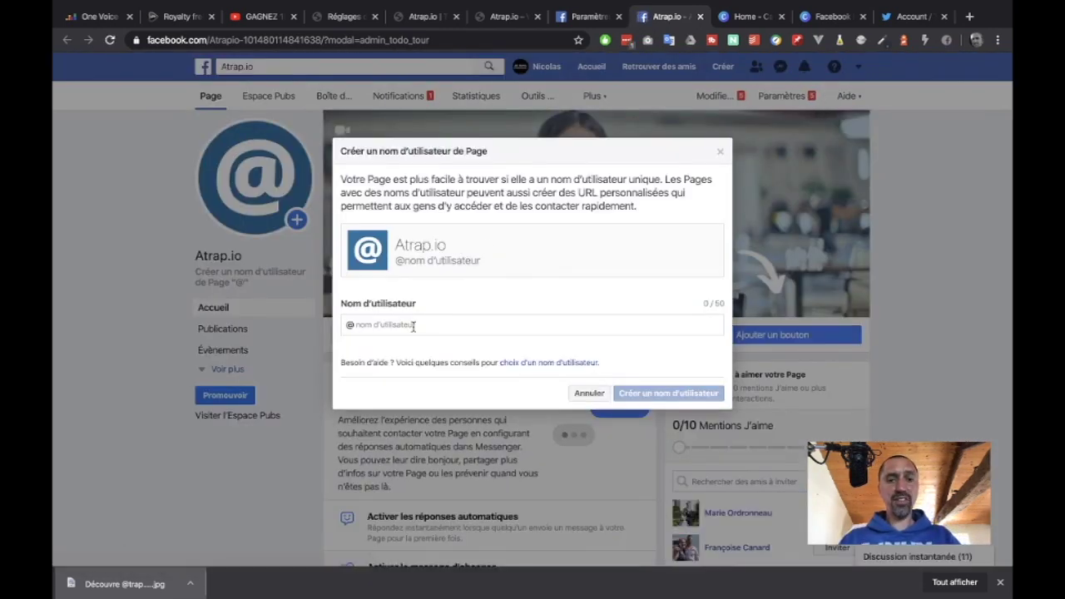
pyautogui.click(410, 325)
pyautogui.hotkey('ctrl', 'v')
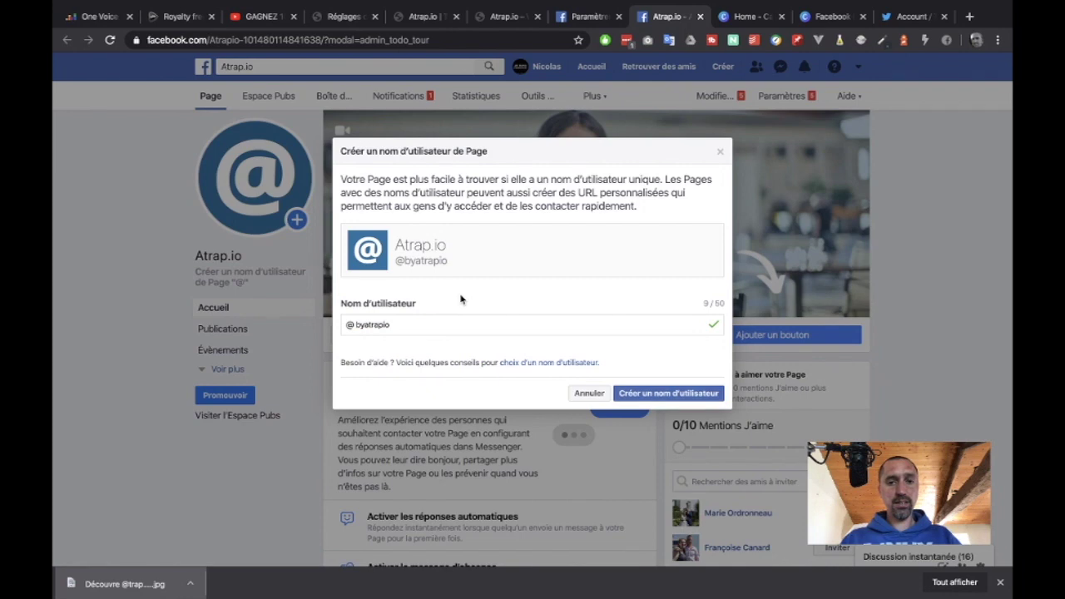
pyautogui.click(620, 392)
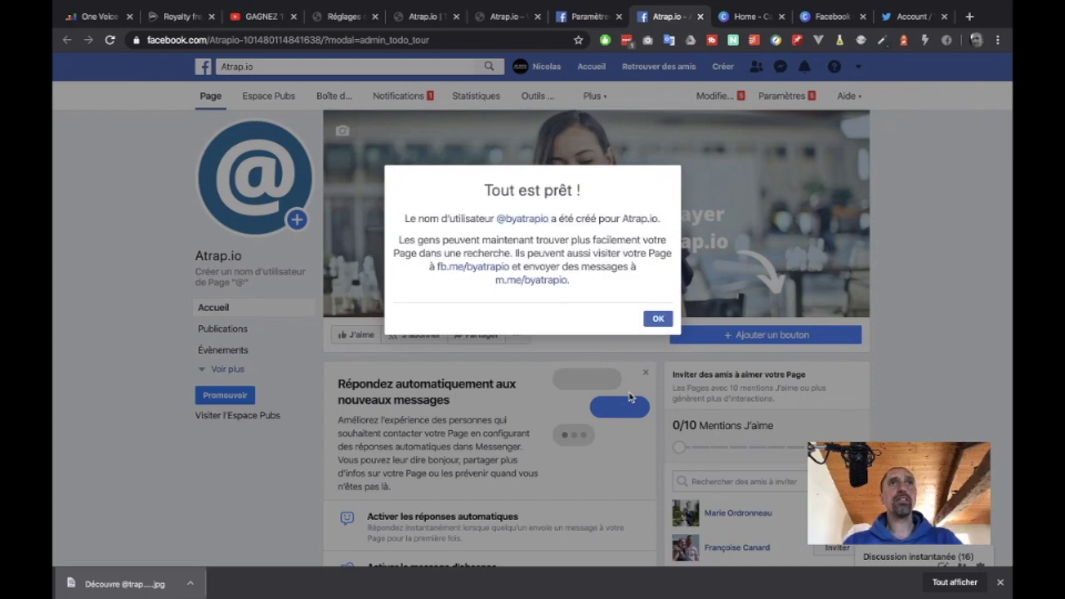
pyautogui.click(658, 319)
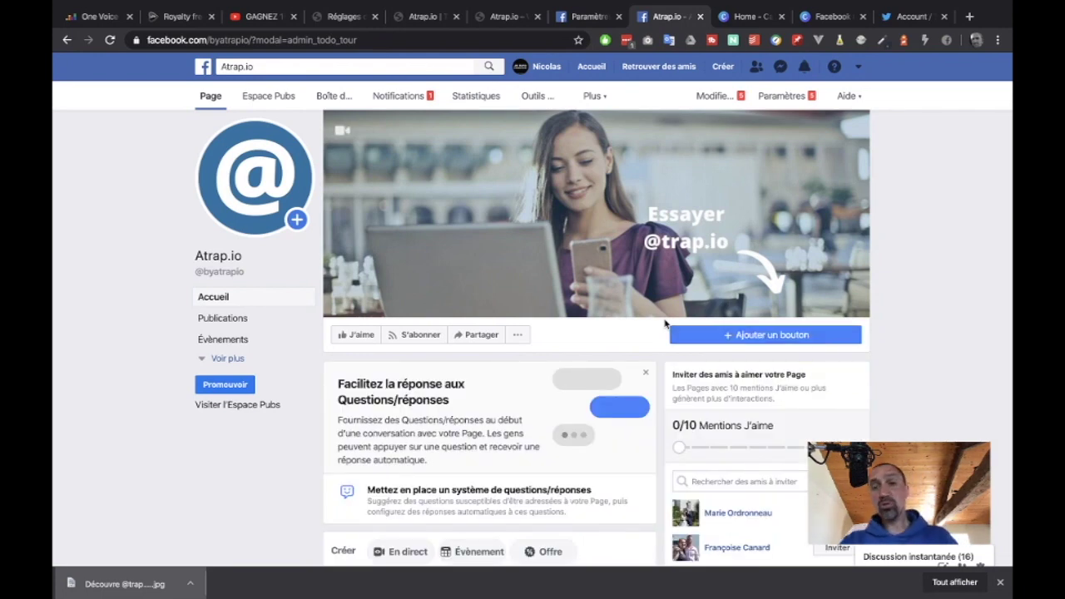
pyautogui.click(701, 17)
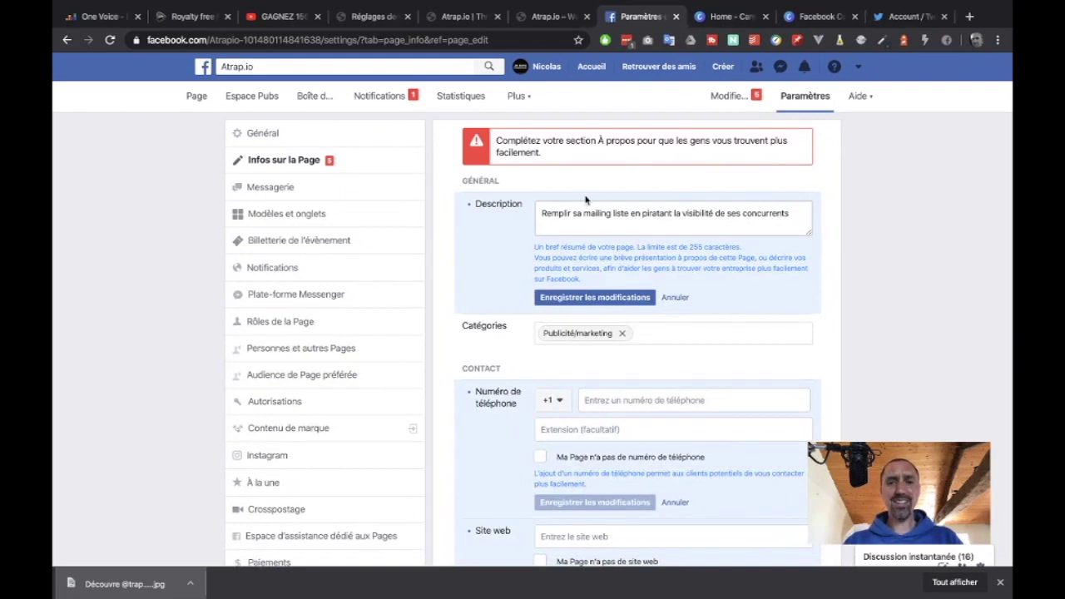
# Save the page description, mark no phone number, and enter the page's website address
pyautogui.click(792, 214)
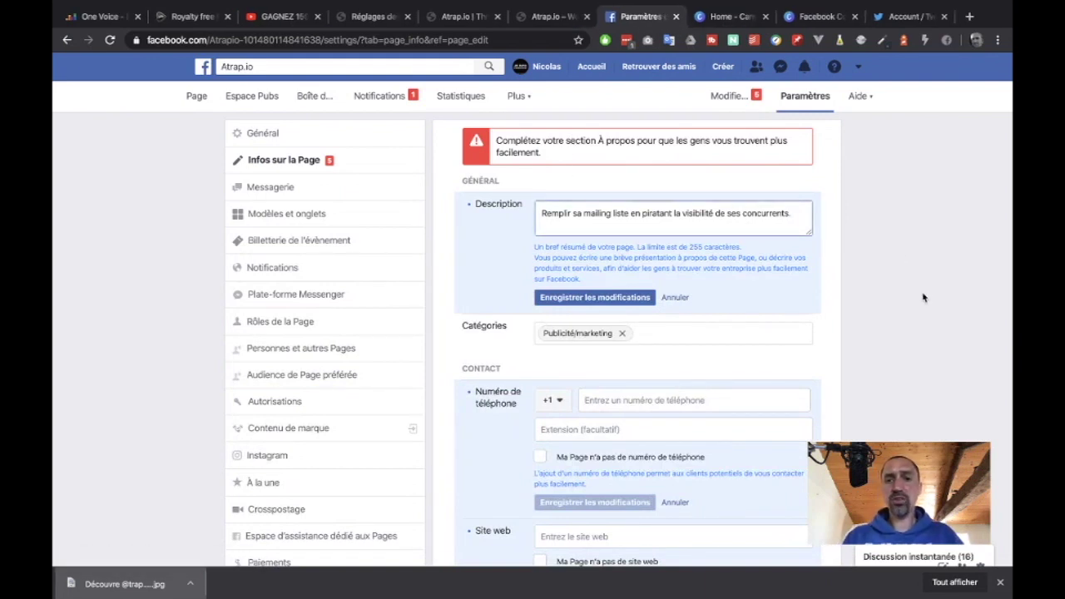
pyautogui.click(622, 299)
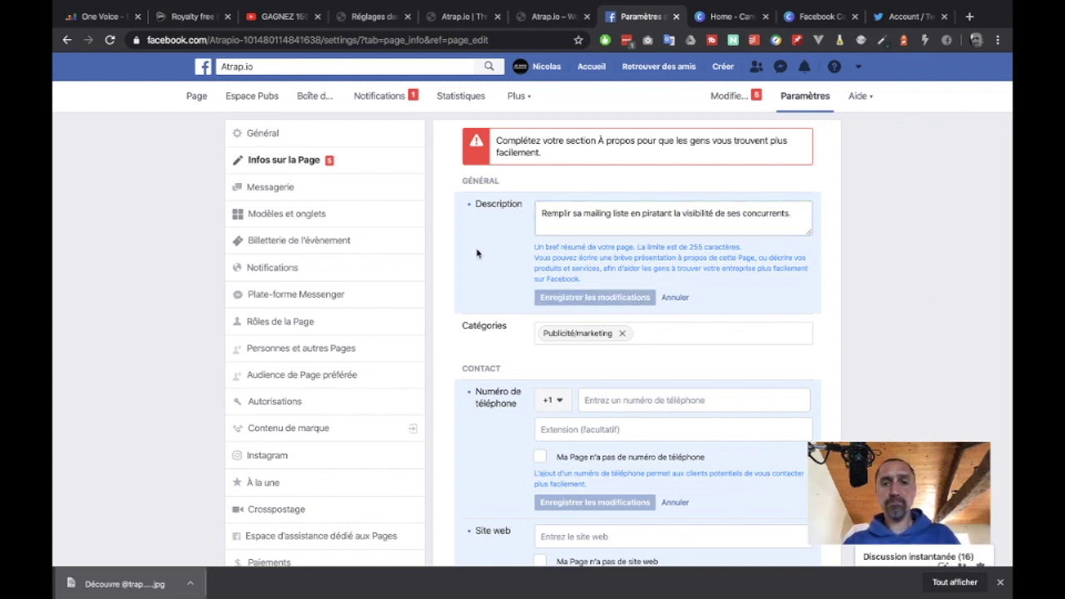
pyautogui.scroll(-3, 475, 252)
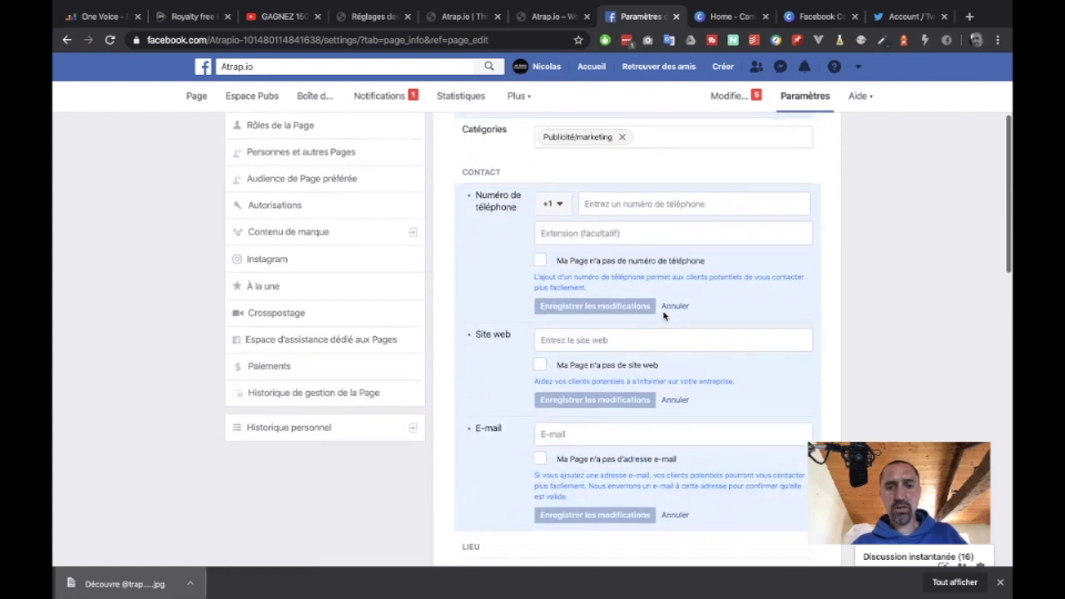
pyautogui.click(540, 257)
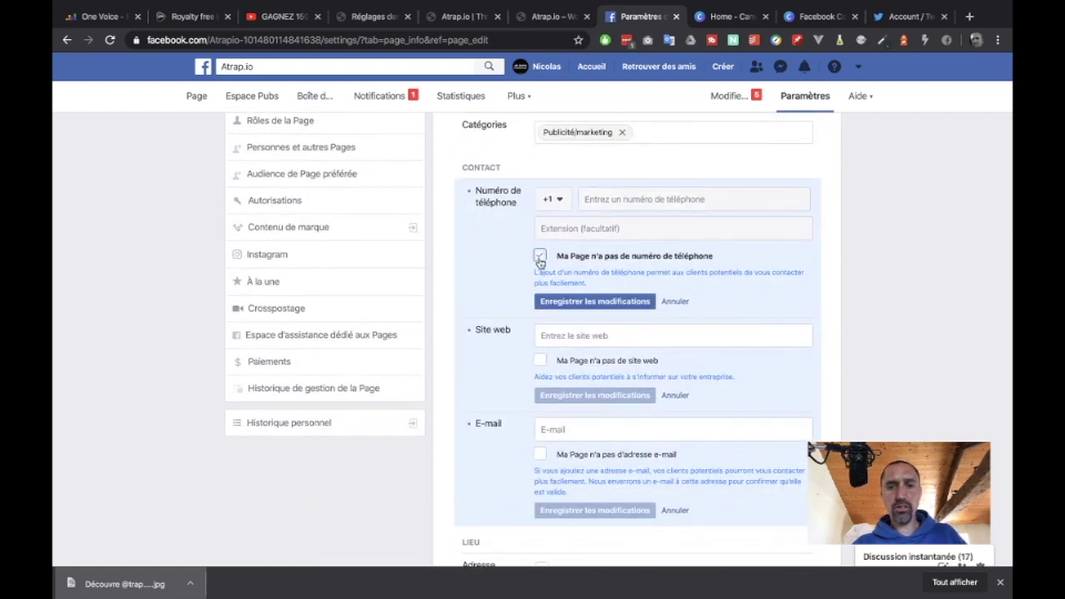
pyautogui.click(543, 336)
pyautogui.write('https://atrap.io')
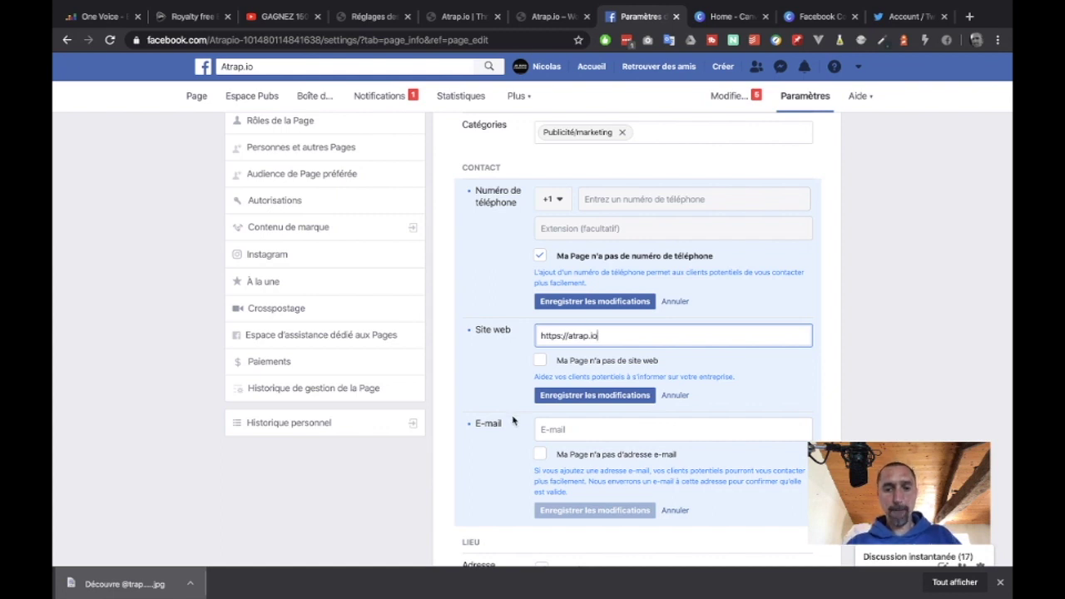
pyautogui.click(553, 396)
pyautogui.click(556, 303)
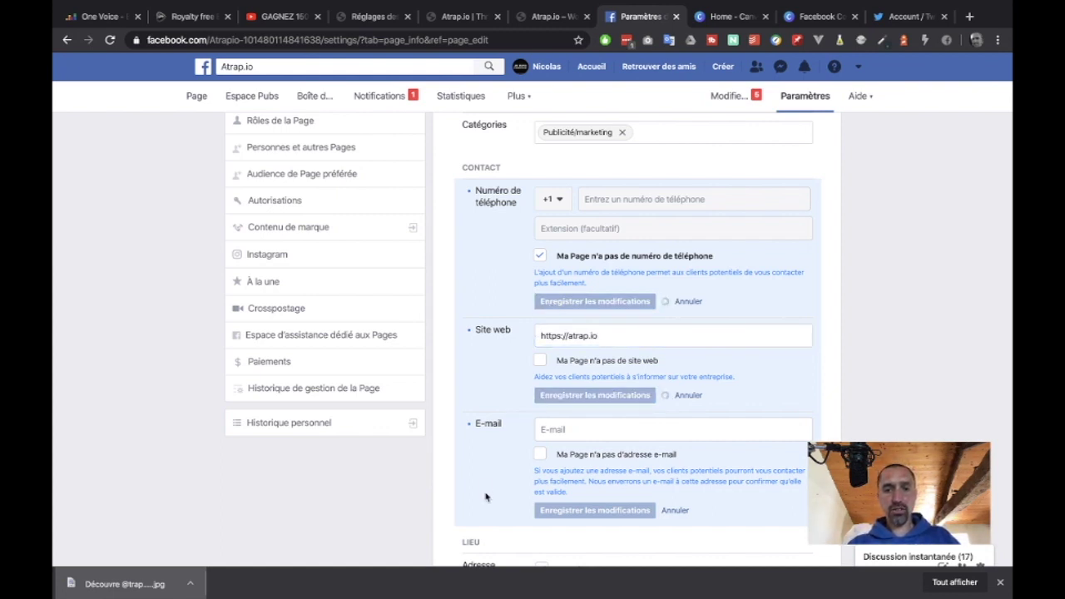
# Mark the page as having no e-mail address and always open, saving each
pyautogui.scroll(-2, 486, 497)
pyautogui.click(540, 380)
pyautogui.click(568, 438)
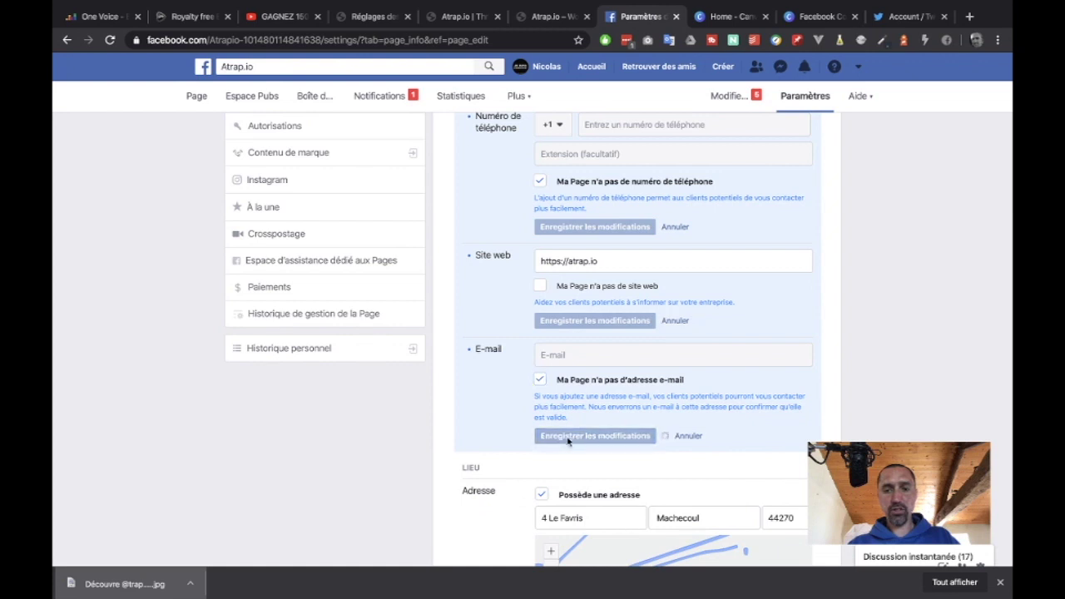
pyautogui.scroll(-7, 476, 462)
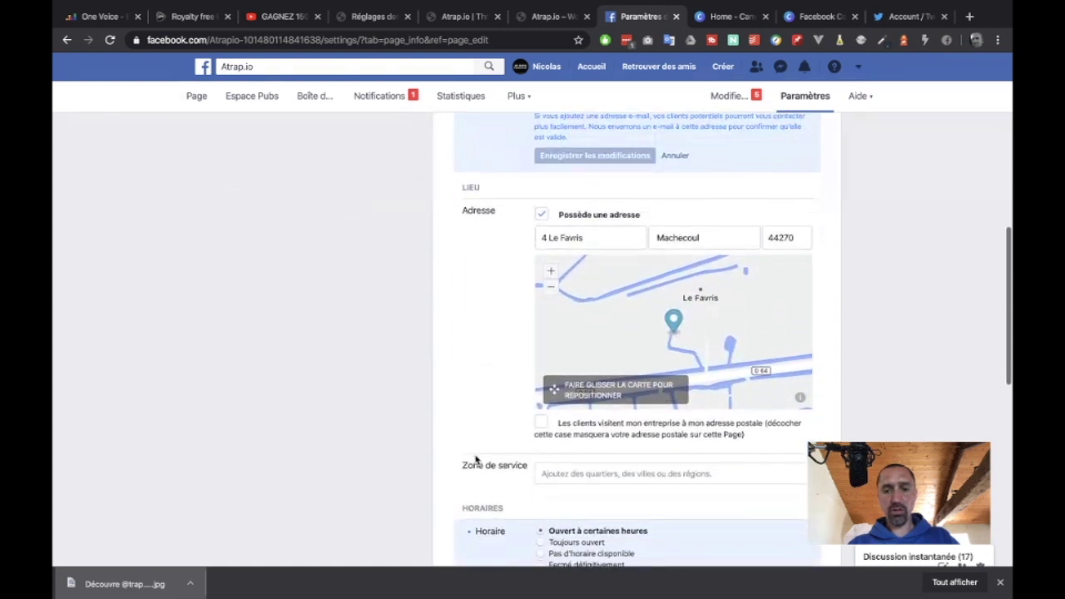
pyautogui.scroll(-6, 476, 462)
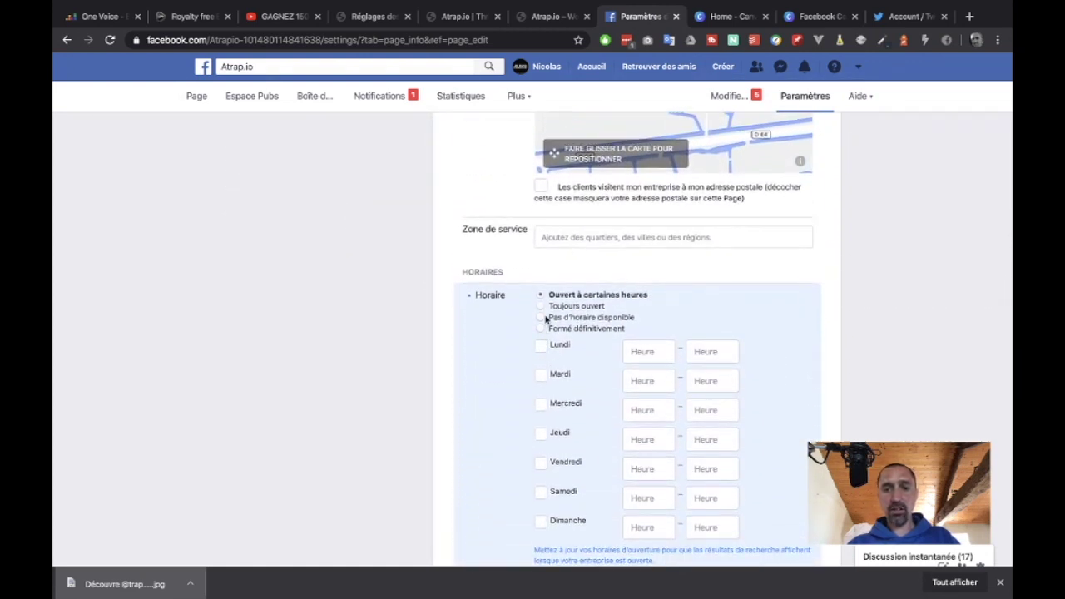
pyautogui.click(542, 307)
pyautogui.scroll(-1, 386, 392)
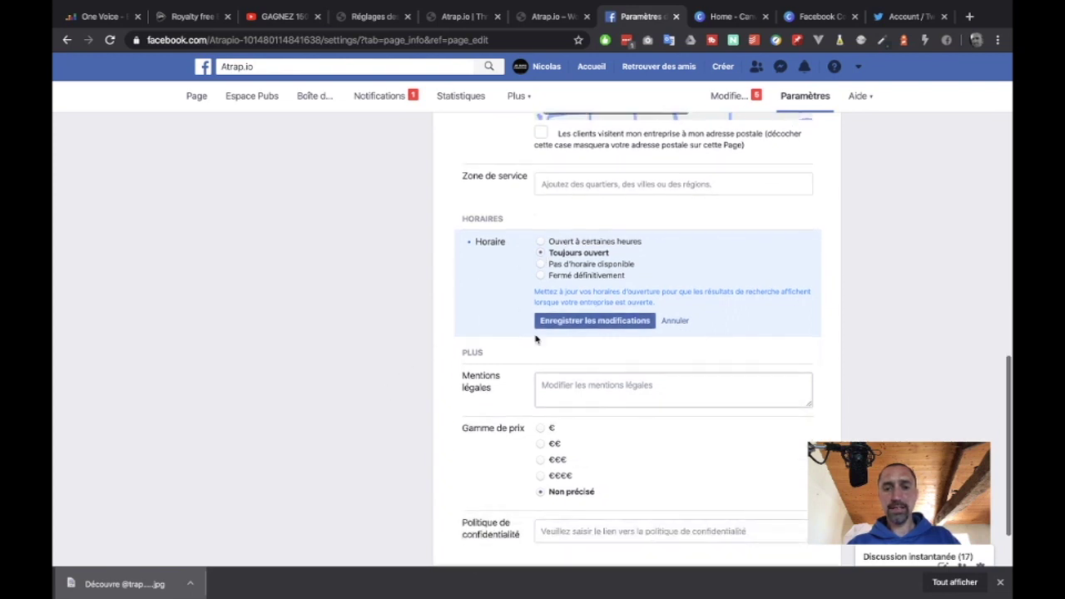
pyautogui.click(583, 321)
# Reload the Page info settings and open the page's notifications
pyautogui.scroll(-2, 371, 359)
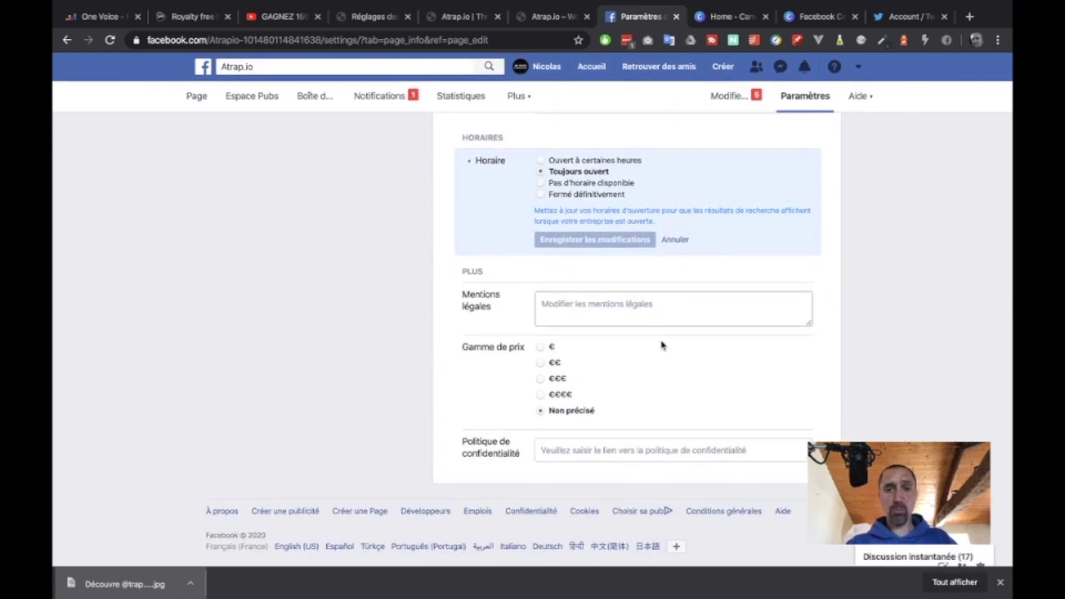
pyautogui.scroll(5, 662, 343)
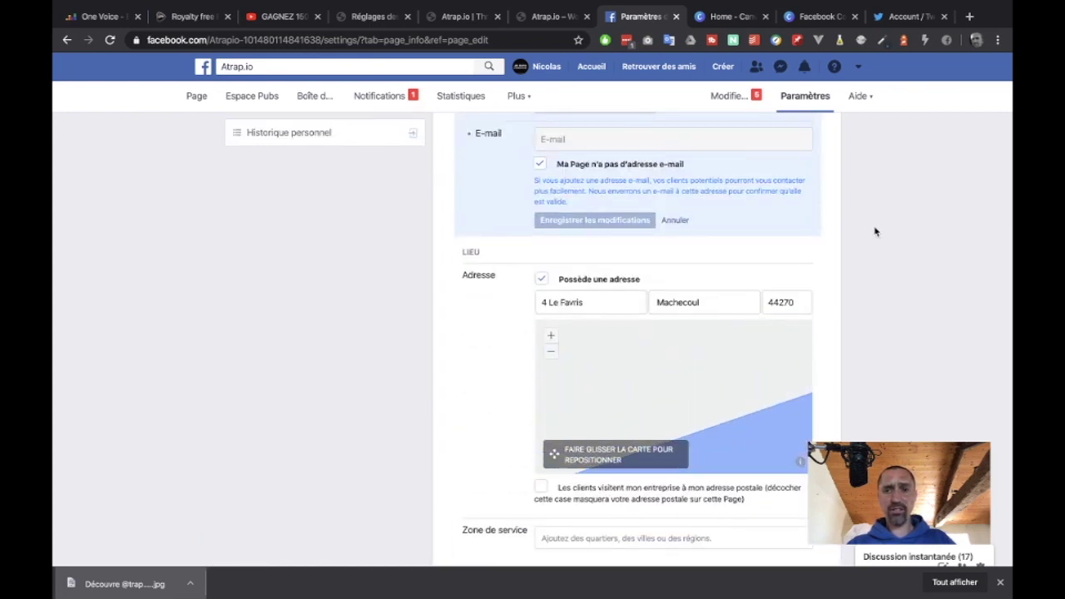
pyautogui.scroll(5, 875, 232)
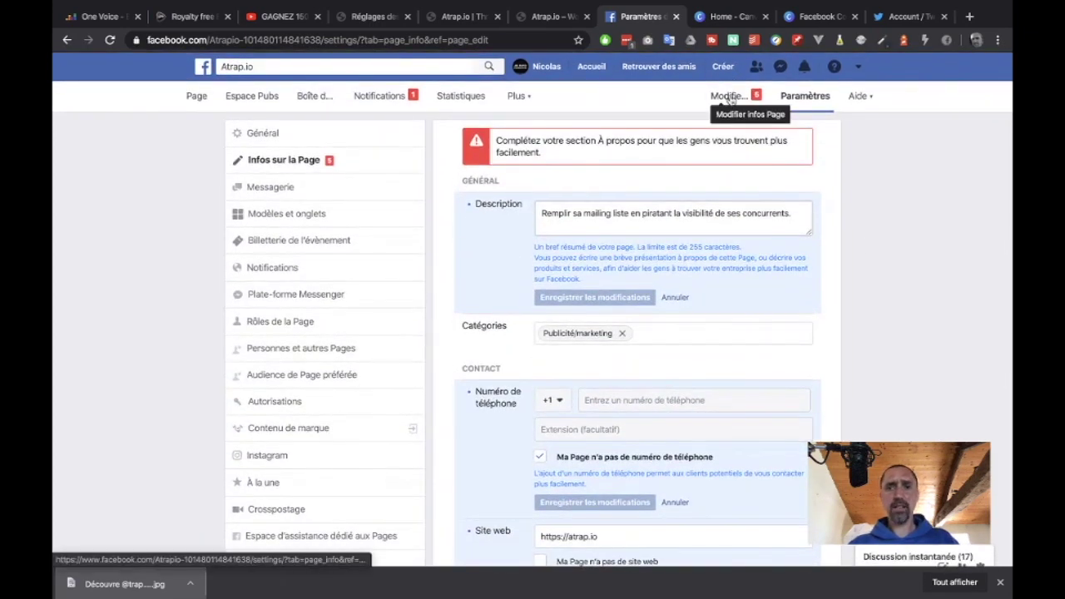
pyautogui.click(729, 98)
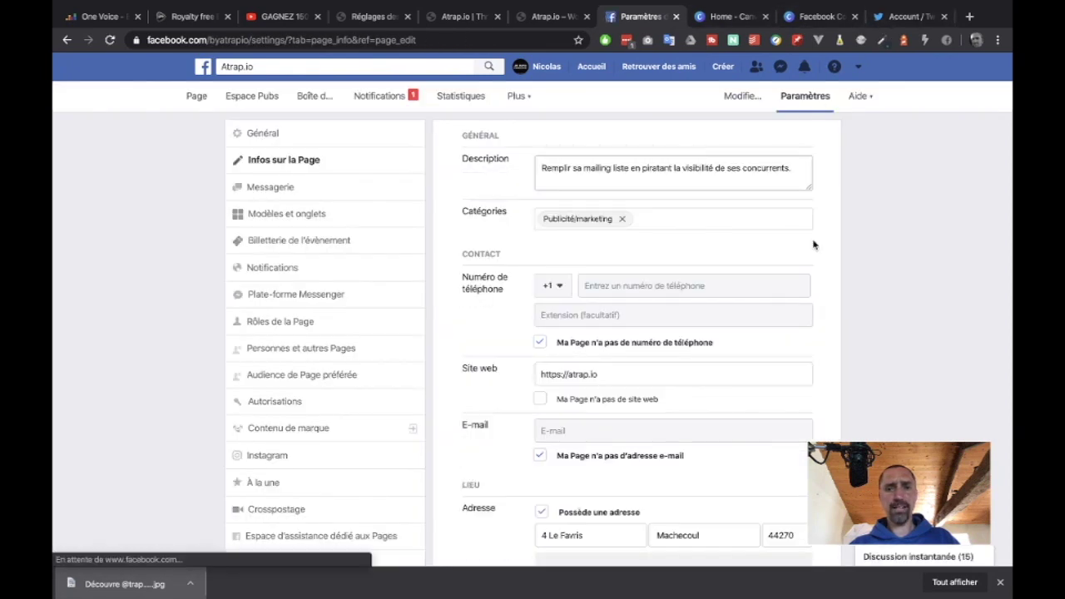
pyautogui.click(396, 136)
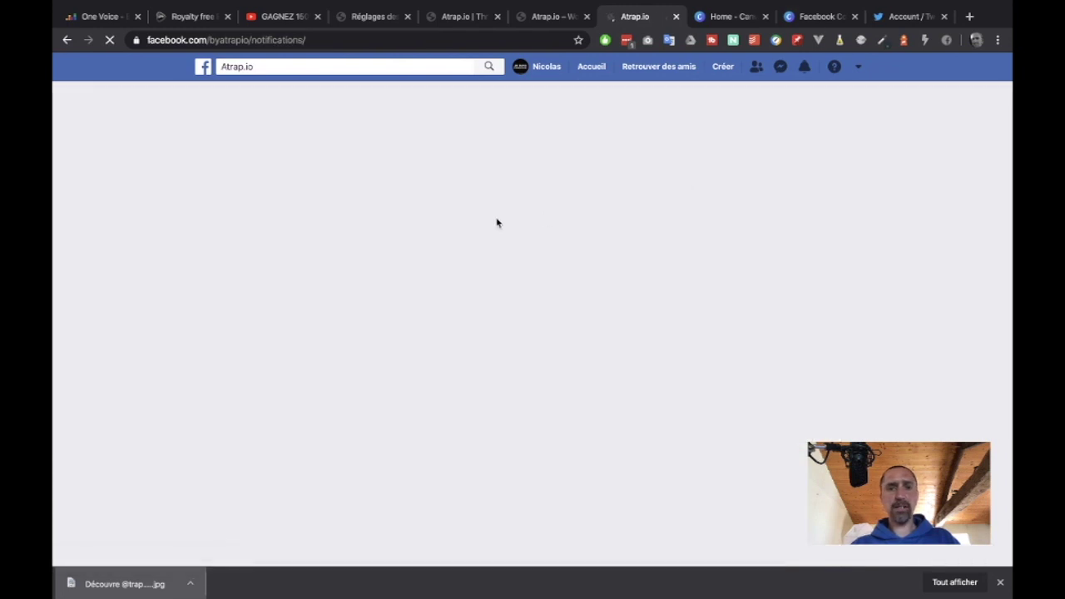
# Move the Twitter tab beside Facebook, view the Atrap.io profile, then return to Facebook notifications
pyautogui.click(904, 20)
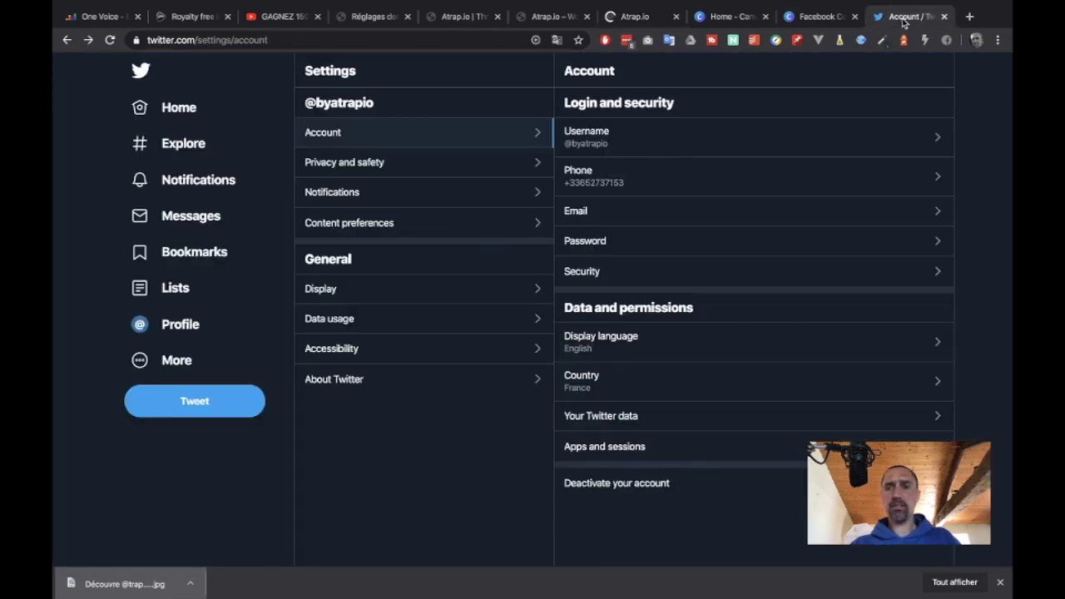
pyautogui.moveTo(907, 22); pyautogui.dragTo(724, 20)
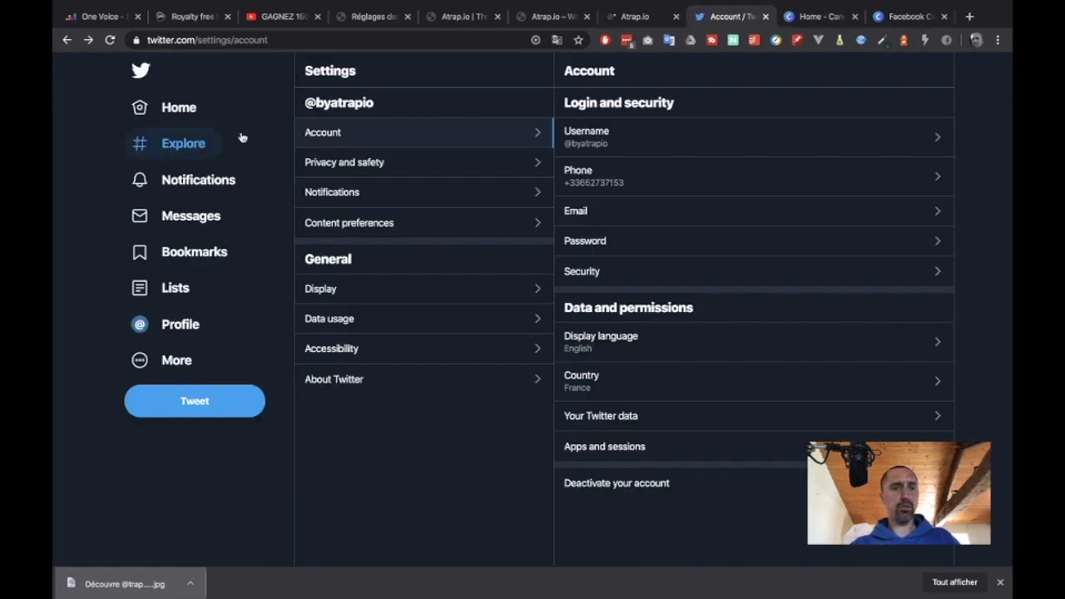
pyautogui.click(180, 323)
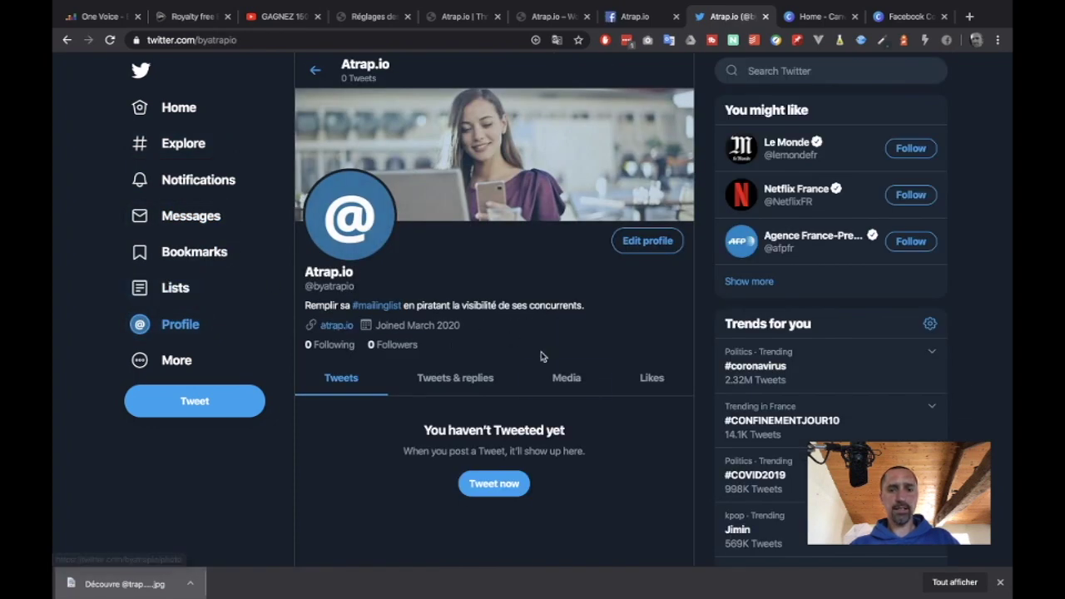
pyautogui.click(632, 17)
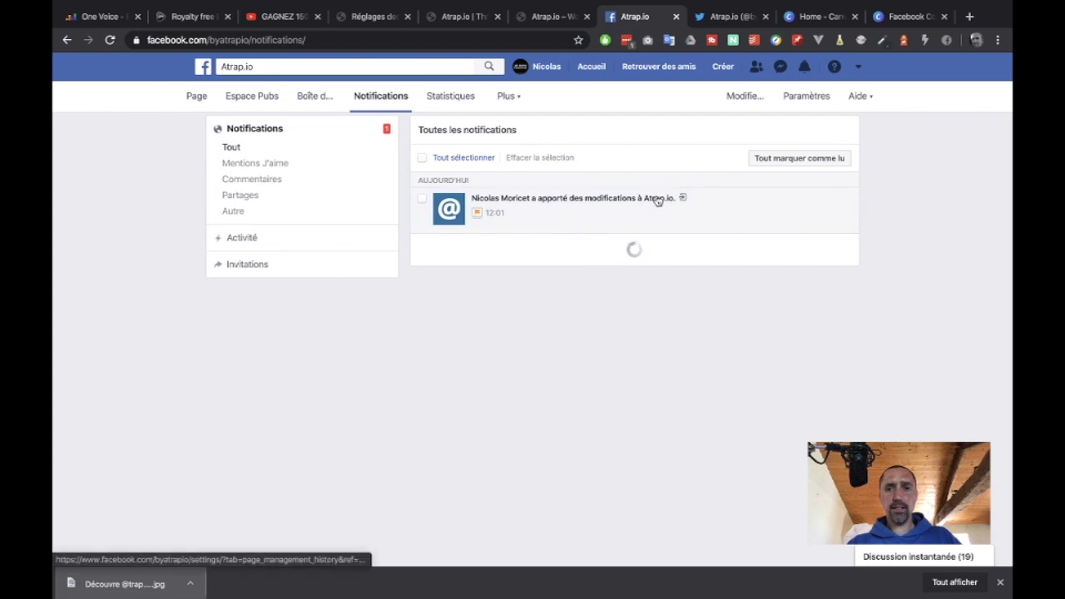
# Open the Atrap.io Facebook Page and like and follow it
pyautogui.click(200, 107)
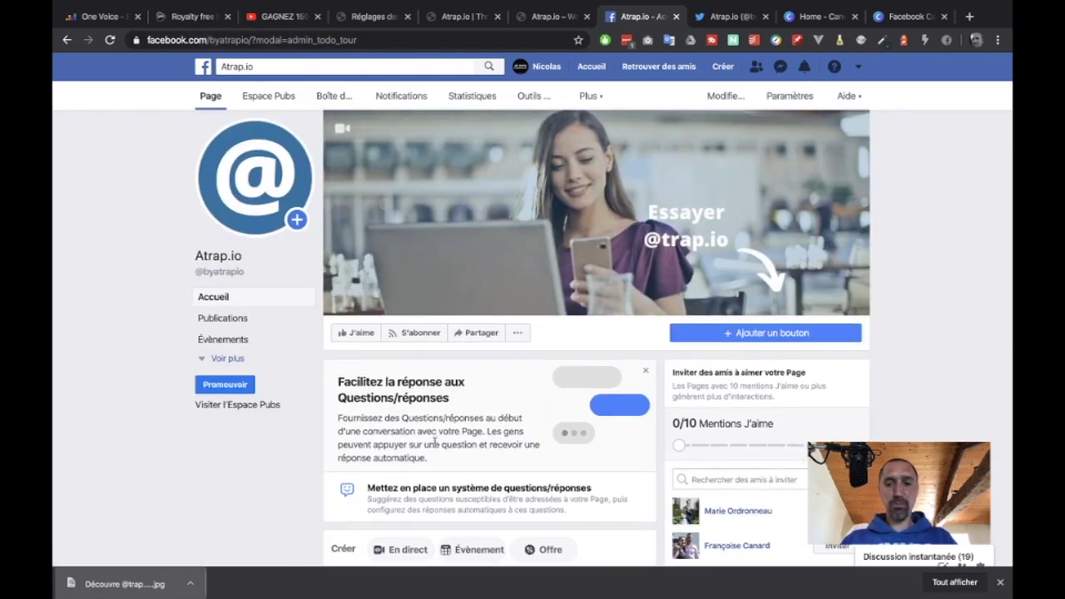
pyautogui.scroll(-2, 435, 443)
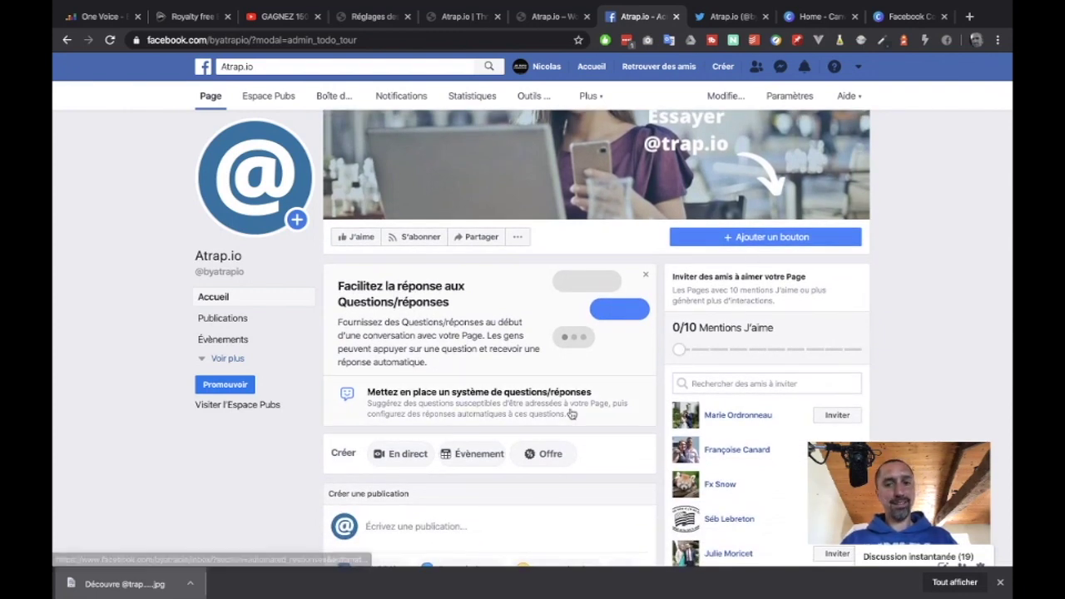
pyautogui.scroll(1, 516, 258)
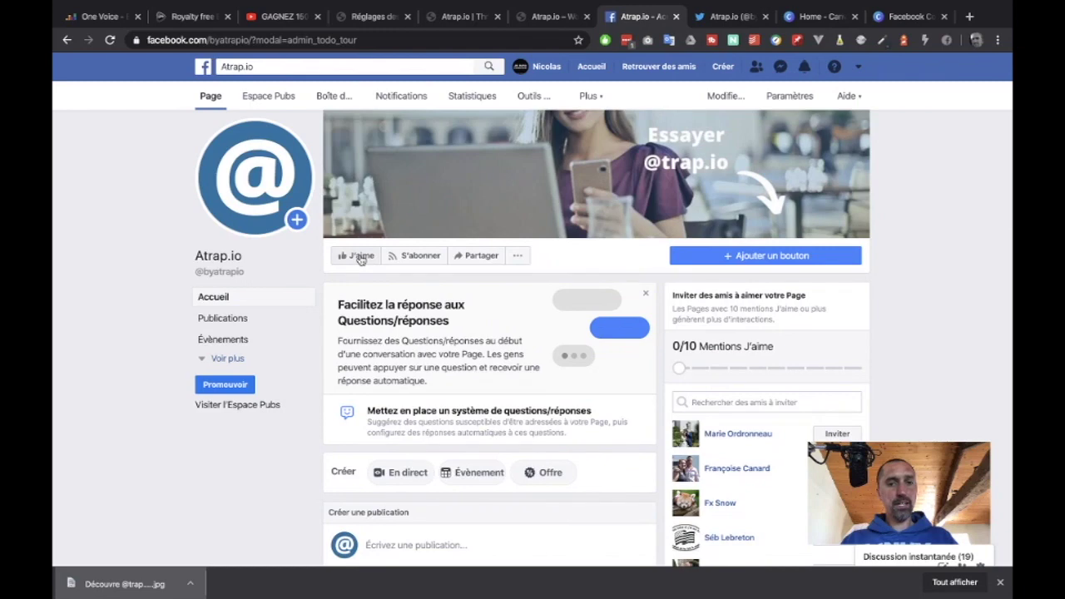
pyautogui.click(360, 257)
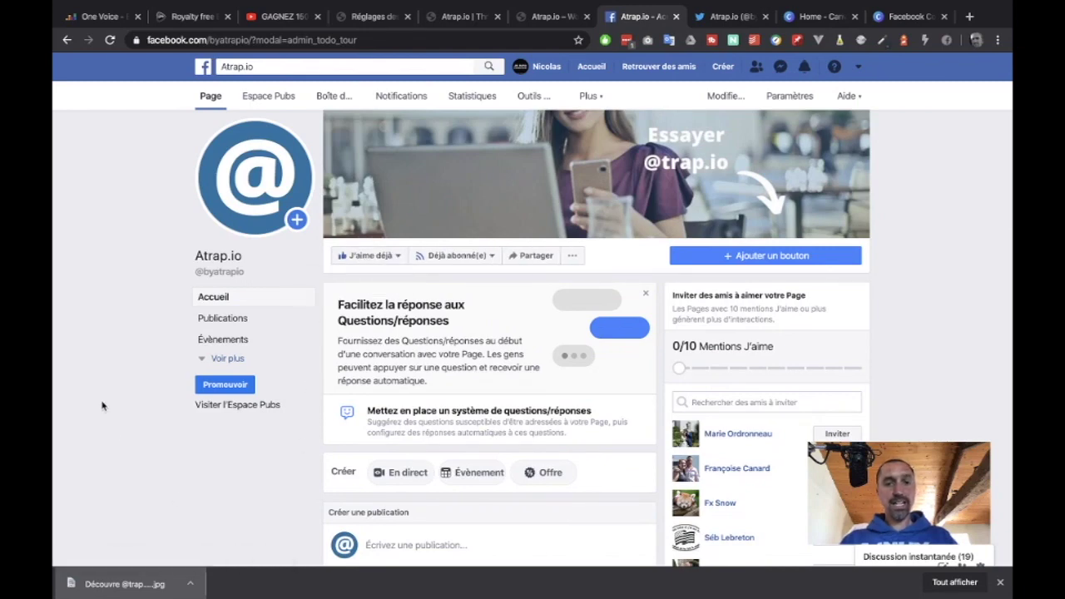
# Reload the Page to review its new update posts, then go to the Twitter profile
pyautogui.hotkey('ctrl', 'r')
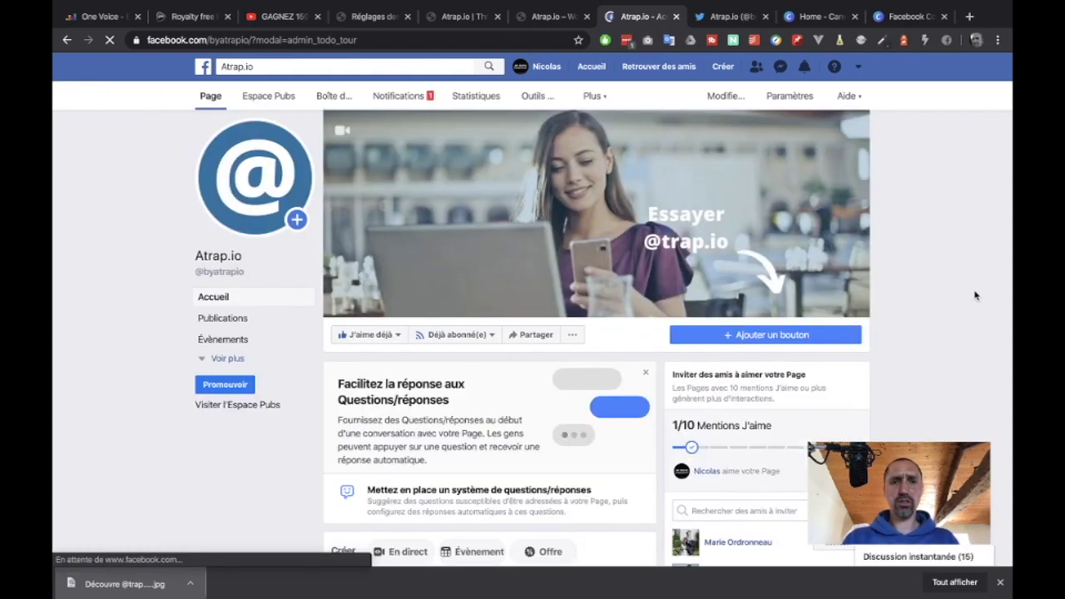
pyautogui.scroll(-10, 976, 295)
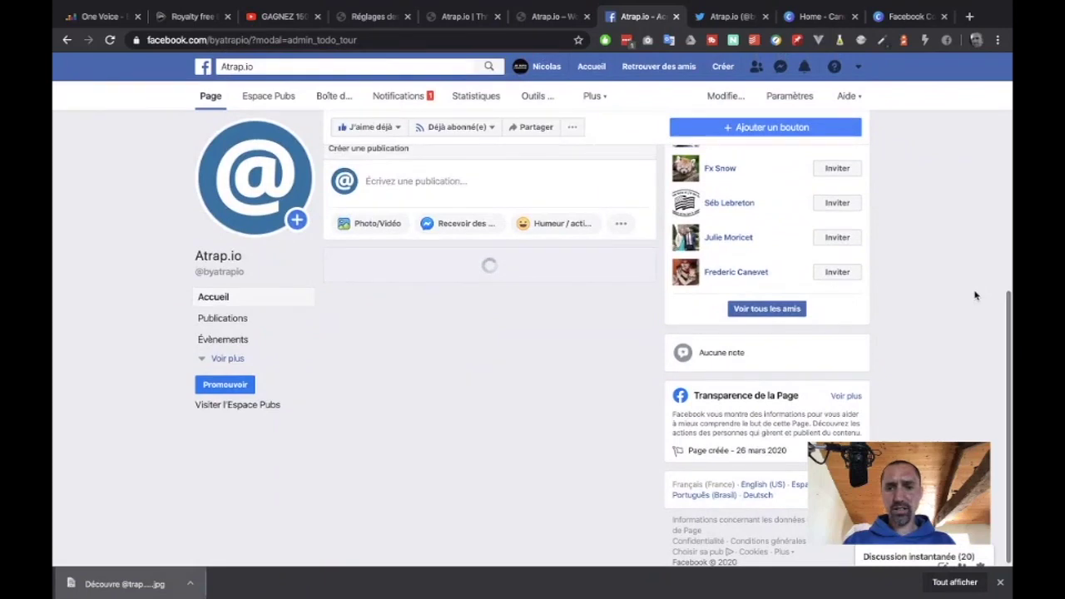
pyautogui.scroll(-6, 976, 295)
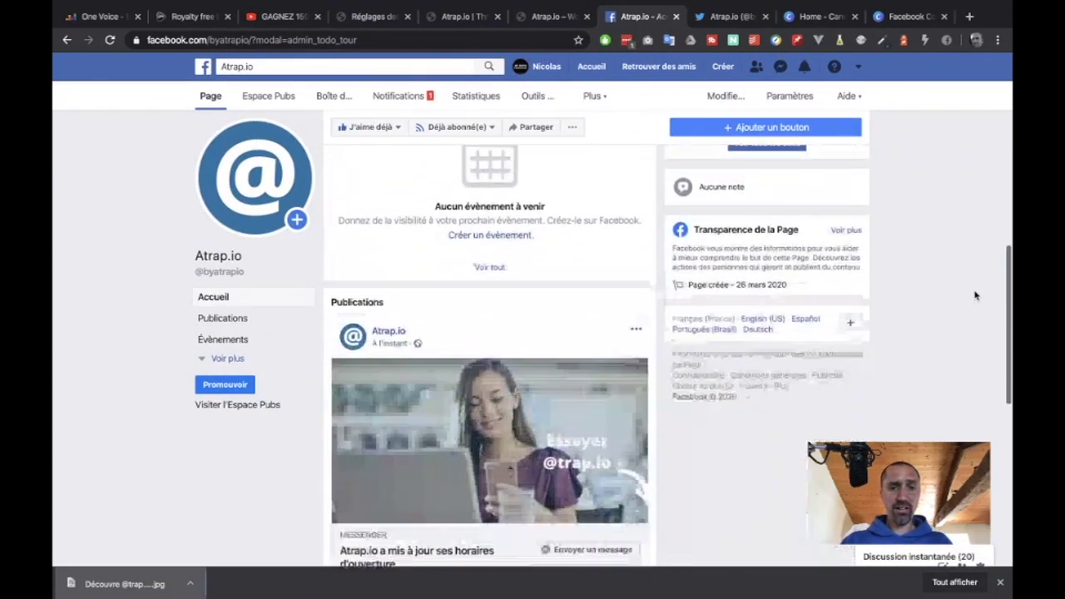
pyautogui.scroll(6, 975, 295)
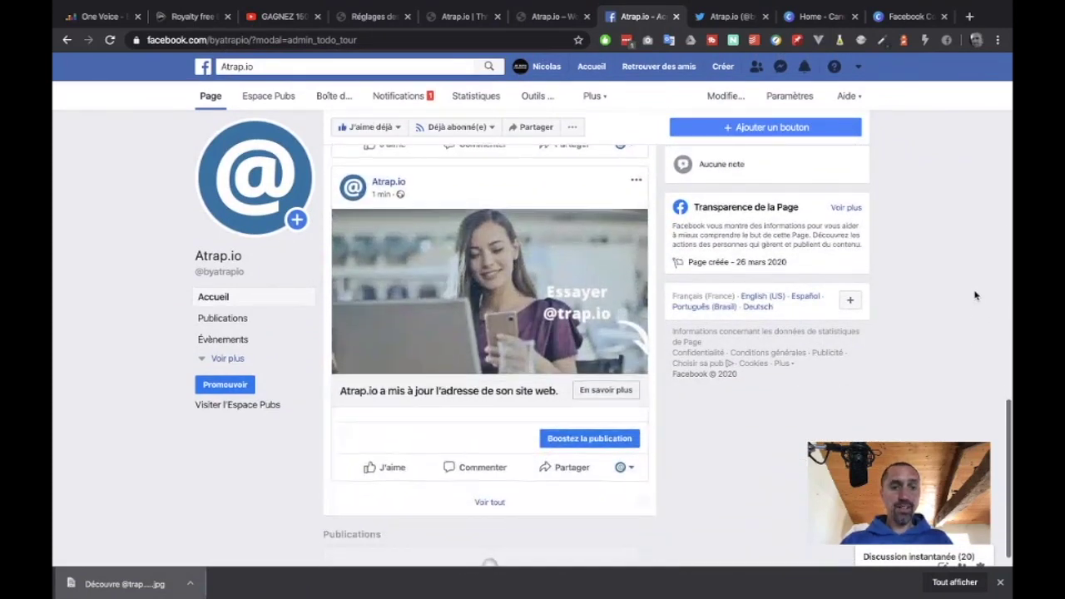
pyautogui.scroll(3, 976, 295)
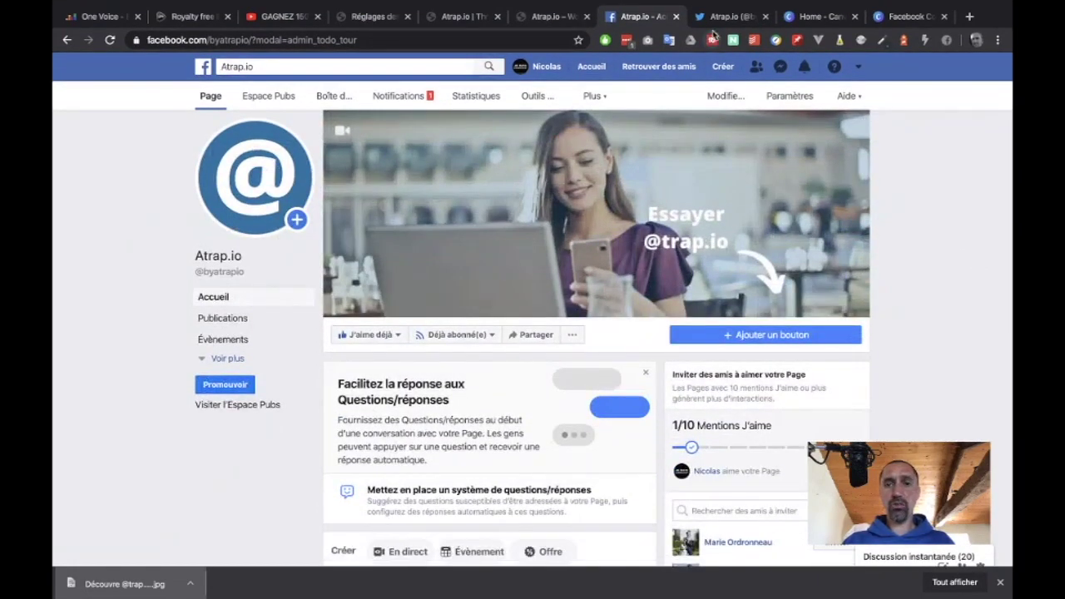
pyautogui.click(717, 17)
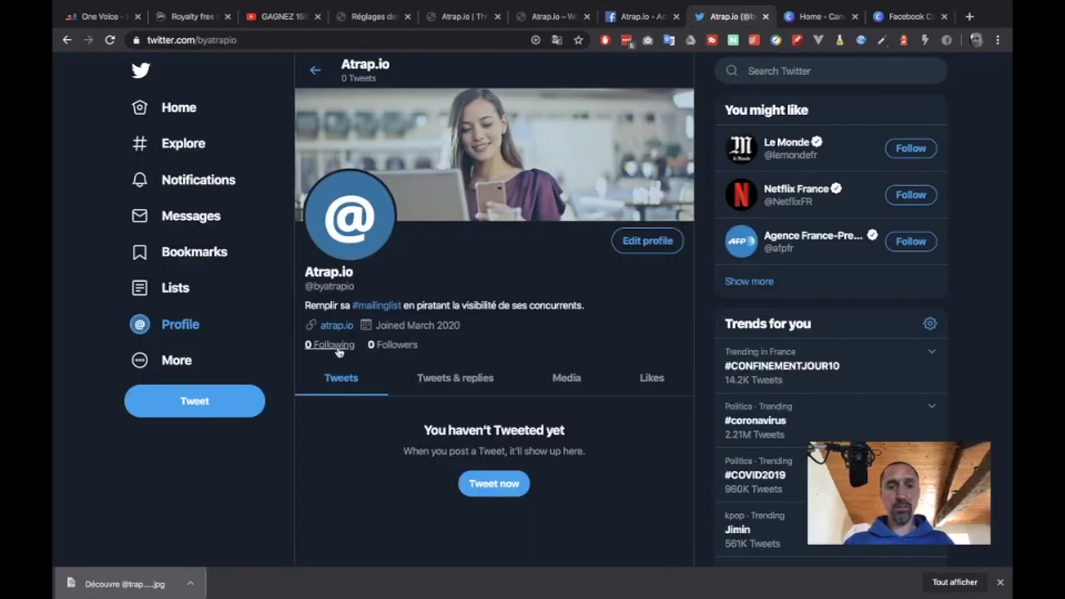
# Check the landing page preview, then cancel the pending background image change in Thrive Architect
pyautogui.click(541, 18)
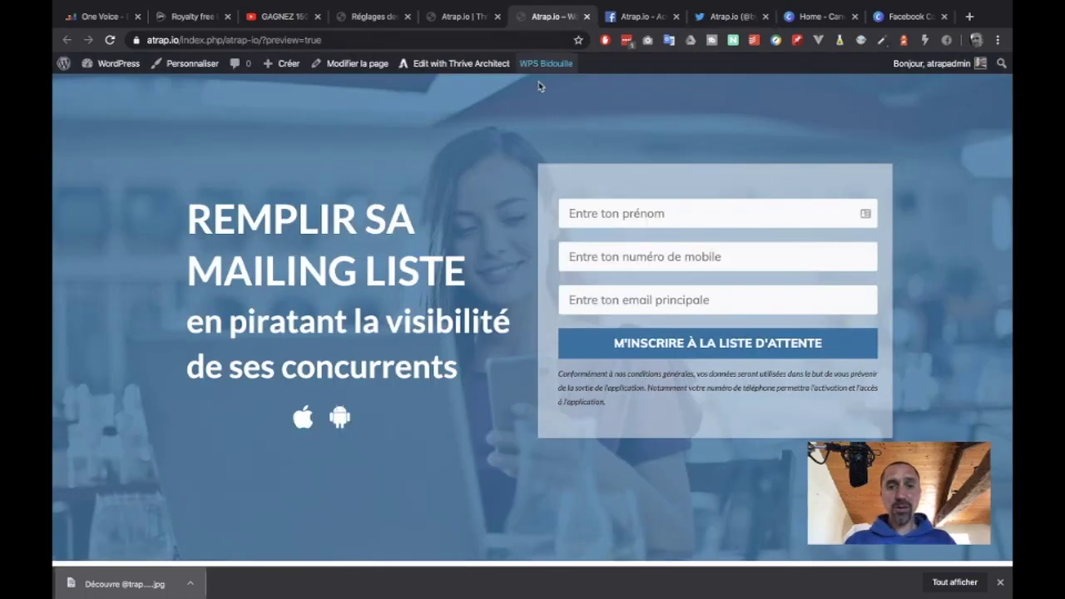
pyautogui.scroll(-10, 488, 158)
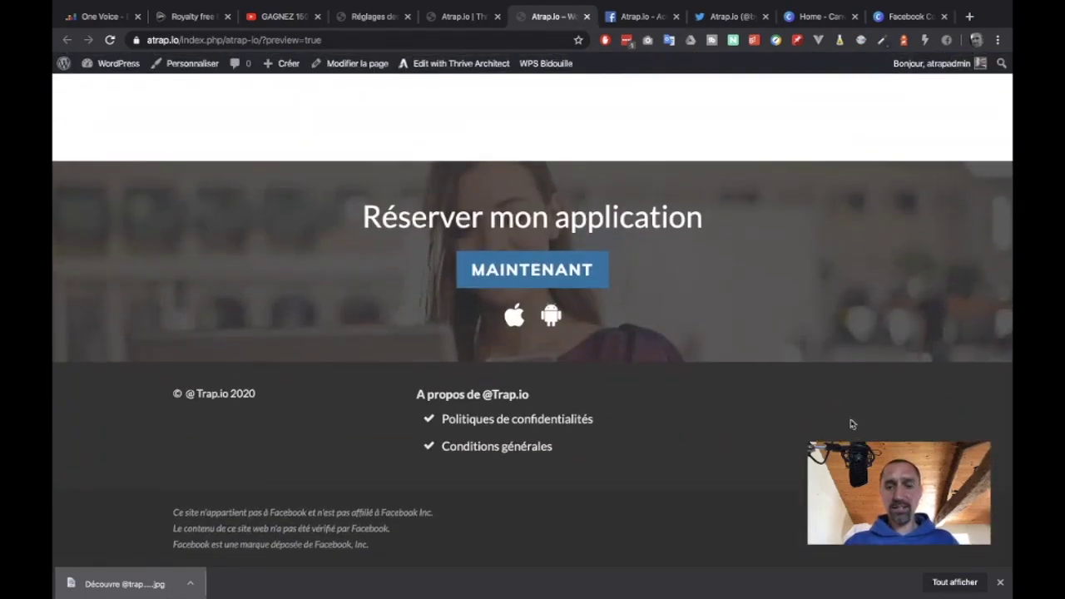
pyautogui.click(462, 16)
pyautogui.scroll(-10, 722, 372)
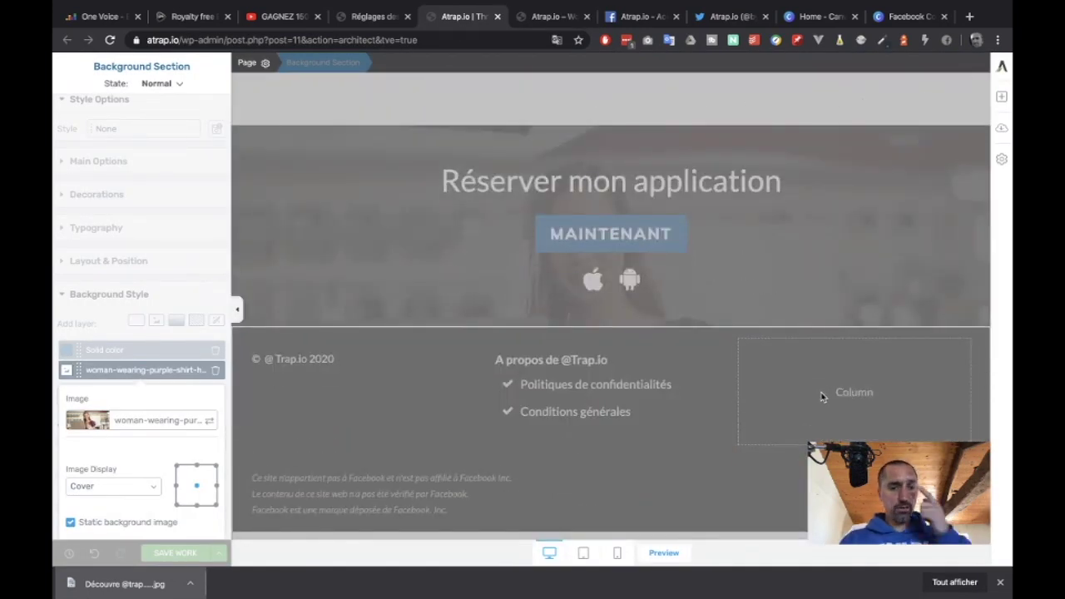
pyautogui.scroll(15, 390, 275)
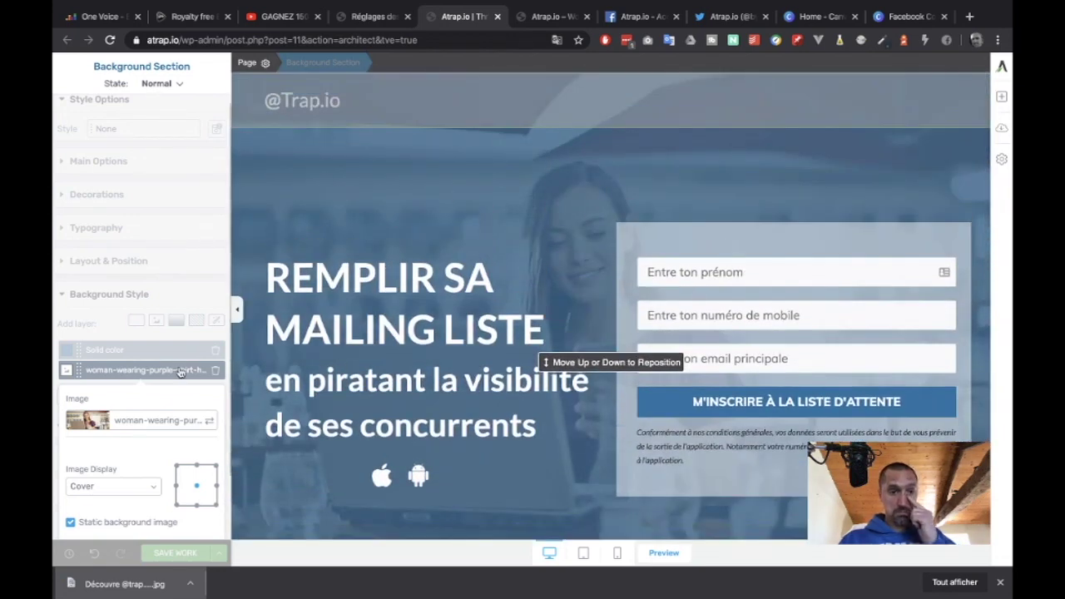
pyautogui.scroll(-1, 173, 380)
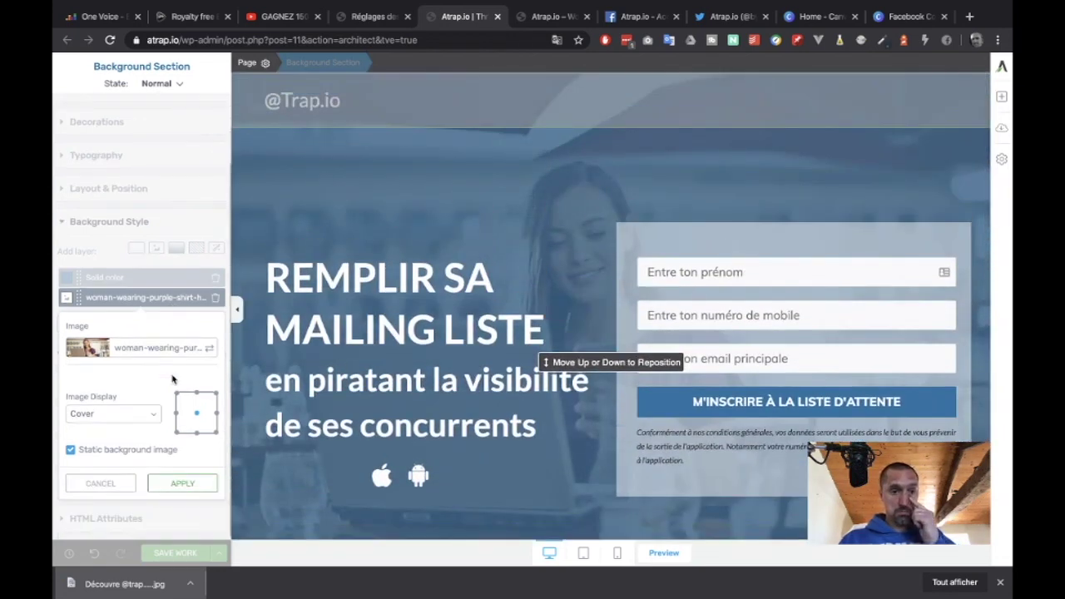
pyautogui.click(104, 484)
# Select the landing page footer and put it in edit mode
pyautogui.scroll(-10, 400, 329)
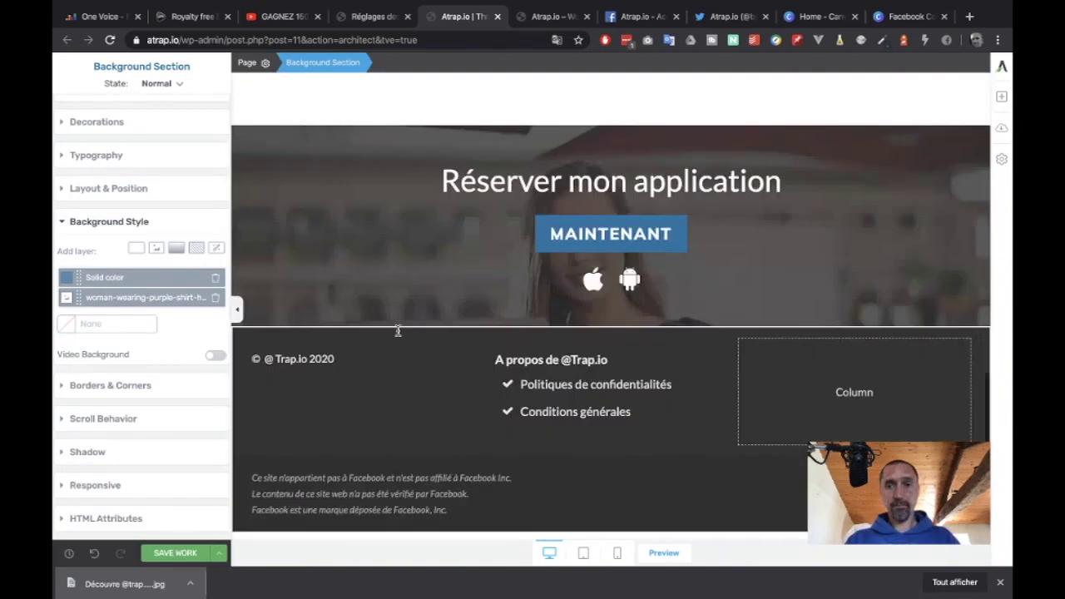
pyautogui.click(820, 405)
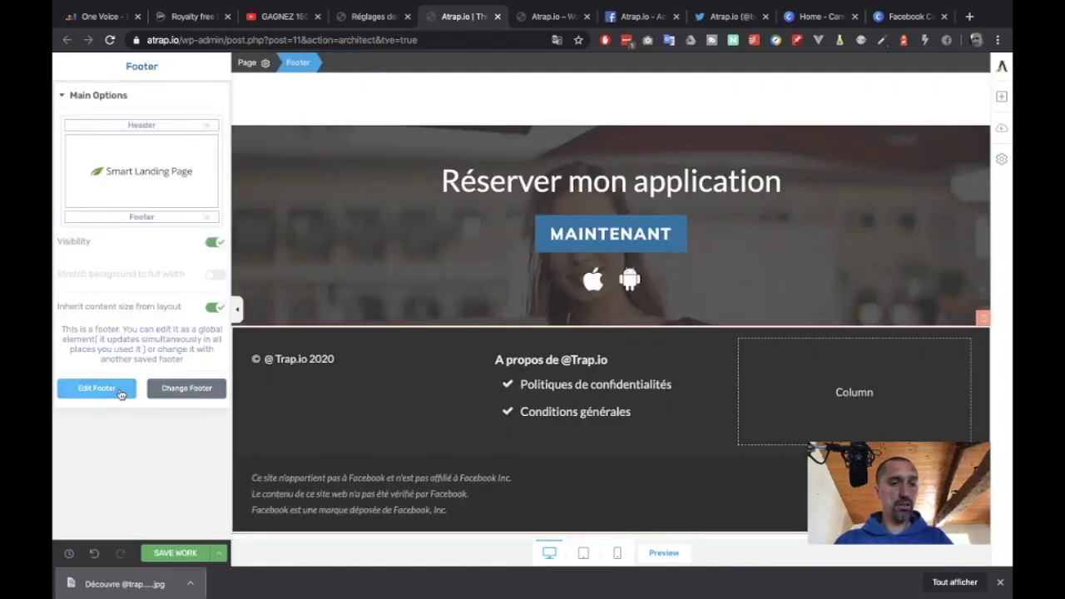
pyautogui.click(96, 389)
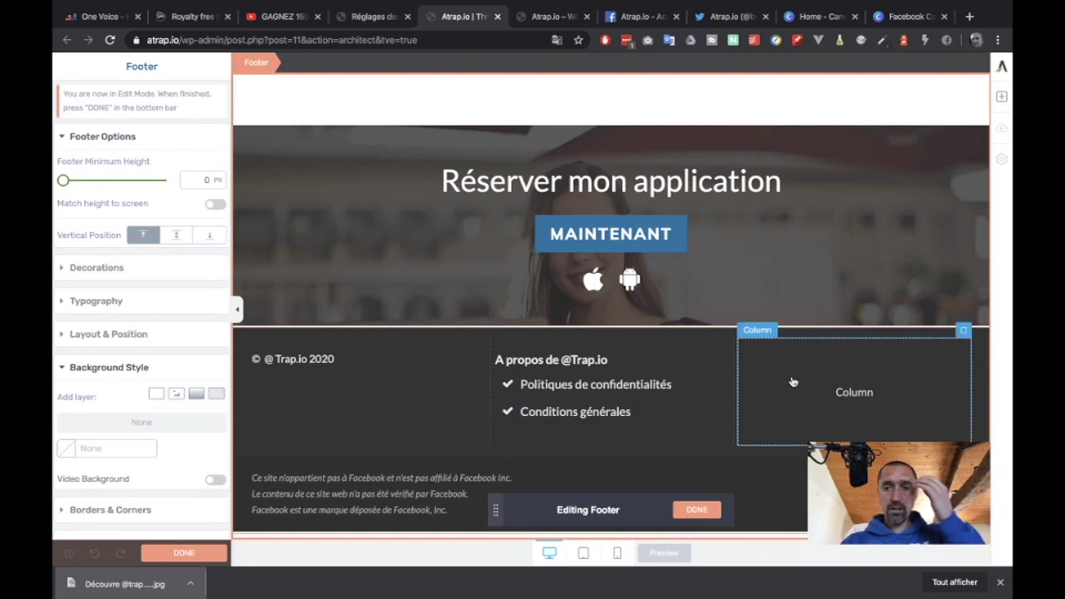
# Add a Text element into the empty third column of the footer
pyautogui.click(793, 382)
pyautogui.click(1002, 97)
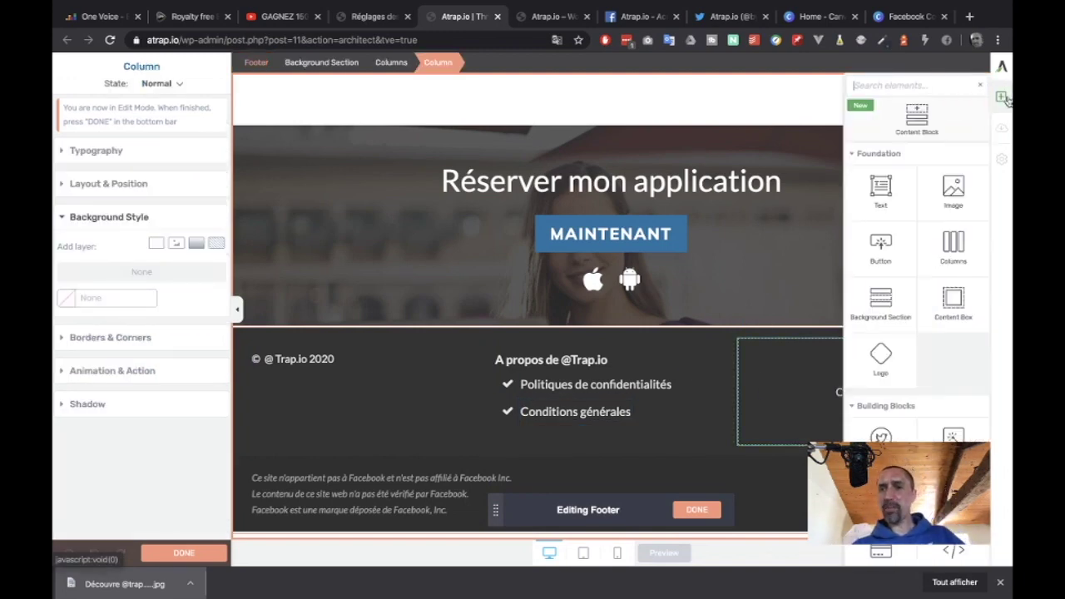
pyautogui.moveTo(884, 187); pyautogui.dragTo(824, 378)
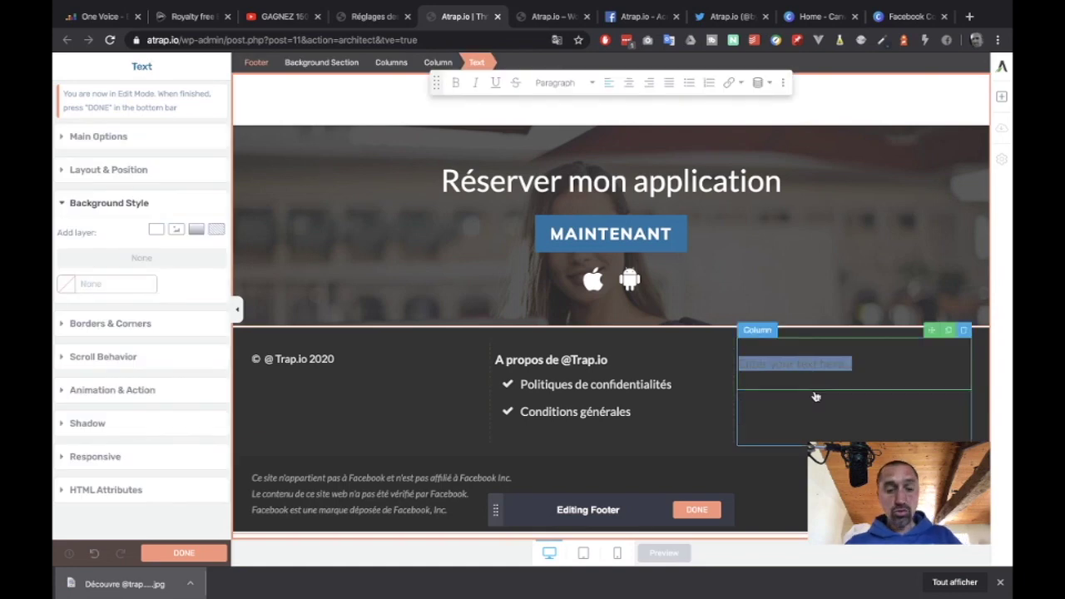
# Copy the footer links' light grey colour code #e8e8e8
pyautogui.click(591, 384)
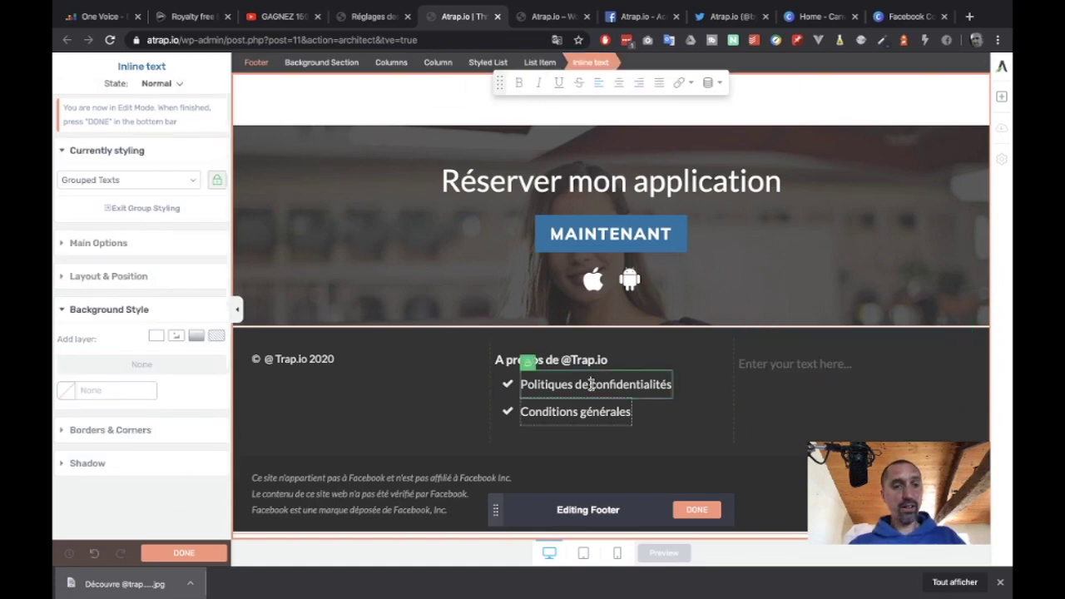
pyautogui.click(98, 244)
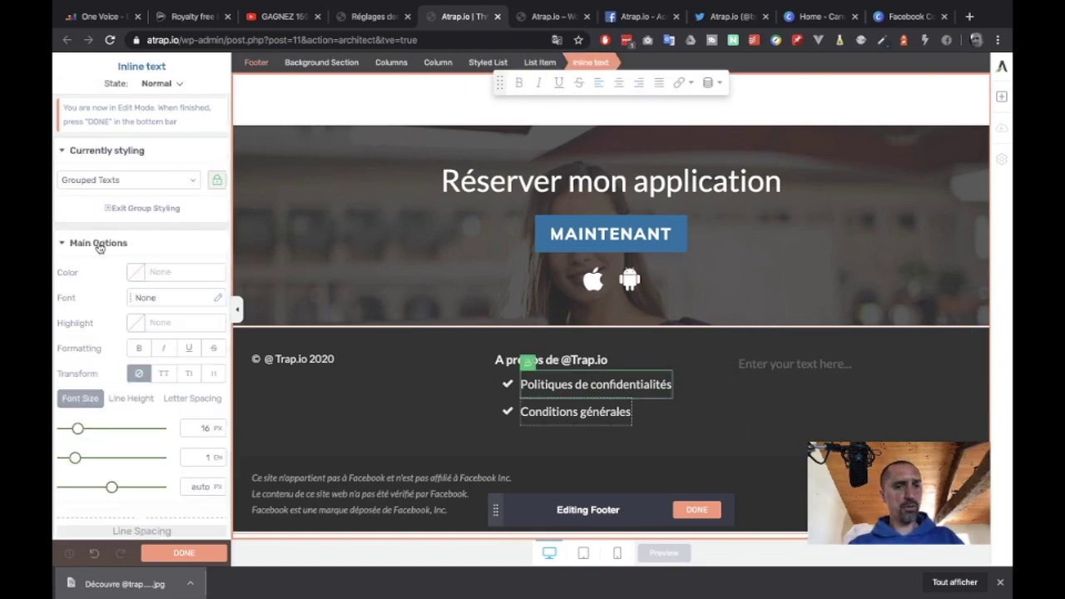
pyautogui.click(136, 271)
pyautogui.click(131, 451)
pyautogui.press('super+c')
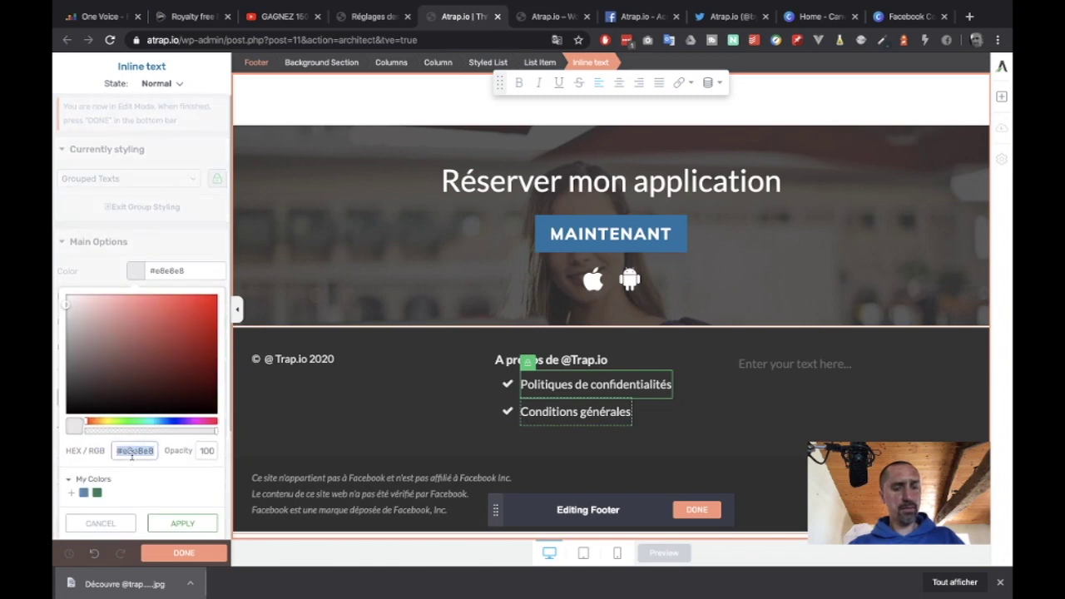
pyautogui.click(100, 523)
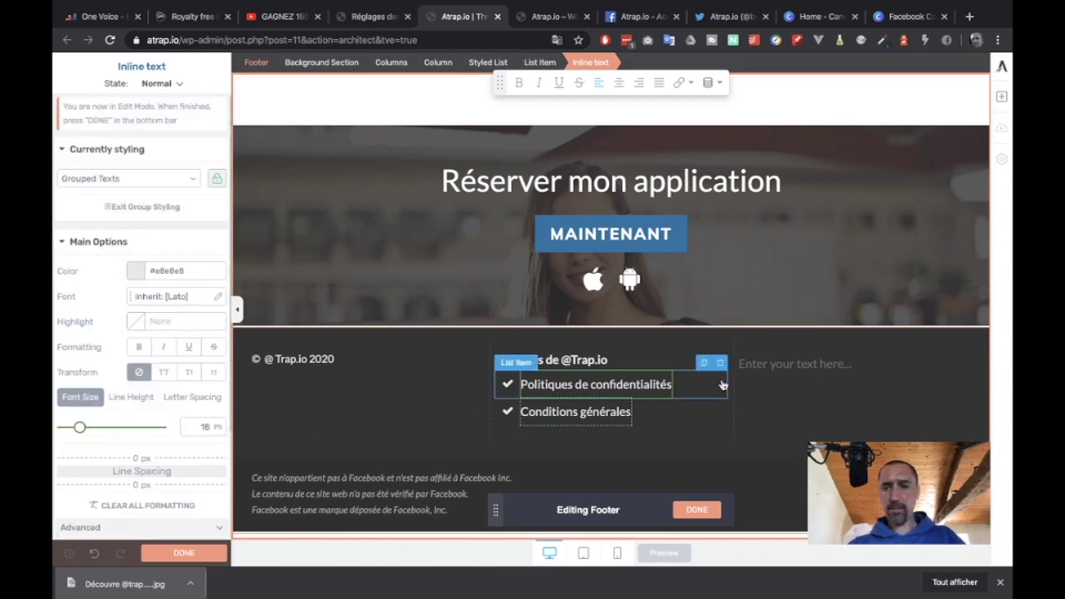
# Colour the new footer text box light grey #e8e8e8
pyautogui.click(787, 366)
pyautogui.click(786, 366)
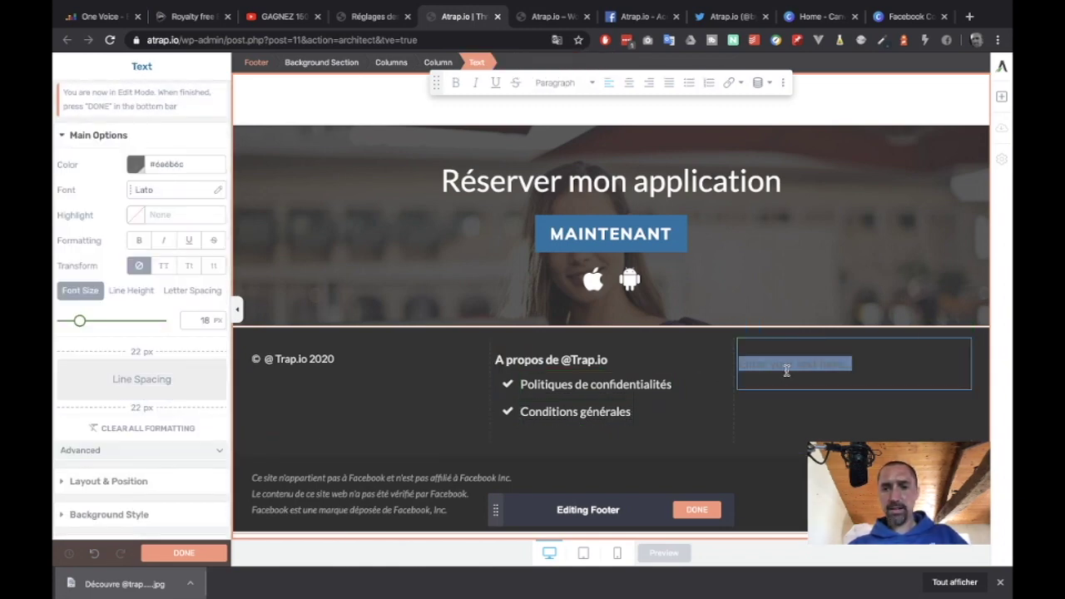
pyautogui.click(138, 167)
pyautogui.click(135, 344)
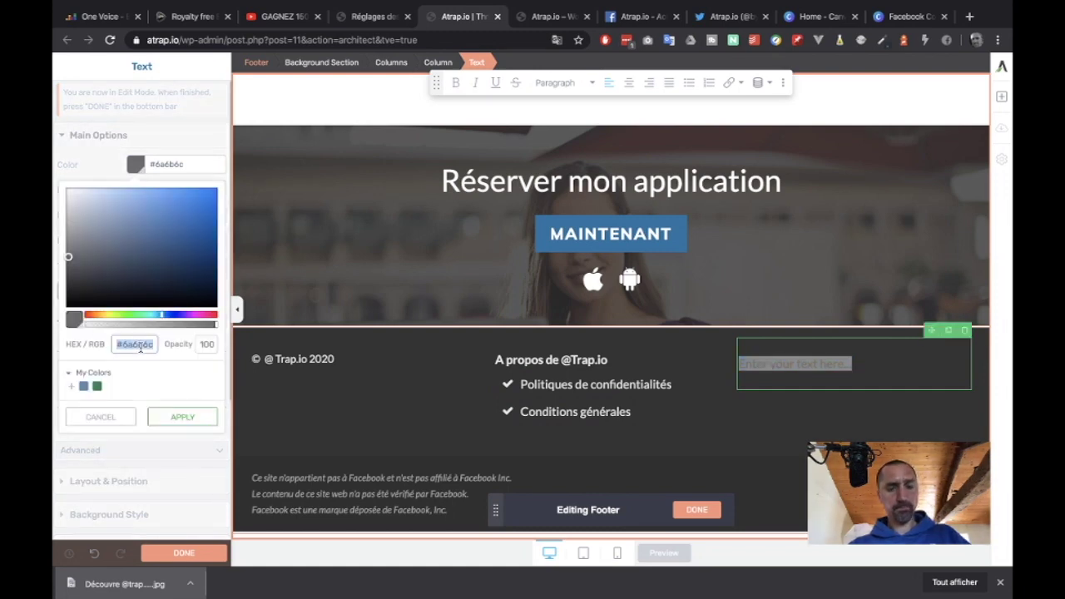
pyautogui.press('super+v')
pyautogui.click(166, 417)
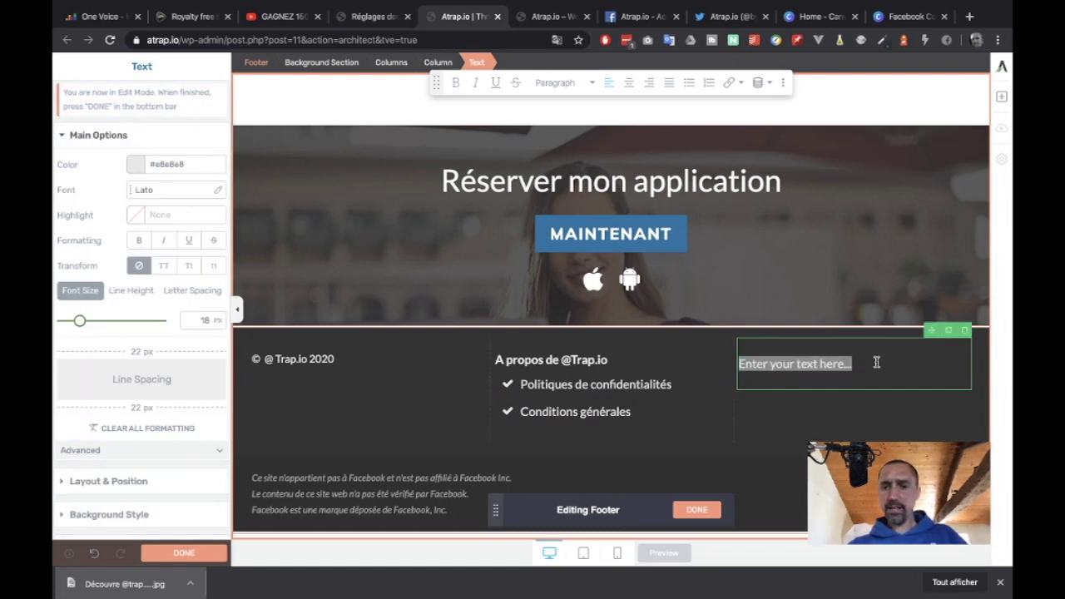
pyautogui.click(868, 367)
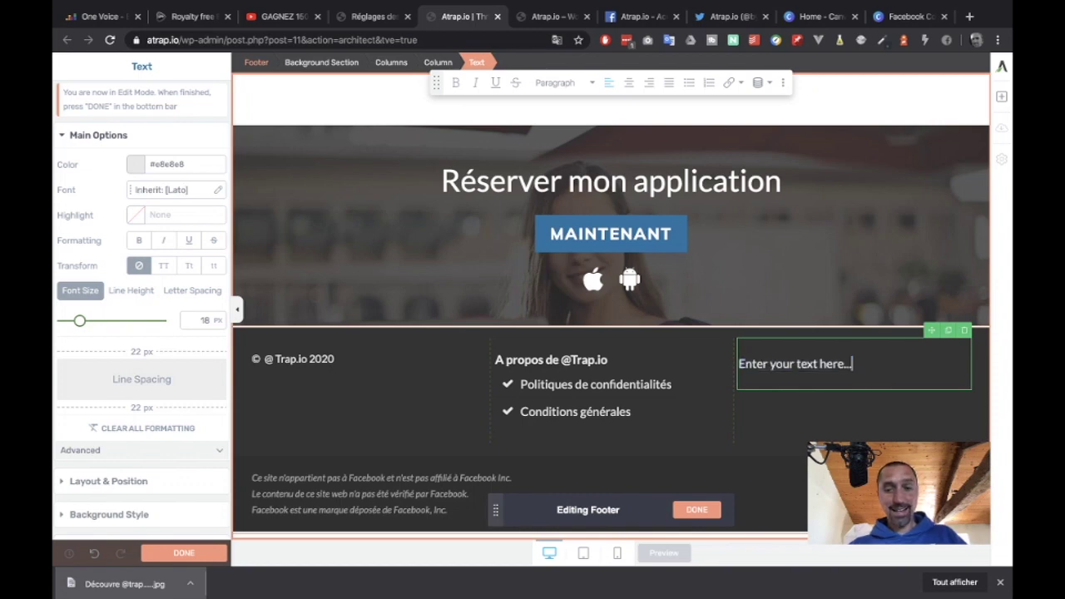
pyautogui.write('@')
pyautogui.press('super+a')
pyautogui.write('@')
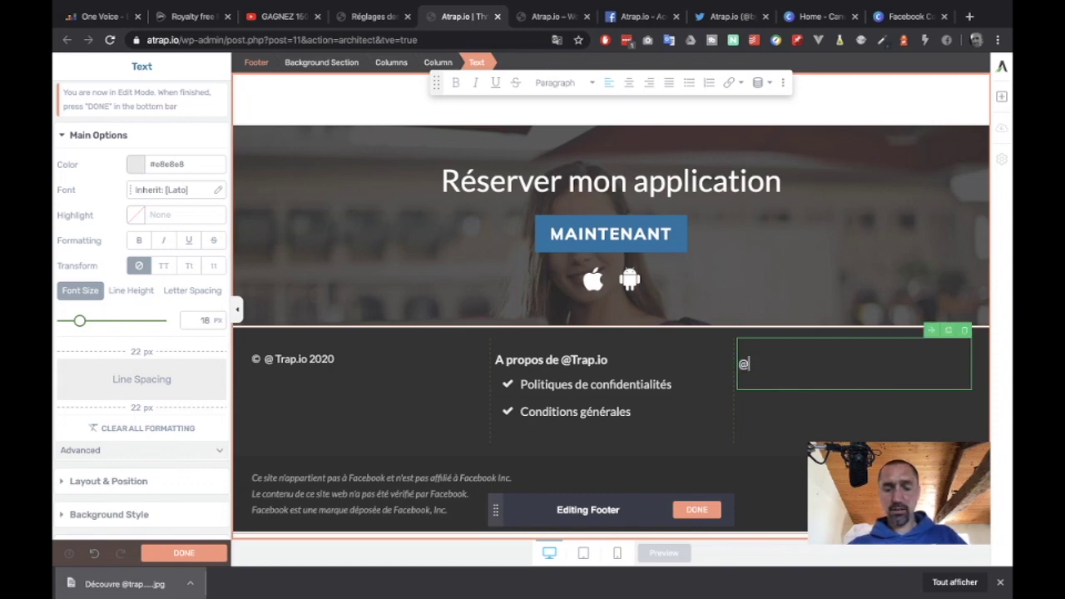
pyautogui.write('atrapio')
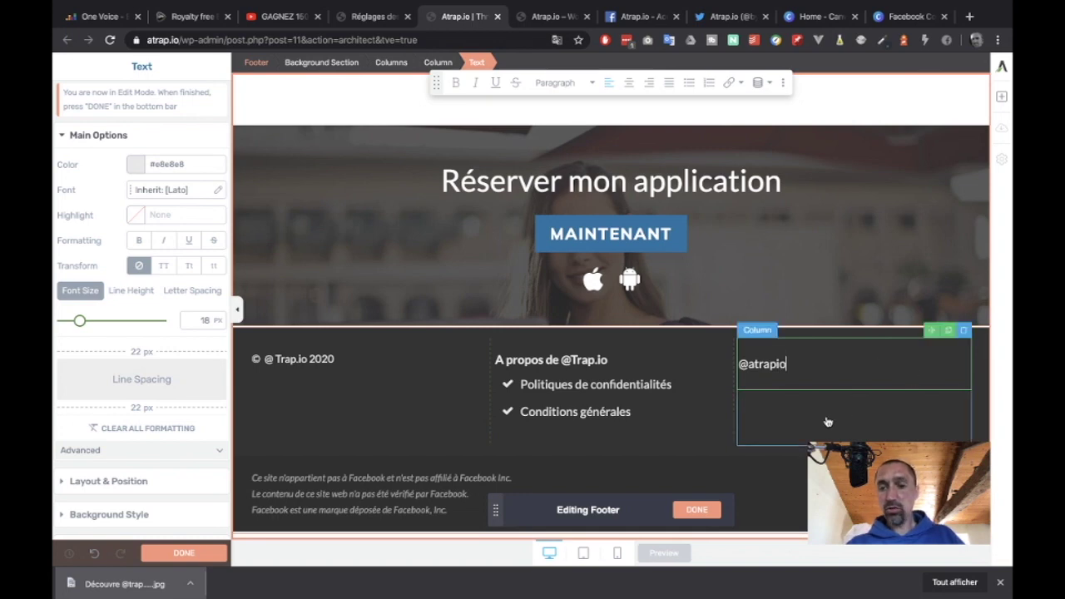
pyautogui.click(828, 423)
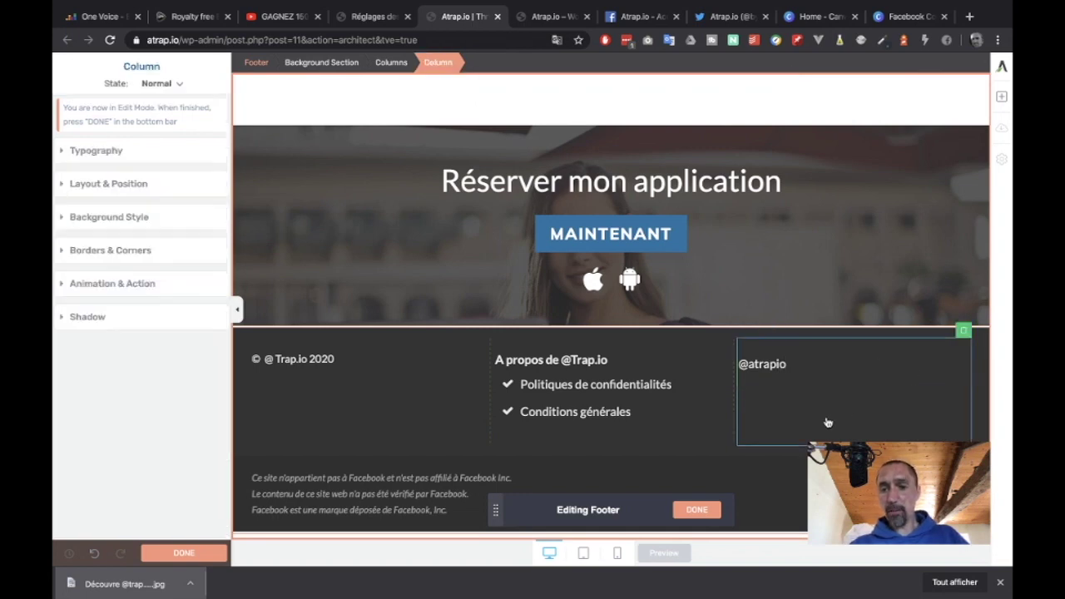
pyautogui.click(1001, 96)
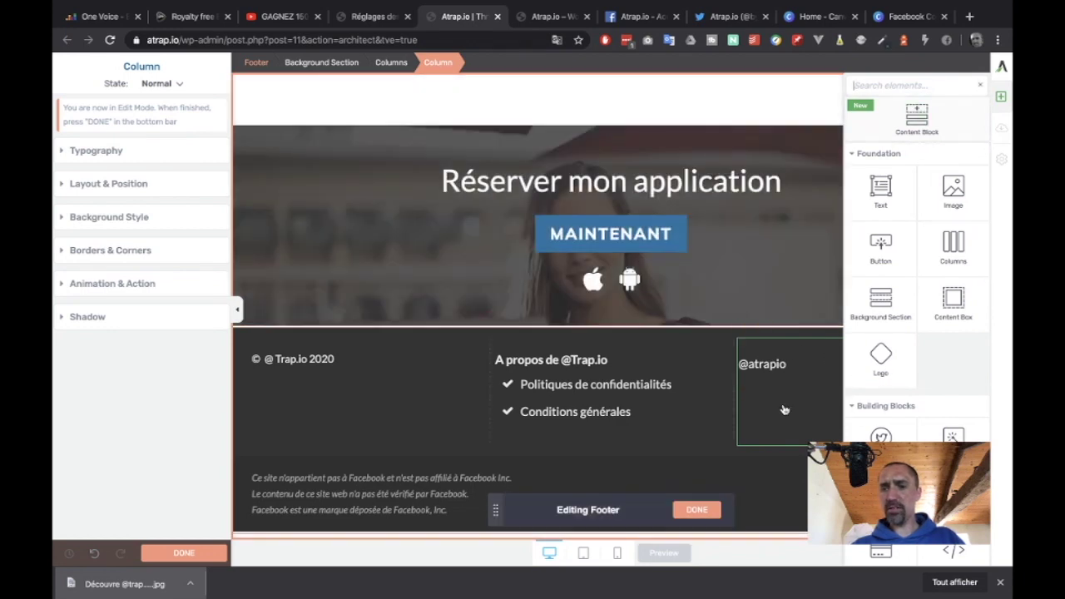
pyautogui.moveTo(953, 298); pyautogui.dragTo(824, 393)
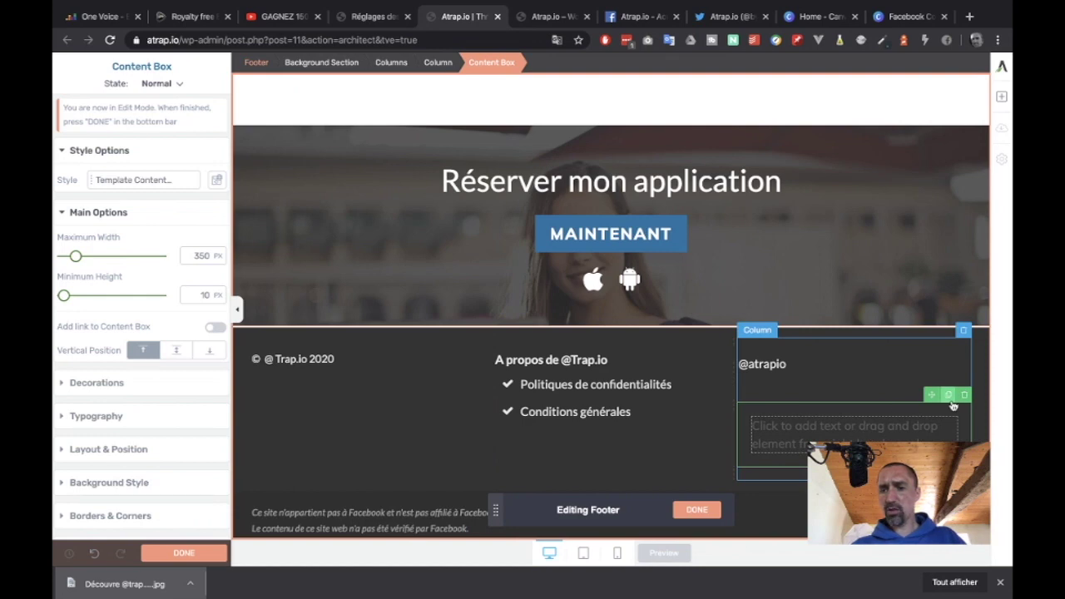
pyautogui.click(965, 394)
pyautogui.click(1003, 98)
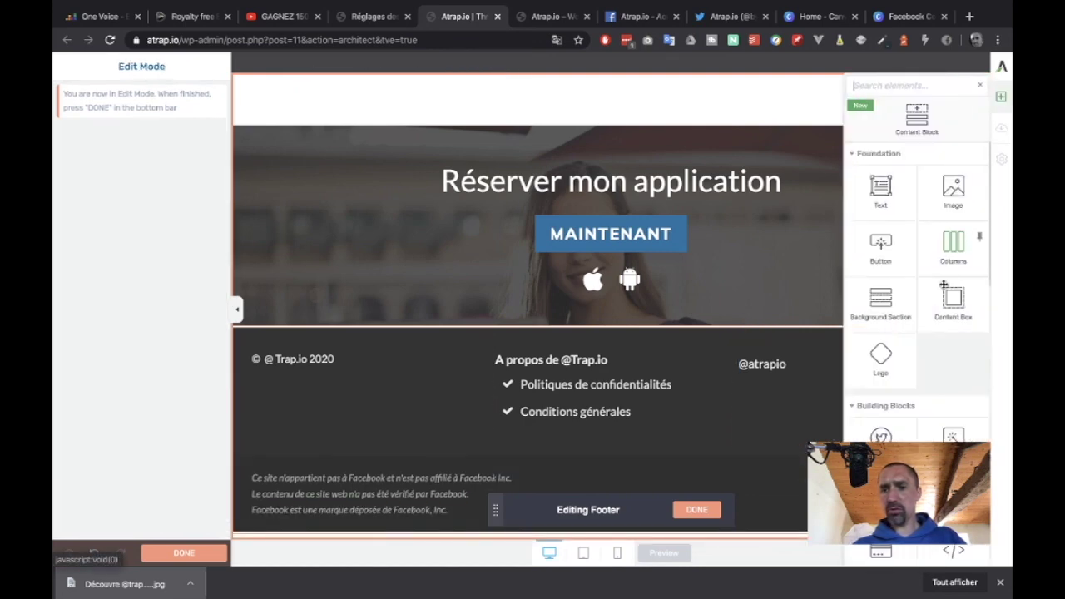
pyautogui.moveTo(969, 240); pyautogui.dragTo(823, 379)
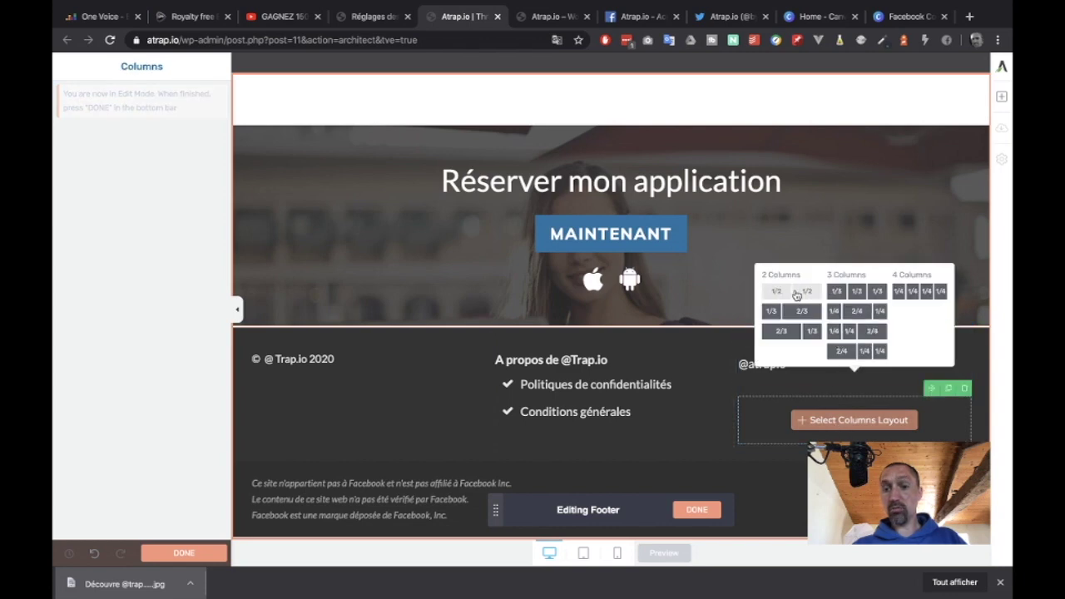
pyautogui.click(803, 291)
# Insert the Facebook icon, found by searching 'face', into the left column
pyautogui.click(811, 437)
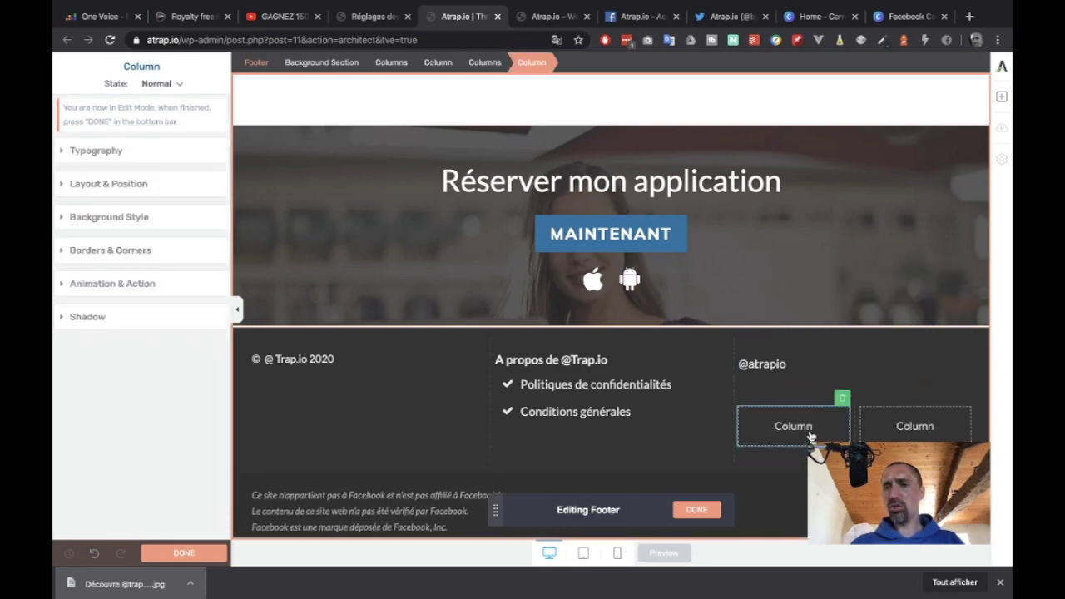
pyautogui.click(1002, 97)
pyautogui.scroll(-2, 865, 380)
pyautogui.scroll(-5, 866, 380)
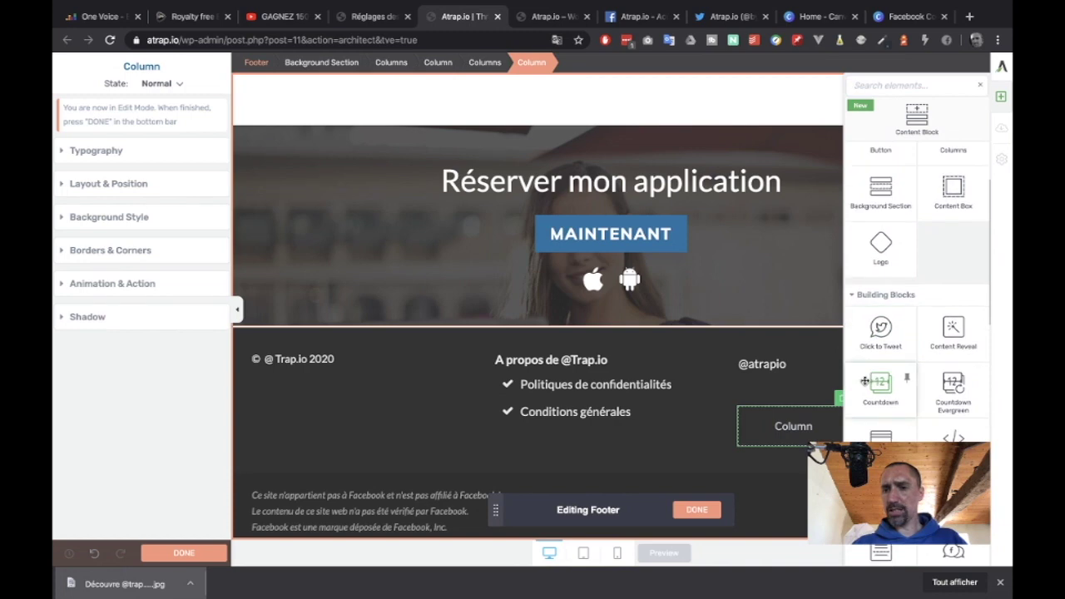
pyautogui.moveTo(865, 380); pyautogui.dragTo(803, 436)
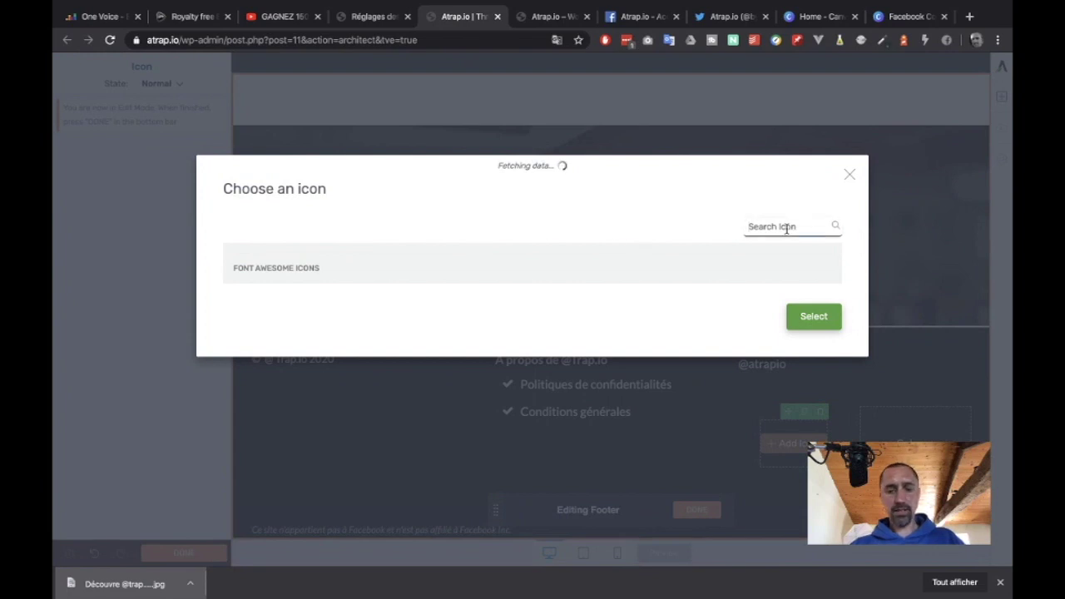
pyautogui.write('facebook')
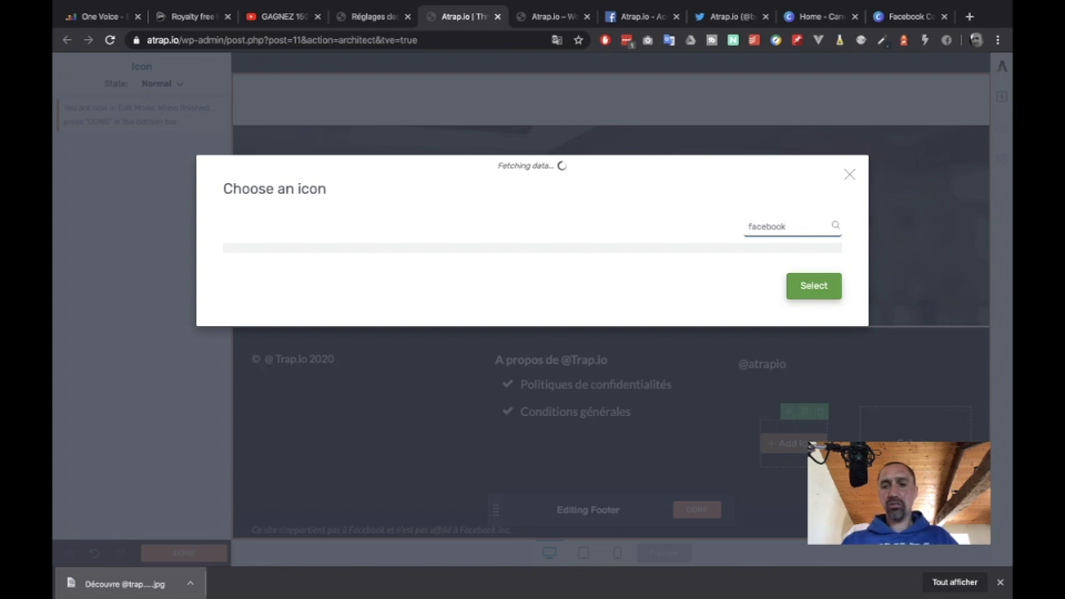
pyautogui.write('face')
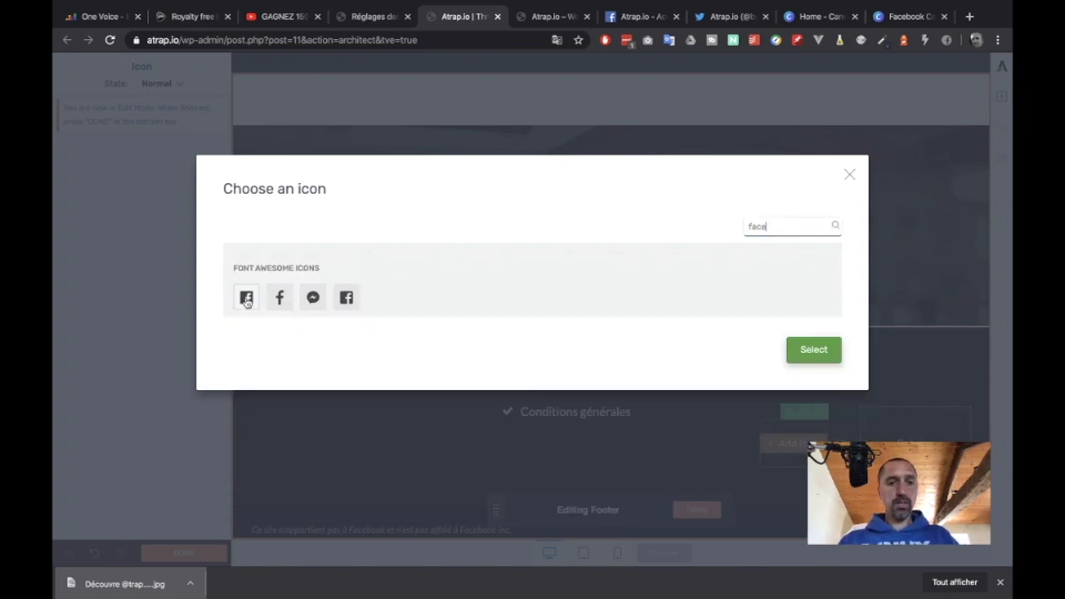
pyautogui.click(799, 349)
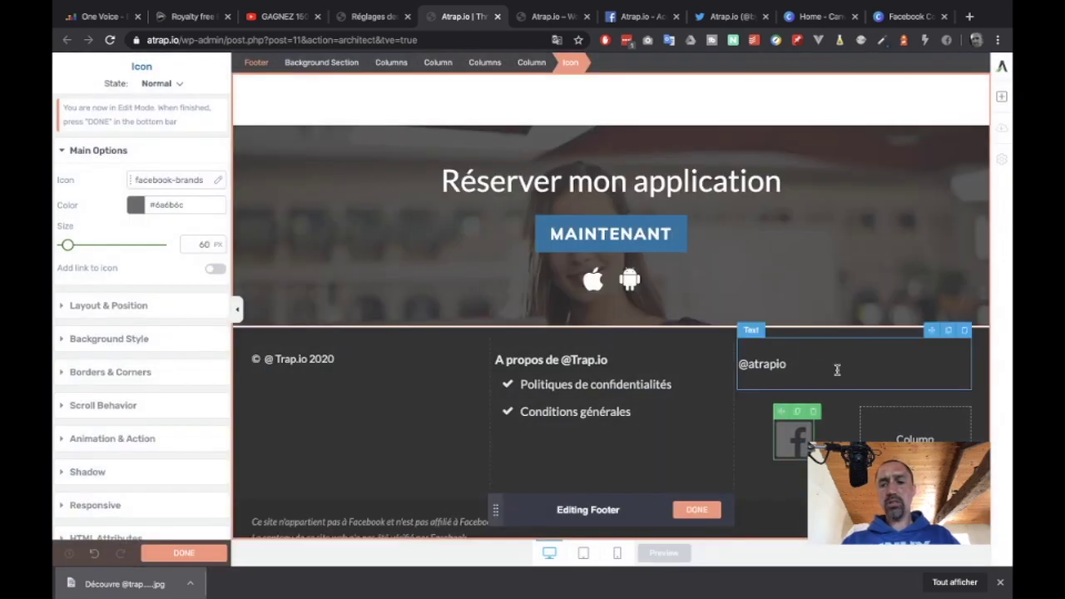
# Insert the twitter-square icon, found by searching 'twi', into the right-hand column
pyautogui.click(866, 393)
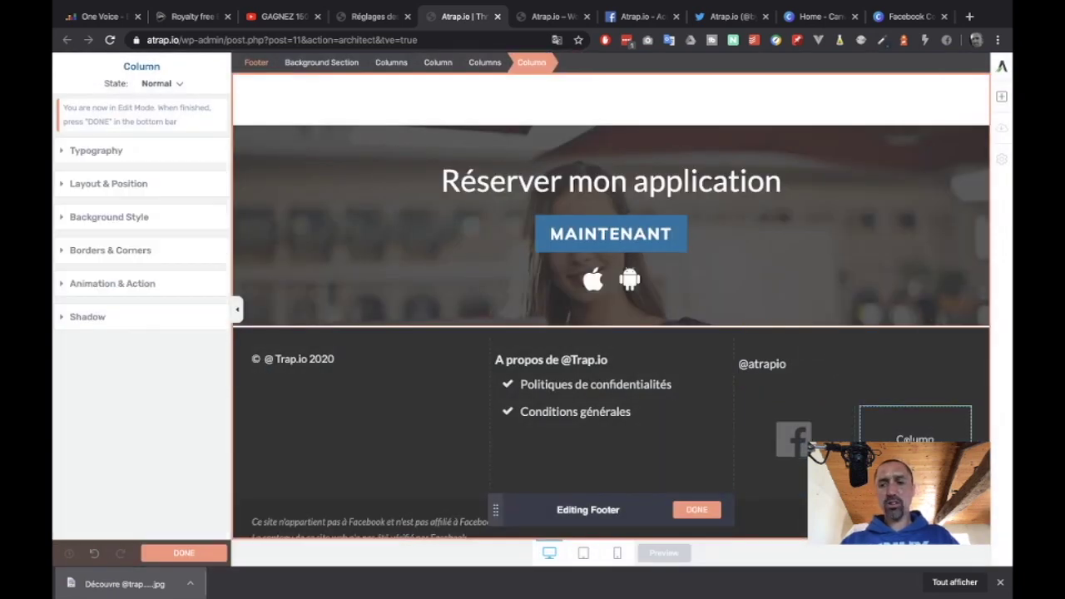
pyautogui.click(1001, 96)
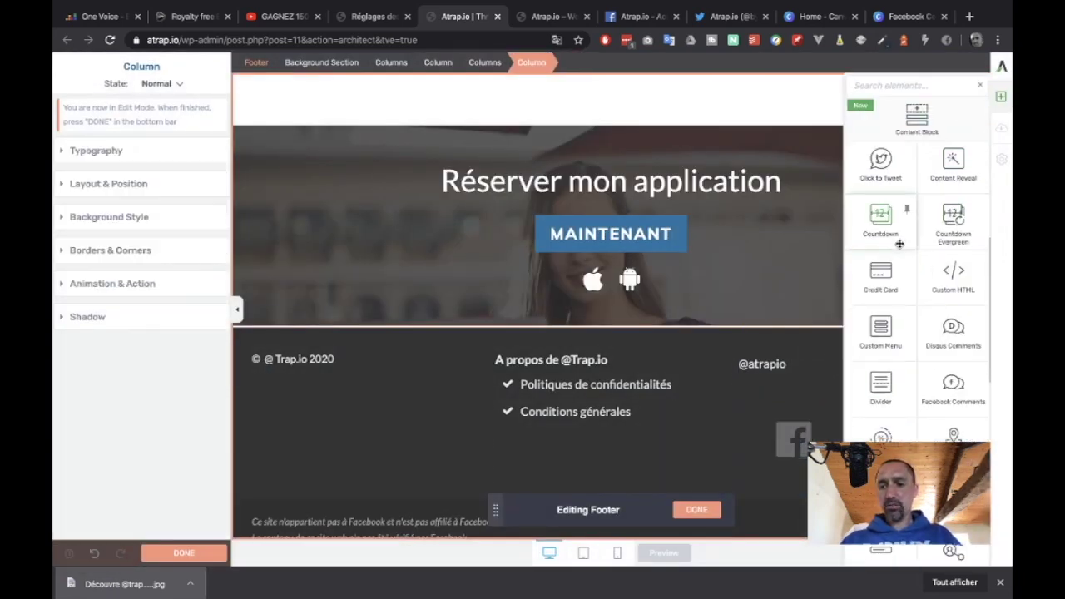
pyautogui.scroll(-2, 889, 290)
pyautogui.moveTo(880, 400); pyautogui.dragTo(925, 416)
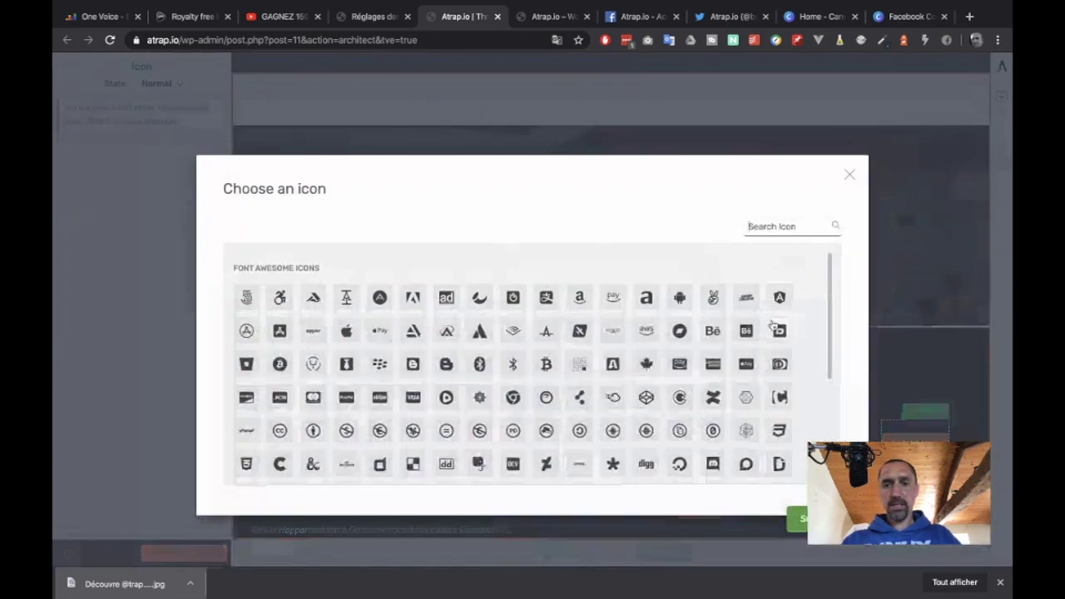
pyautogui.write('twi')
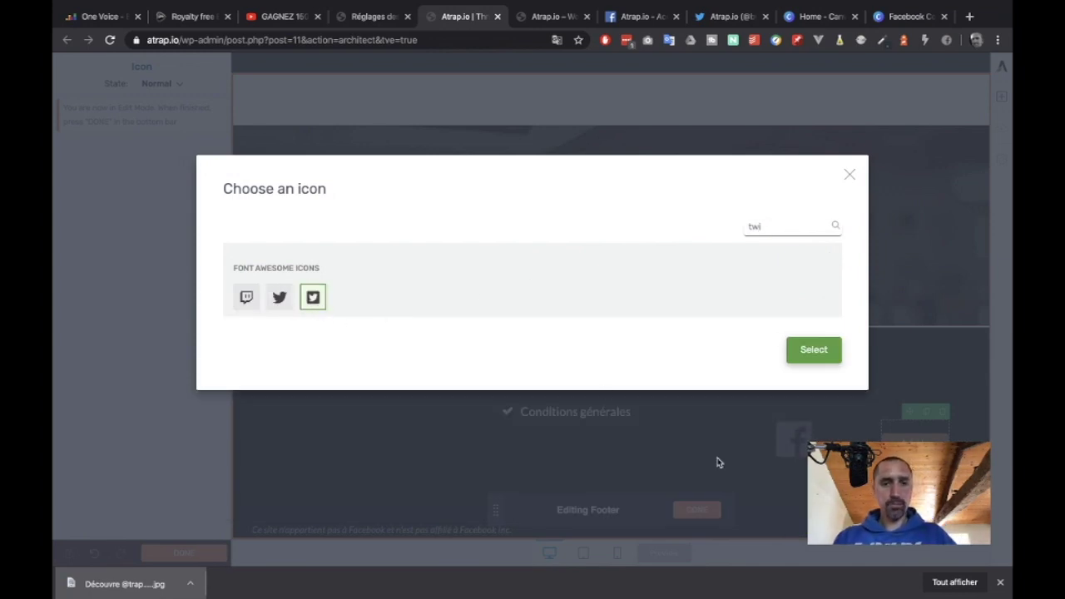
pyautogui.click(813, 353)
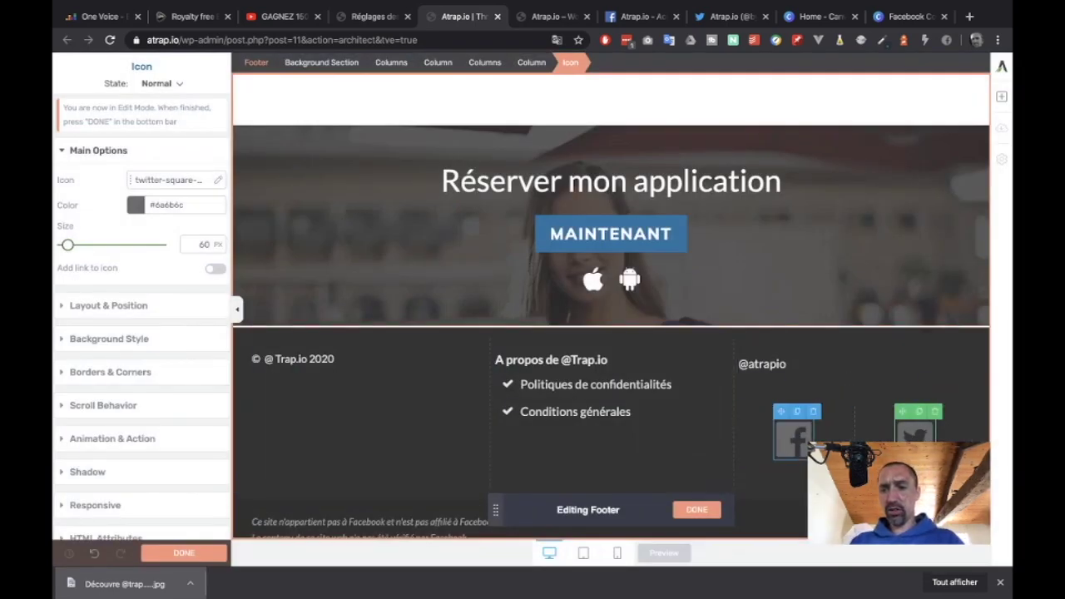
pyautogui.click(813, 373)
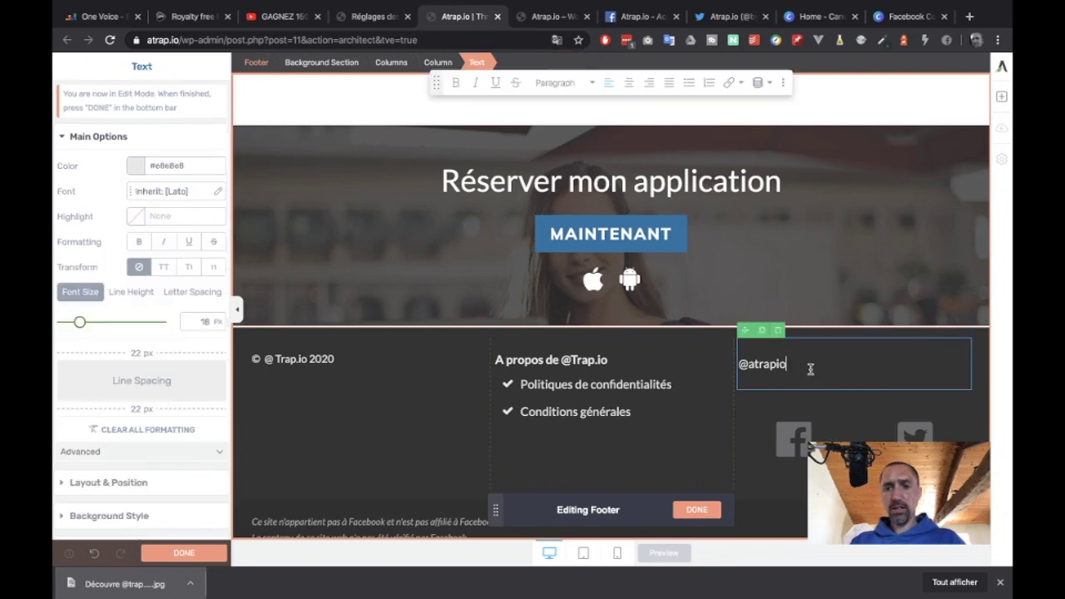
pyautogui.click(629, 82)
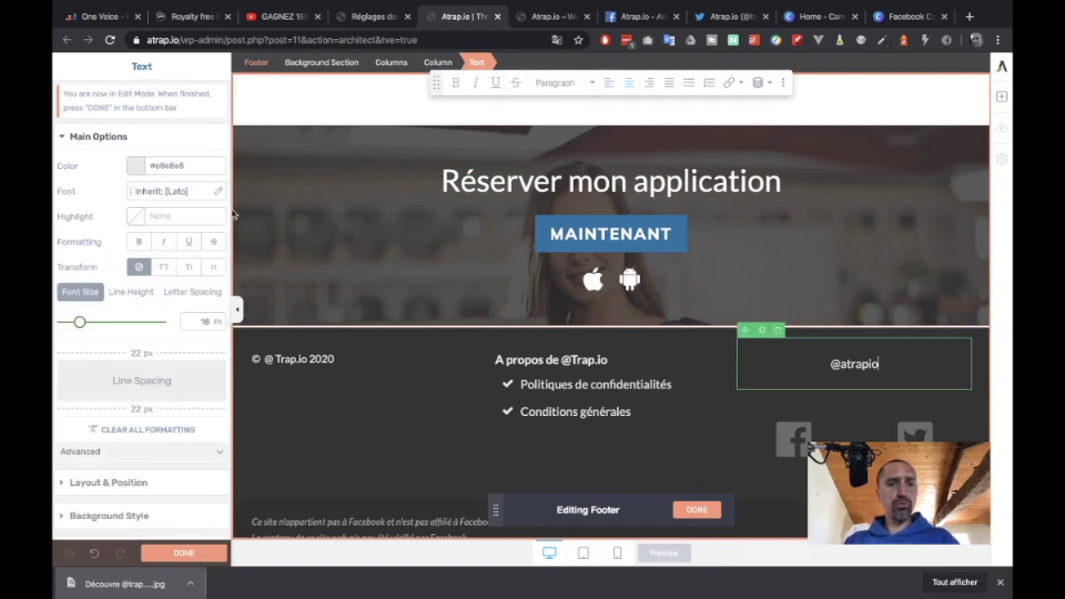
pyautogui.moveTo(139, 354)
pyautogui.mouseDown()
pyautogui.moveTo(145, 391)
pyautogui.moveTo(142, 363)
pyautogui.mouseUp()
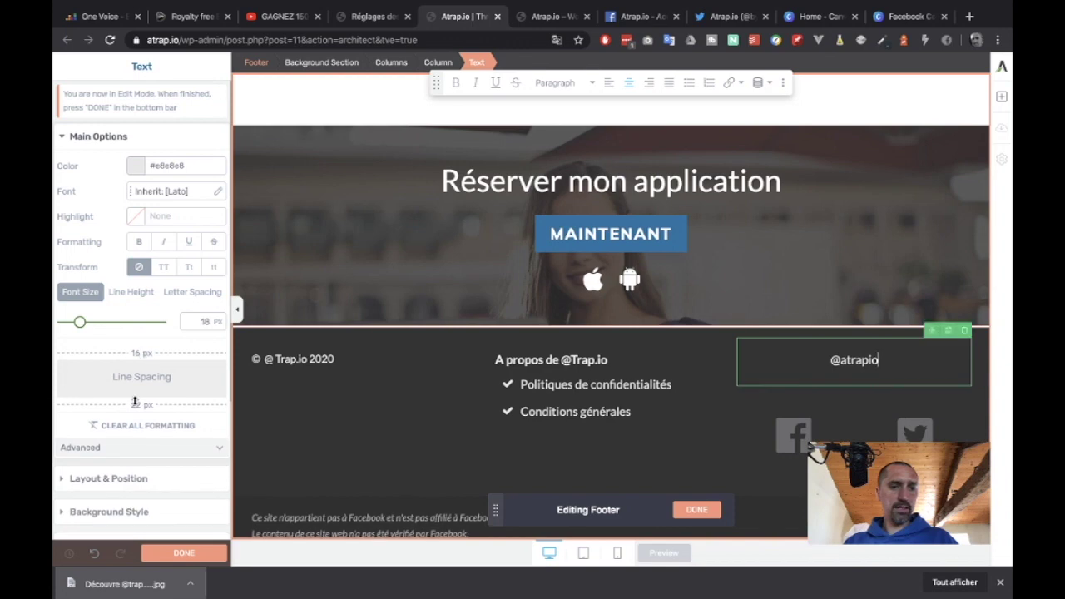
pyautogui.moveTo(135, 404); pyautogui.dragTo(135, 367)
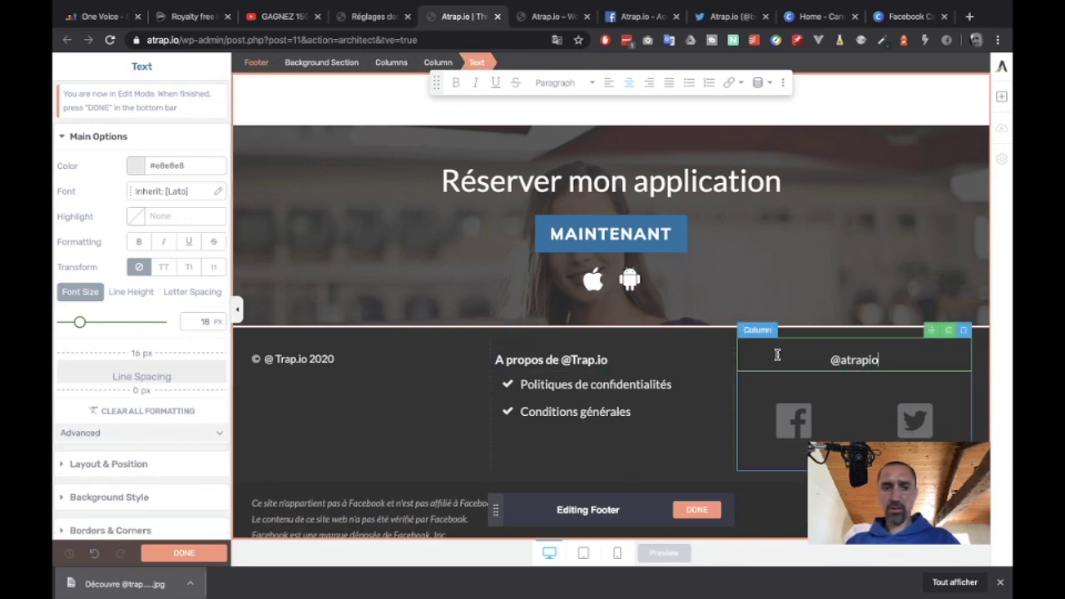
pyautogui.click(104, 471)
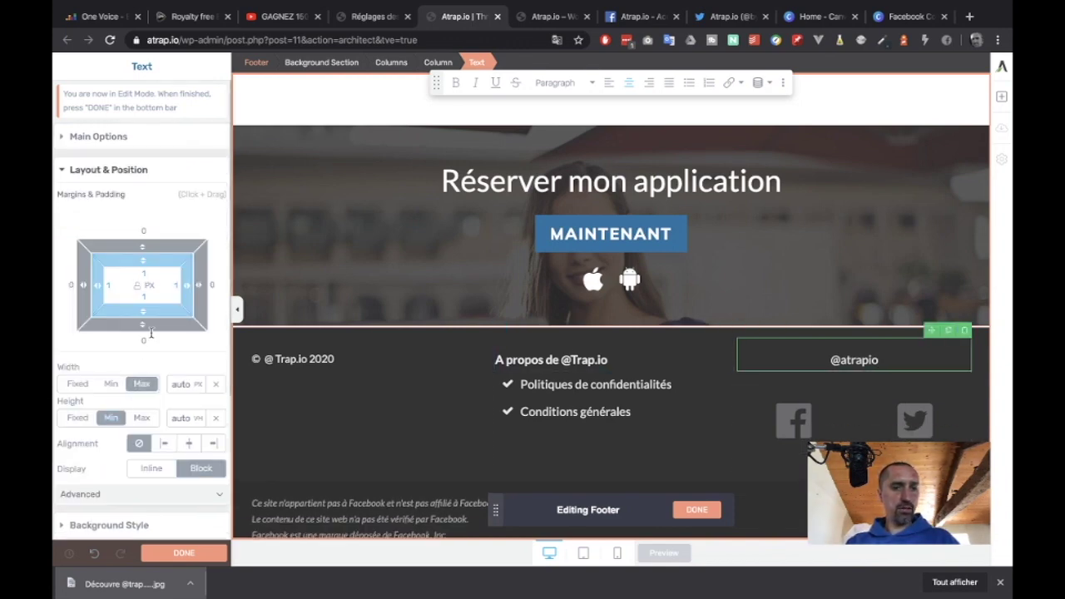
# Select the Columns row holding both social icons, undoing an accidental Facebook duplicate
pyautogui.click(828, 394)
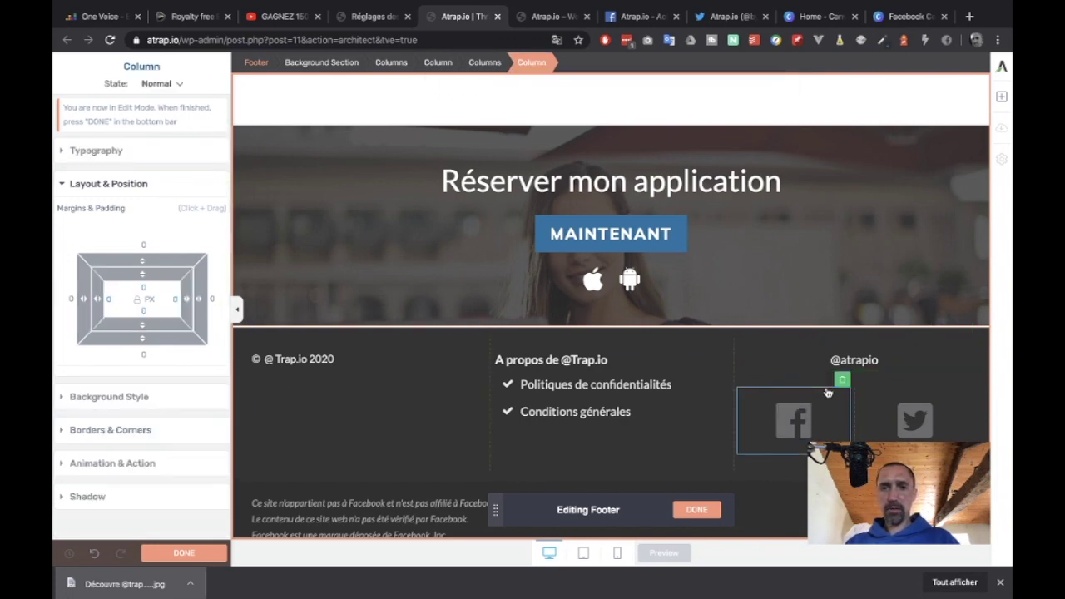
pyautogui.click(485, 63)
pyautogui.click(437, 63)
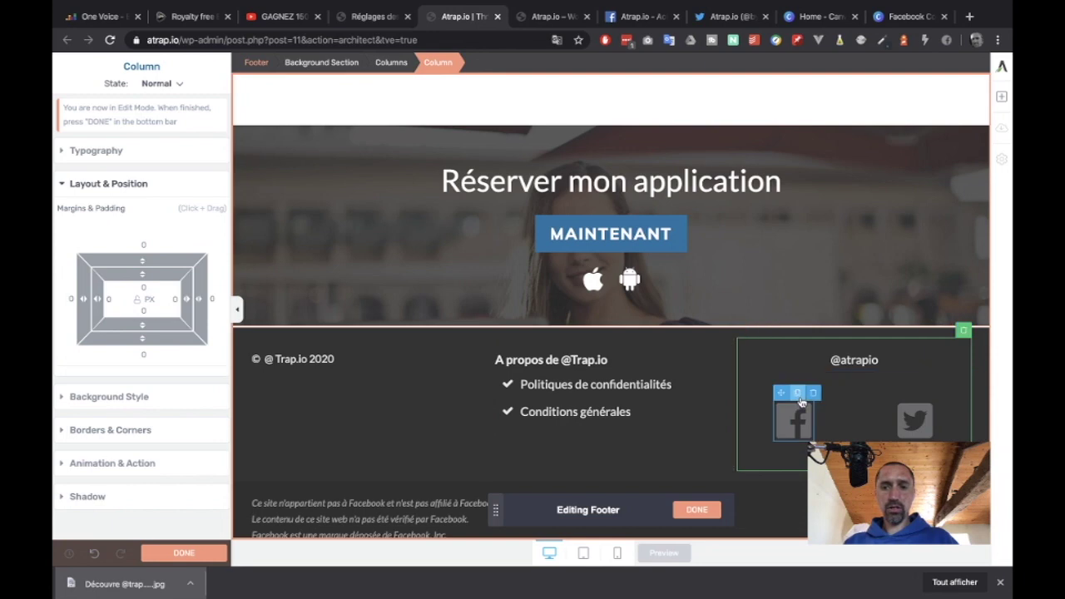
pyautogui.click(791, 434)
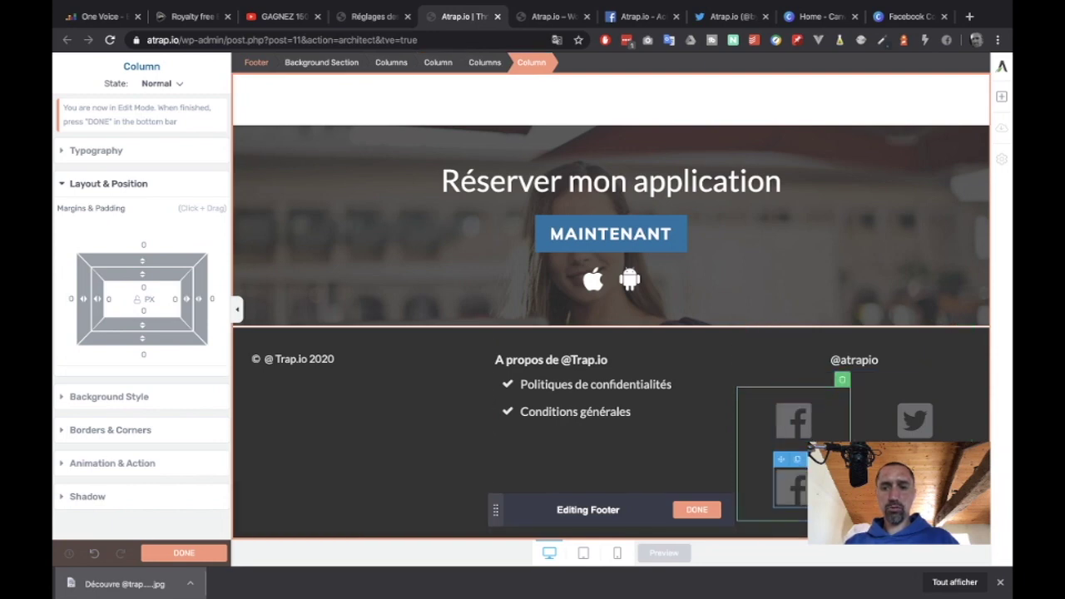
pyautogui.click(797, 459)
pyautogui.click(829, 394)
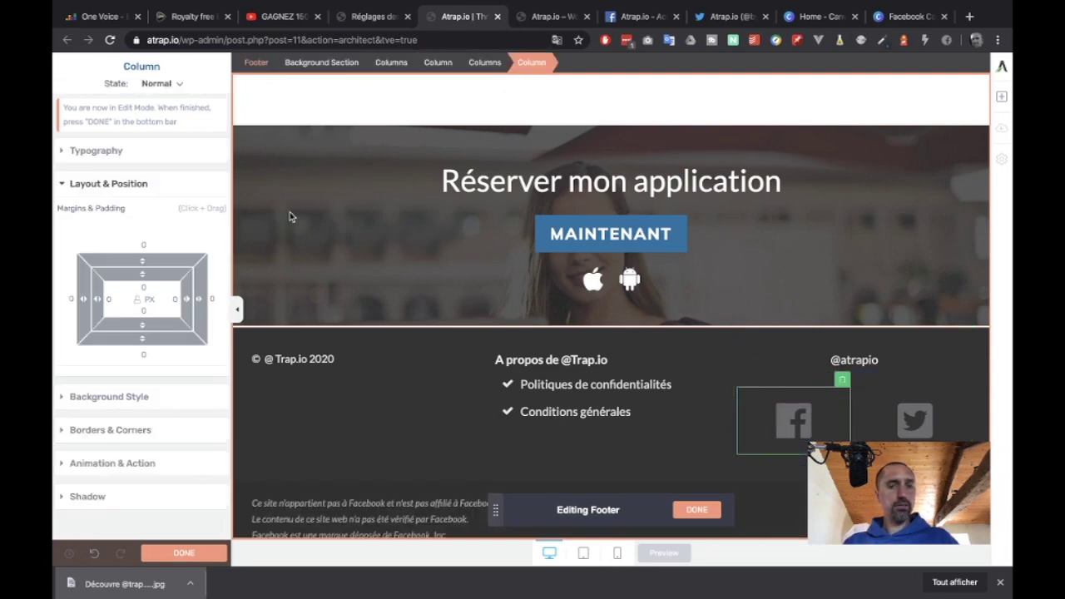
pyautogui.click(485, 62)
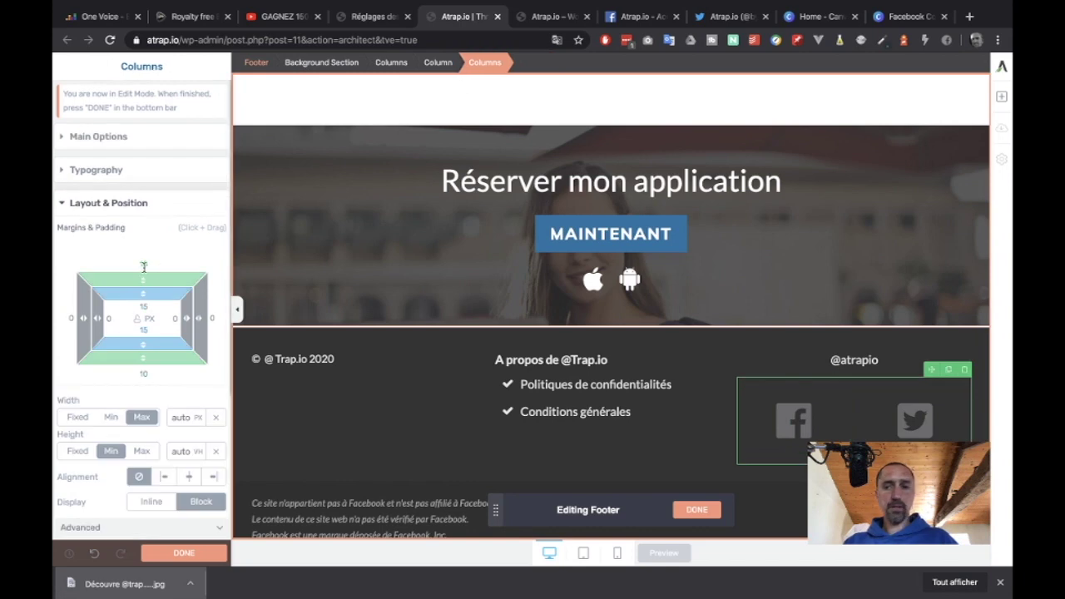
pyautogui.write('0')
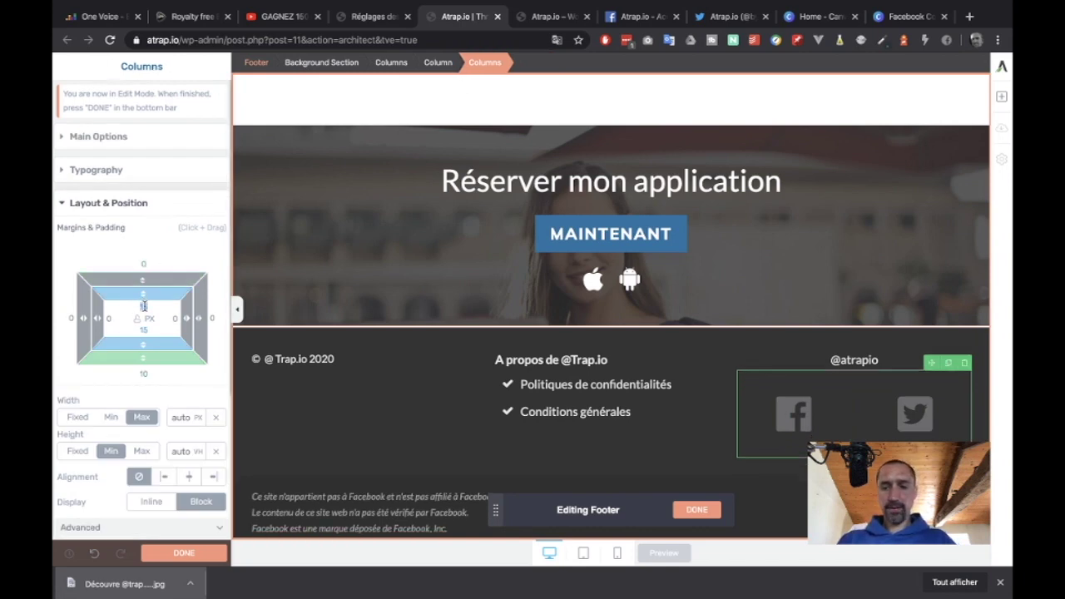
pyautogui.write('20')
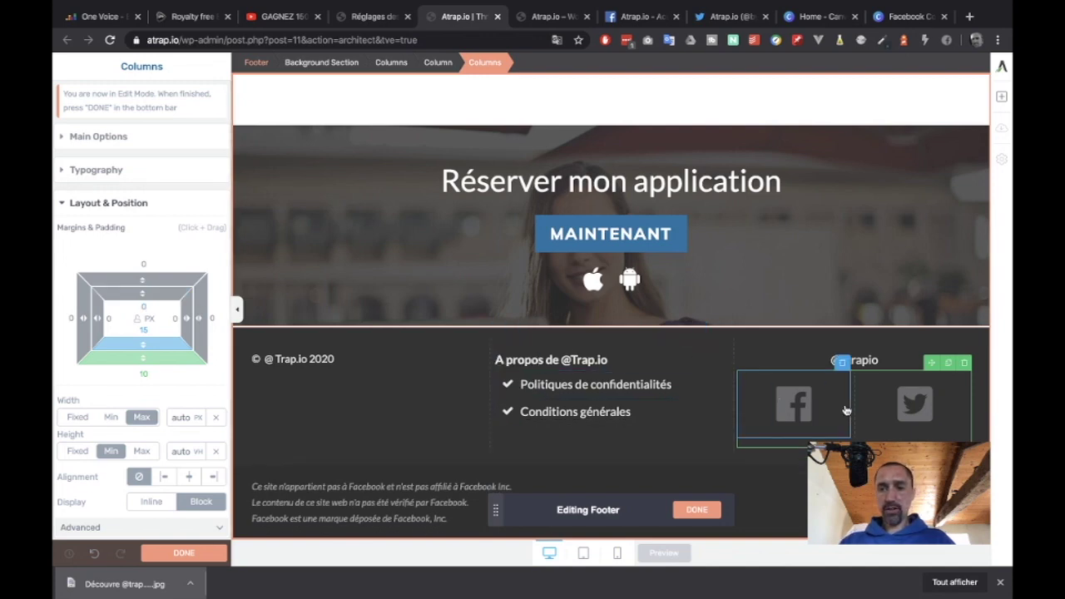
pyautogui.click(844, 409)
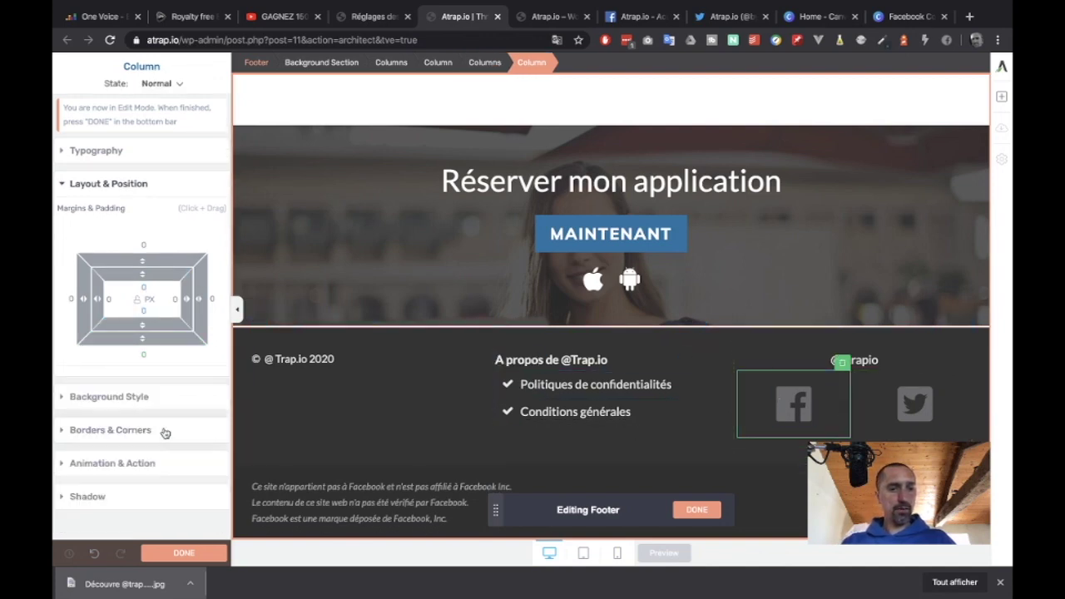
pyautogui.click(171, 399)
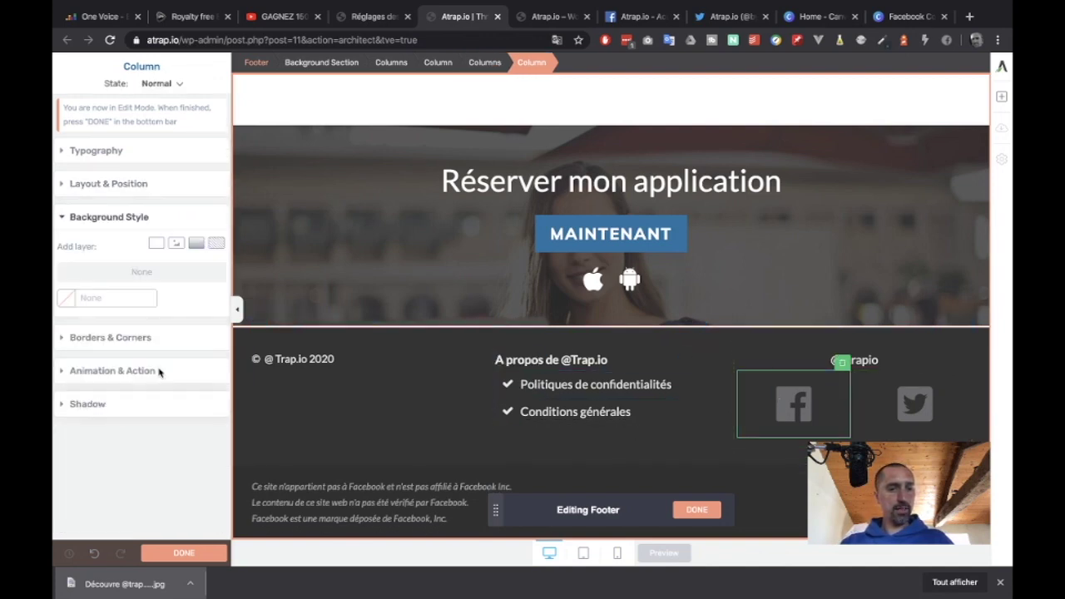
pyautogui.click(130, 191)
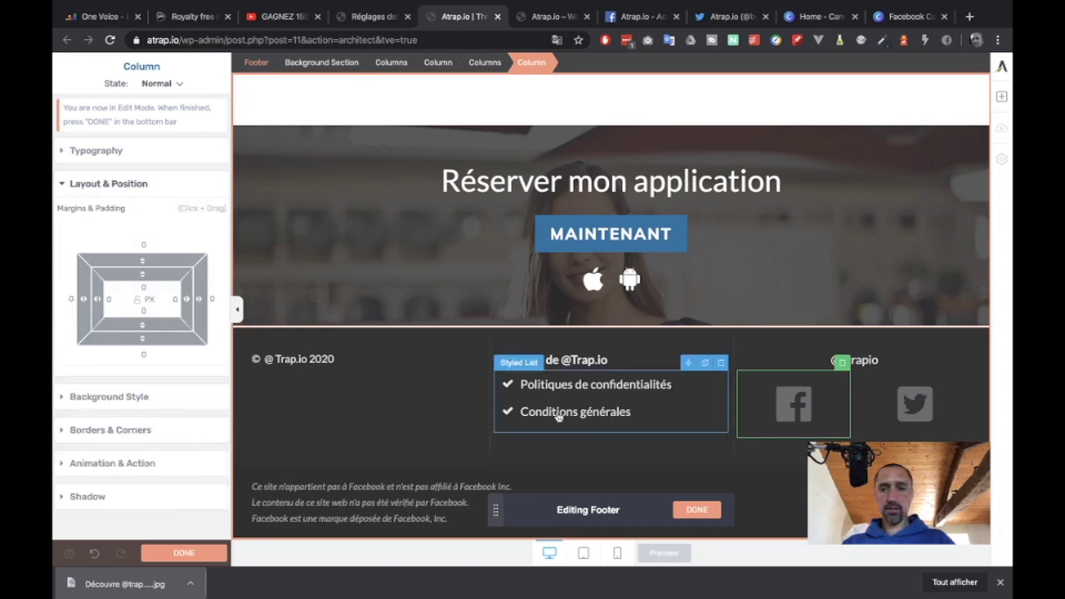
pyautogui.click(489, 62)
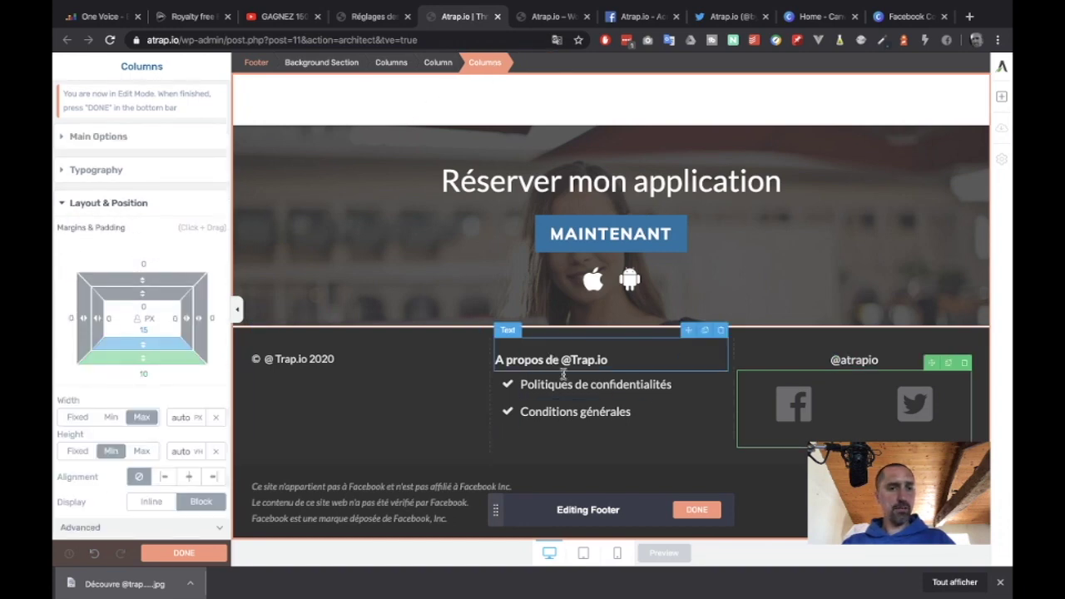
# Align the Facebook icon right and the Twitter icon left so they sit together
pyautogui.click(796, 404)
pyautogui.click(212, 382)
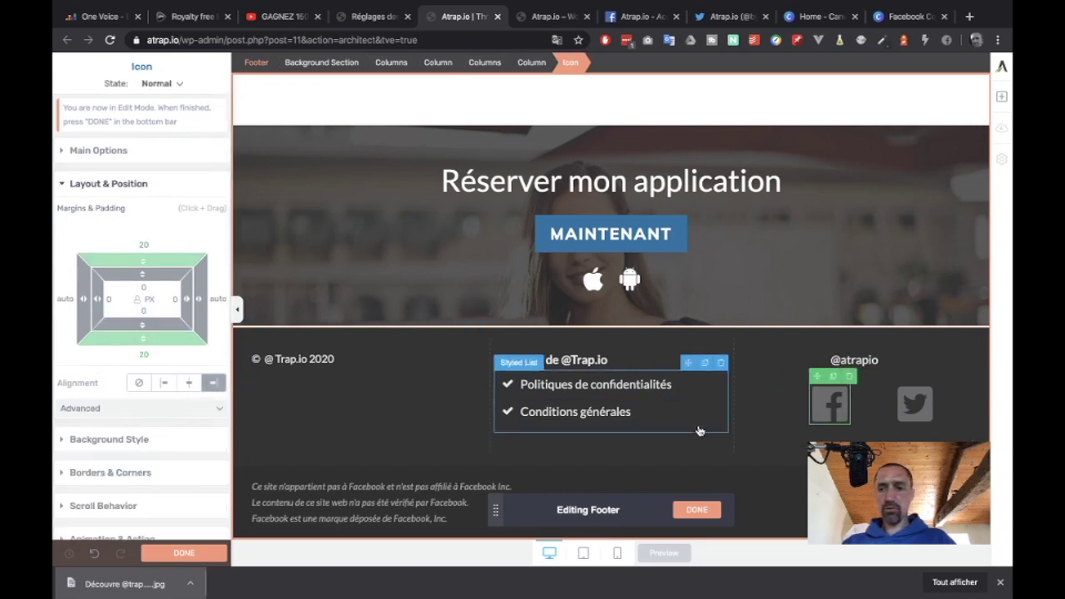
pyautogui.click(913, 401)
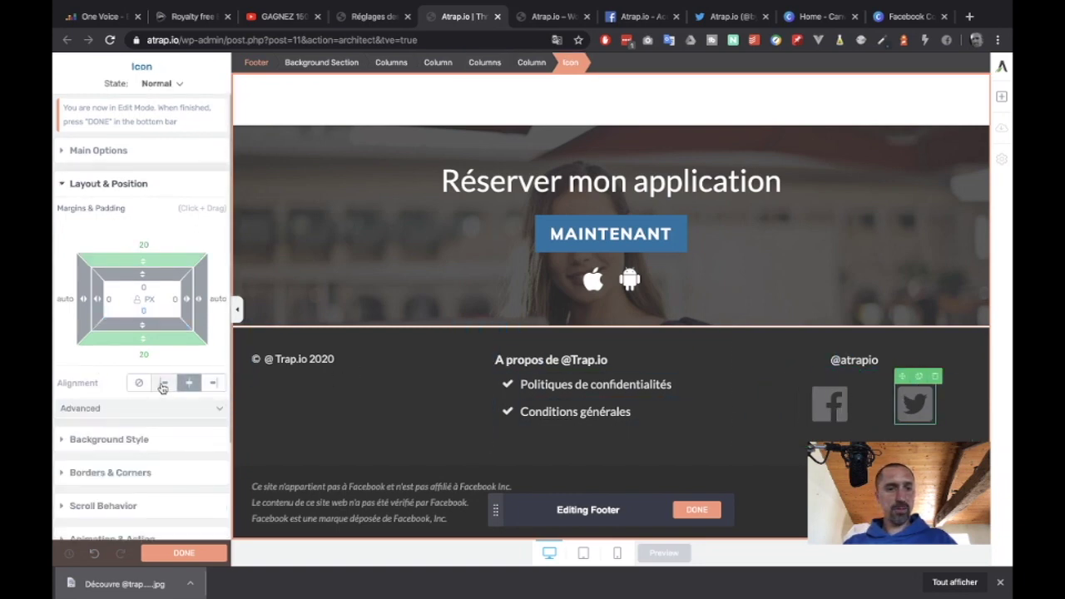
pyautogui.click(164, 383)
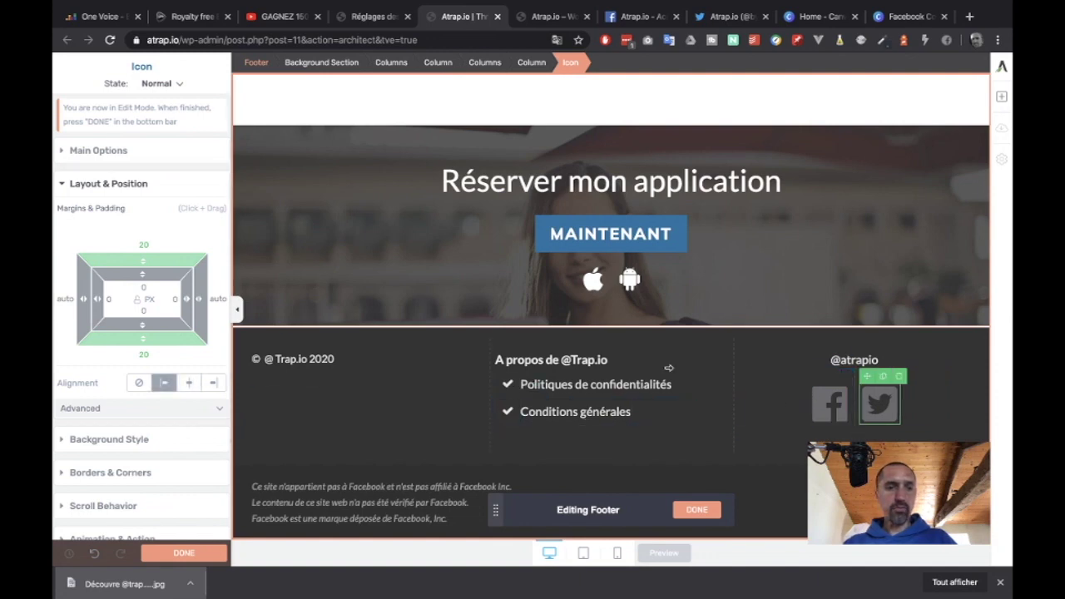
# Colour both the Twitter and Facebook icons light grey #e8e8e8
pyautogui.click(108, 163)
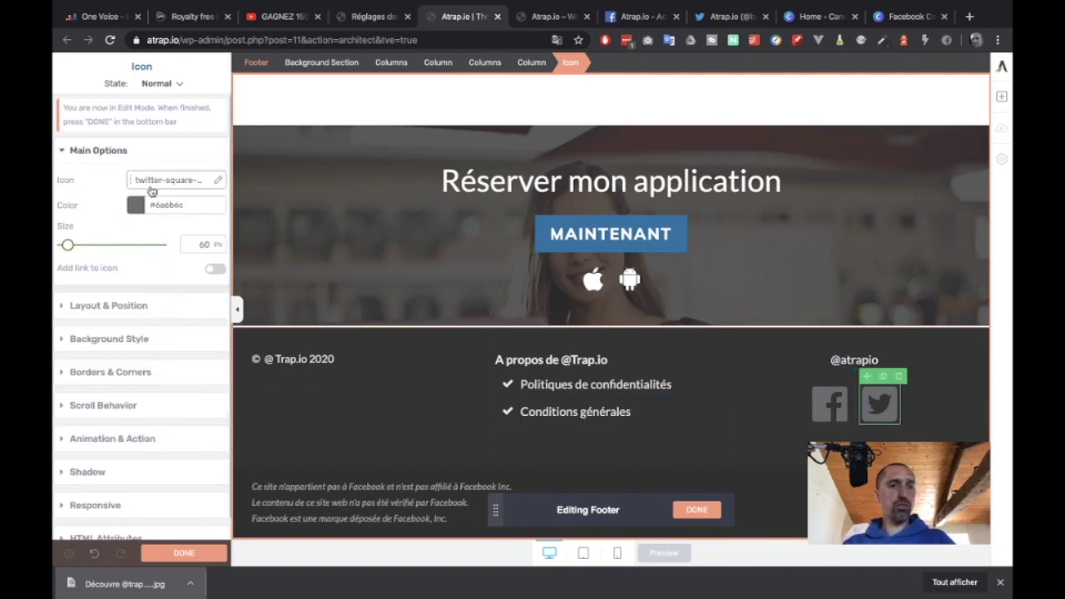
pyautogui.click(136, 207)
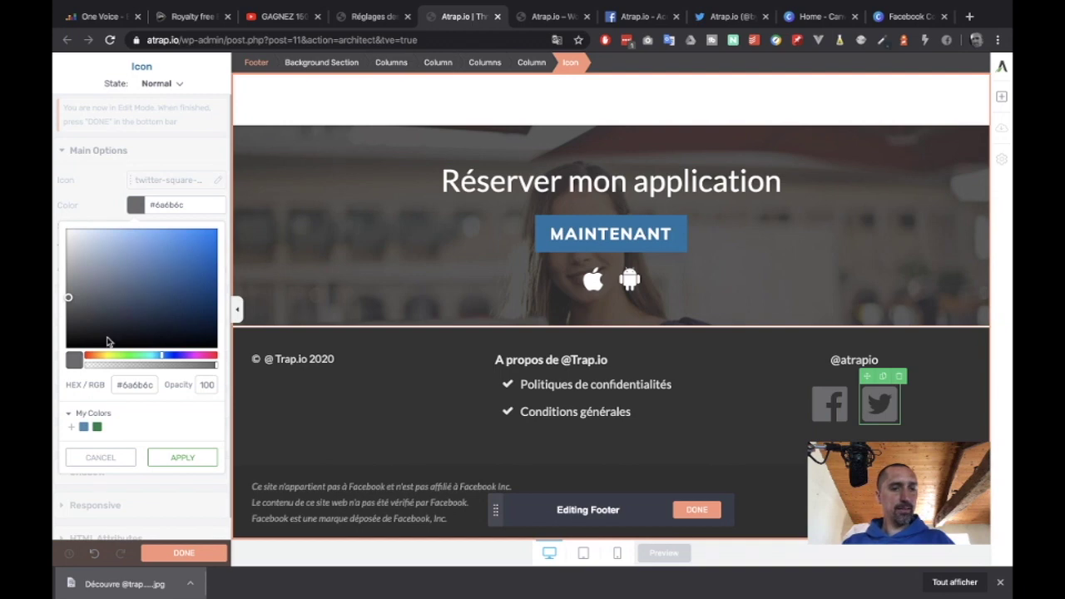
pyautogui.tripleClick(143, 386)
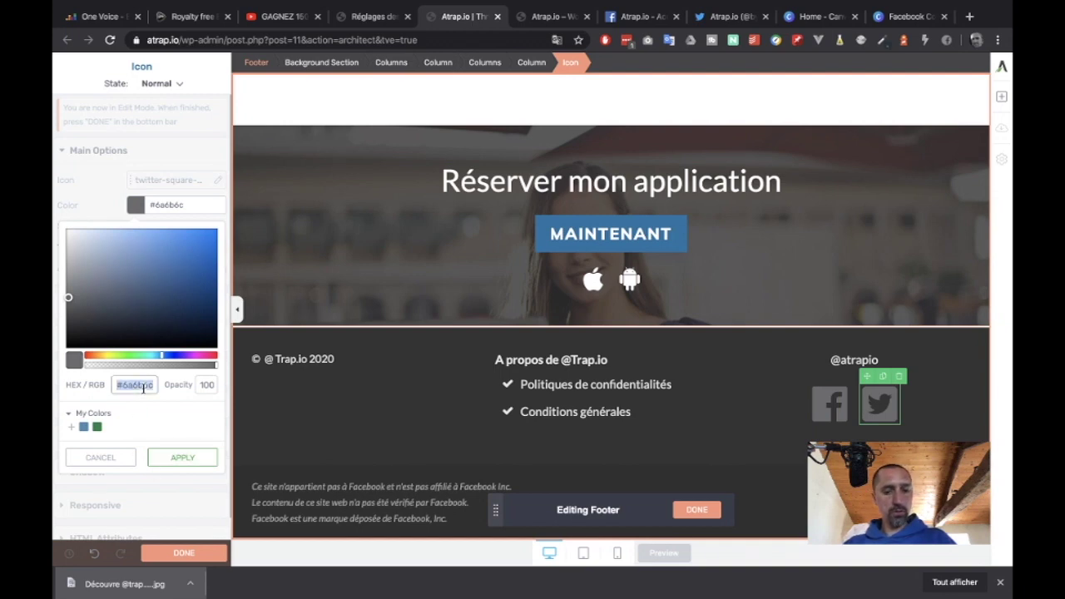
pyautogui.write('#e8e8e8')
pyautogui.click(182, 456)
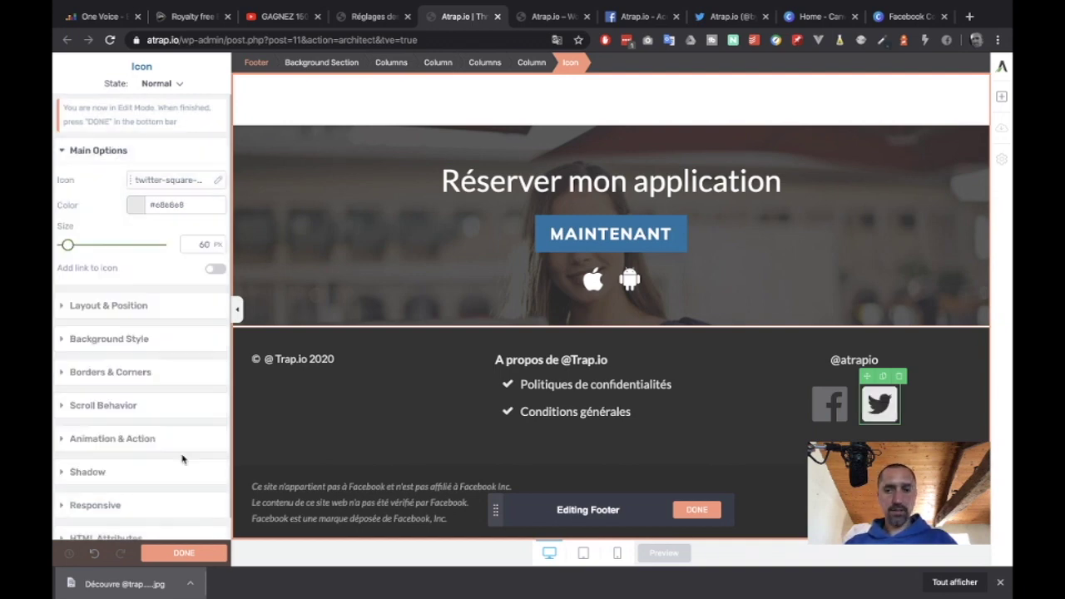
pyautogui.click(835, 403)
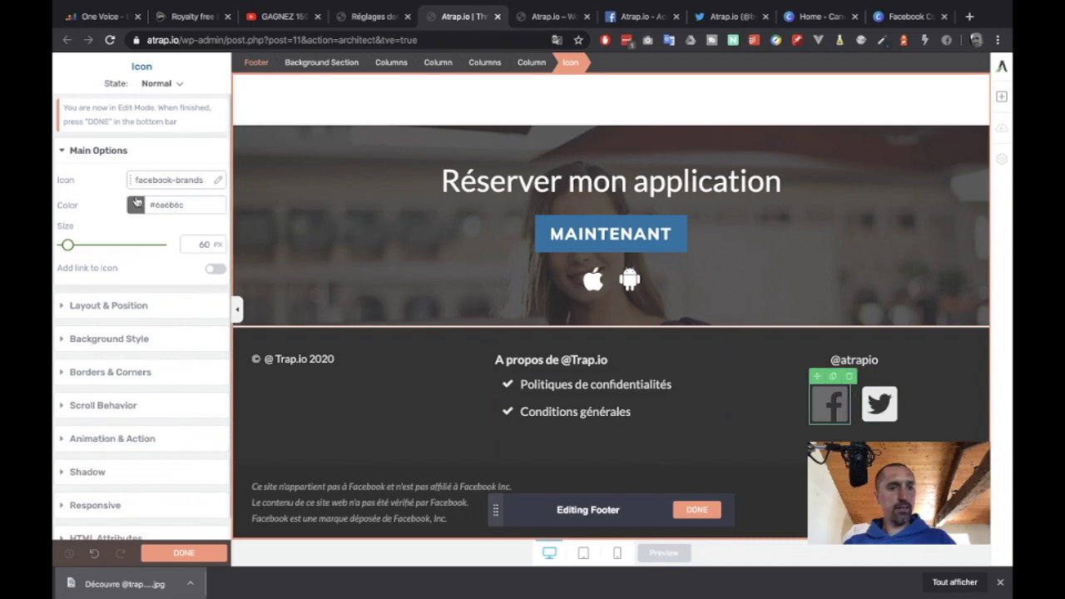
pyautogui.click(138, 212)
pyautogui.click(130, 381)
pyautogui.write('#e8e8e8')
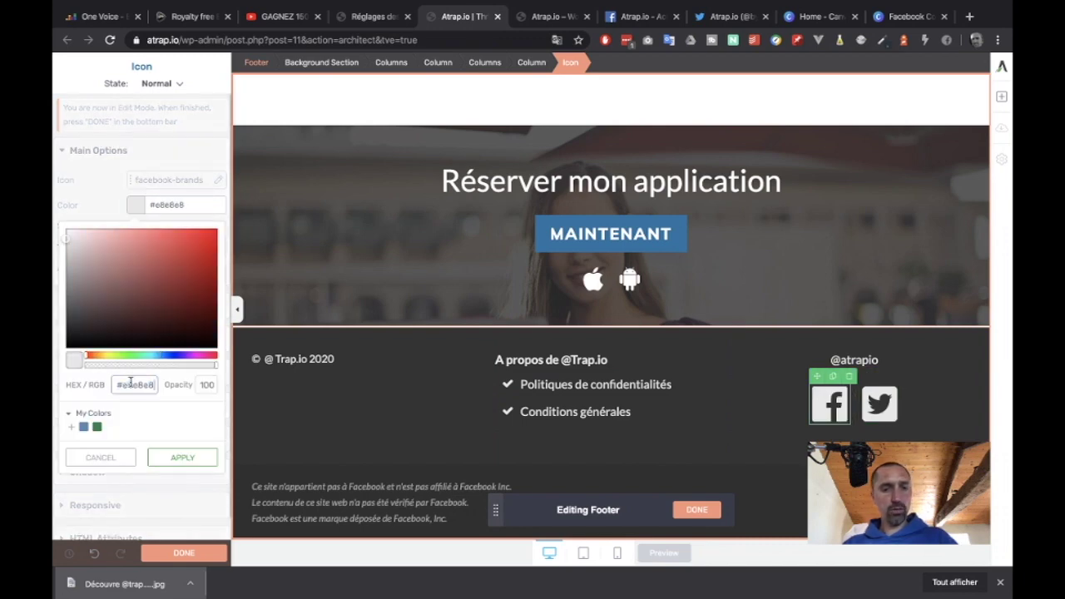
pyautogui.click(183, 457)
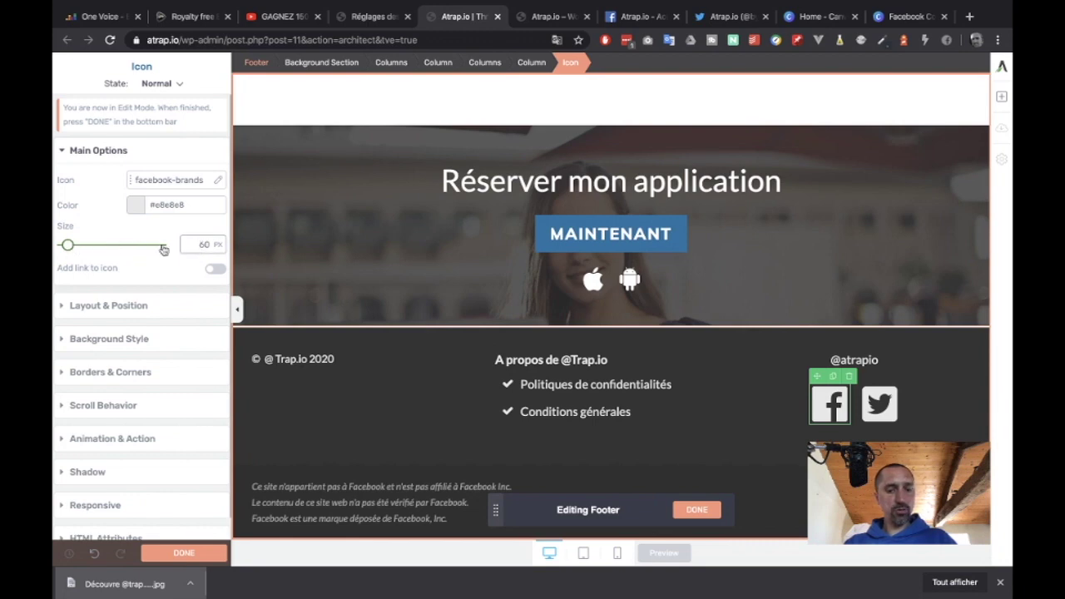
# Shrink both social icons from 60 px to 30 px
pyautogui.write('30')
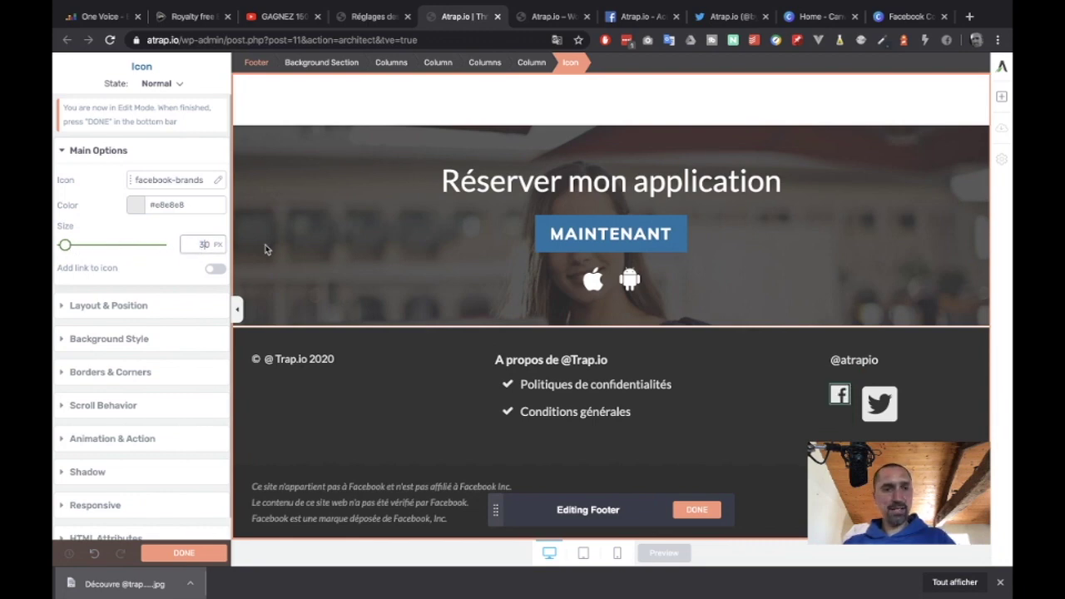
pyautogui.click(885, 407)
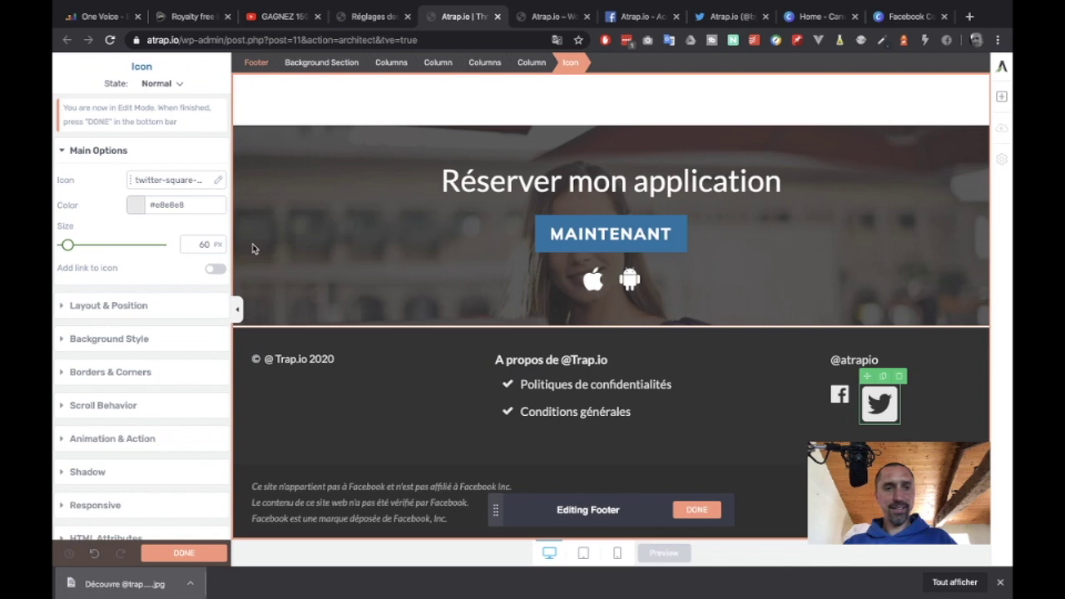
pyautogui.doubleClick(204, 244)
pyautogui.write('30')
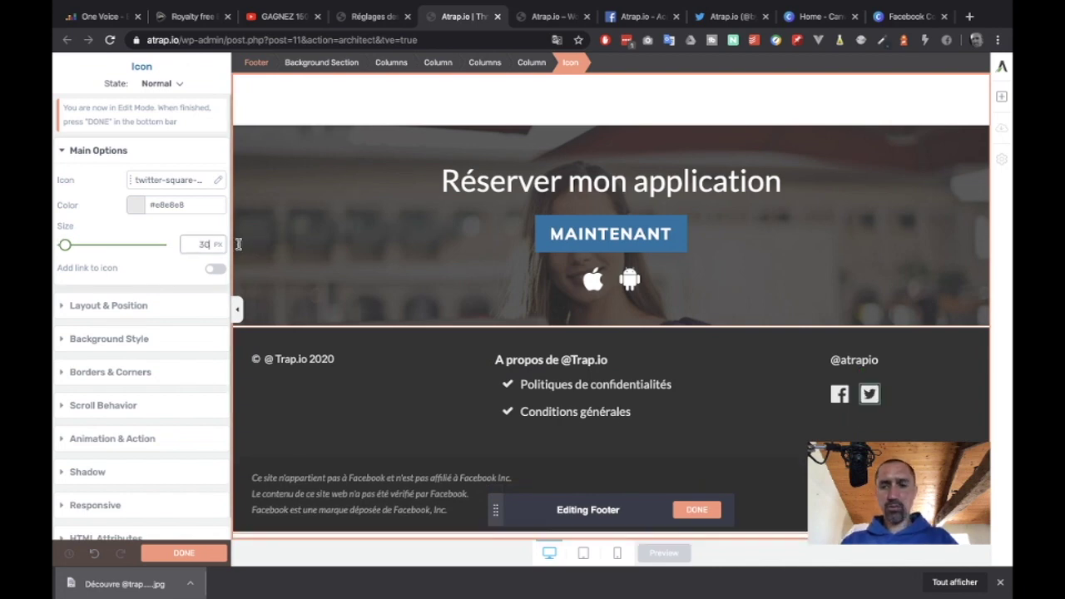
pyautogui.click(818, 422)
pyautogui.click(843, 362)
pyautogui.click(852, 360)
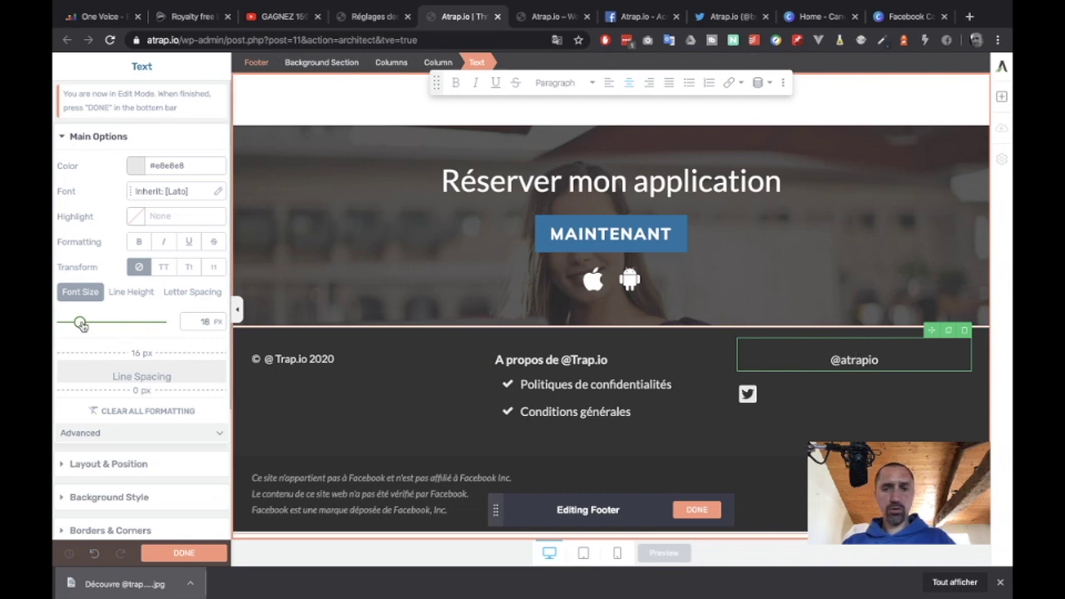
pyautogui.moveTo(80, 324); pyautogui.dragTo(84, 322)
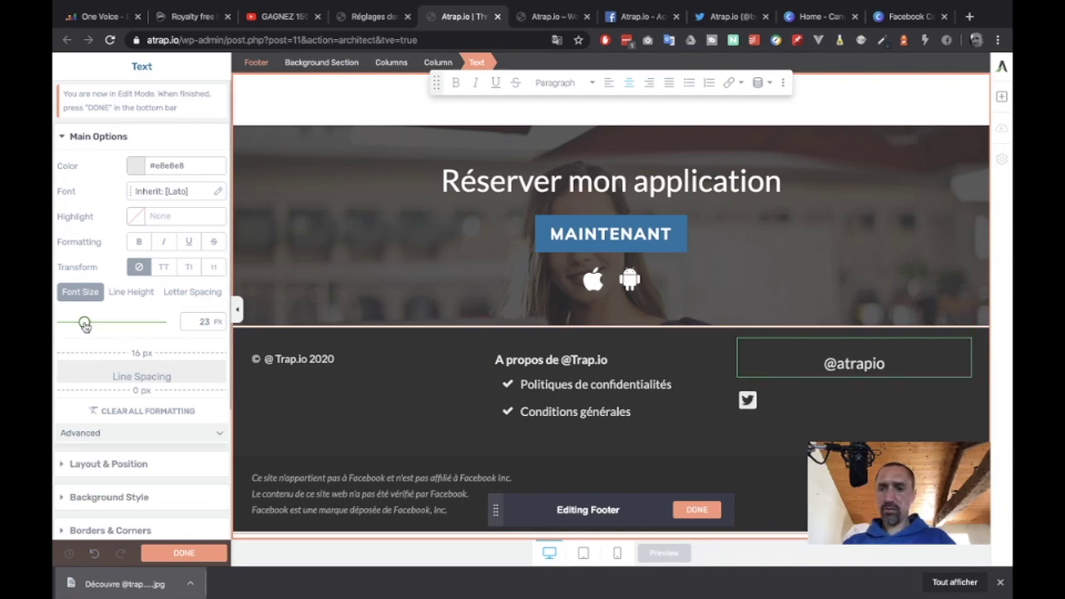
pyautogui.click(797, 429)
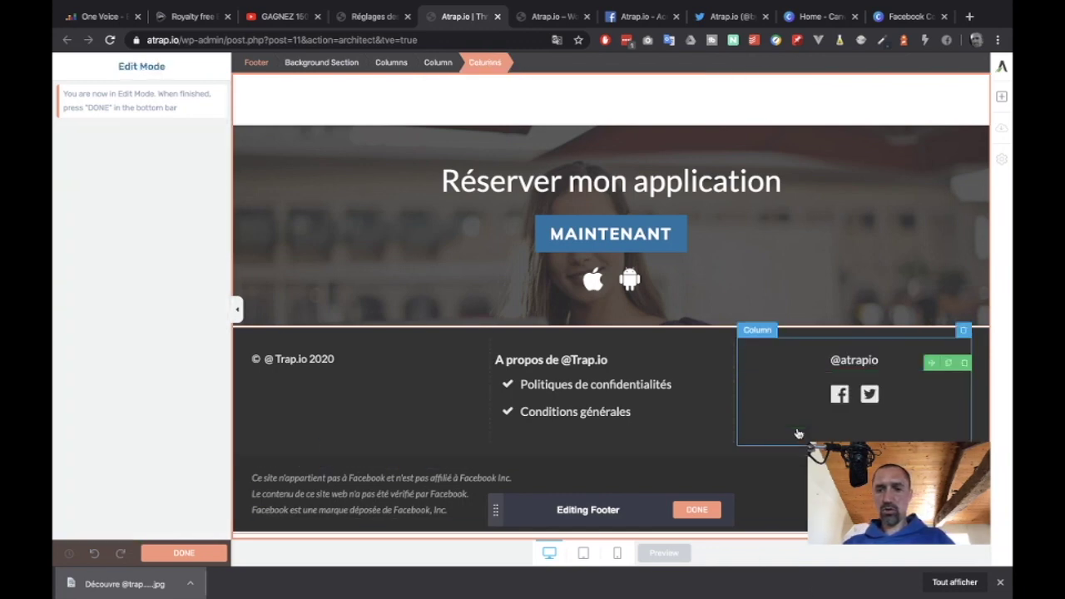
pyautogui.click(830, 360)
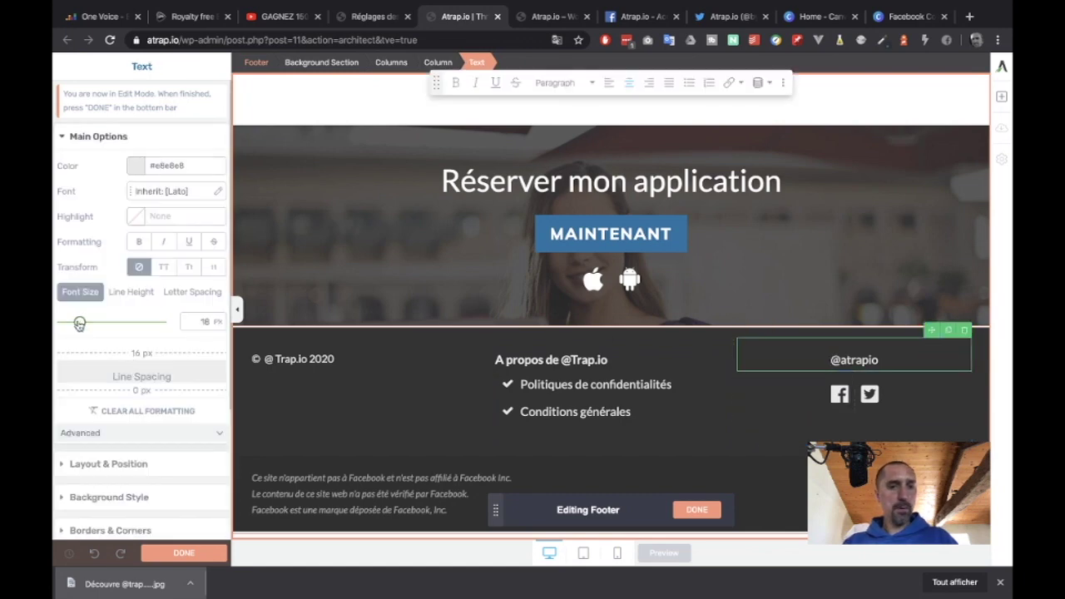
pyautogui.moveTo(79, 324); pyautogui.dragTo(82, 324)
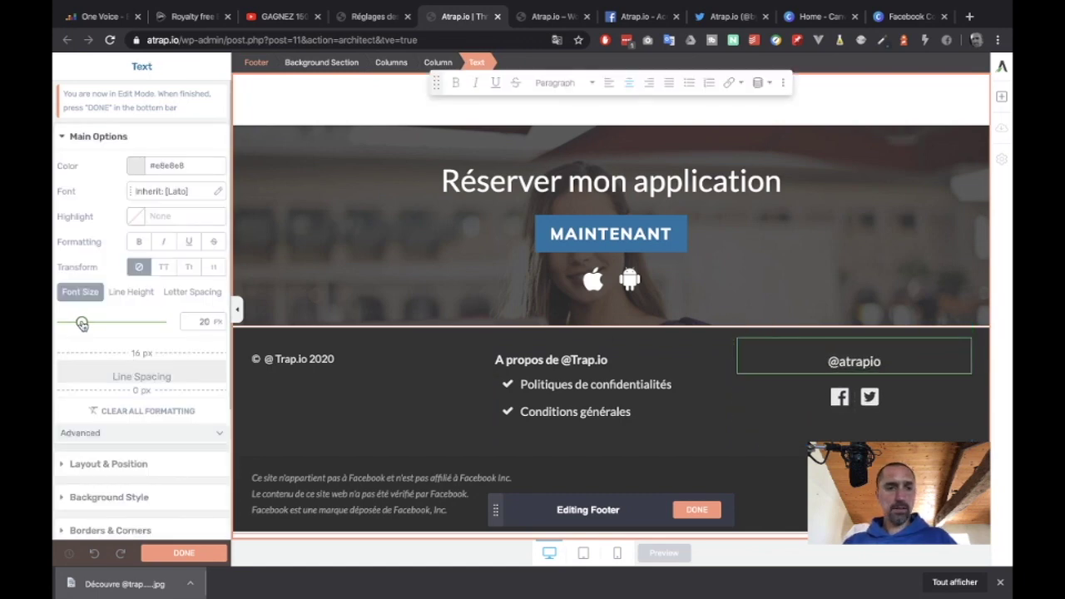
pyautogui.click(143, 242)
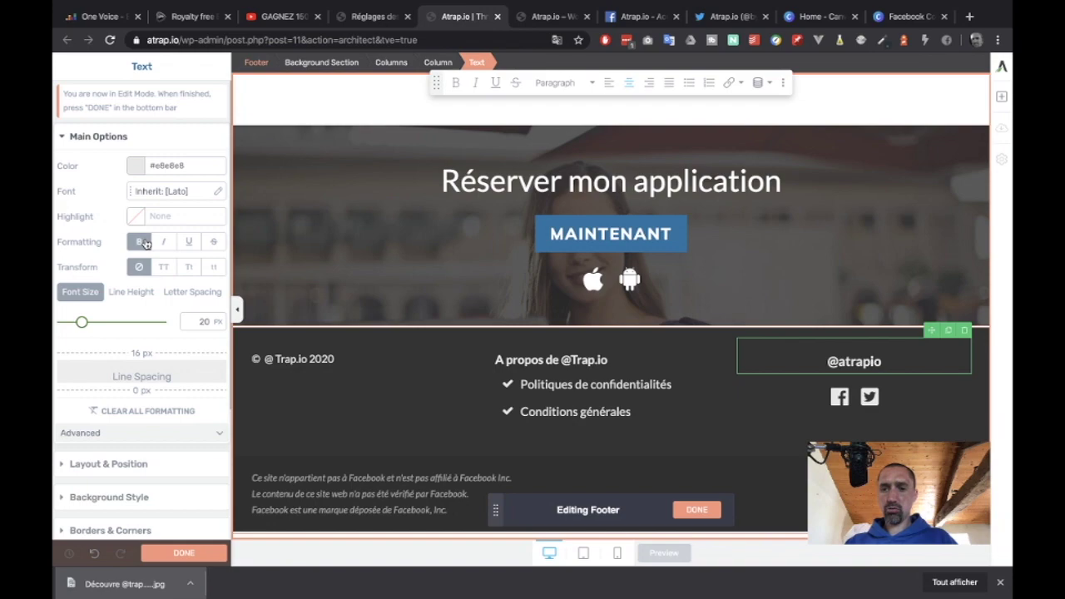
pyautogui.click(840, 397)
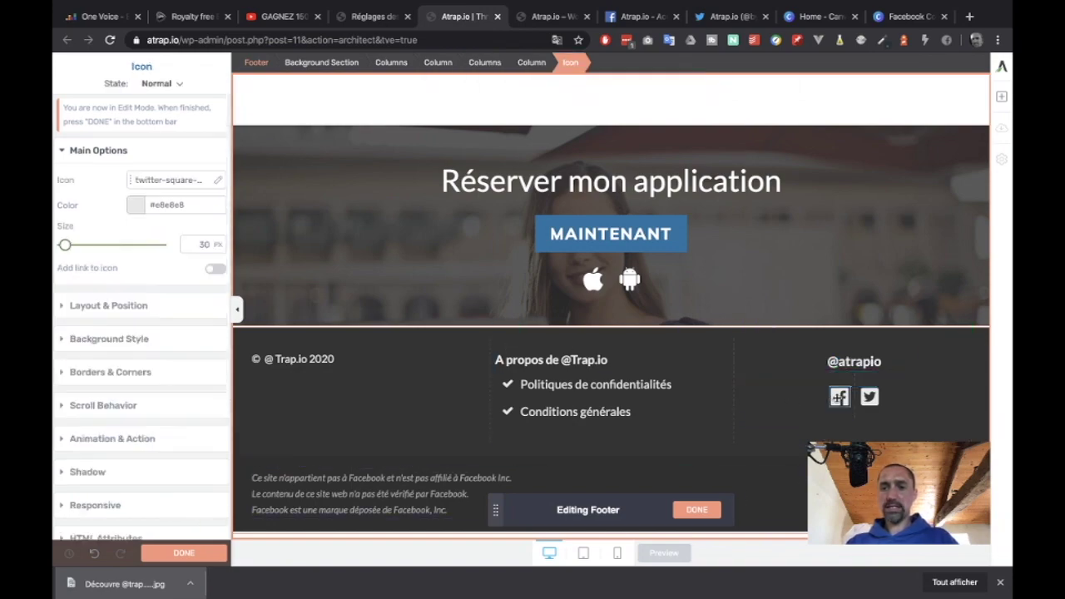
# In a new tab, search 'code couleur facebook' and highlight the hex code #3b5998
pyautogui.click(968, 17)
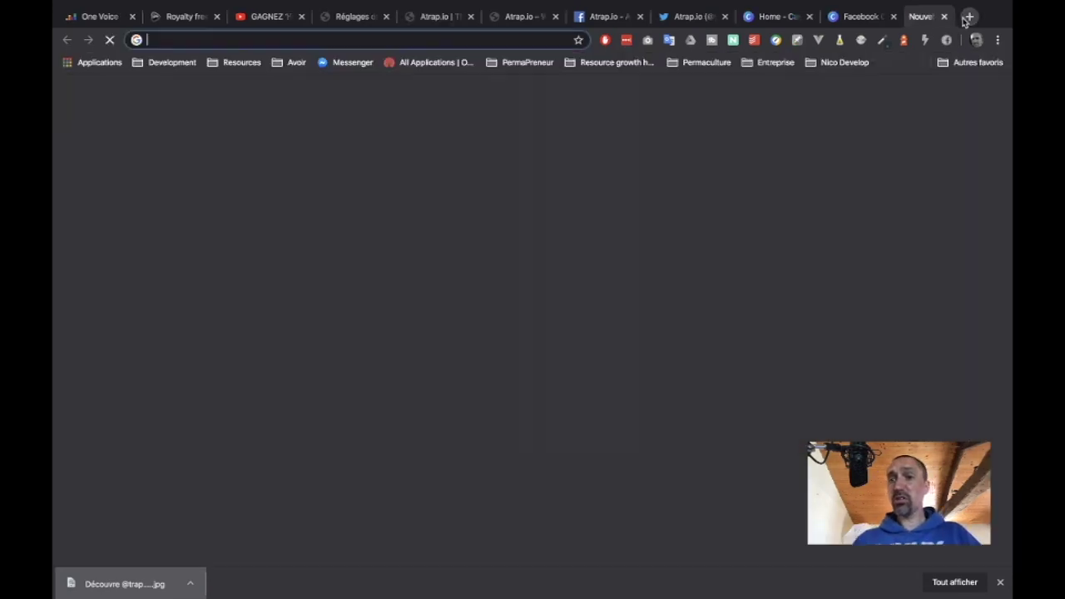
pyautogui.write('code')
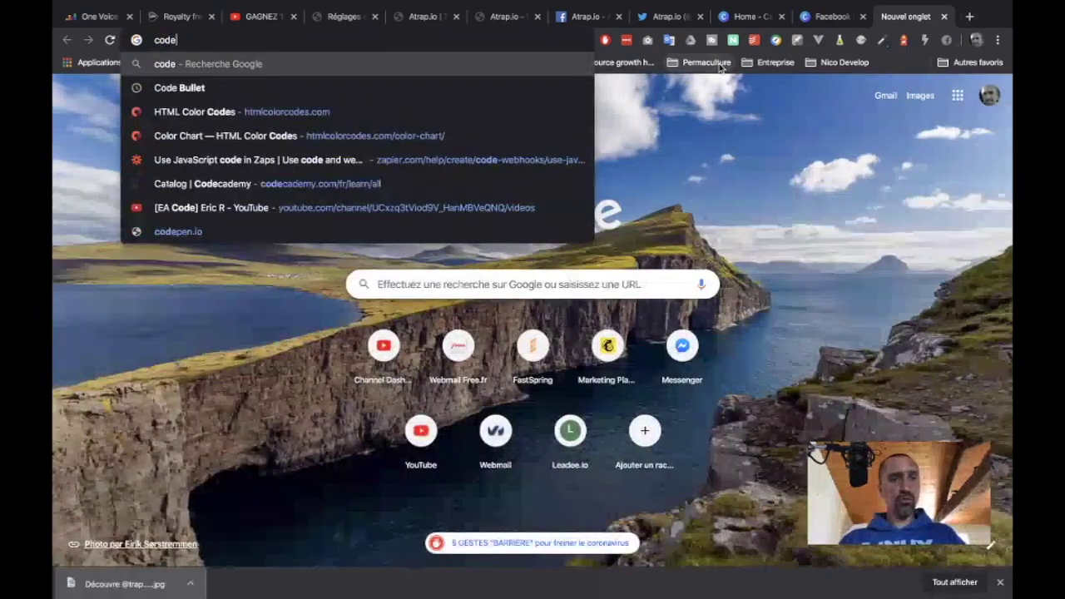
pyautogui.write(' couleub')
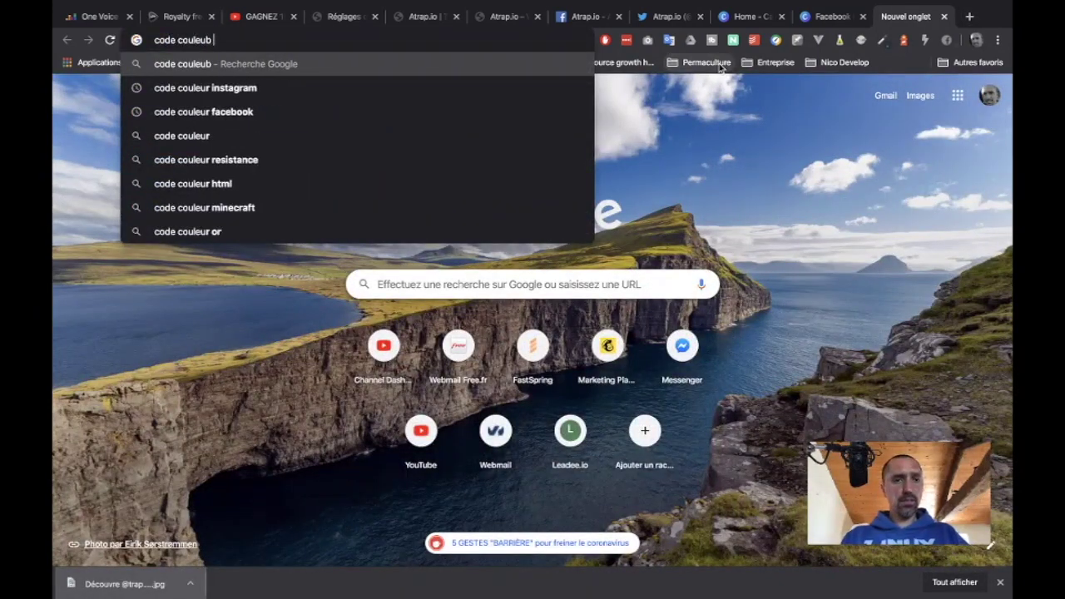
pyautogui.press('BackSpace')
pyautogui.press('BackSpace')
pyautogui.write('r fac')
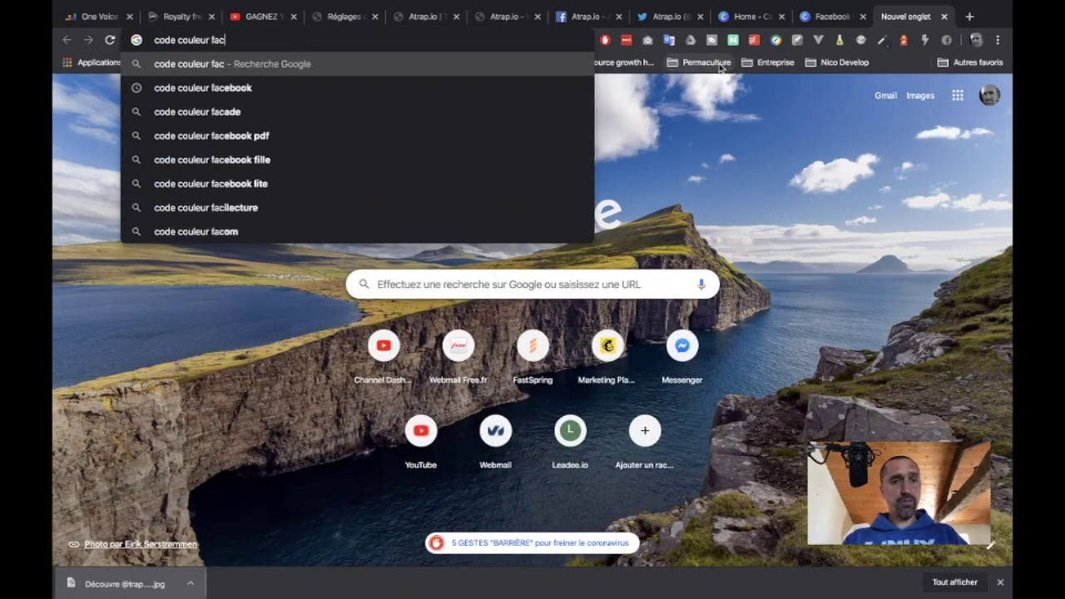
pyautogui.write('e')
pyautogui.press('Down')
pyautogui.press('Return')
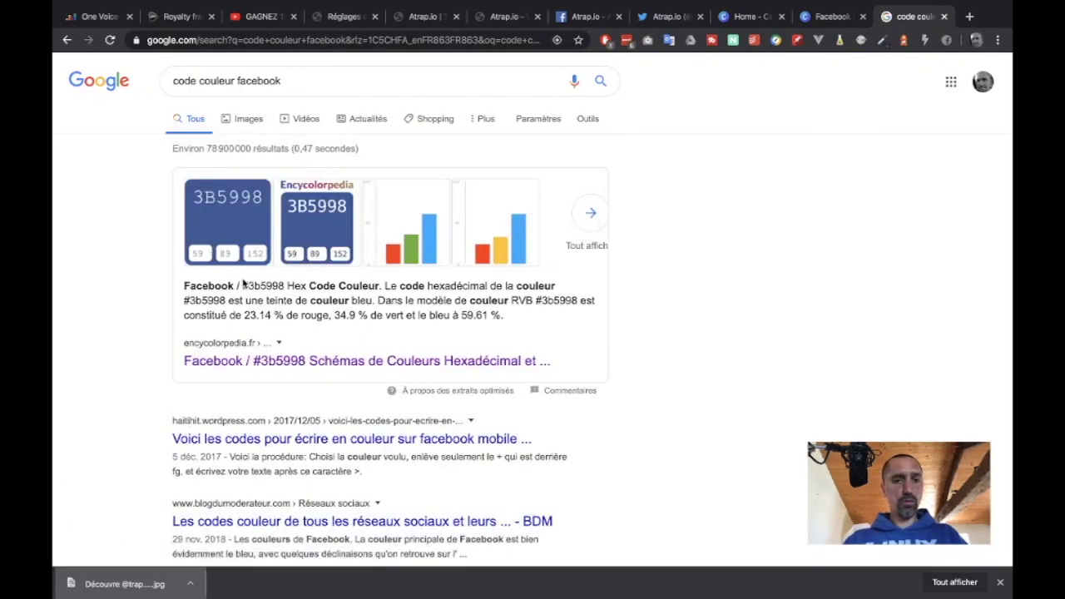
pyautogui.moveTo(244, 285); pyautogui.dragTo(287, 286)
pyautogui.hotkey('ctrl', 'c')
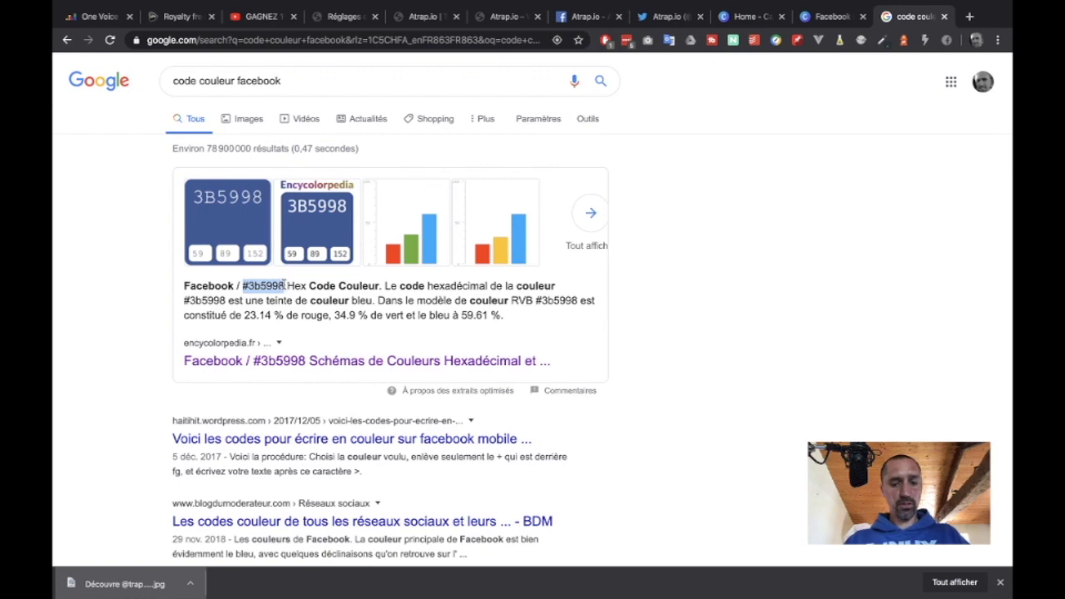
# Switch through the browser tabs back to the Thrive Architect editor
pyautogui.click(813, 18)
pyautogui.click(665, 18)
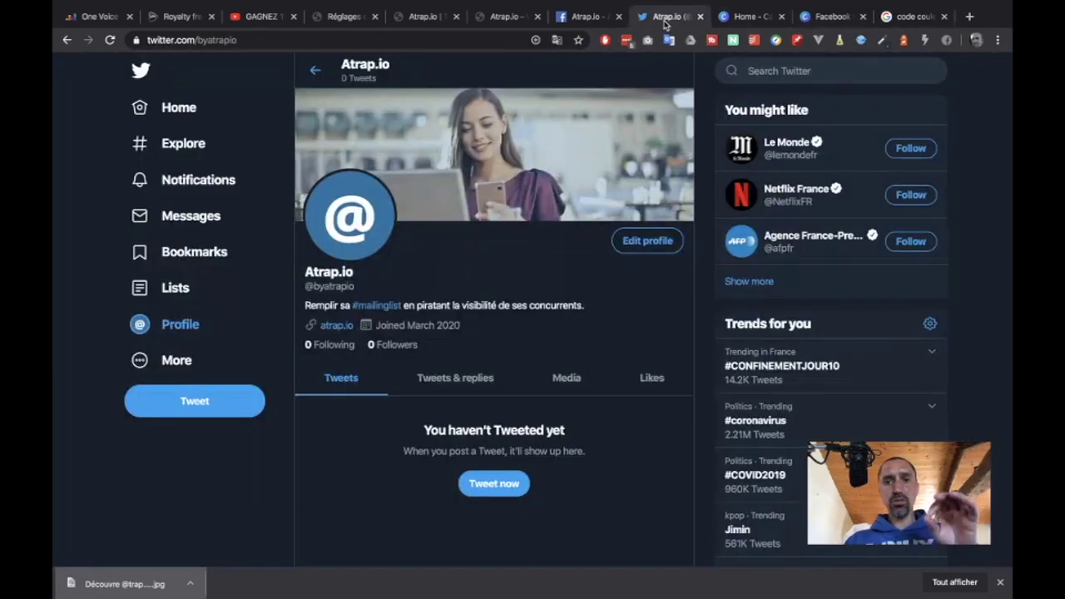
pyautogui.click(584, 15)
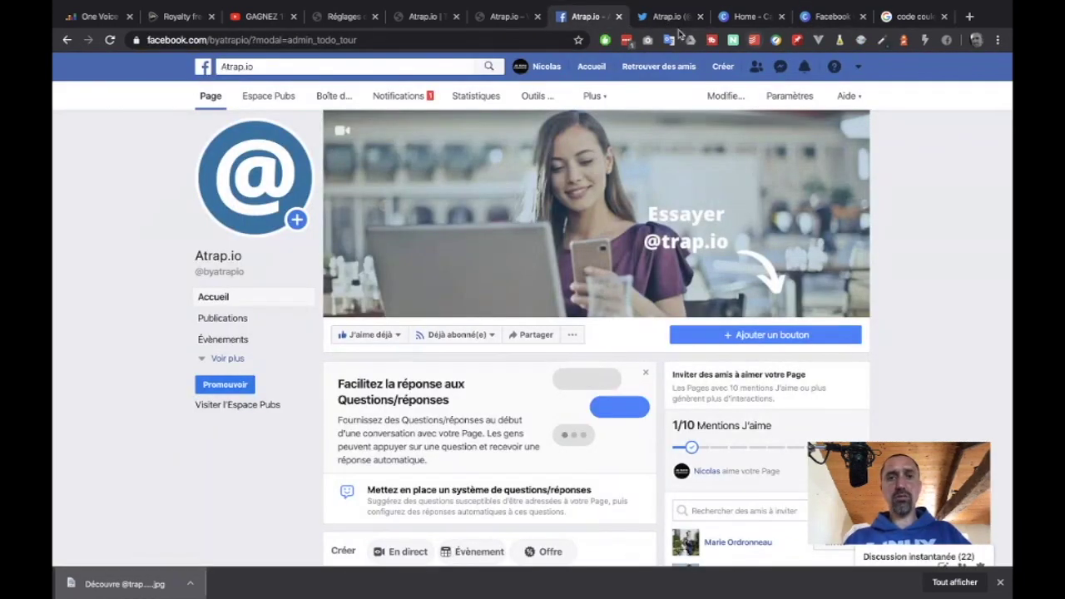
pyautogui.click(490, 18)
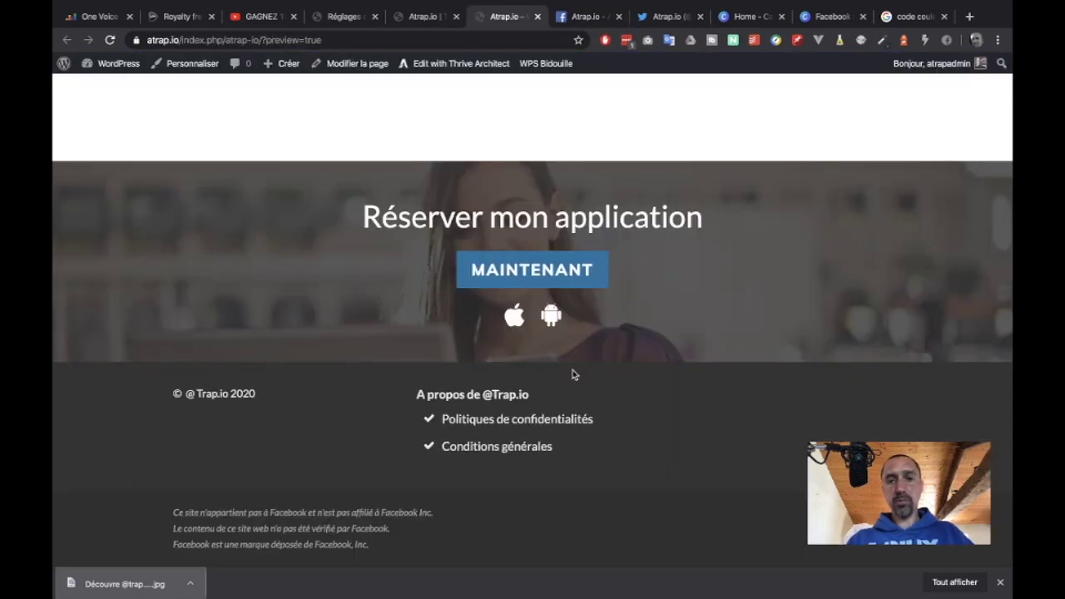
pyautogui.click(425, 16)
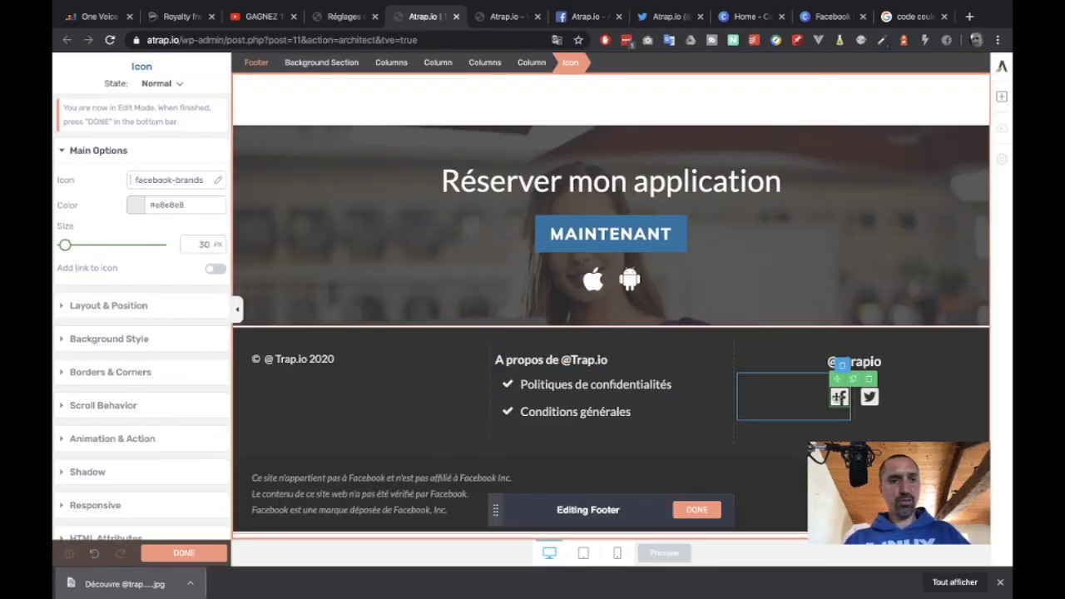
# Colour the footer's Facebook icon Facebook blue #3b5998
pyautogui.click(136, 204)
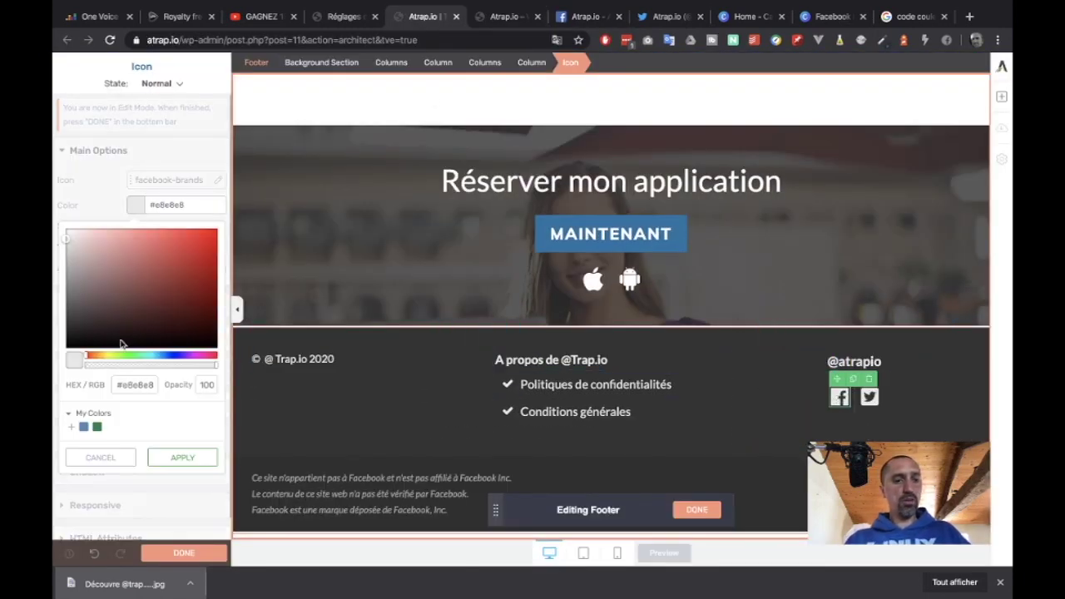
pyautogui.hotkey('ctrl', 'v')
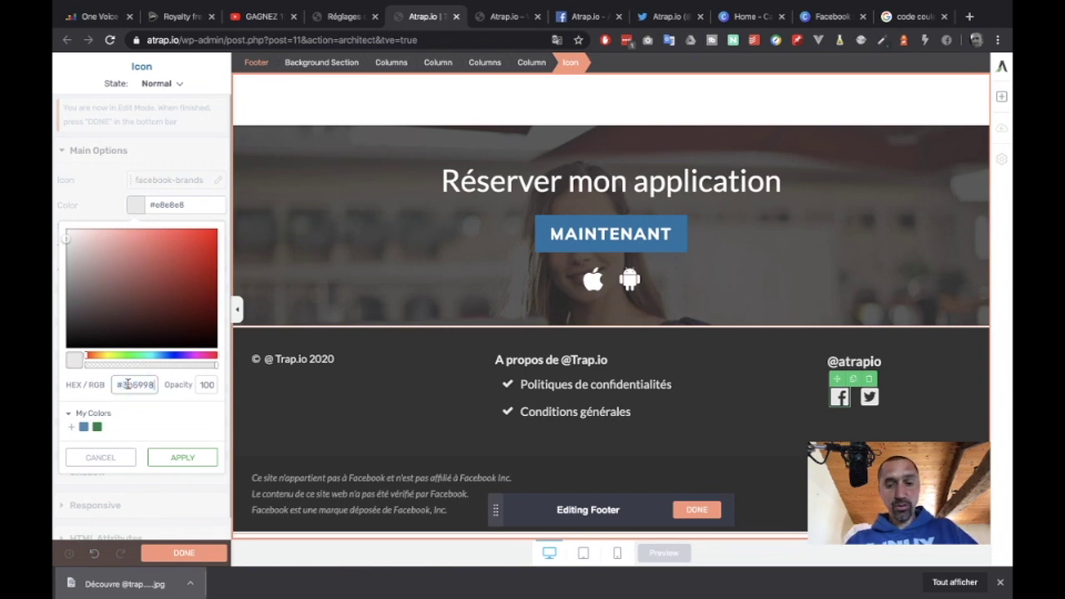
pyautogui.click(183, 459)
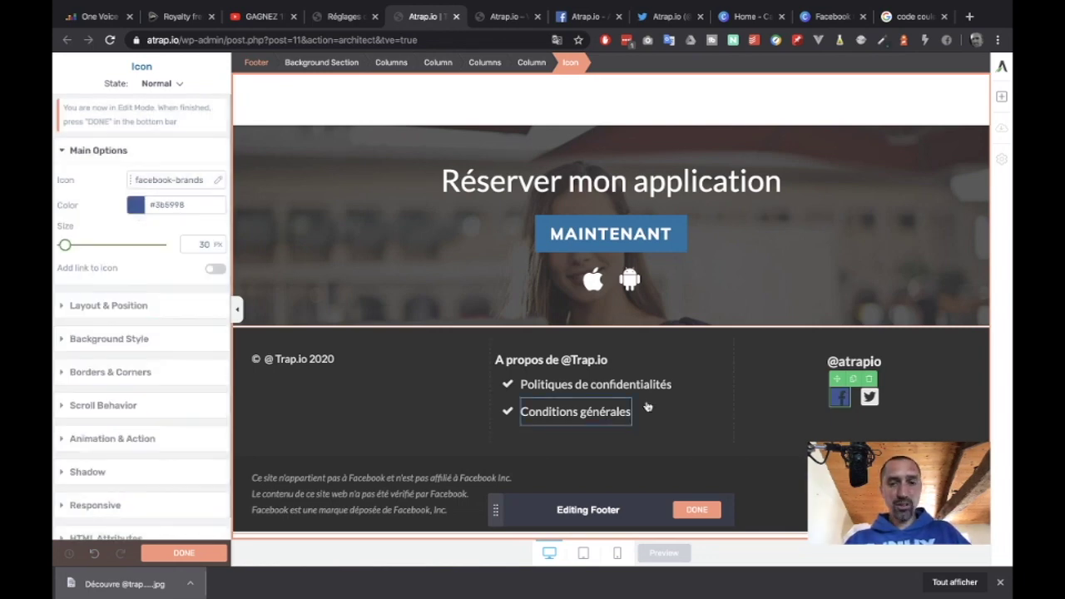
pyautogui.click(761, 407)
pyautogui.click(870, 397)
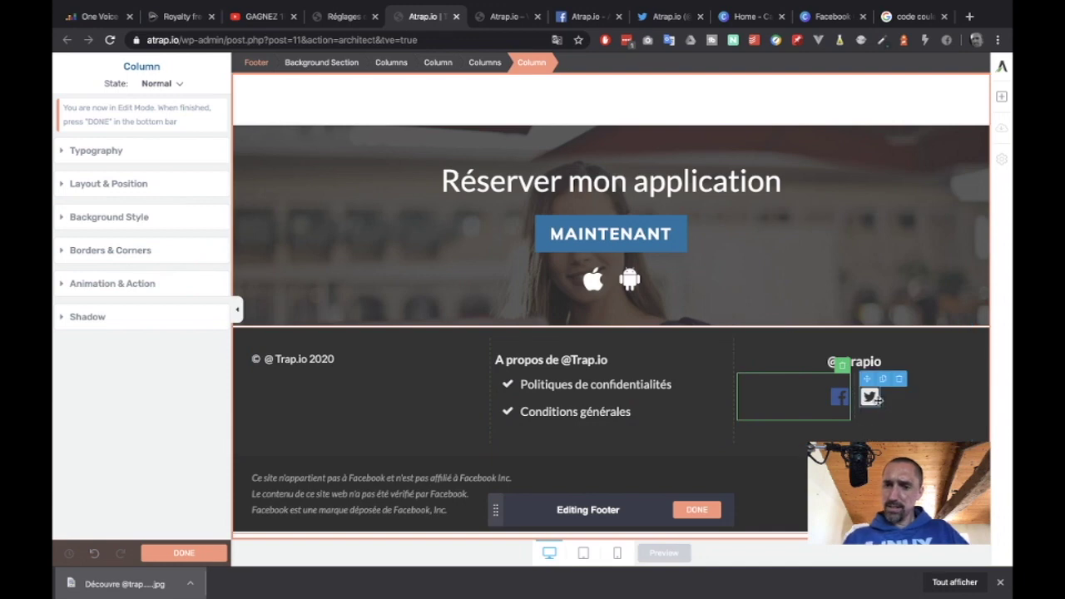
# Search 'code couleur twitter', highlight #00acee, and return to the Thrive Architect editor
pyautogui.click(905, 25)
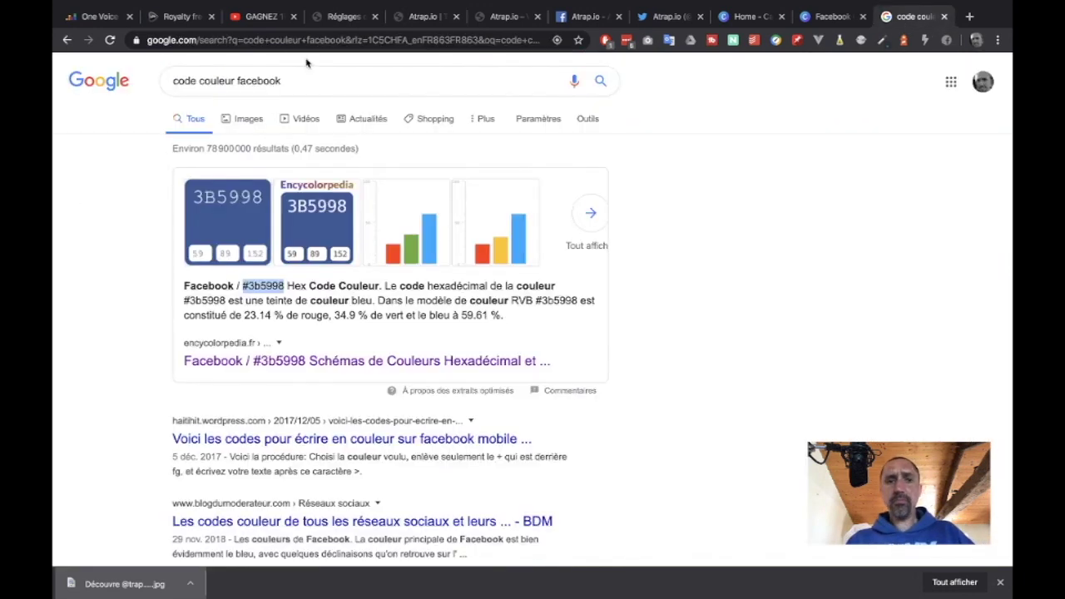
pyautogui.doubleClick(184, 81)
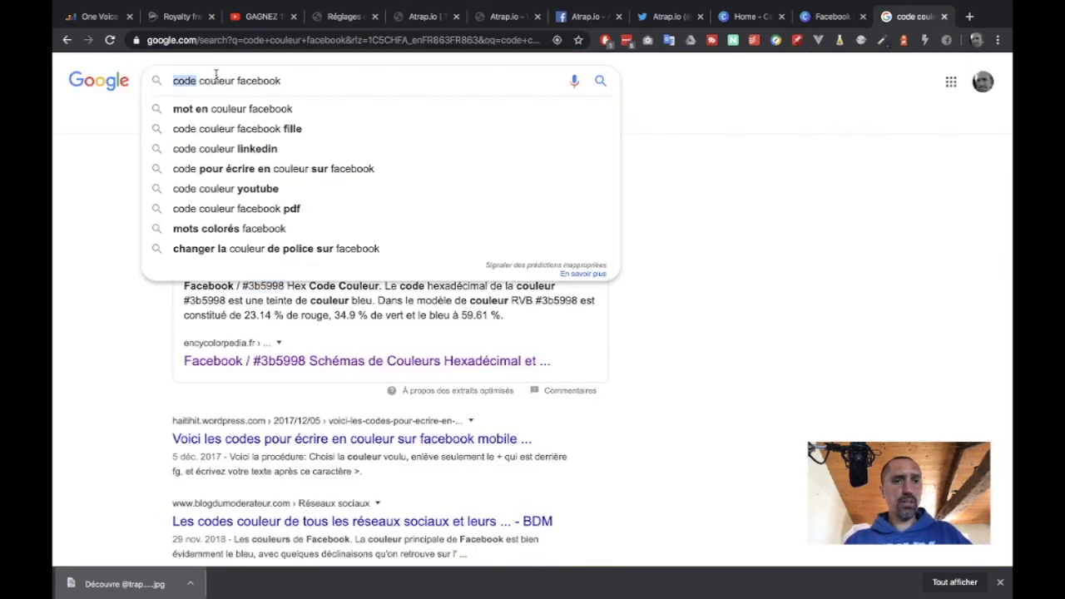
pyautogui.doubleClick(265, 80)
pyautogui.write('twitter')
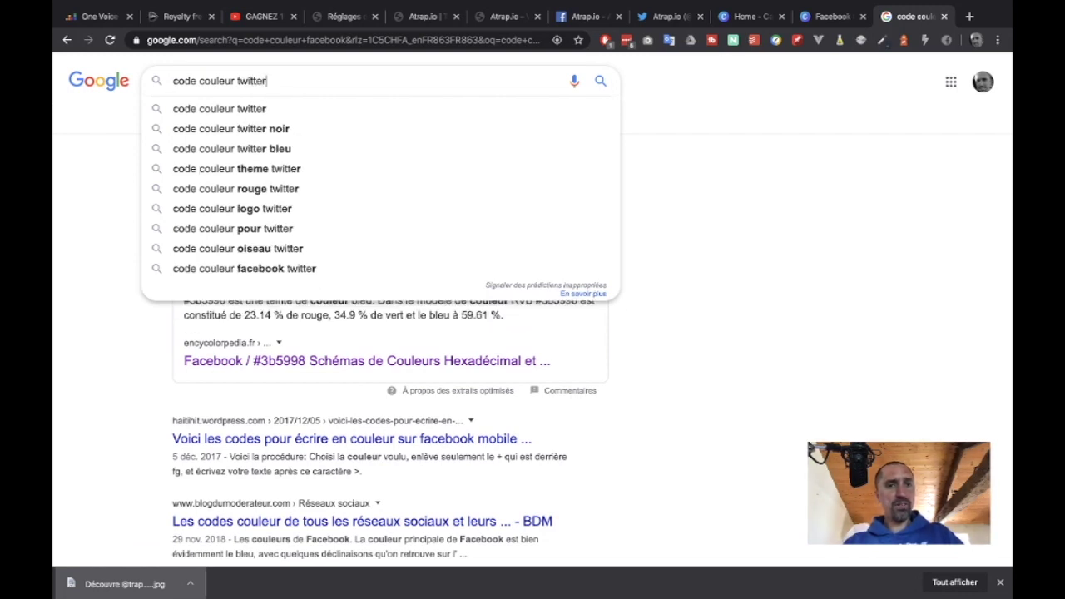
pyautogui.click(259, 110)
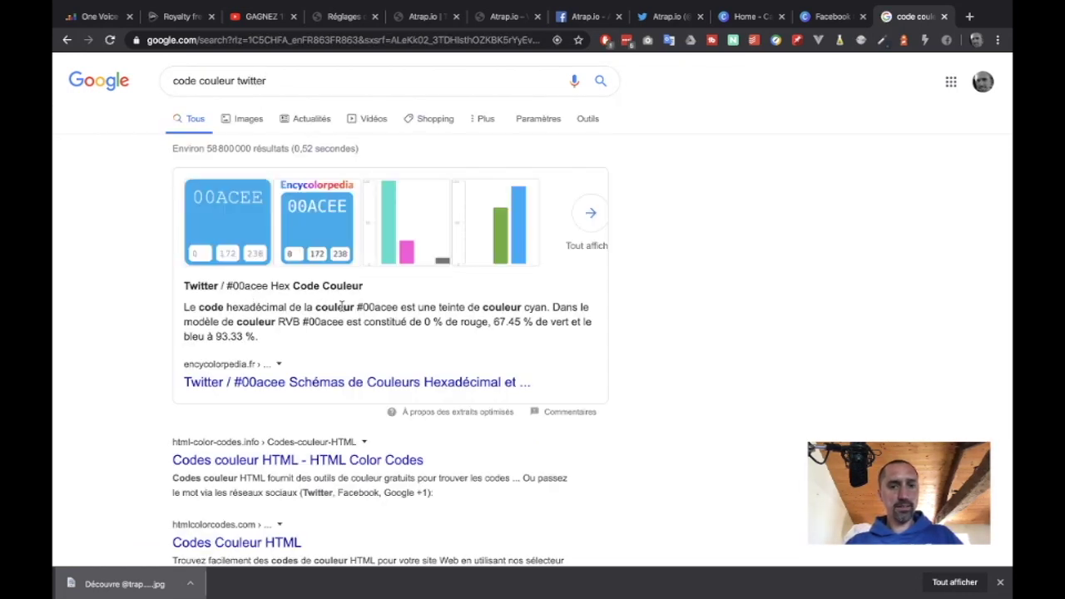
pyautogui.moveTo(358, 309); pyautogui.dragTo(375, 308)
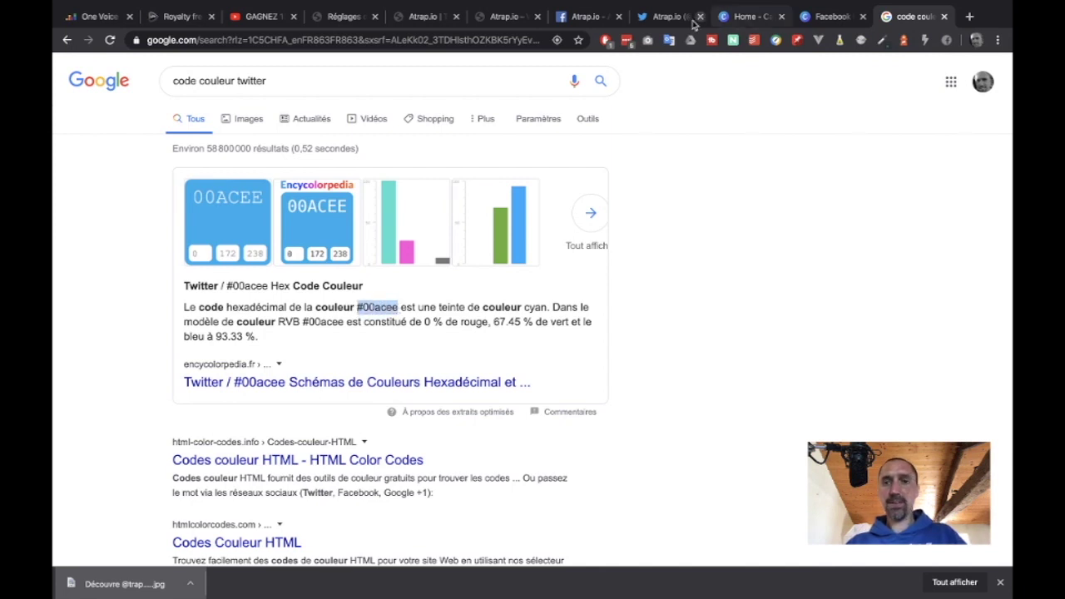
pyautogui.click(499, 17)
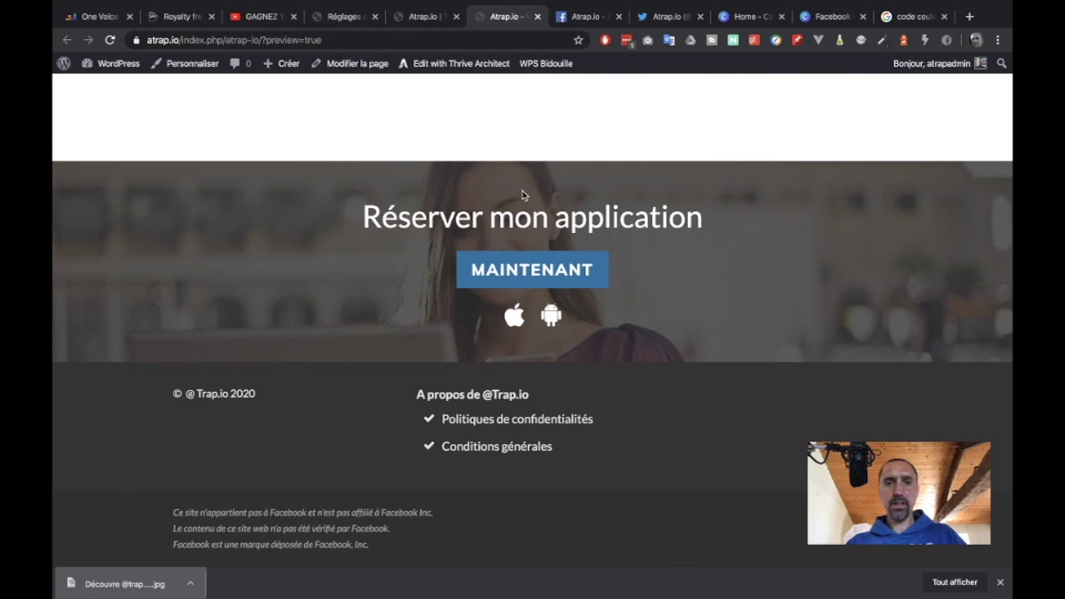
pyautogui.click(426, 17)
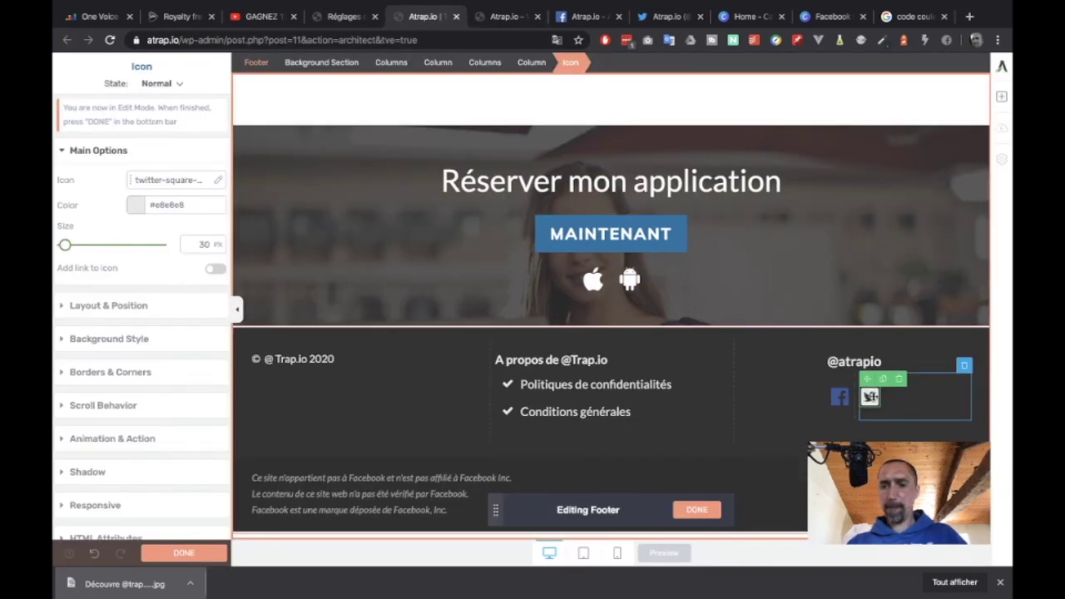
# Recolour the footer Twitter icon from #e8e8e8 to #00acee and finish editing the footer
pyautogui.click(136, 207)
pyautogui.click(131, 385)
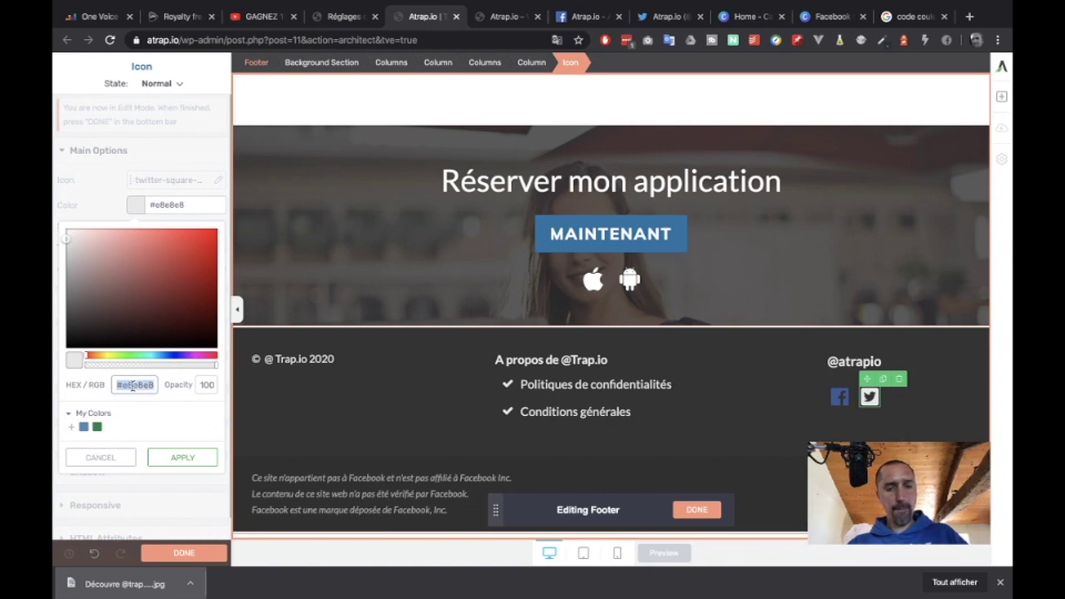
pyautogui.write('#00acee')
pyautogui.click(183, 459)
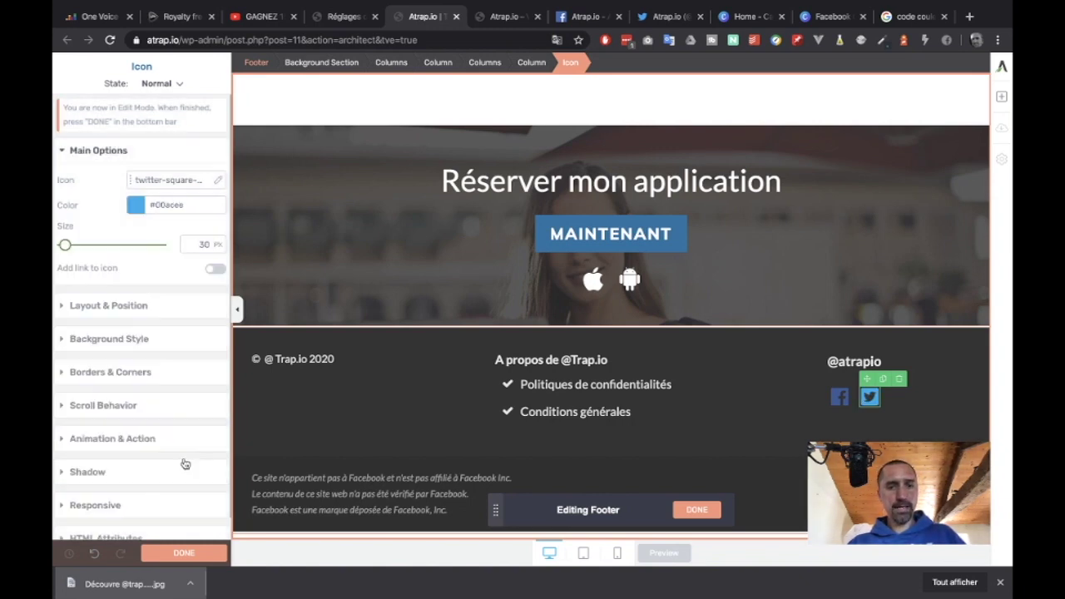
pyautogui.click(435, 416)
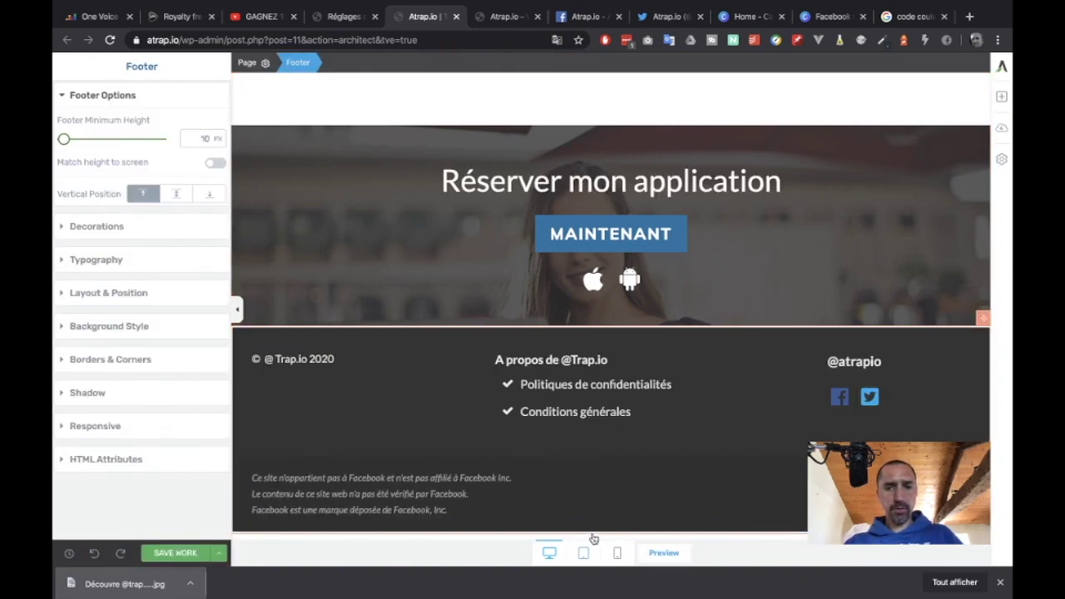
pyautogui.click(512, 17)
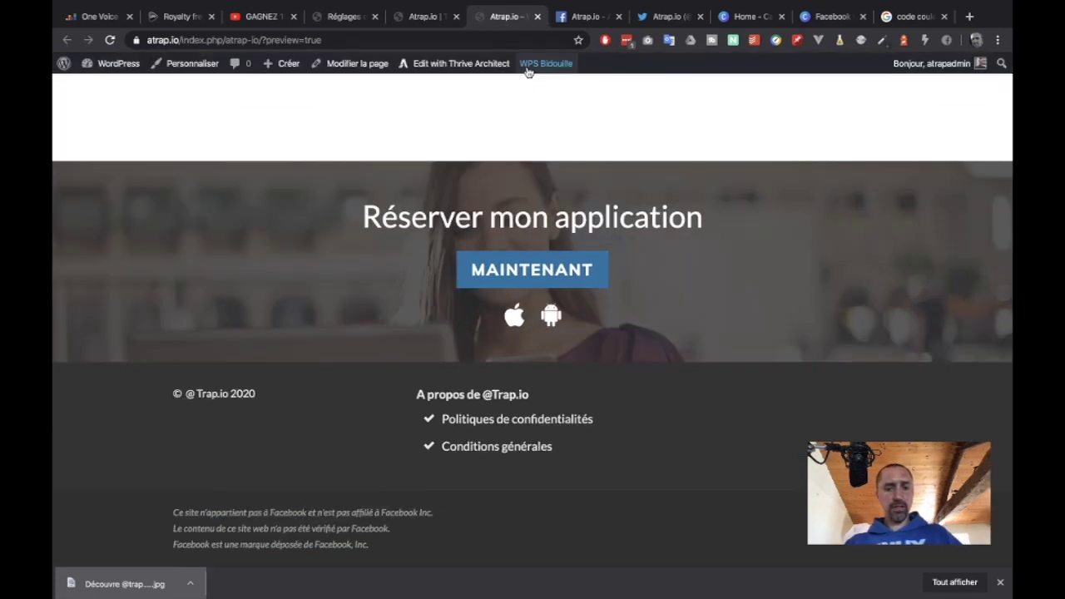
pyautogui.click(441, 12)
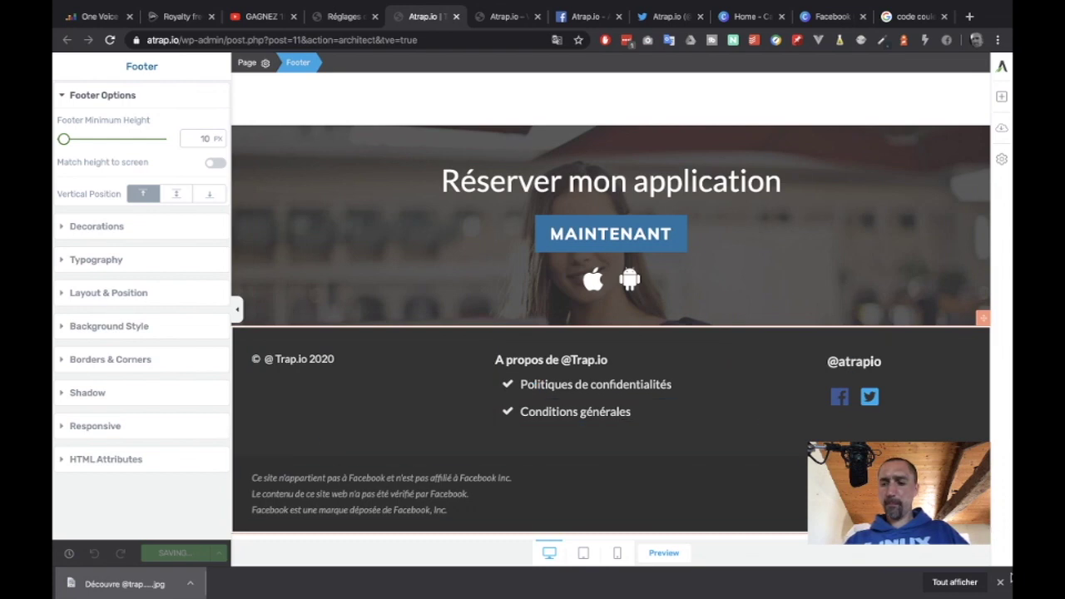
pyautogui.click(502, 17)
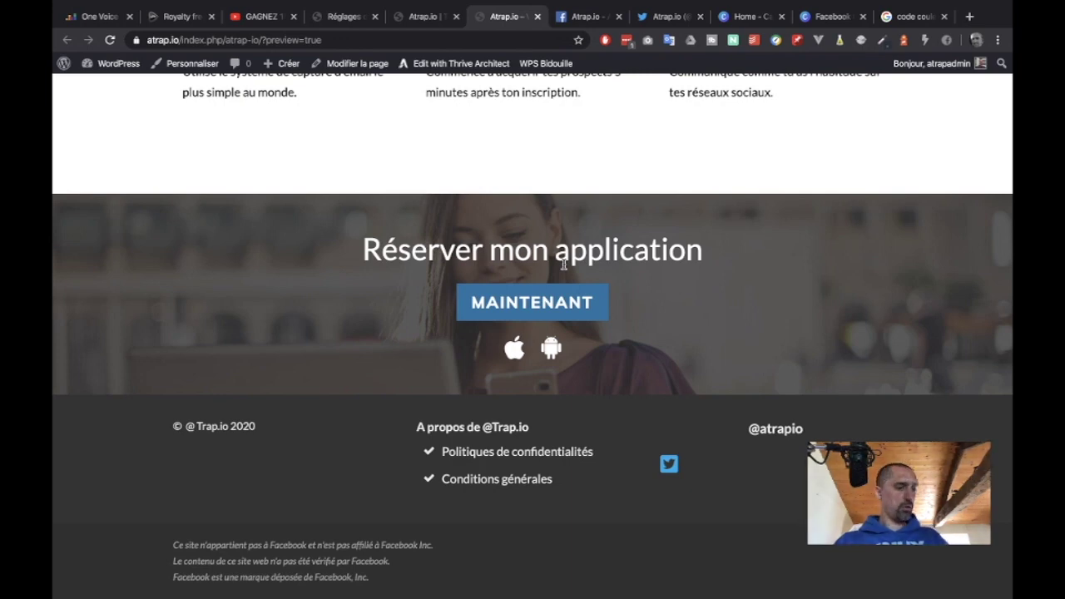
# Save the current footer edits and check them in the live preview
pyautogui.click(423, 17)
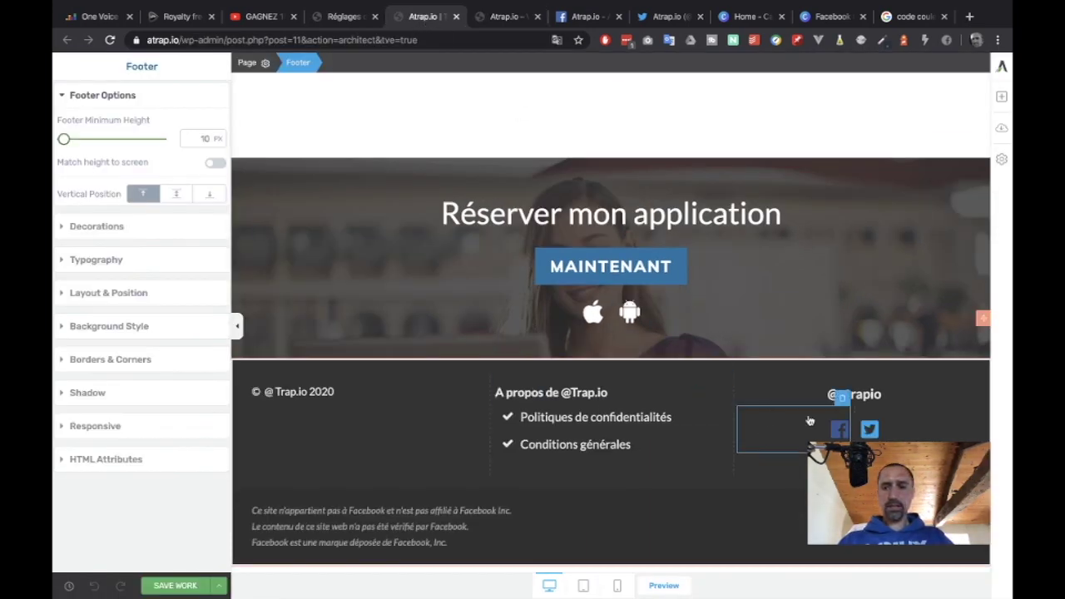
pyautogui.click(841, 432)
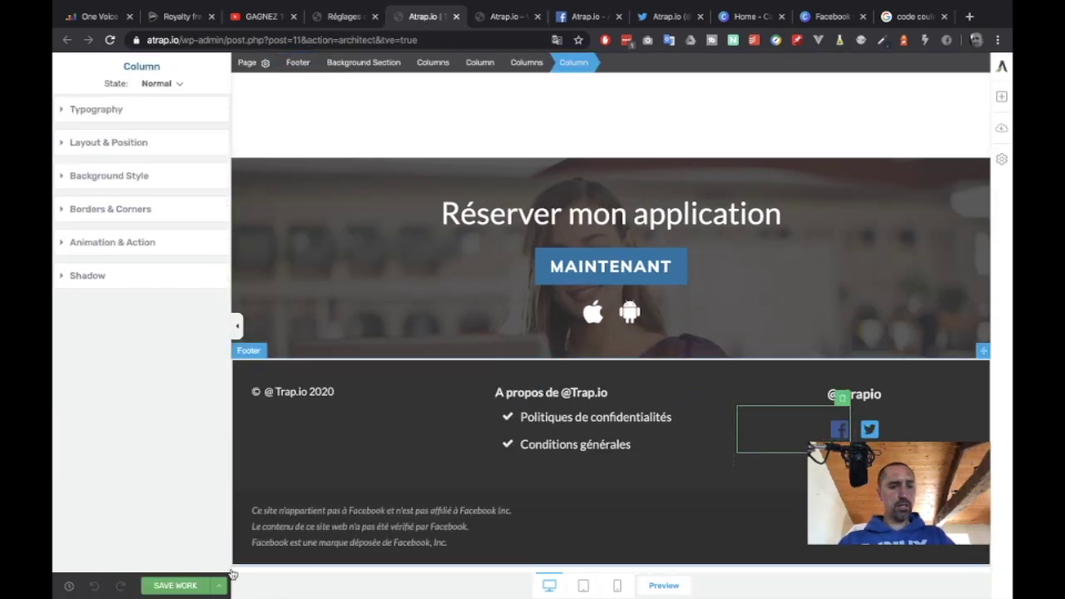
pyautogui.click(186, 587)
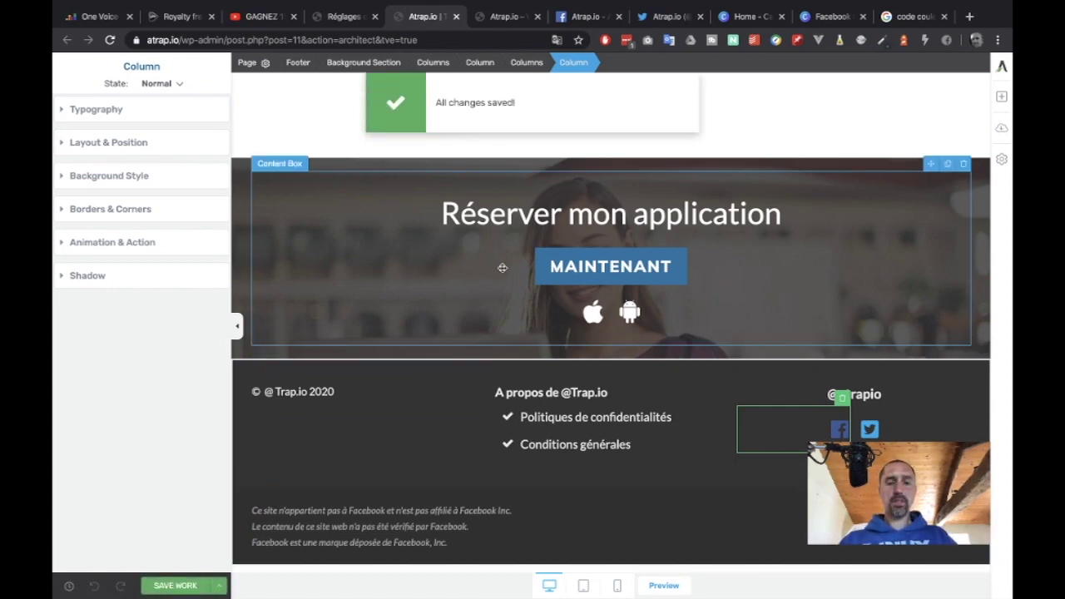
pyautogui.click(499, 16)
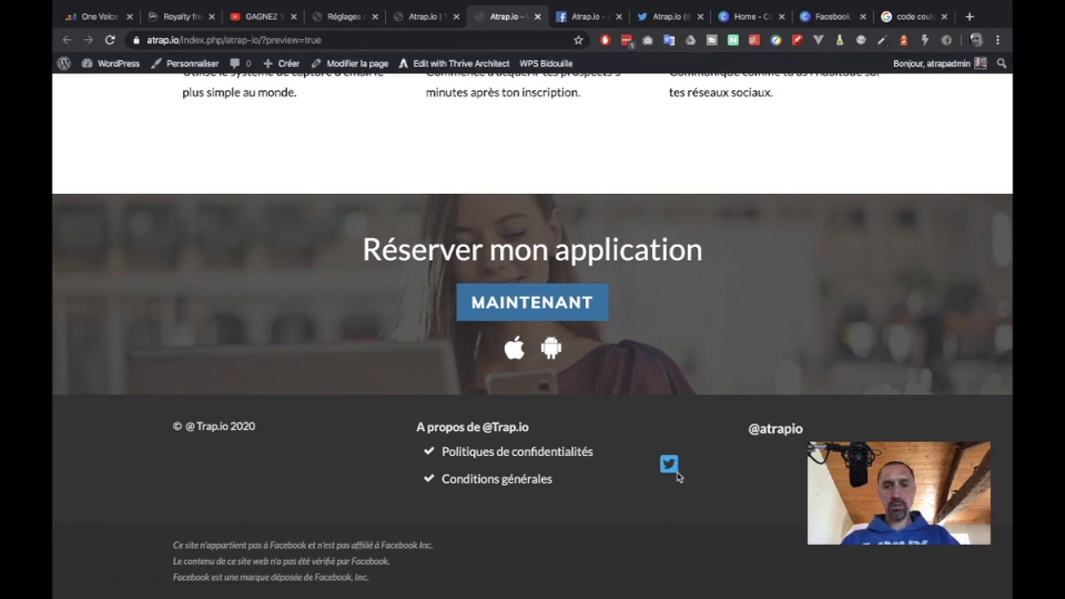
pyautogui.click(421, 17)
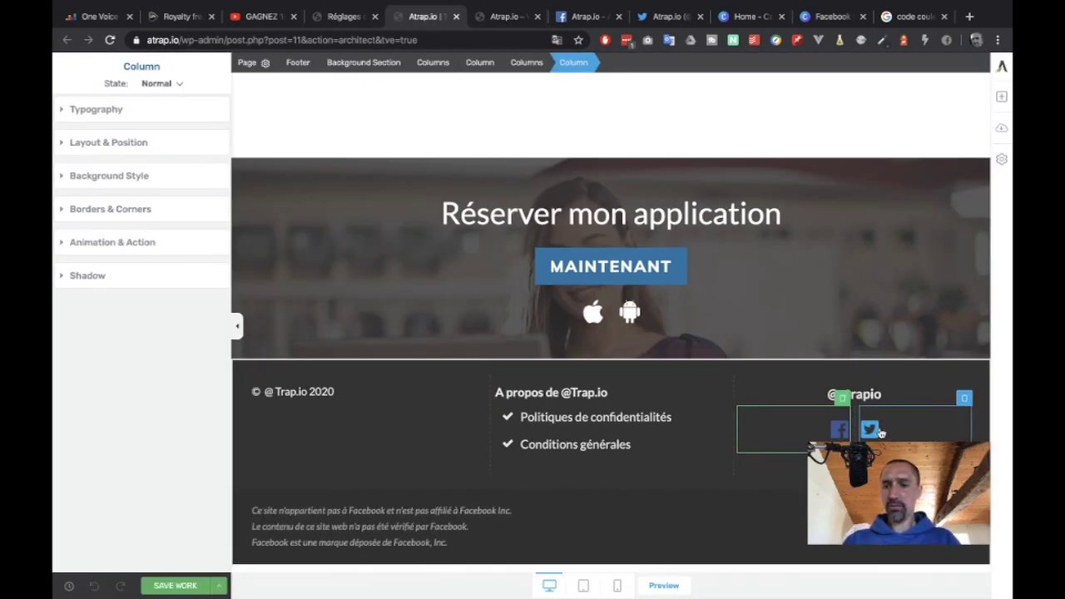
# Replace the footer Facebook icon with a square Facebook icon found by searching 'face'
pyautogui.click(839, 430)
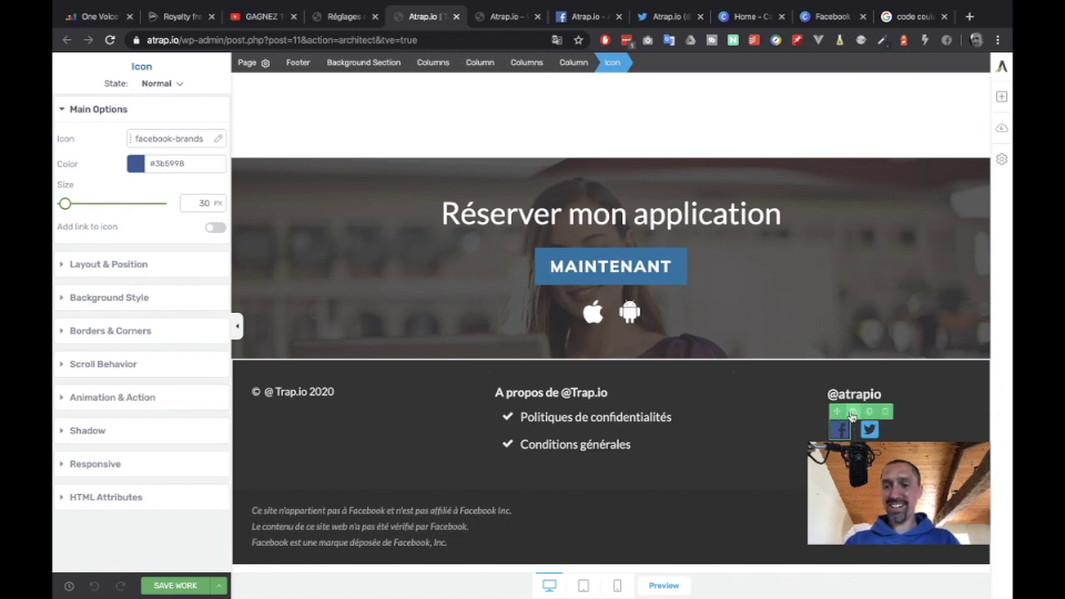
pyautogui.click(884, 413)
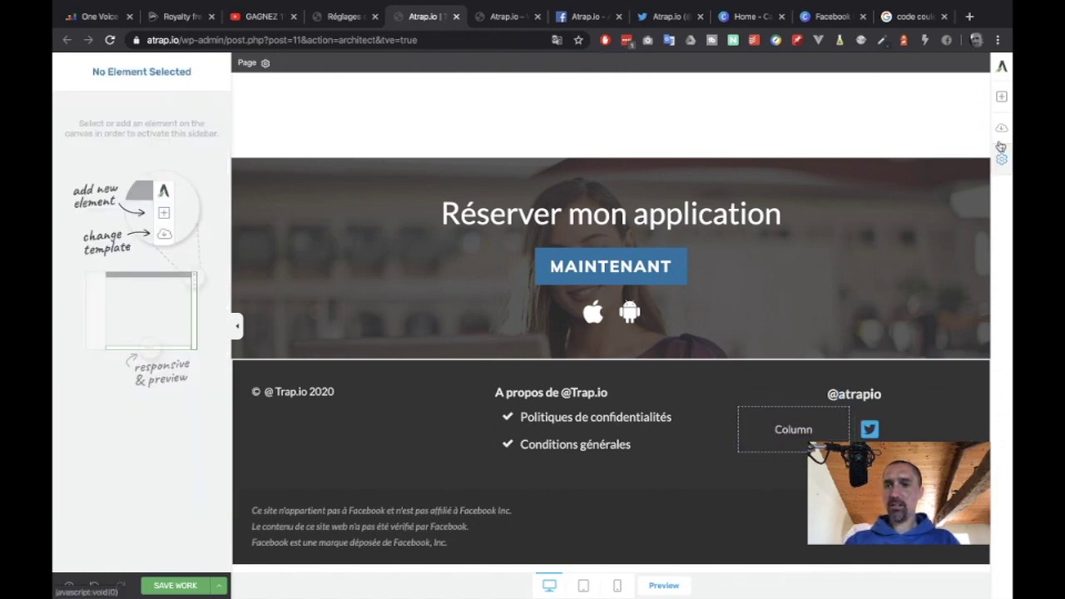
pyautogui.click(1001, 98)
pyautogui.scroll(-3, 940, 391)
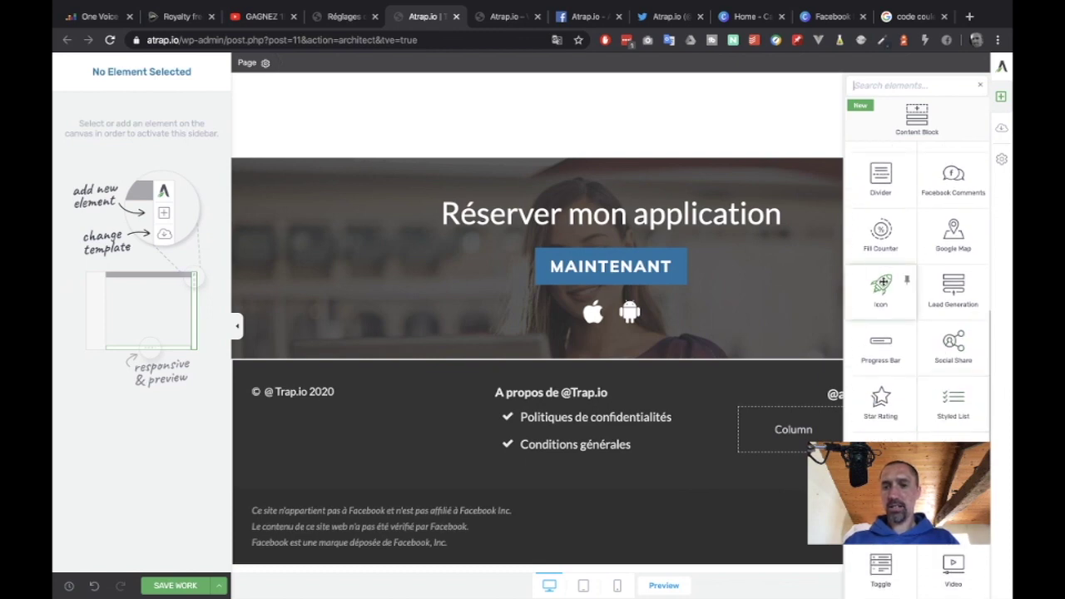
pyautogui.moveTo(881, 287); pyautogui.dragTo(780, 404)
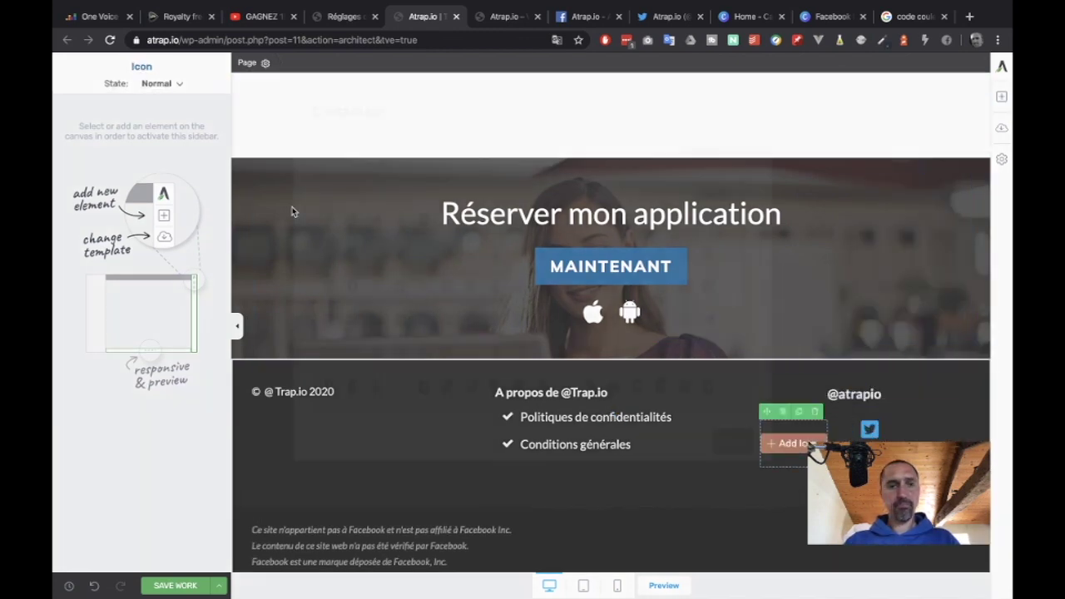
pyautogui.write('face')
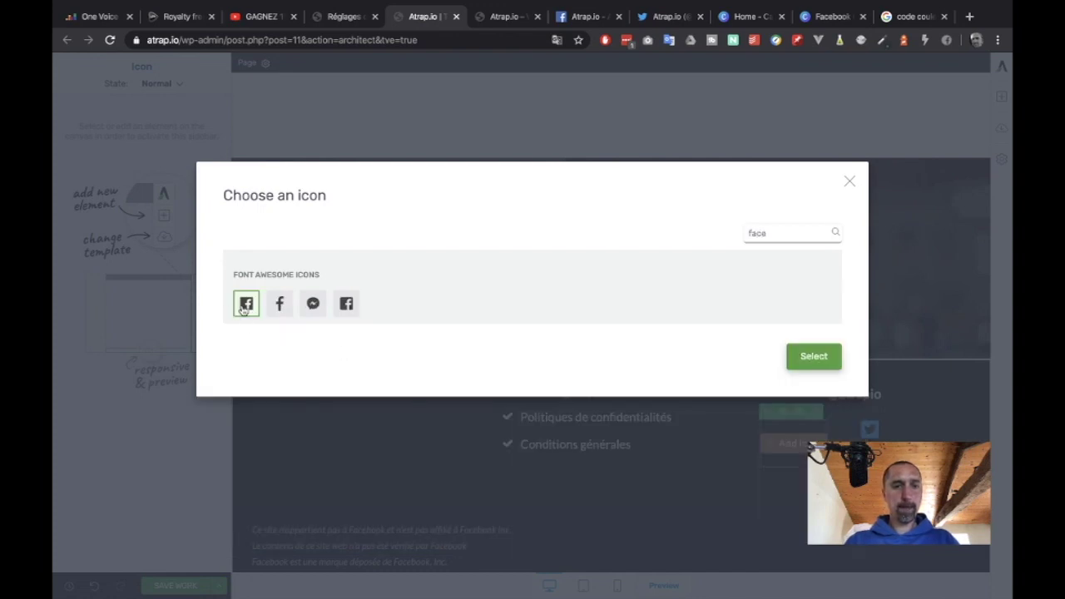
pyautogui.click(345, 307)
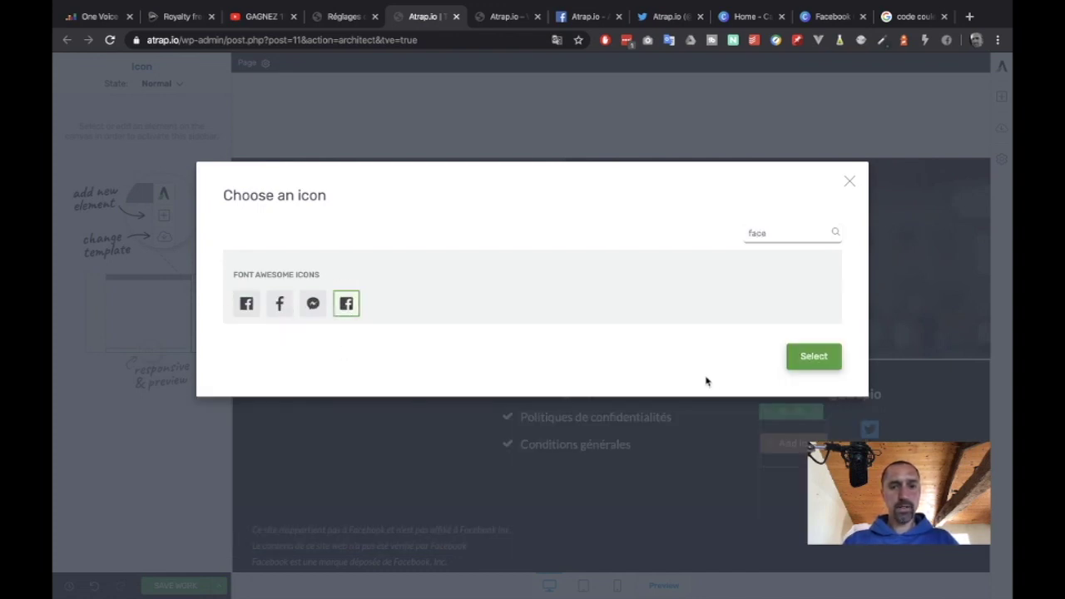
pyautogui.click(812, 357)
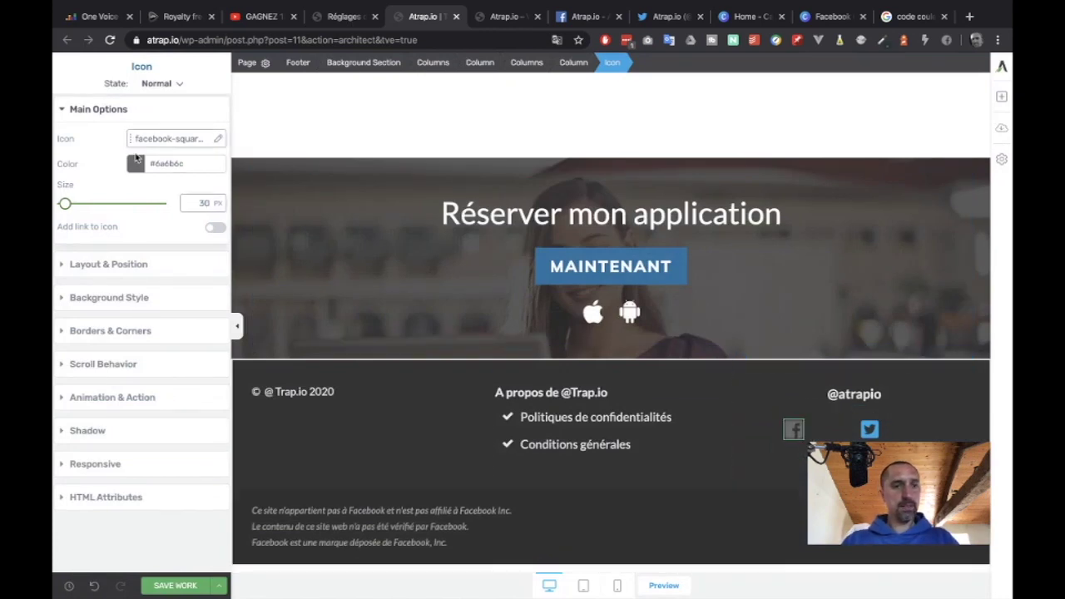
# Copy Facebook's brand hex code 3b5998 from the search results for the icon colour
pyautogui.click(170, 163)
pyautogui.click(914, 16)
pyautogui.hotkey('alt', 'Left')
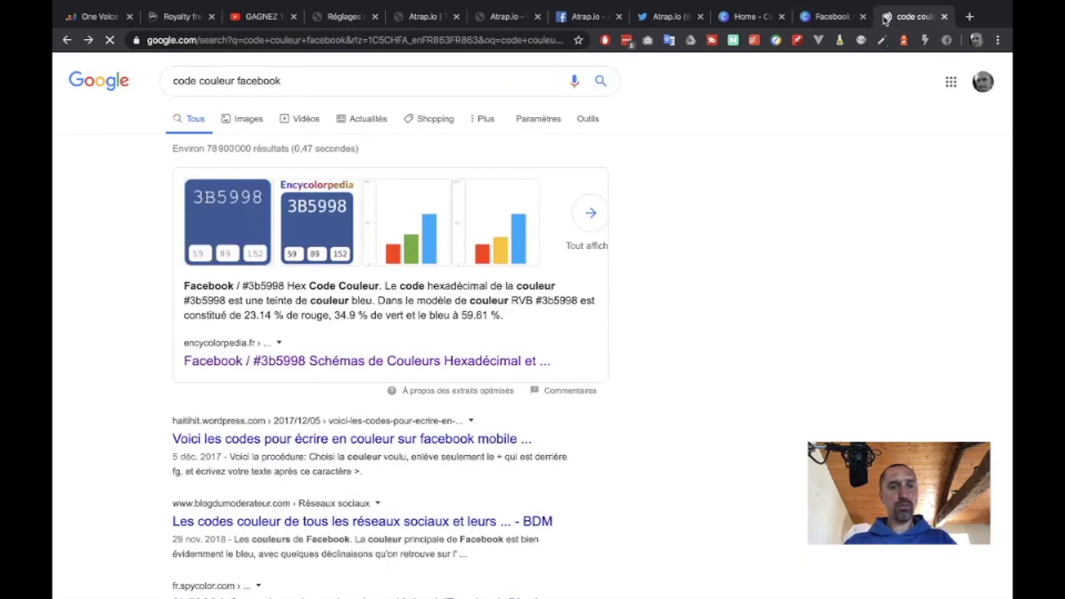
pyautogui.doubleClick(266, 286)
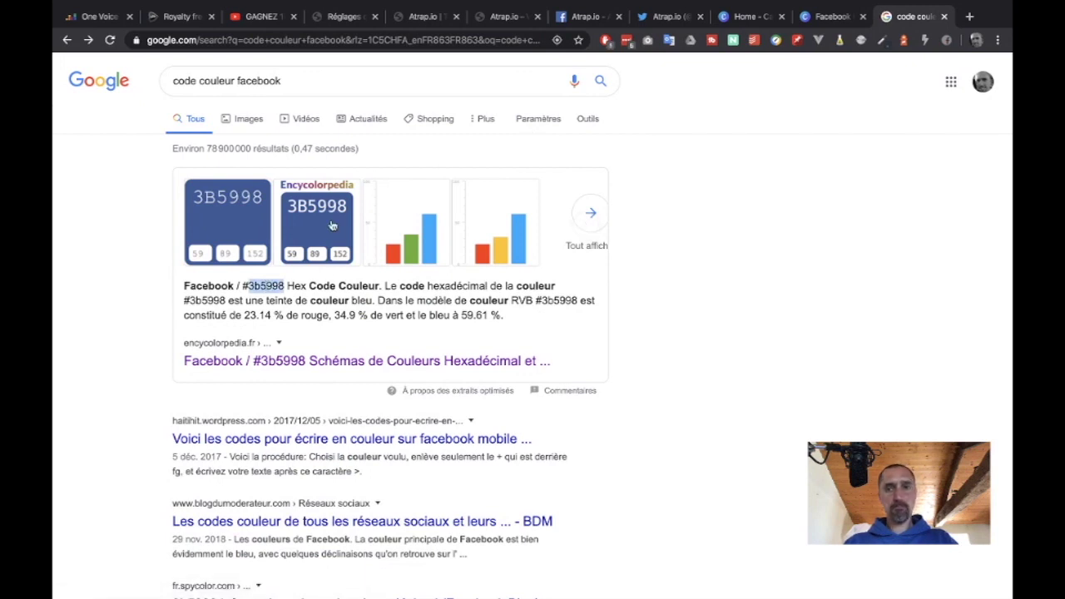
pyautogui.click(504, 16)
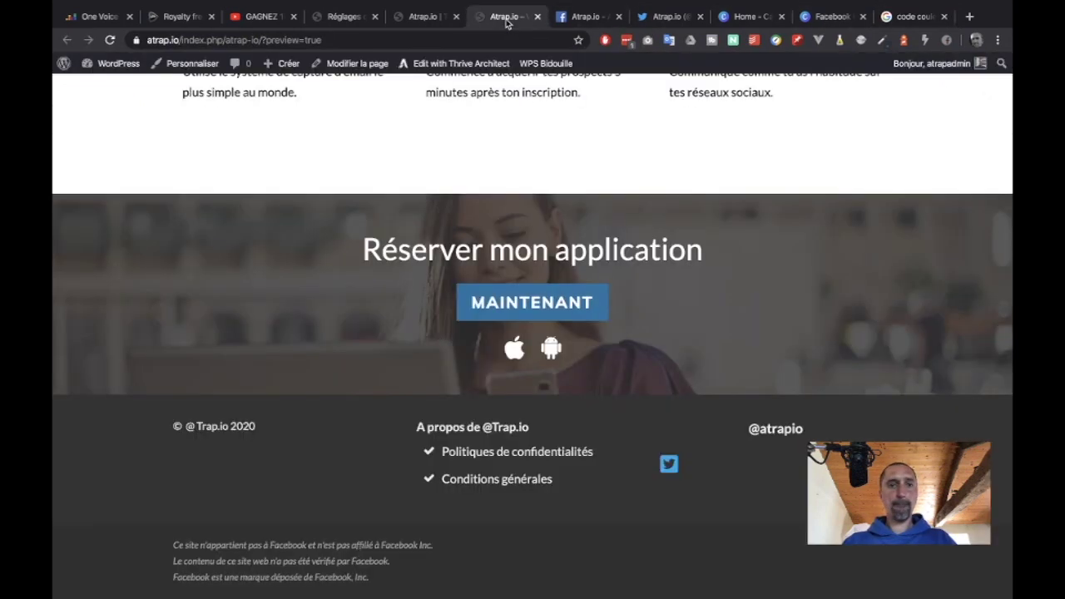
# Change the square Facebook icon's colour from #6a6b6c to #3b5998, then reload the live preview
pyautogui.click(418, 16)
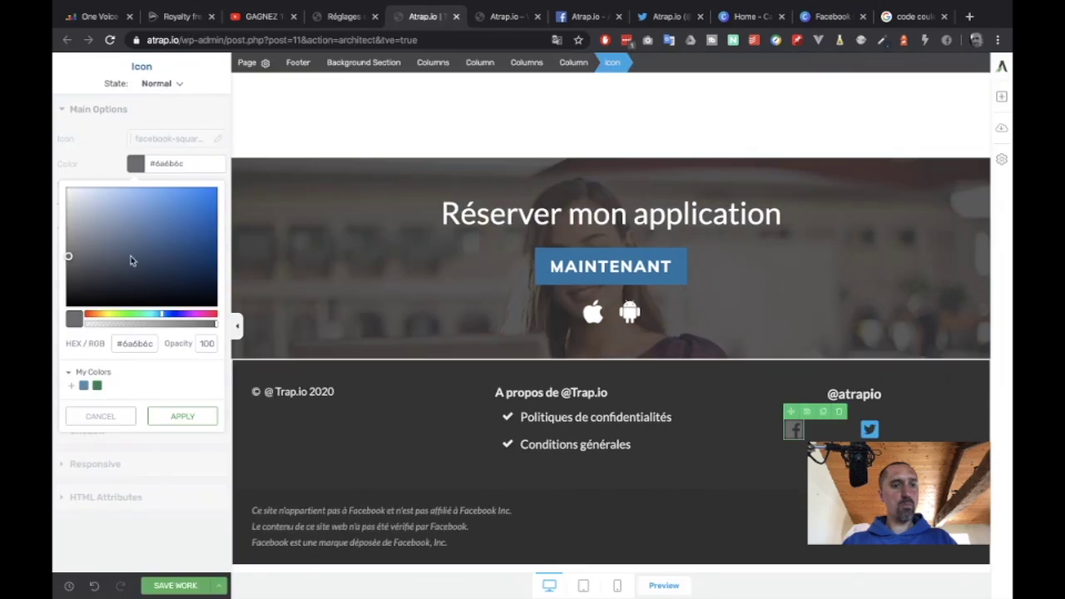
pyautogui.tripleClick(126, 343)
pyautogui.write('#3b5998')
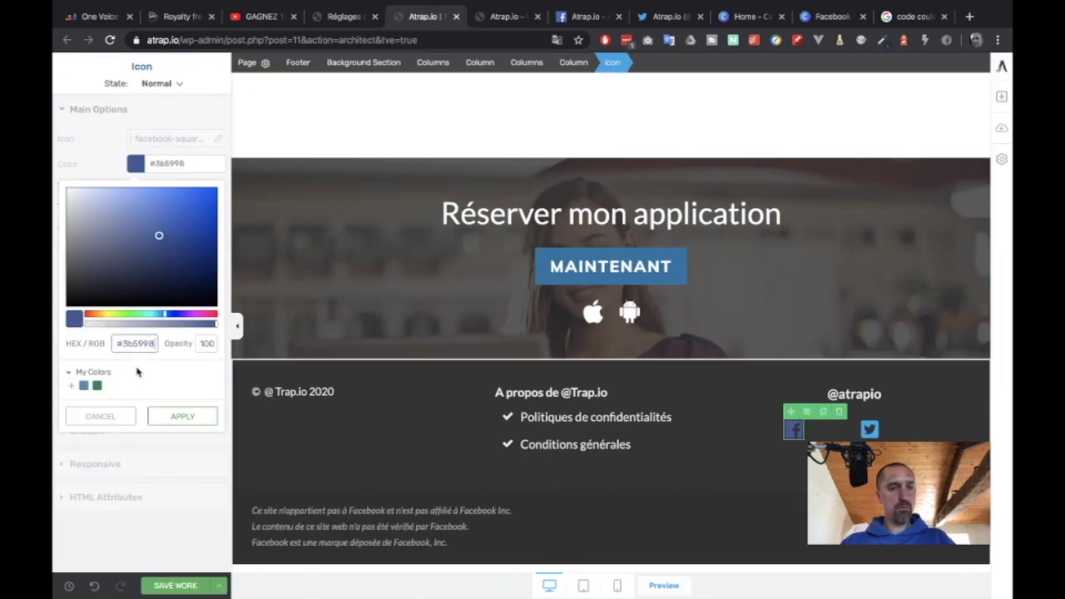
pyautogui.click(172, 414)
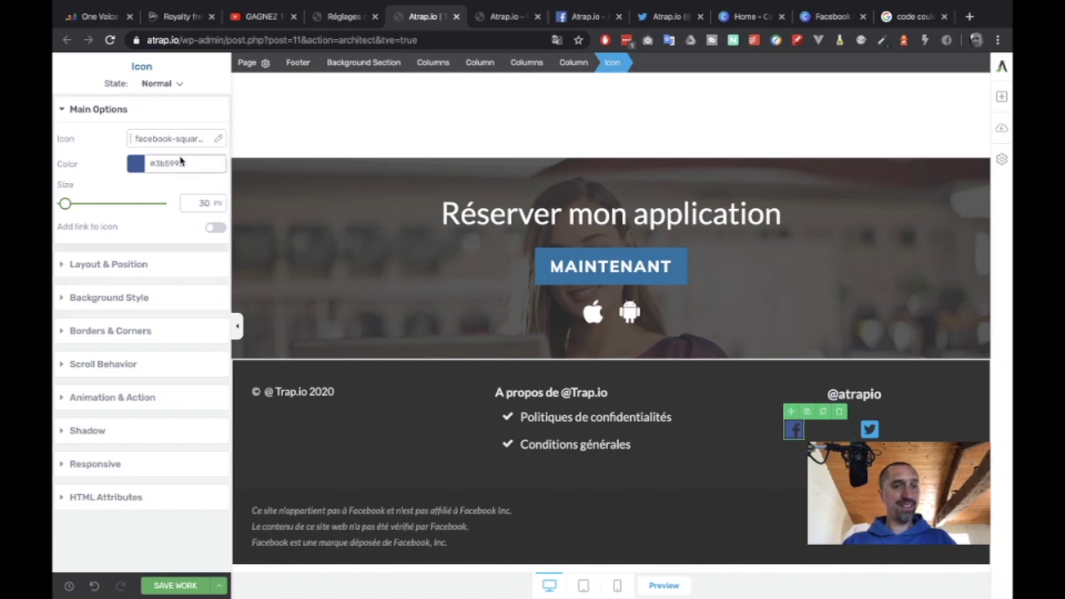
pyautogui.click(133, 264)
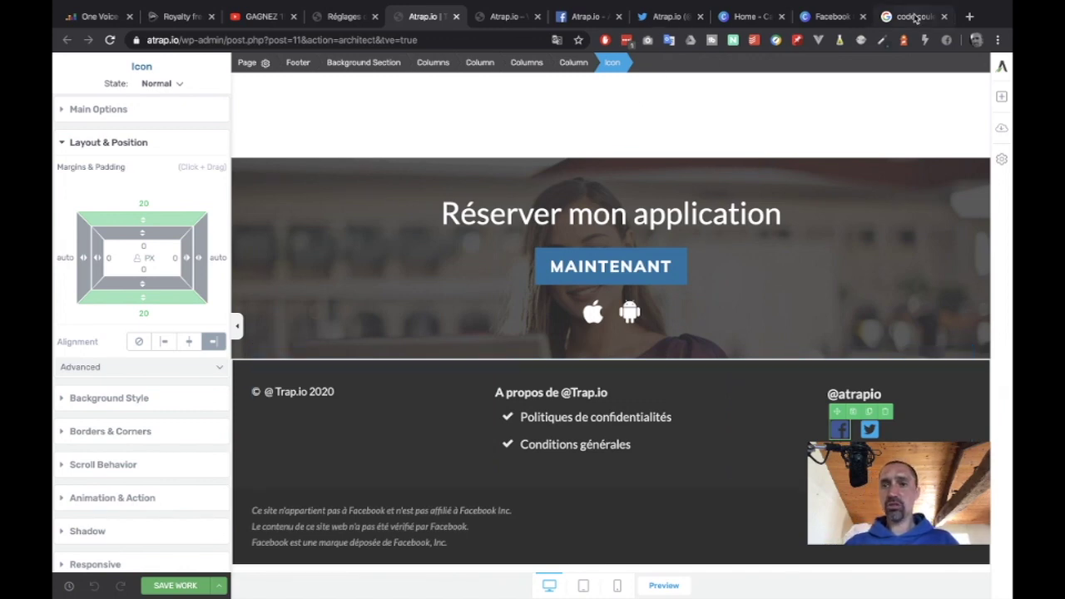
pyautogui.click(503, 17)
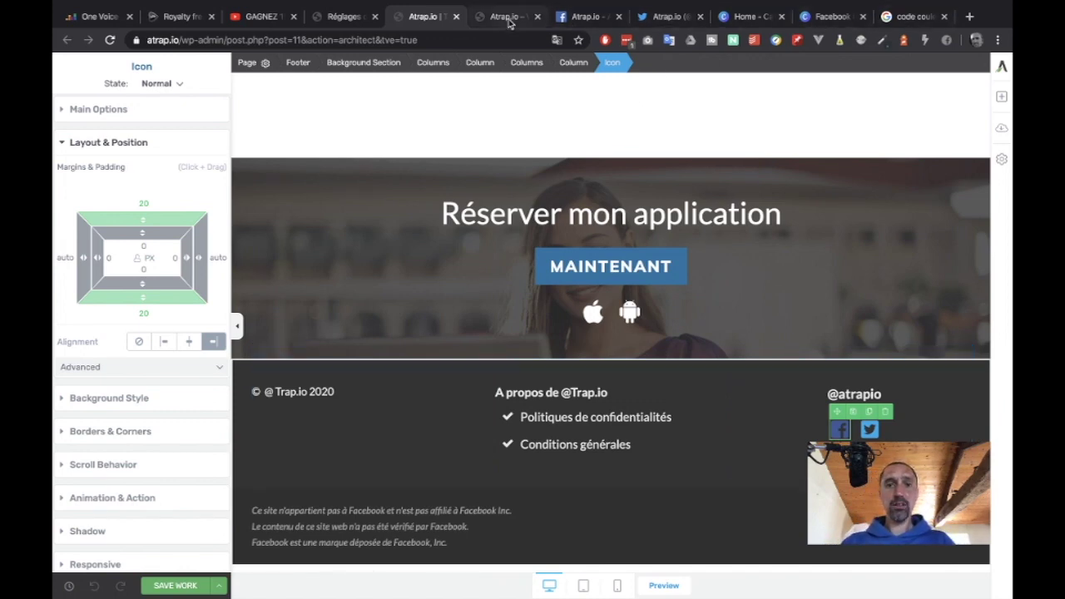
pyautogui.click(112, 39)
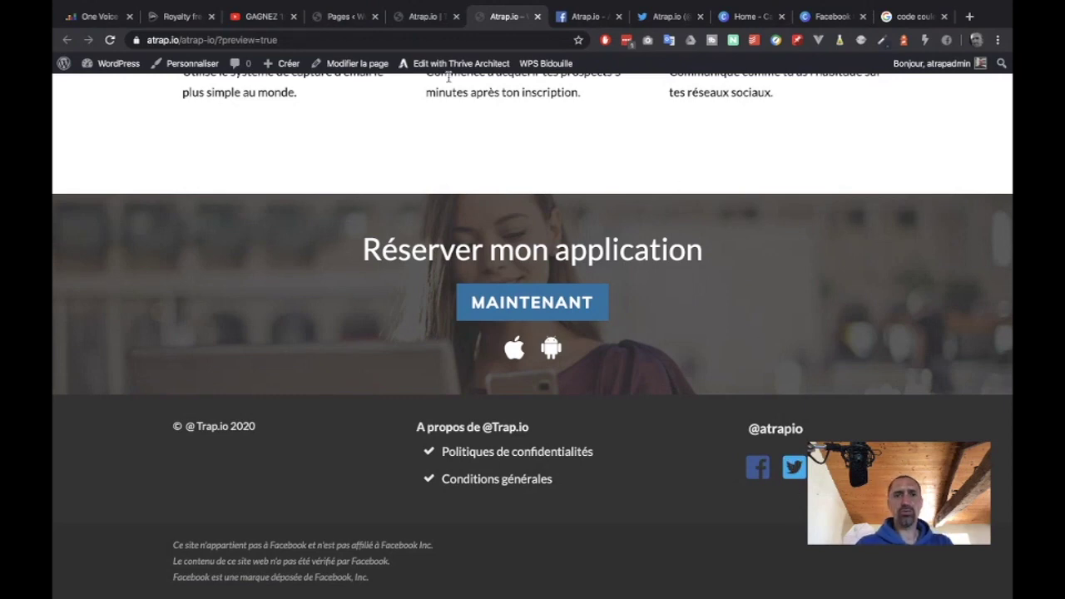
# Reopen the footer editor, undo the last Facebook icon change and adjust the icons column
pyautogui.click(430, 16)
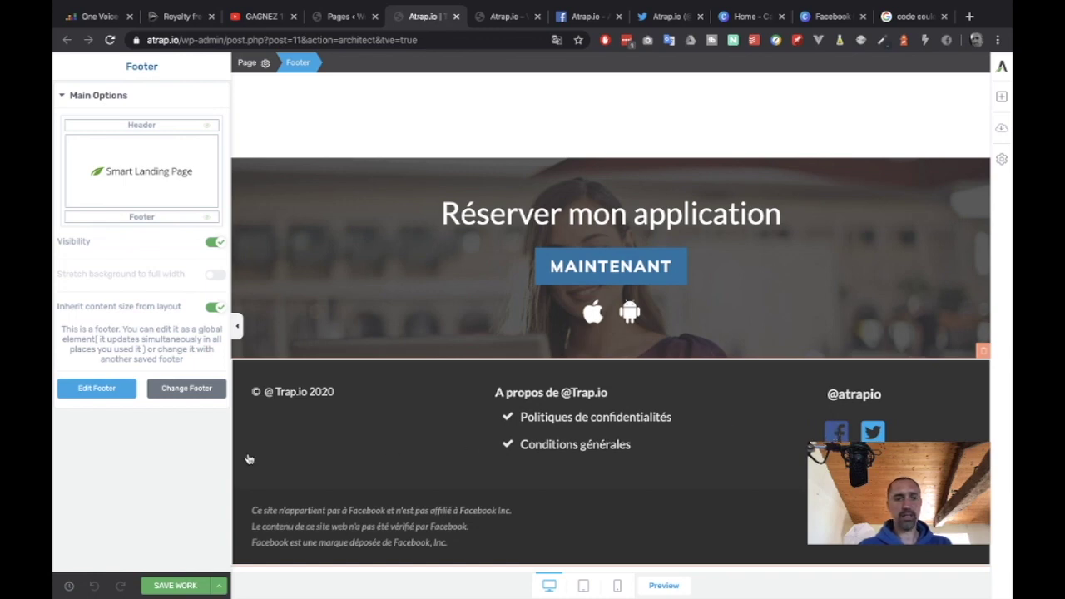
pyautogui.click(98, 388)
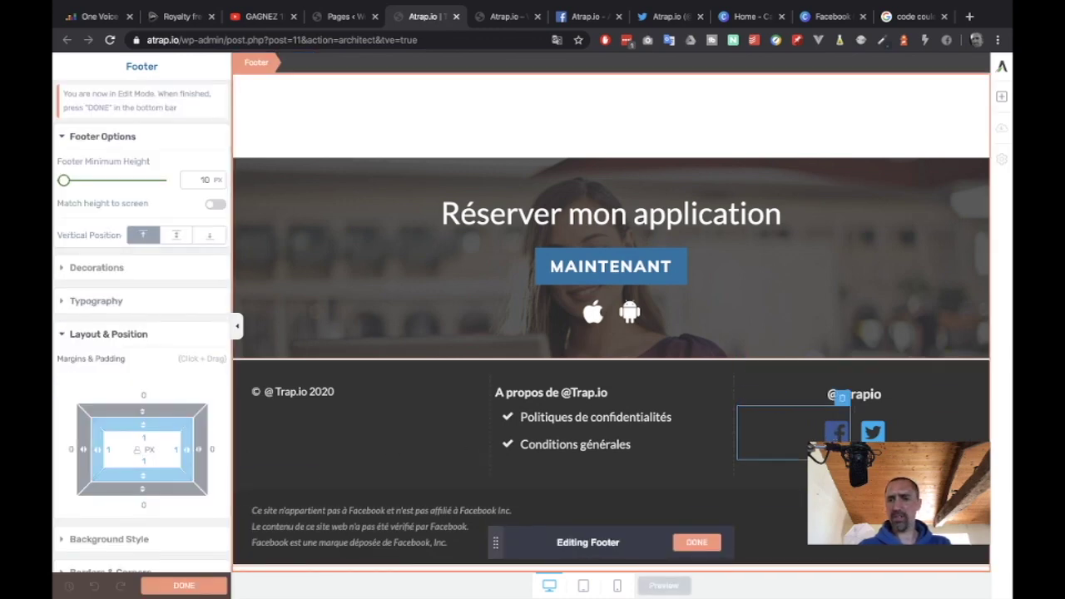
pyautogui.click(834, 432)
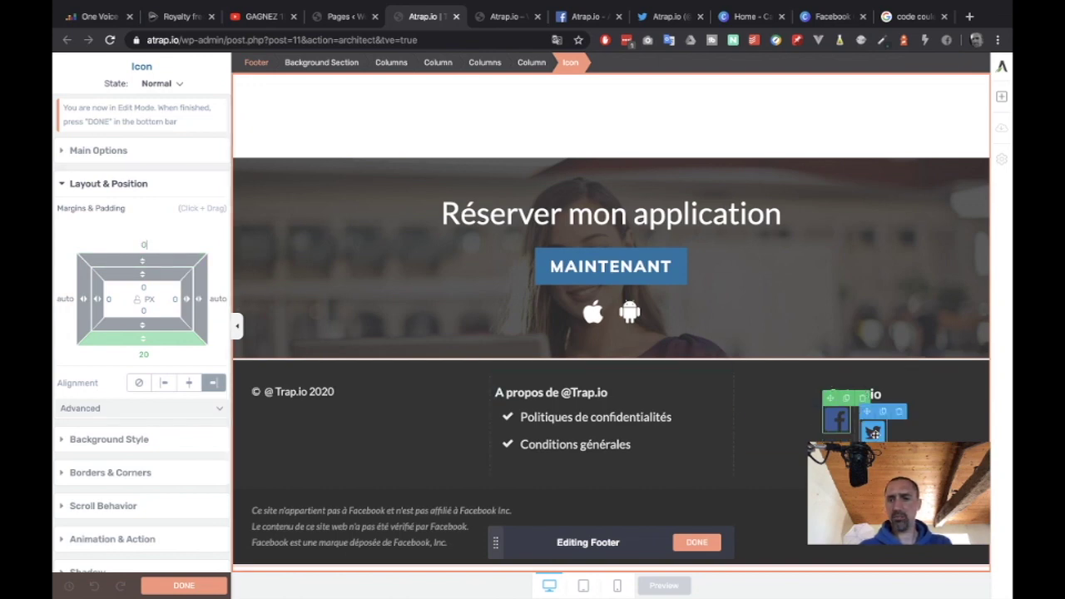
pyautogui.hotkey('ctrl', 'z')
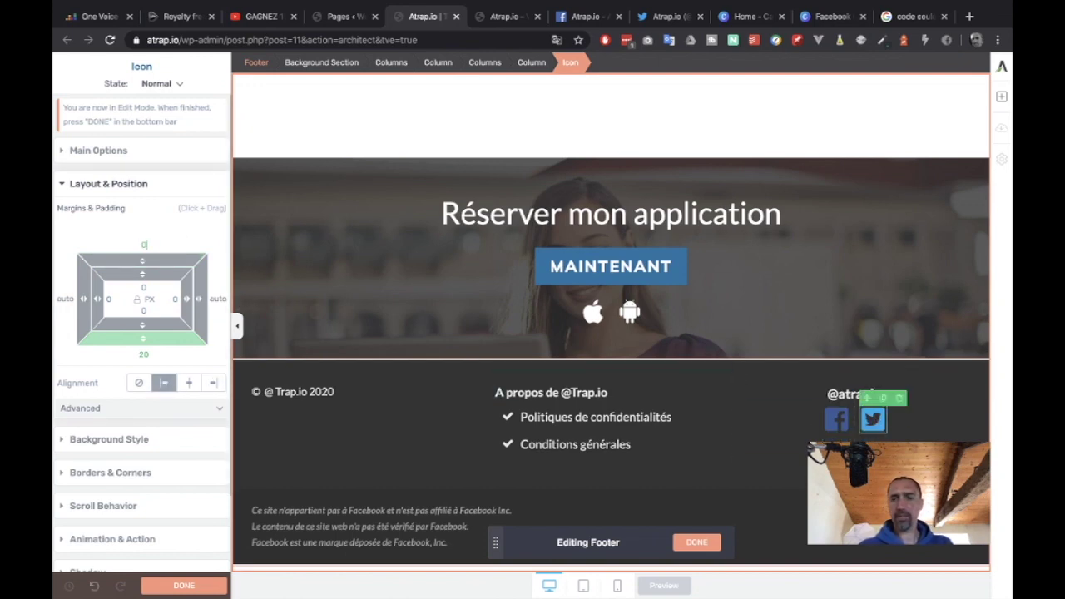
pyautogui.click(790, 448)
pyautogui.moveTo(790, 448); pyautogui.dragTo(782, 417)
# Give the social icons block 5 px top padding, finish the footer and save with Ctrl+S
pyautogui.click(493, 65)
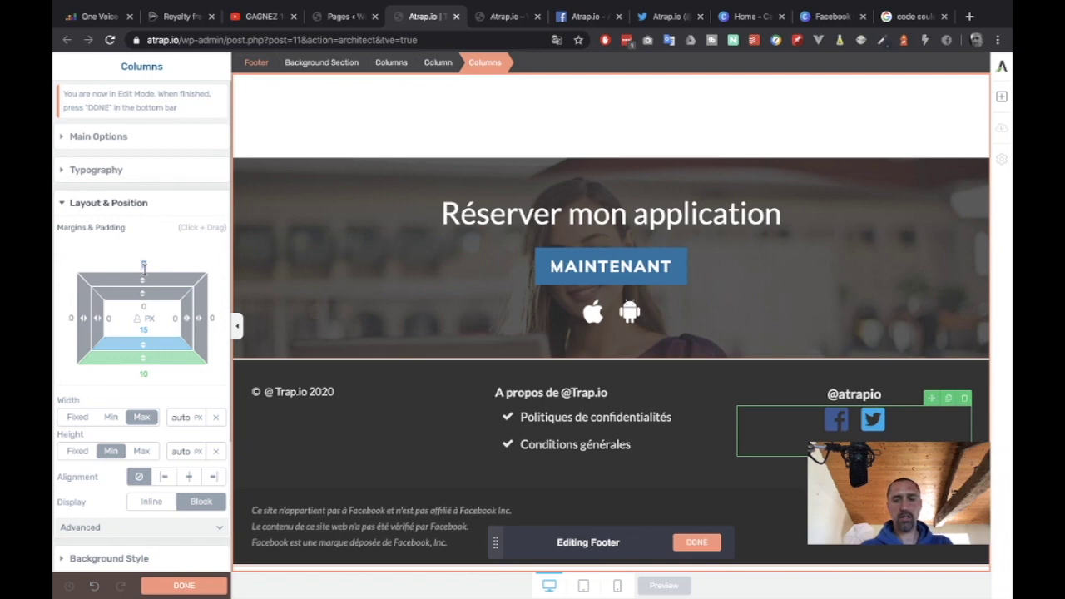
pyautogui.moveTo(144, 266); pyautogui.dragTo(144, 264)
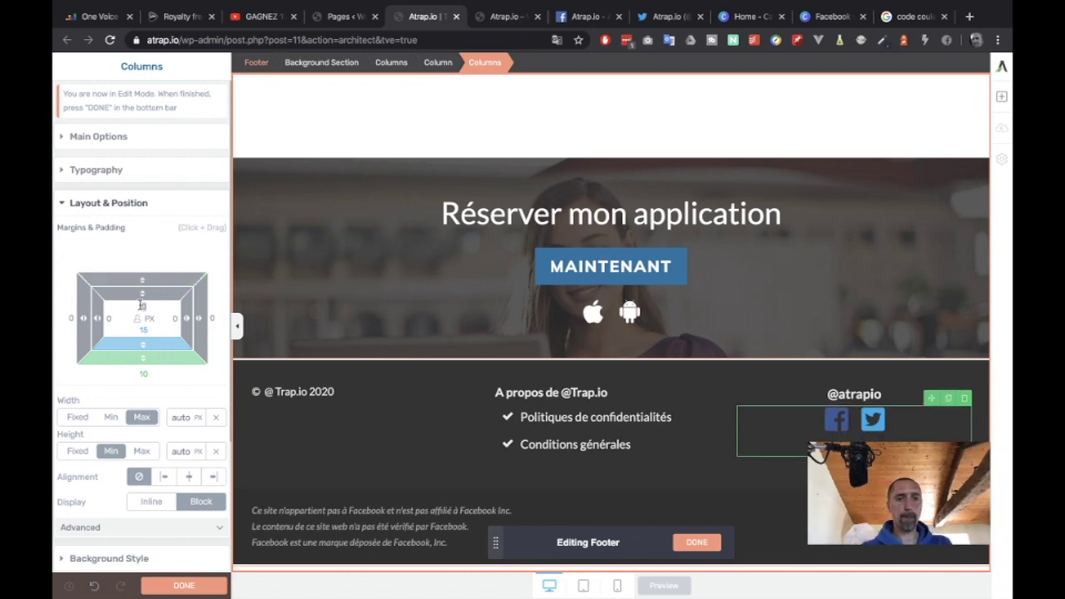
pyautogui.write('5')
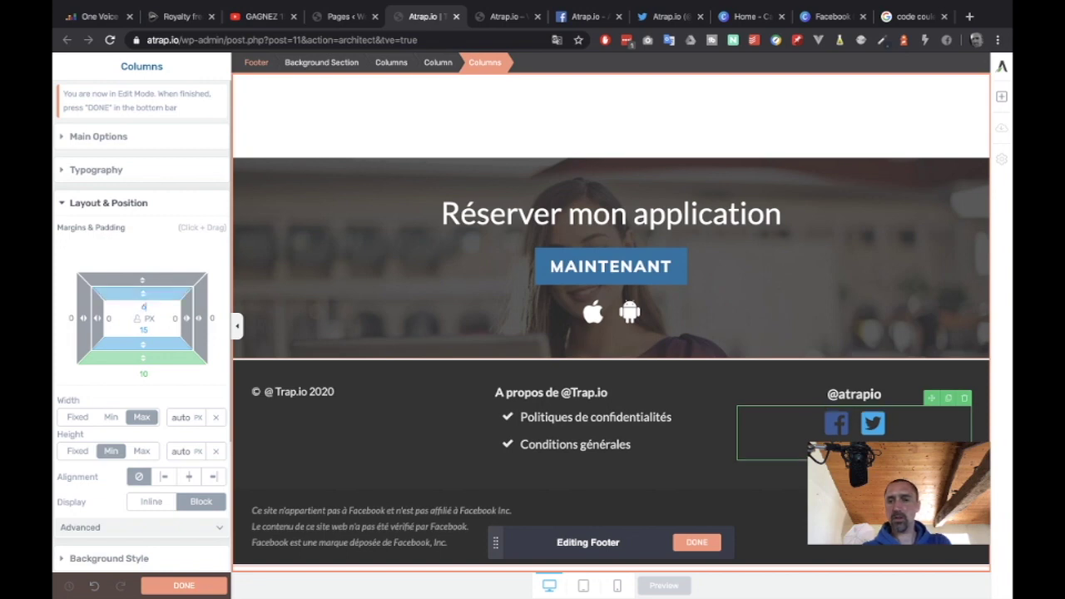
pyautogui.click(697, 542)
pyautogui.hotkey('ctrl', 's')
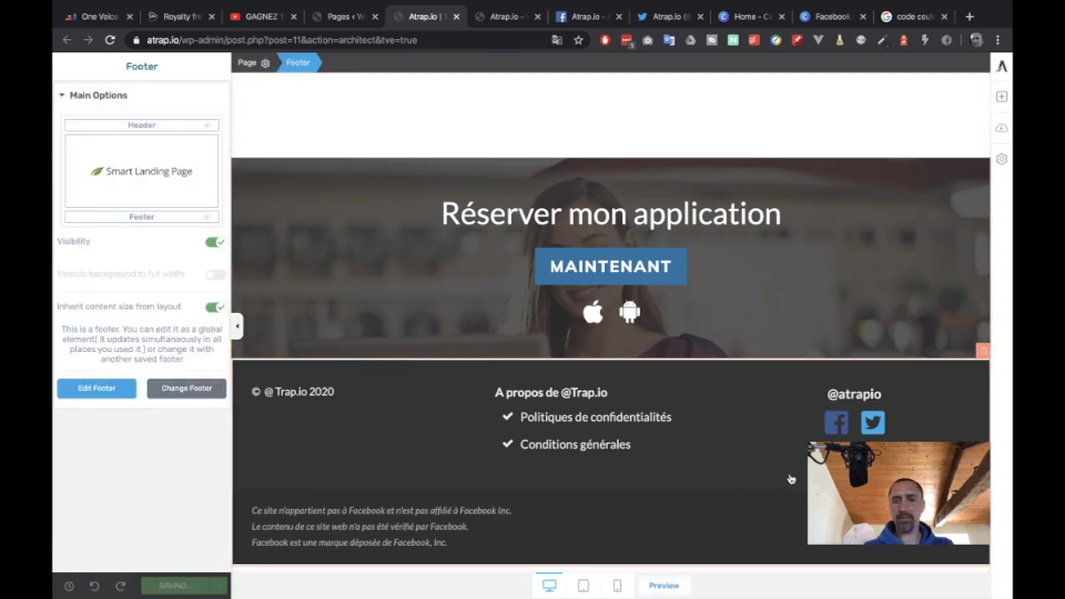
# After checking the preview, reopen the footer and show the square Facebook icon's main settings (#3b5998, 40 px)
pyautogui.click(504, 17)
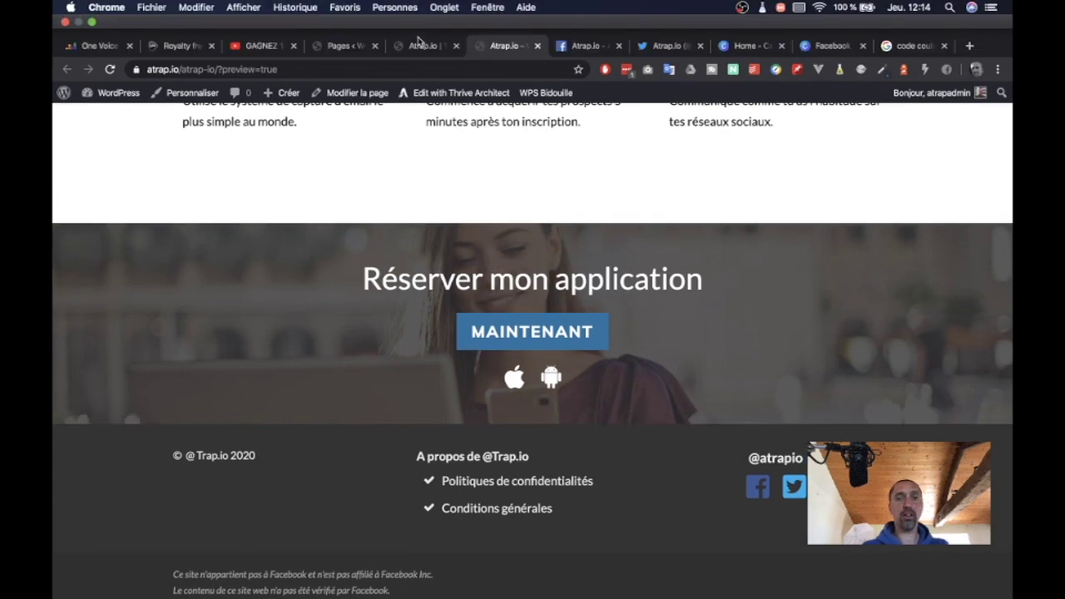
pyautogui.click(420, 42)
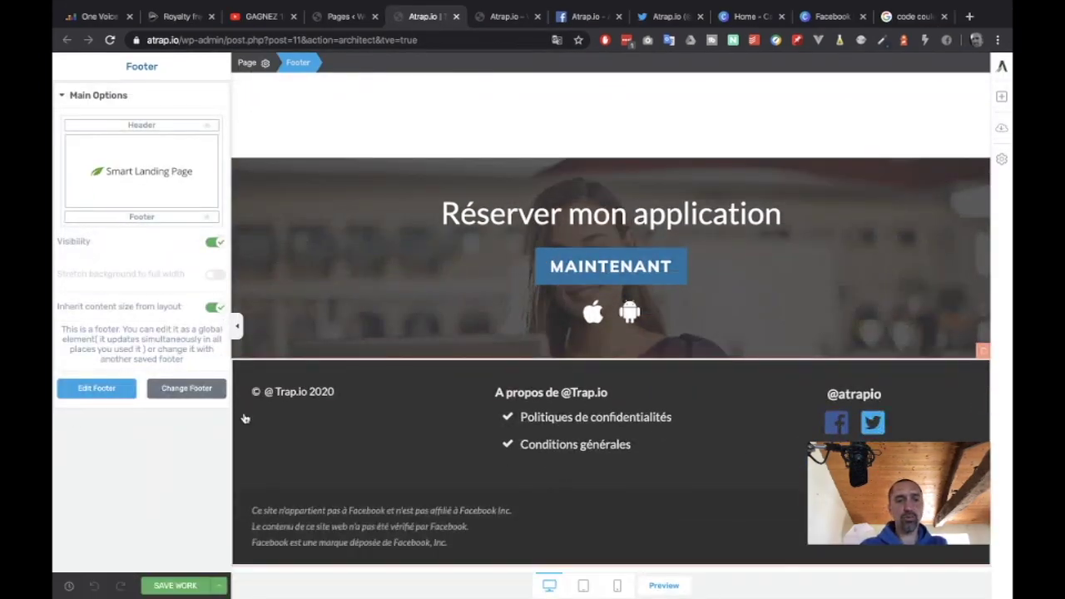
pyautogui.click(103, 388)
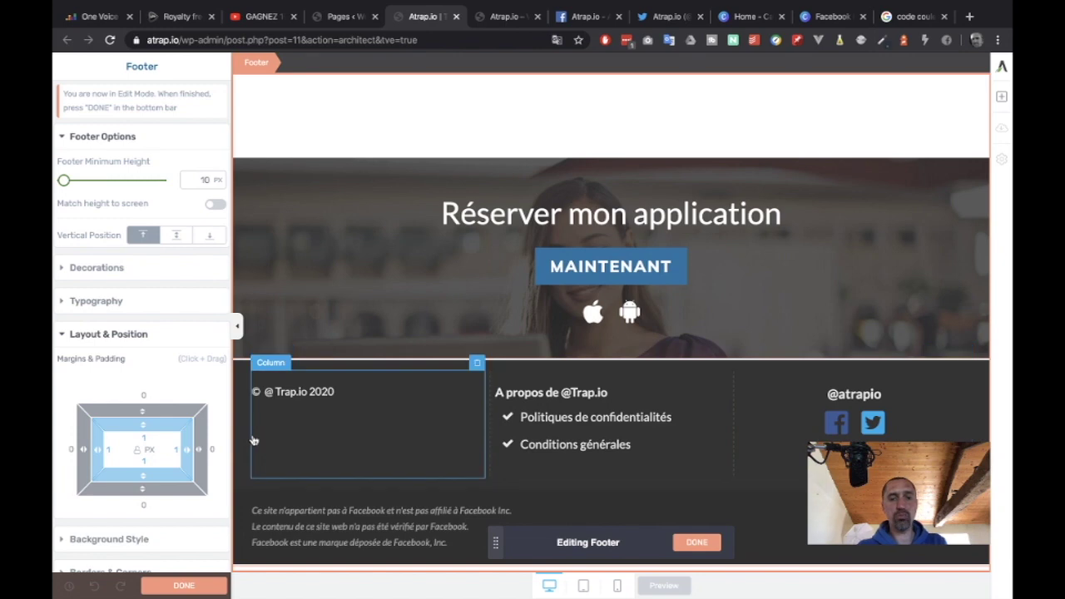
pyautogui.click(836, 422)
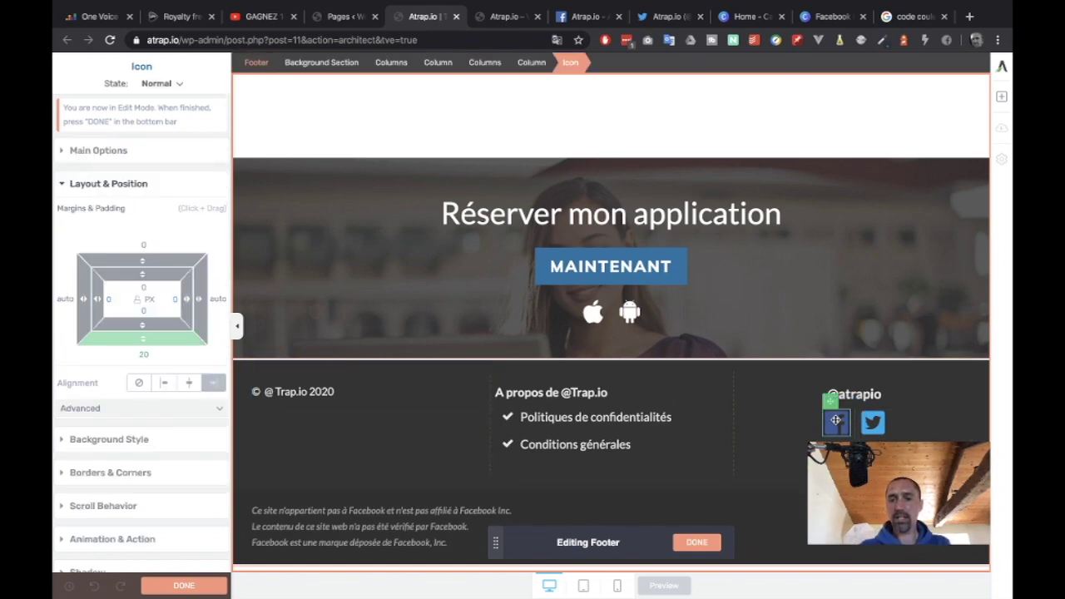
pyautogui.click(103, 150)
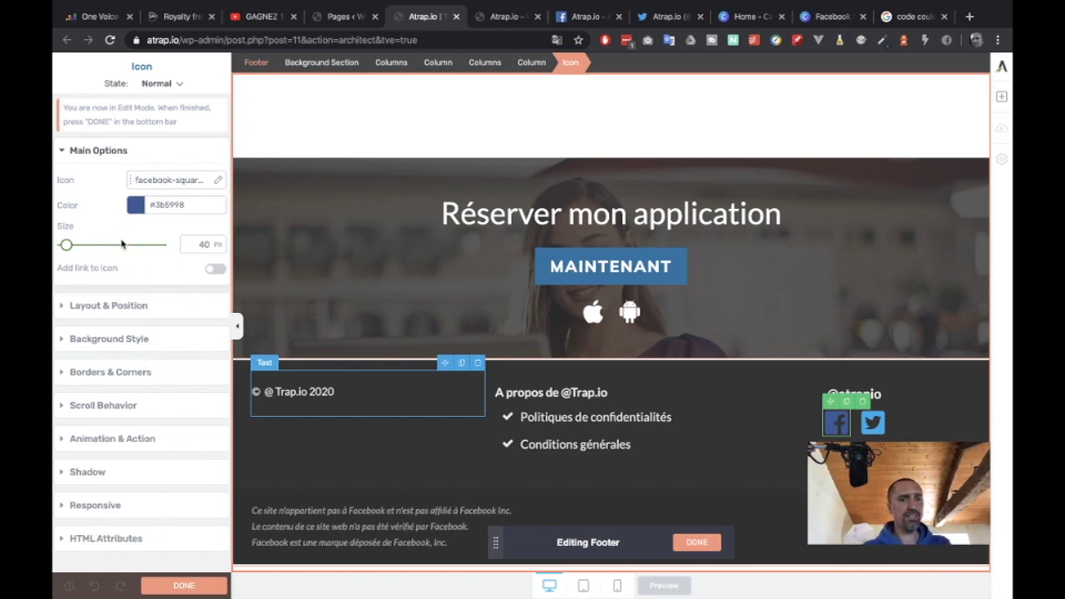
# Link the footer Facebook icon to the Atrap.io Facebook page URL, opening in a new tab
pyautogui.click(216, 271)
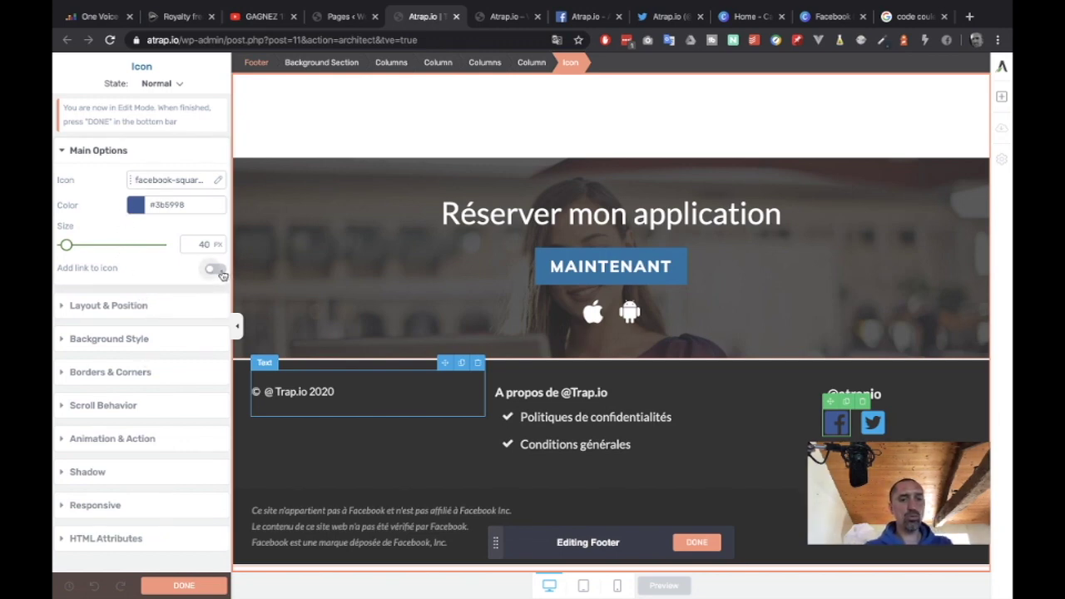
pyautogui.click(585, 16)
pyautogui.moveTo(250, 39); pyautogui.dragTo(120, 43)
pyautogui.hotkey('ctrl', 'c')
pyautogui.click(504, 17)
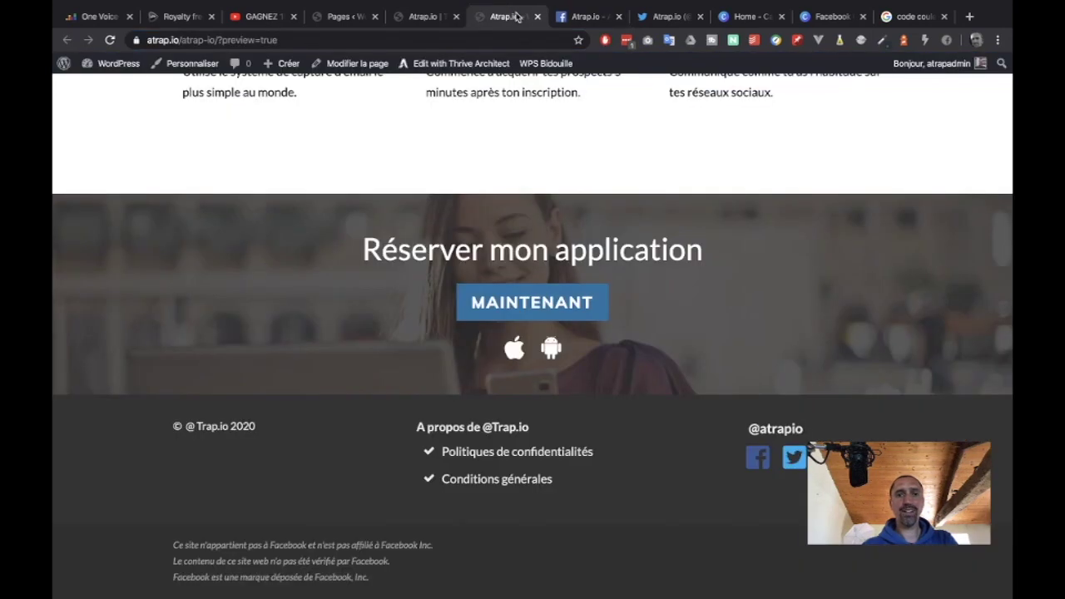
pyautogui.click(412, 17)
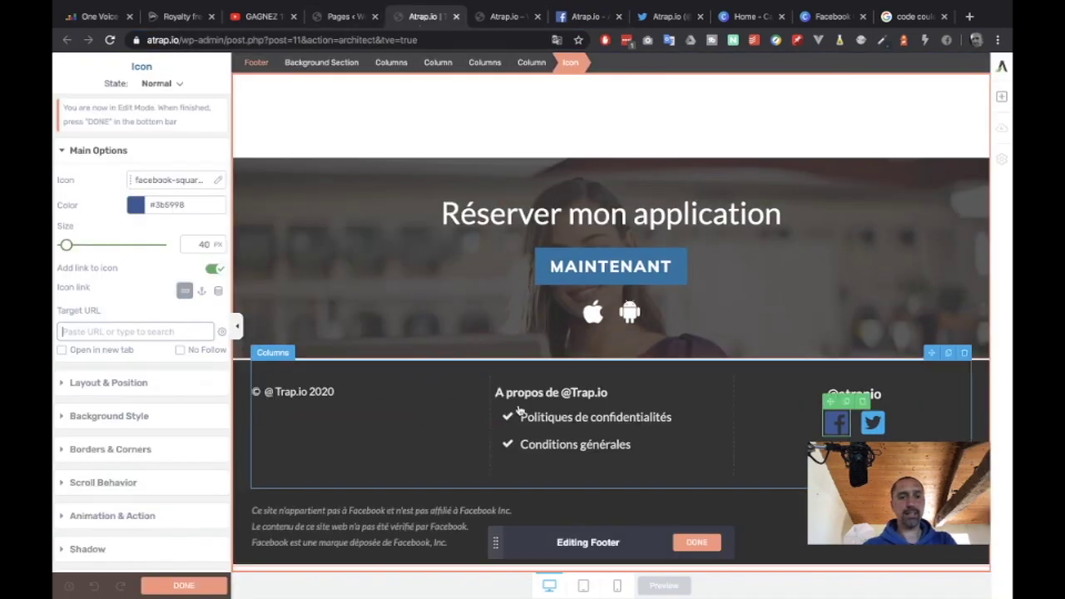
pyautogui.click(121, 331)
pyautogui.hotkey('ctrl', 'v')
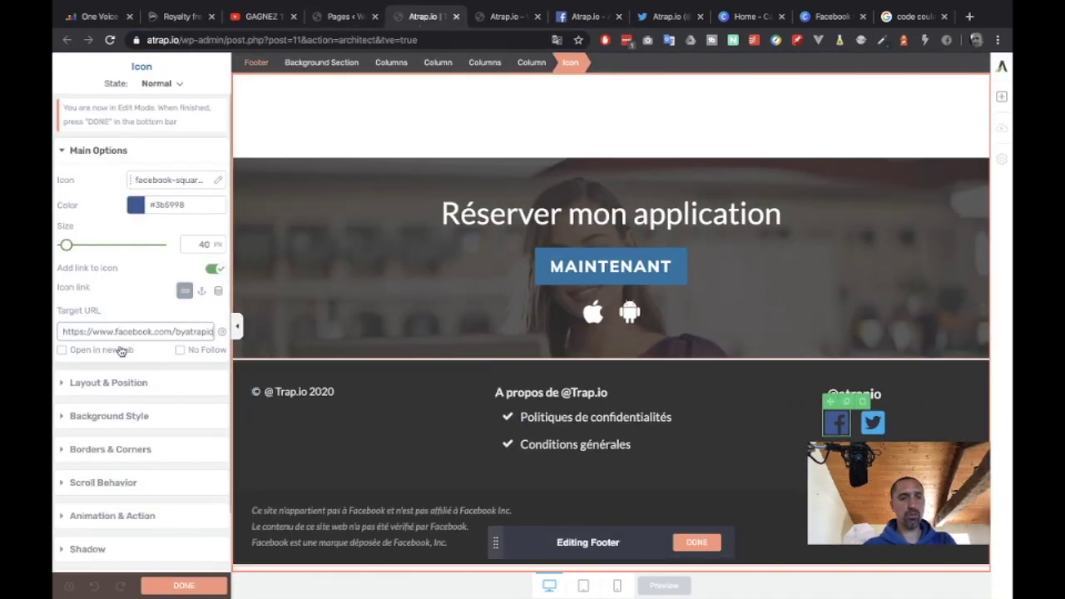
pyautogui.click(62, 350)
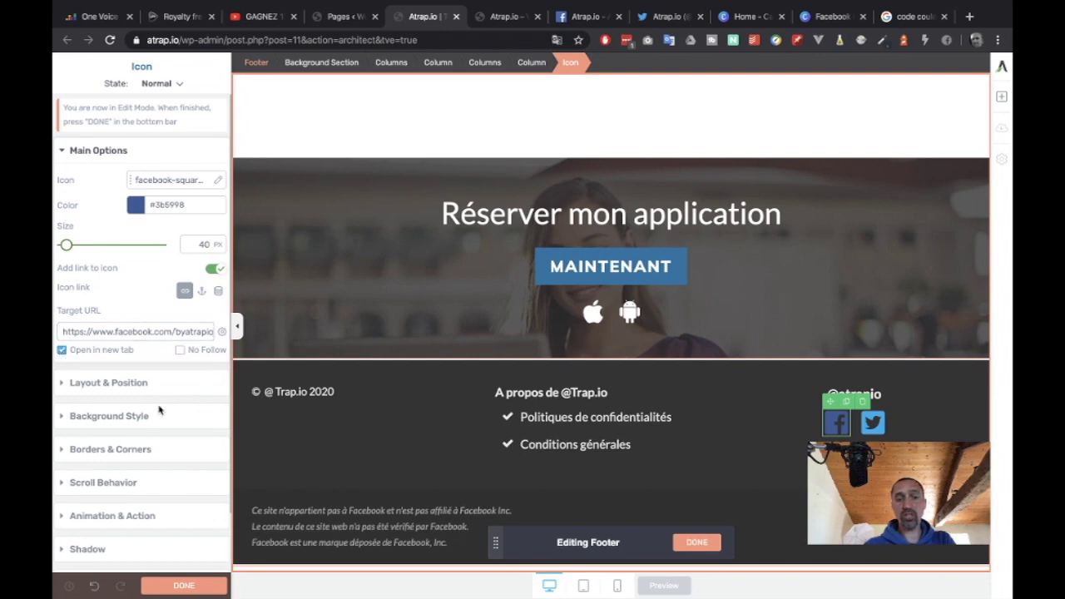
# Link the footer Twitter icon to the Atrap.io Twitter profile URL and finish editing the footer
pyautogui.click(874, 421)
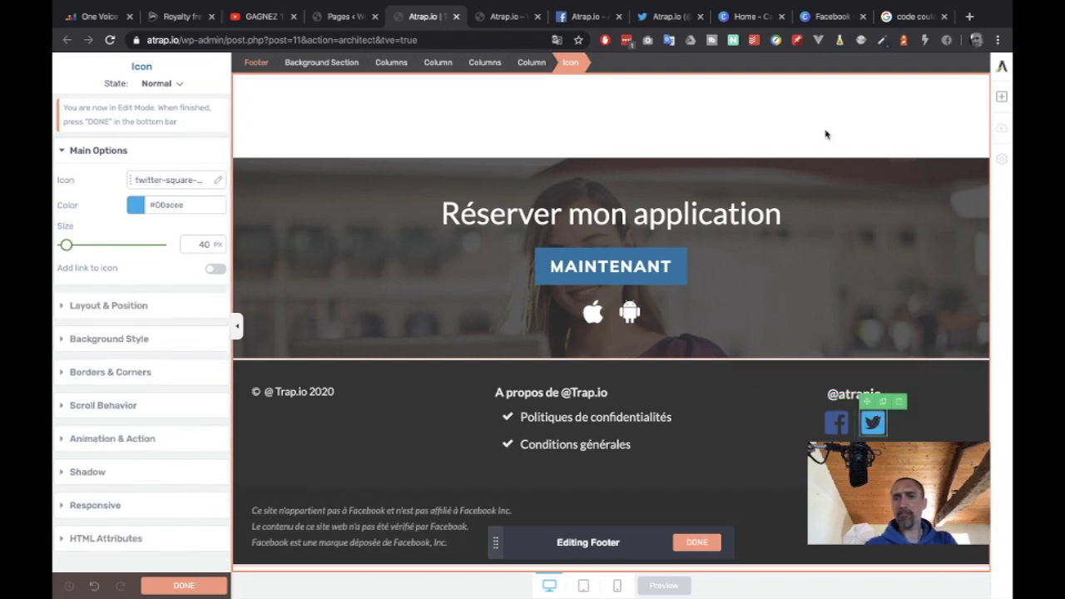
pyautogui.click(666, 16)
pyautogui.moveTo(250, 40); pyautogui.dragTo(143, 40)
pyautogui.hotkey('ctrl', 'c')
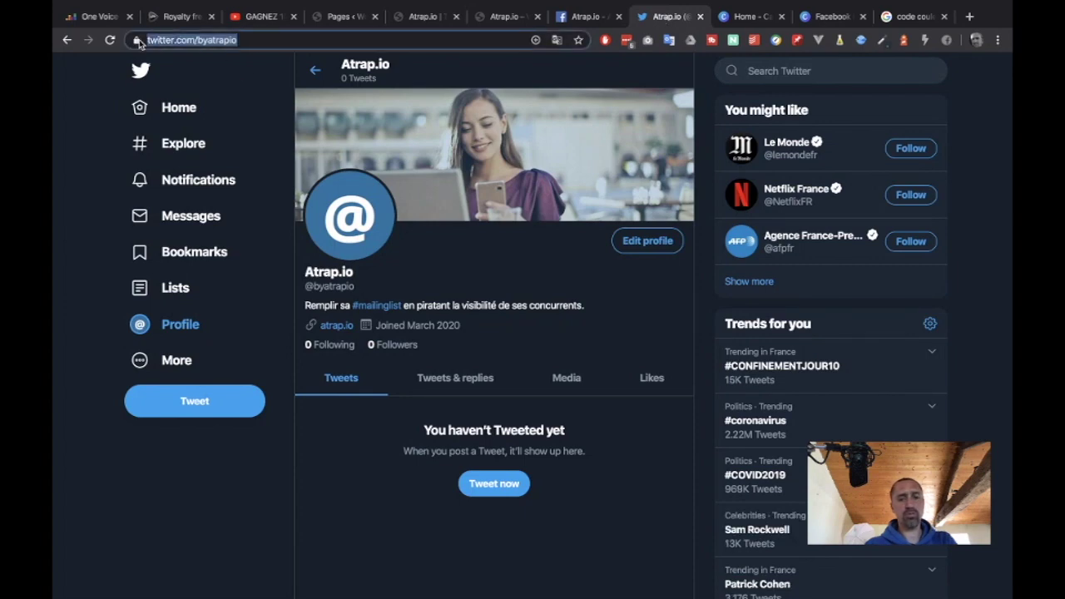
pyautogui.click(421, 16)
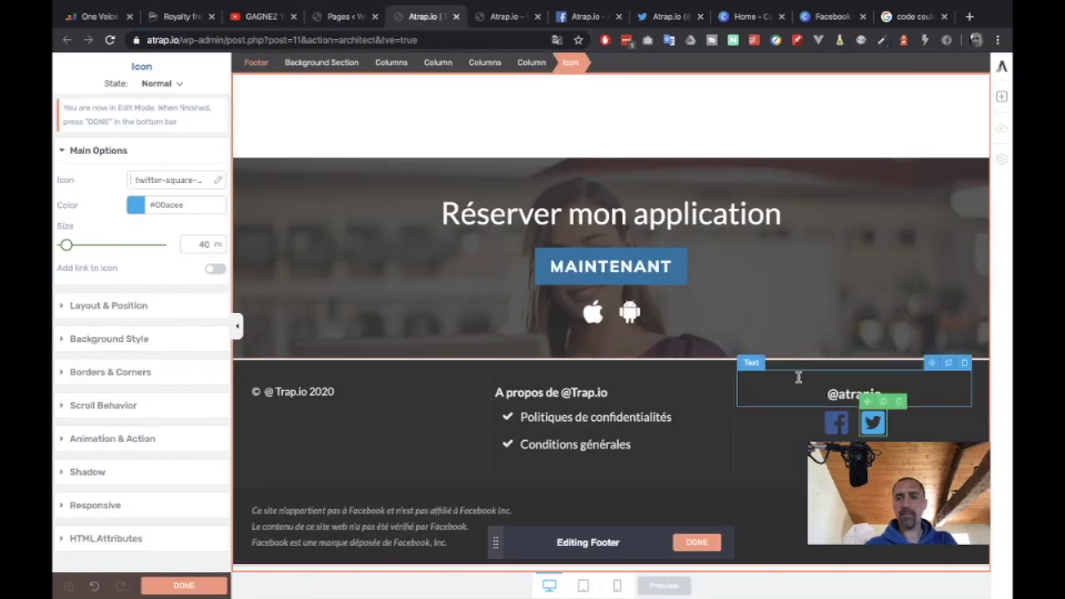
pyautogui.click(214, 268)
pyautogui.click(111, 332)
pyautogui.hotkey('ctrl', 'v')
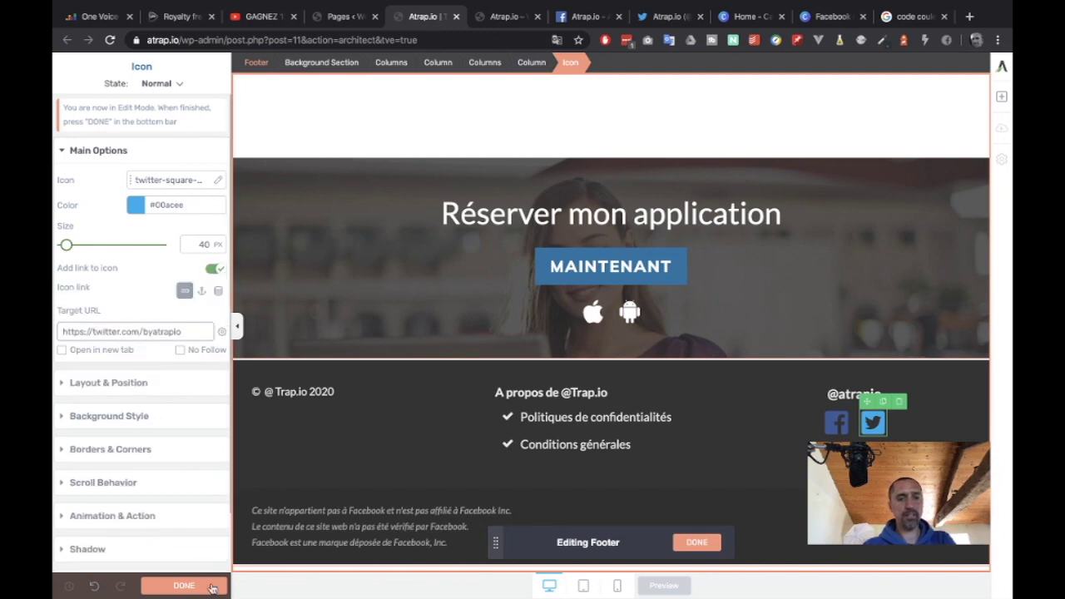
pyautogui.click(212, 587)
pyautogui.click(703, 543)
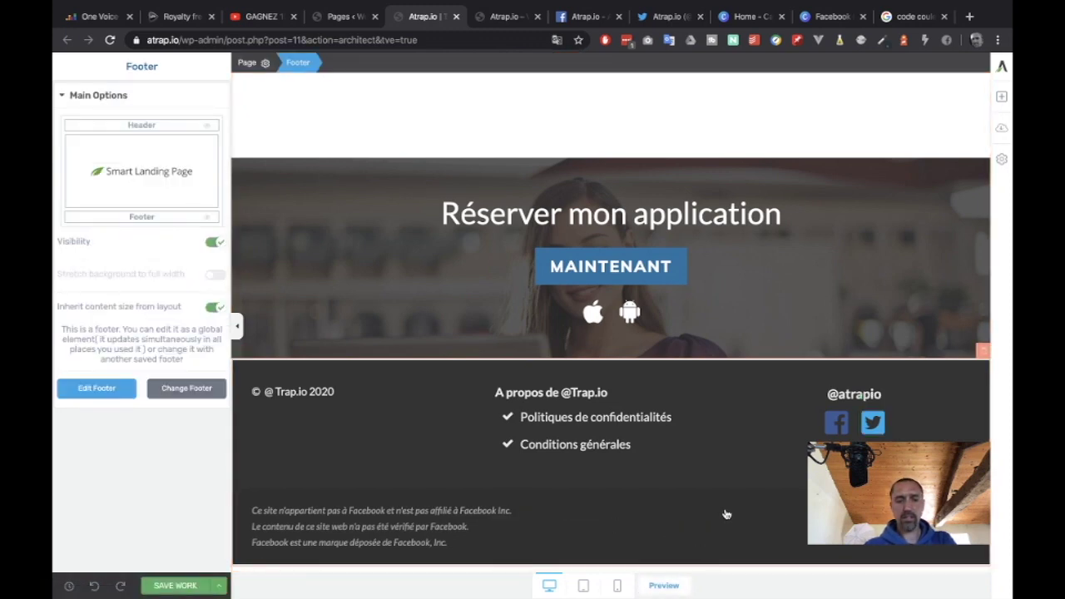
# Save the page and reload the live preview to show the updated footer
pyautogui.hotkey('ctrl', 's')
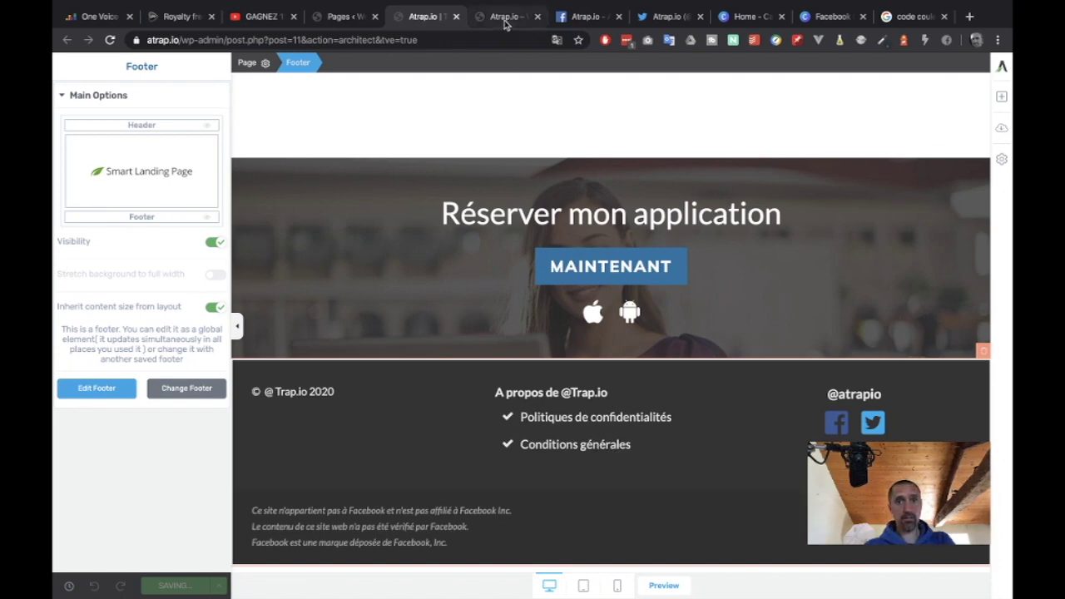
pyautogui.click(504, 16)
pyautogui.hotkey('ctrl', 'r')
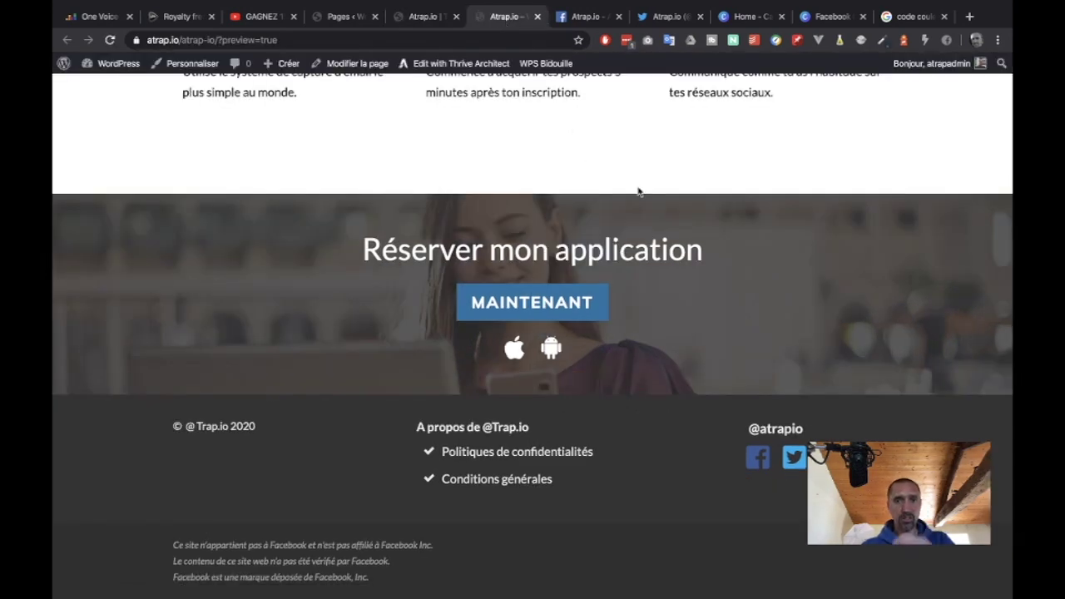
# Test that the footer Facebook and Twitter icons open the Atrap.io profiles in new tabs
pyautogui.click(759, 459)
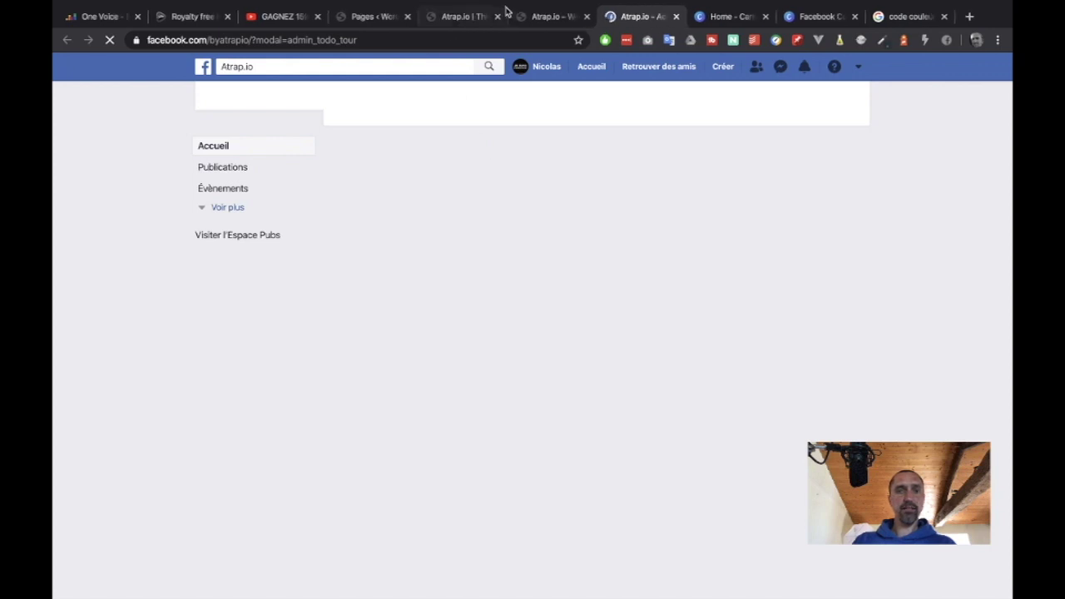
pyautogui.click(537, 18)
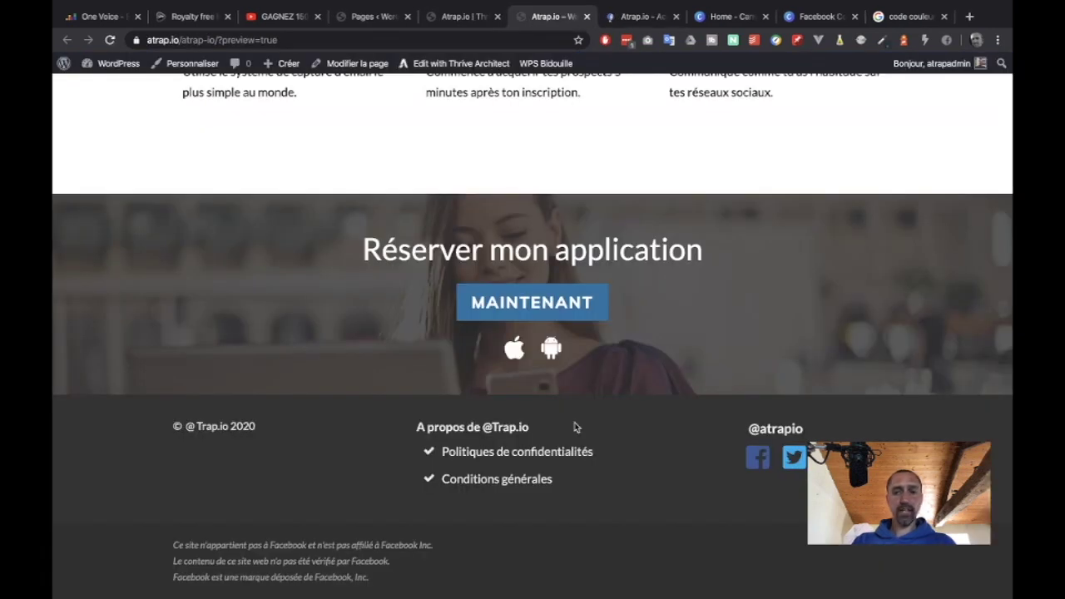
pyautogui.click(792, 458)
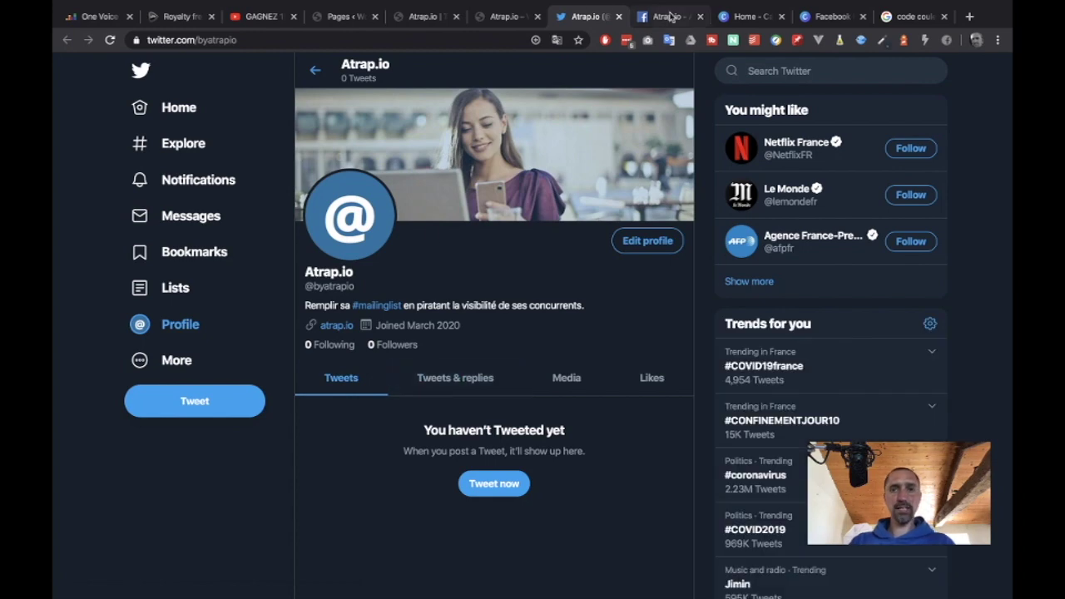
pyautogui.click(670, 17)
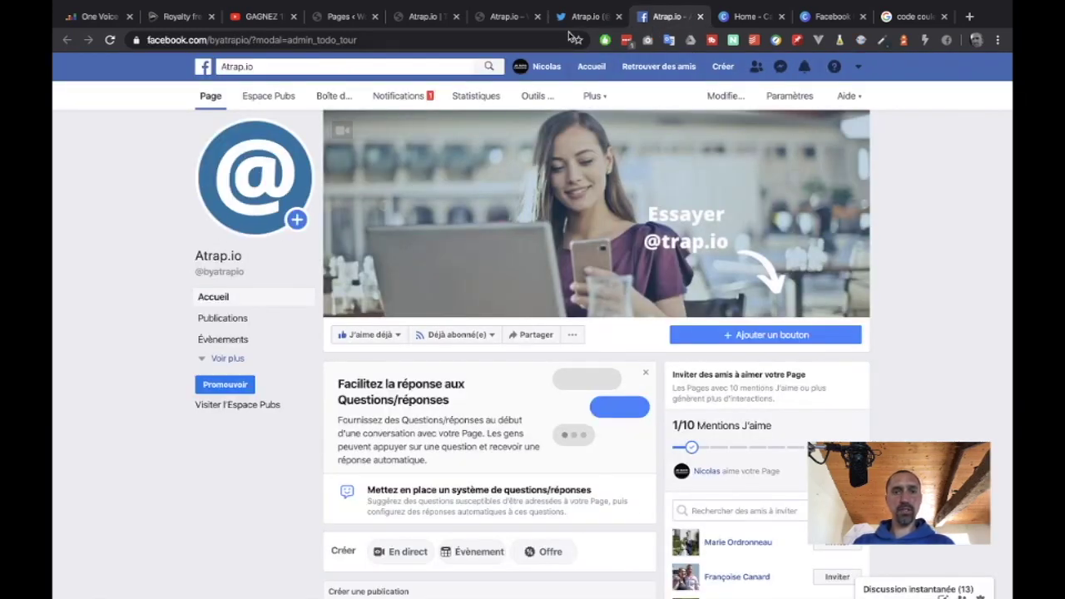
pyautogui.click(503, 17)
pyautogui.click(664, 17)
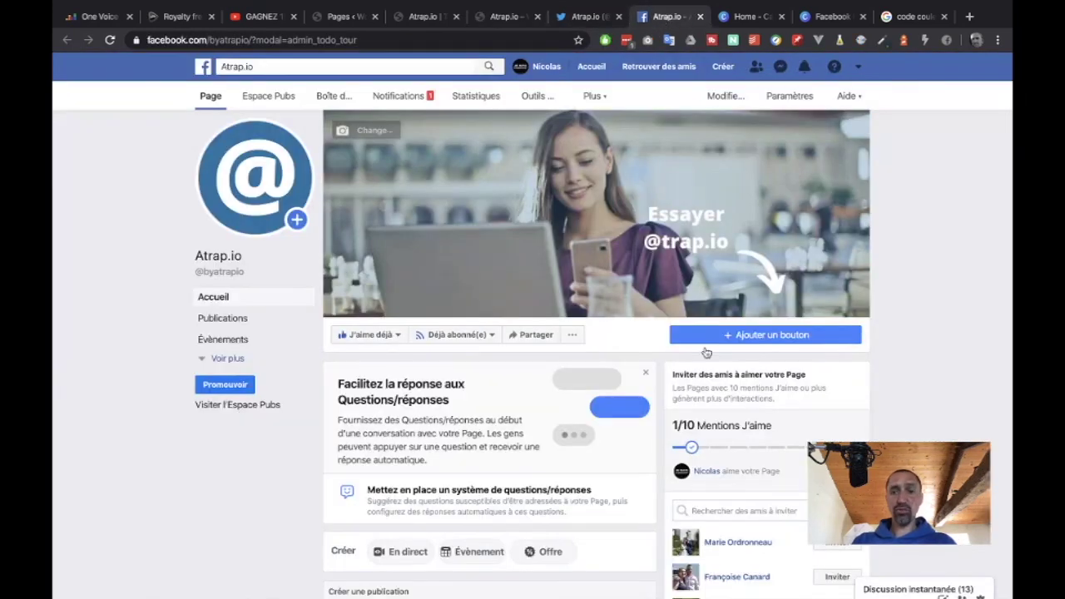
pyautogui.click(757, 337)
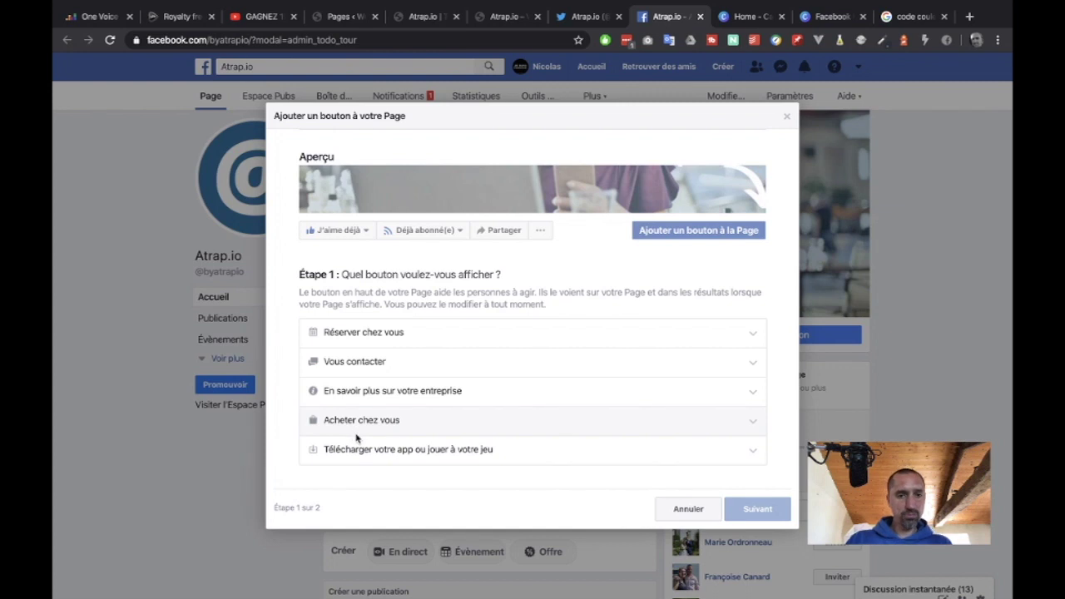
pyautogui.click(348, 390)
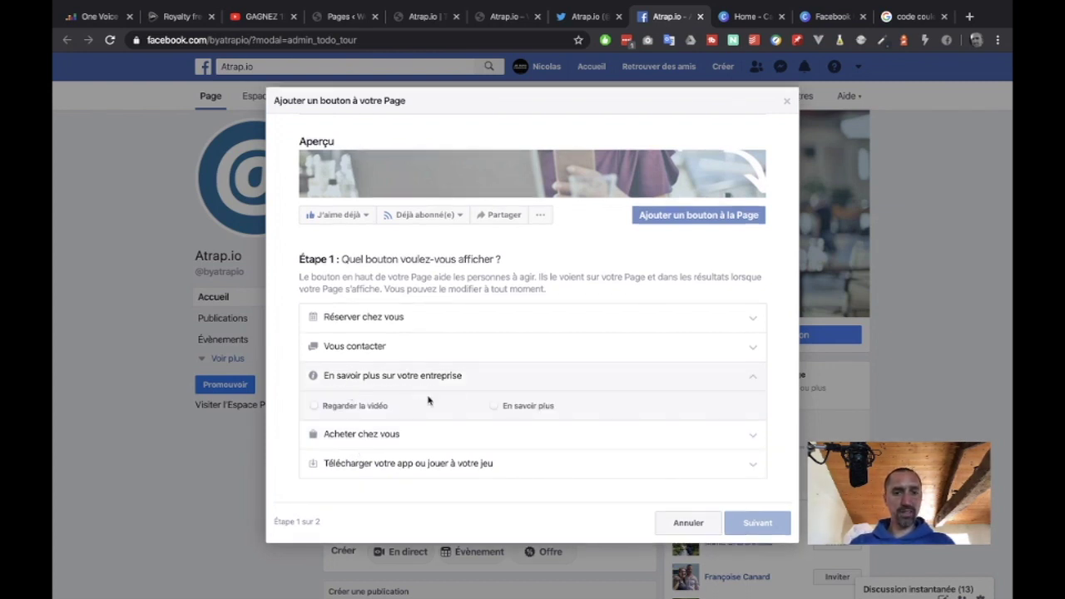
pyautogui.click(494, 407)
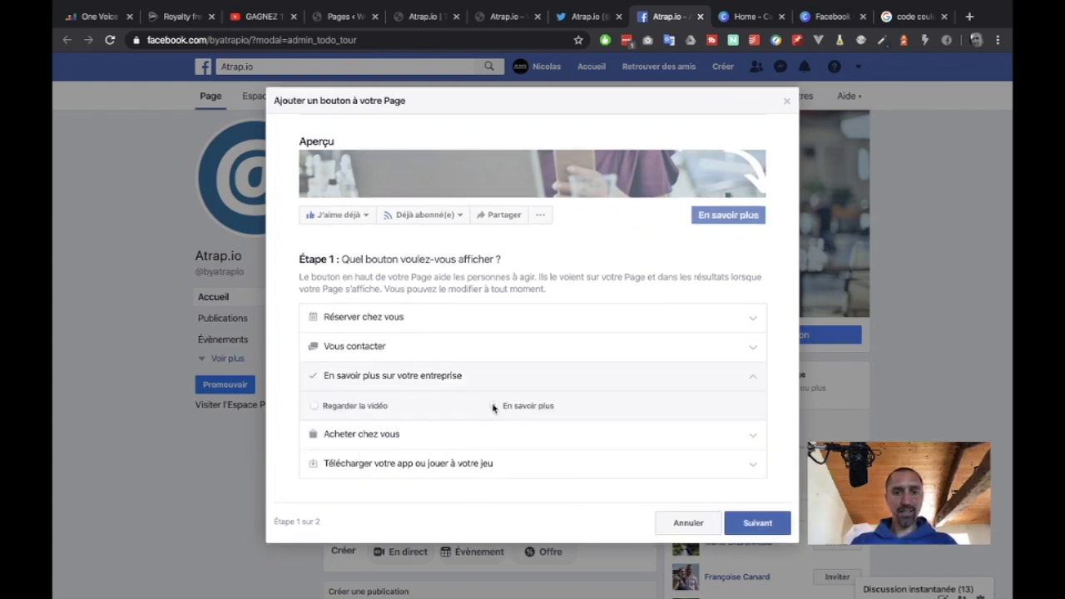
pyautogui.click(745, 518)
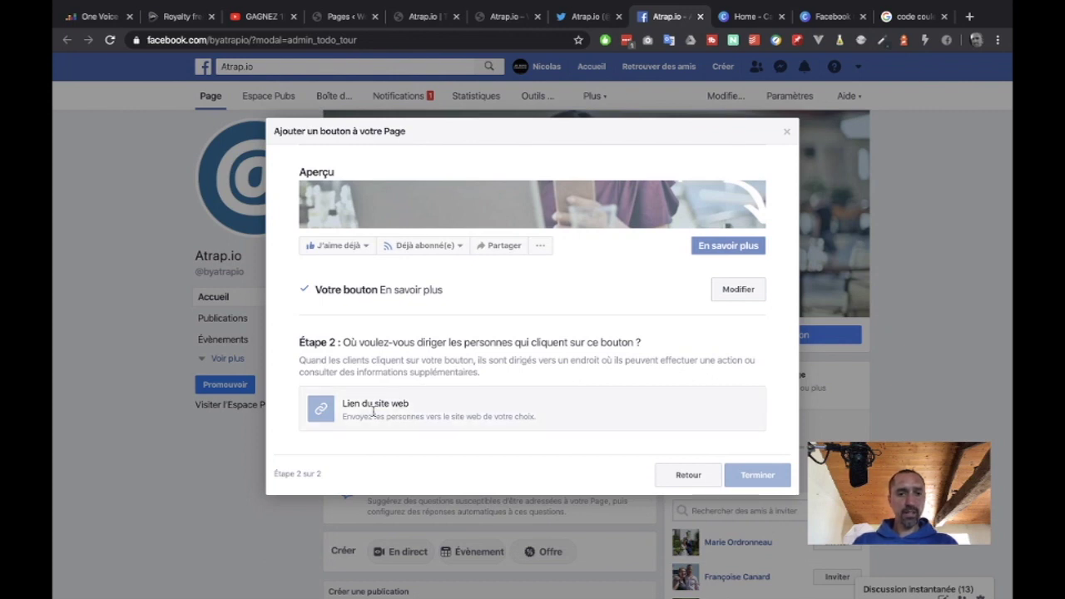
pyautogui.click(372, 412)
pyautogui.click(384, 200)
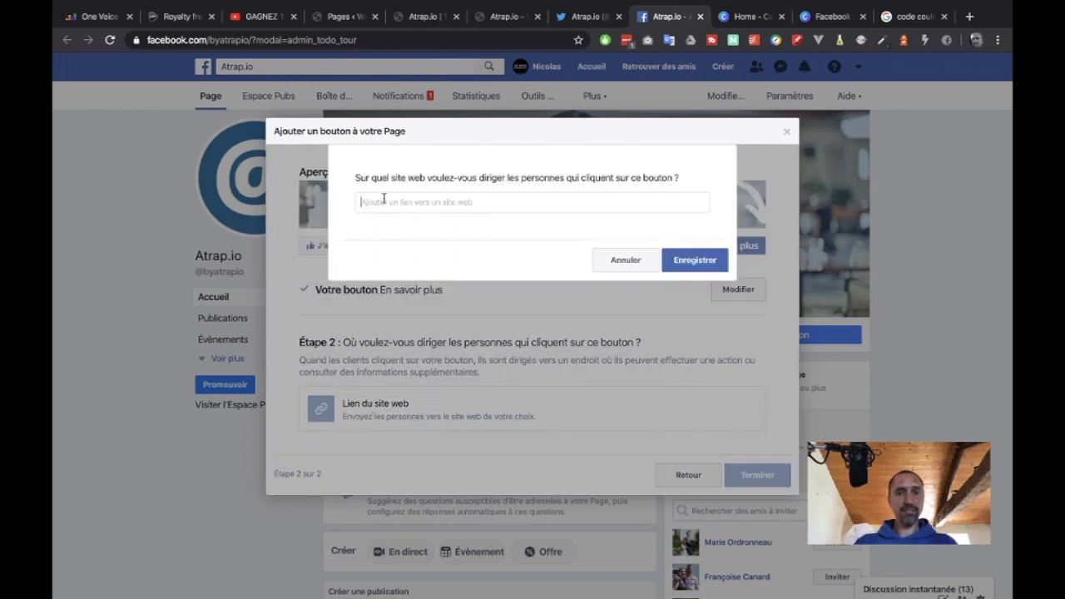
pyautogui.write('https://atrap.io')
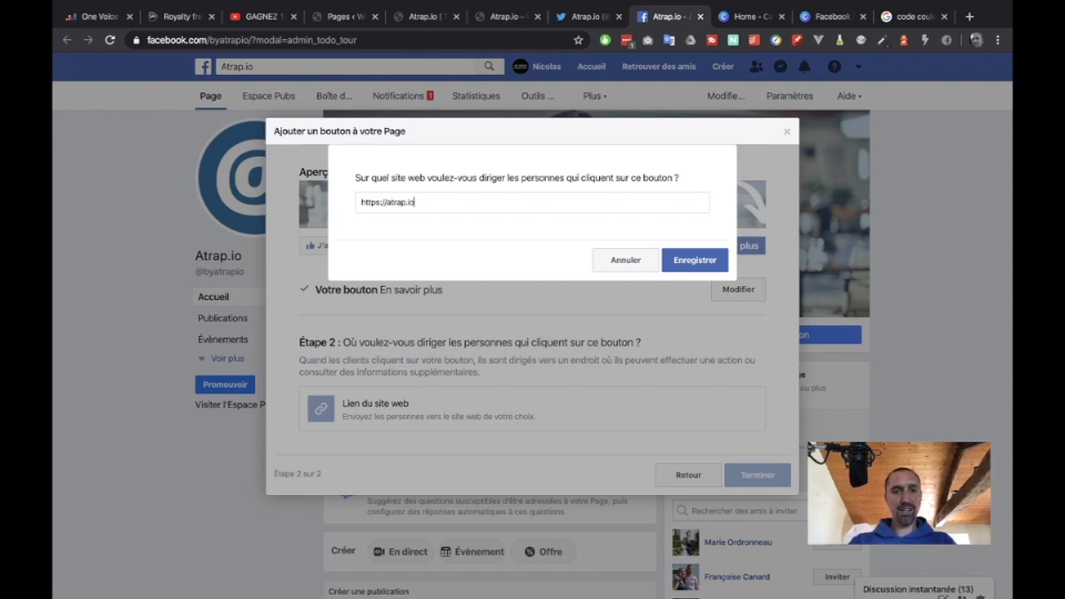
pyautogui.click(681, 259)
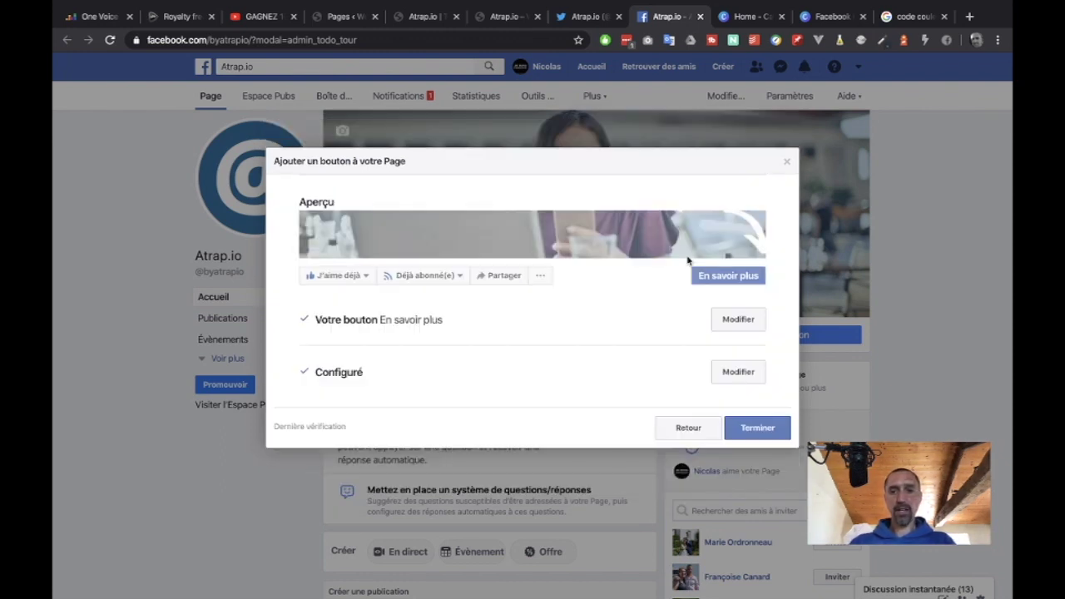
pyautogui.click(774, 420)
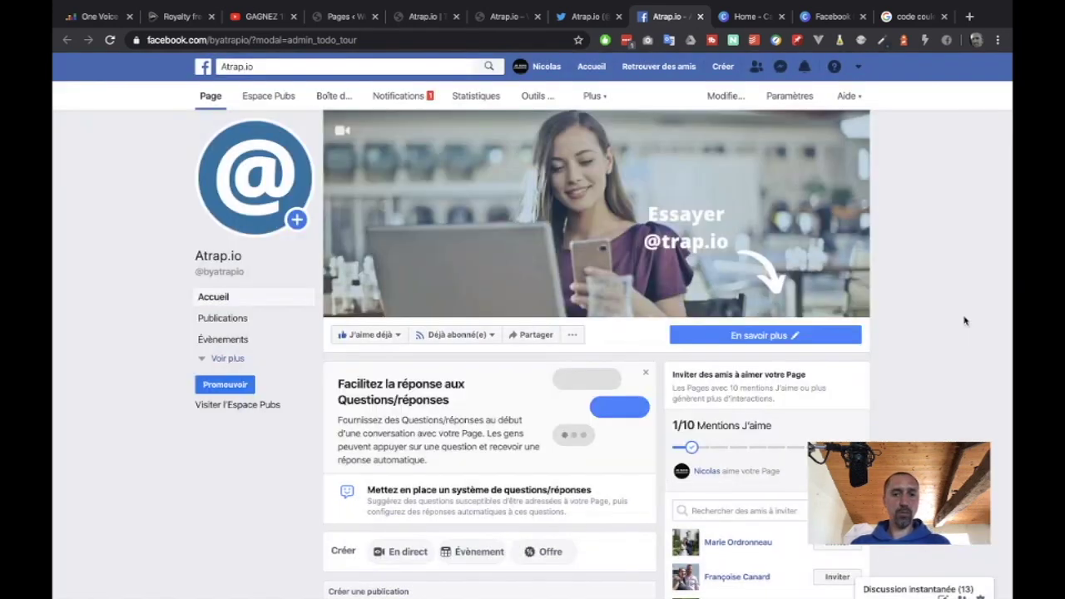
# Test the Facebook 'En savoir plus' button and scroll through atrap.io, which still shows the Blog page
pyautogui.click(761, 337)
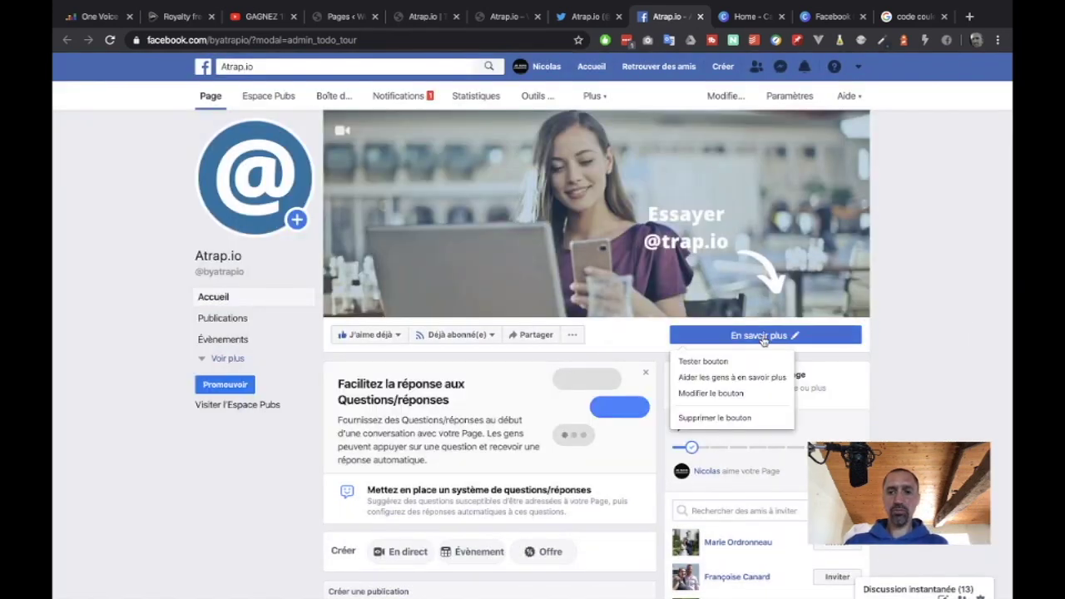
pyautogui.click(703, 363)
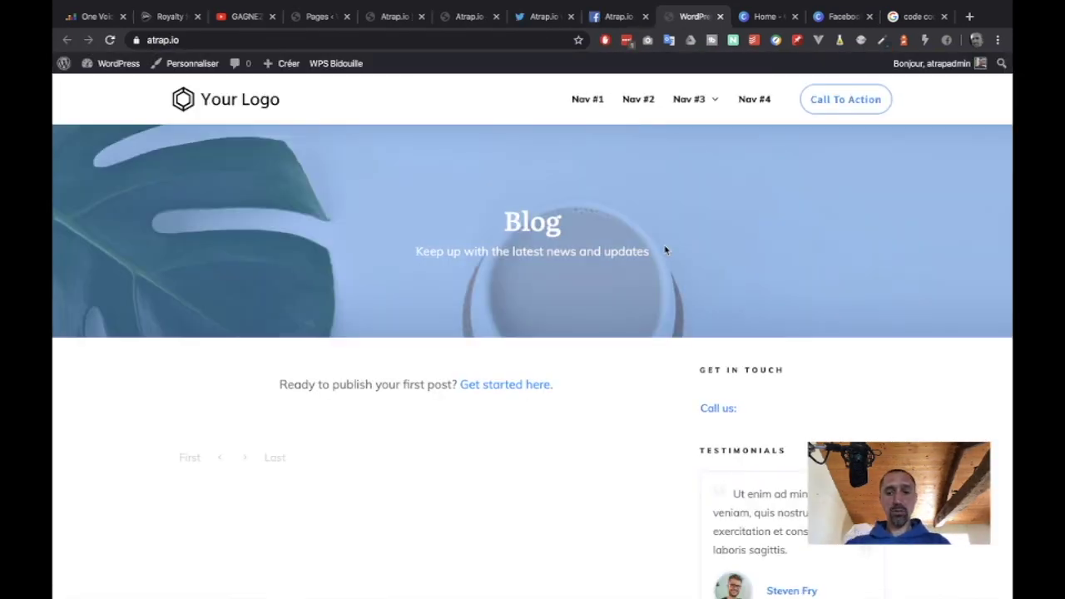
pyautogui.scroll(-5, 664, 251)
pyautogui.scroll(-7, 665, 250)
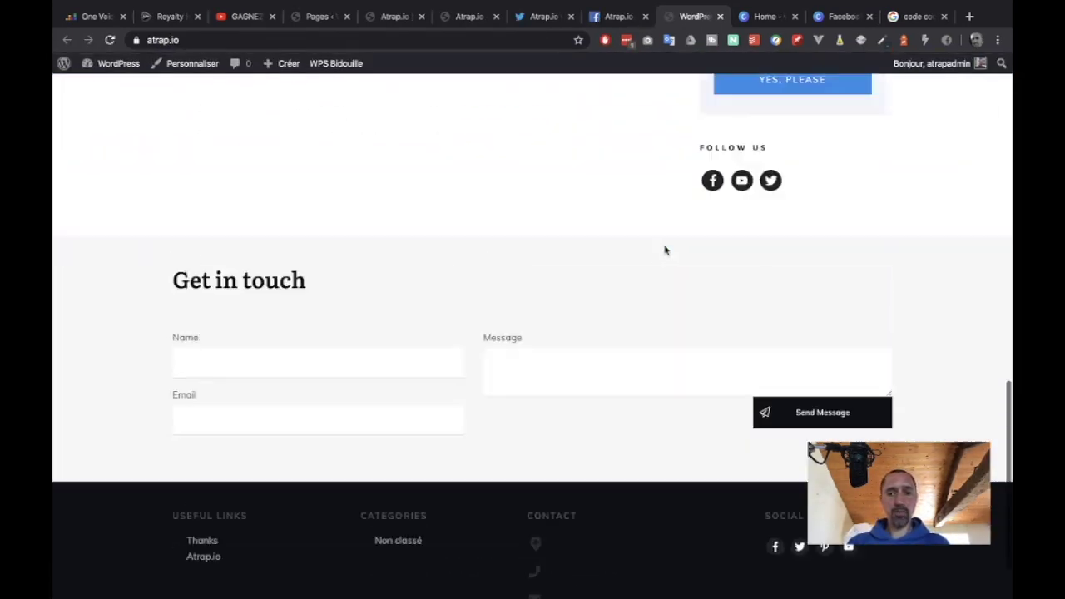
pyautogui.scroll(11, 665, 251)
pyautogui.scroll(-9, 665, 251)
pyautogui.scroll(10, 665, 250)
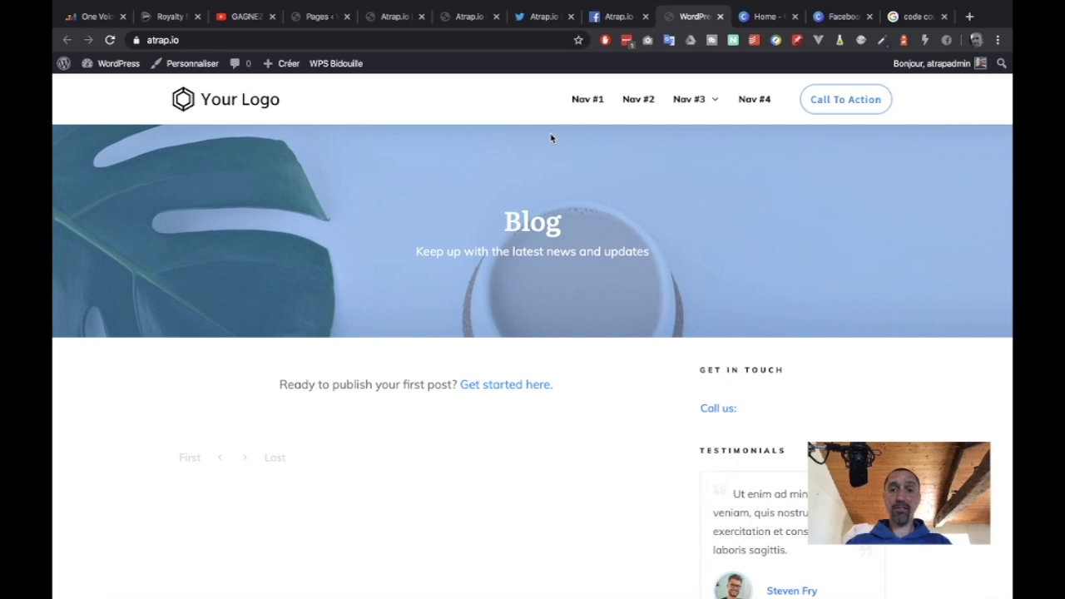
# In Réglages > Lecture, choose Une page statique with Atrap.io as Page d'accueil and save
pyautogui.click(109, 89)
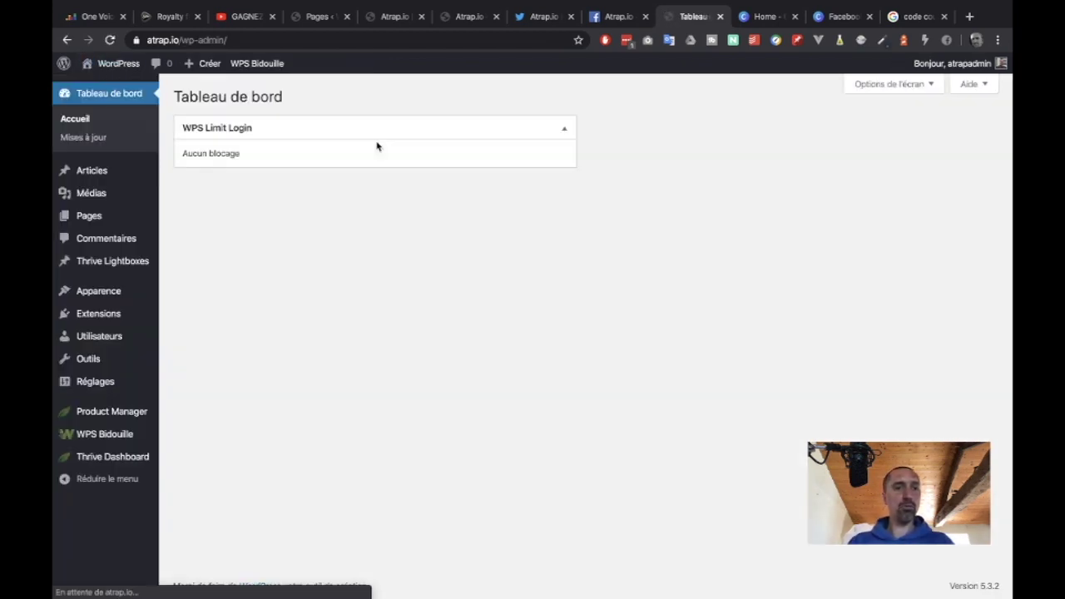
pyautogui.moveTo(93, 383)
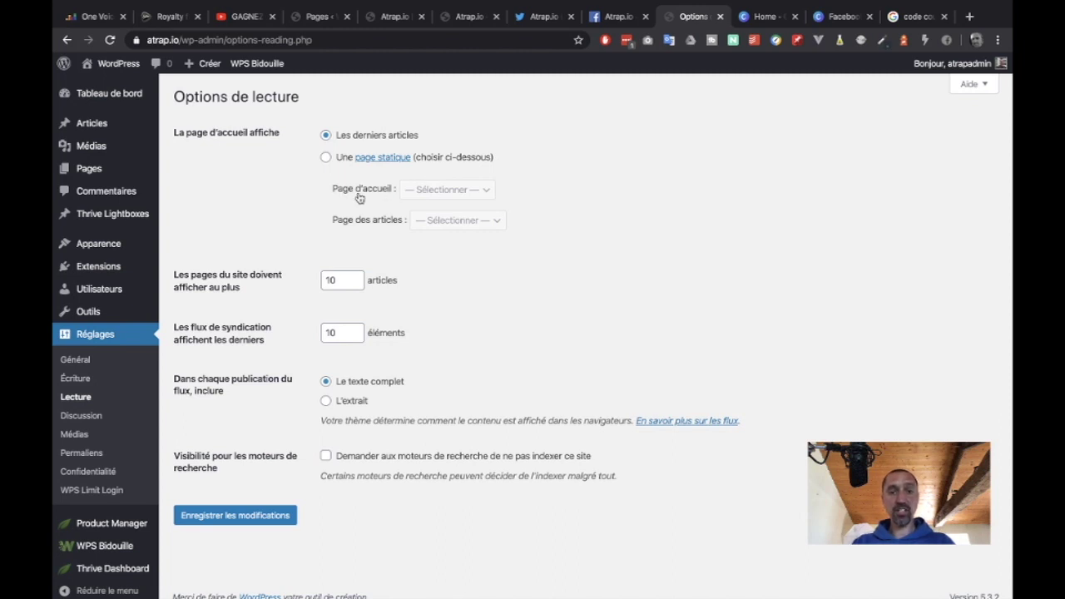
pyautogui.click(325, 158)
pyautogui.click(431, 190)
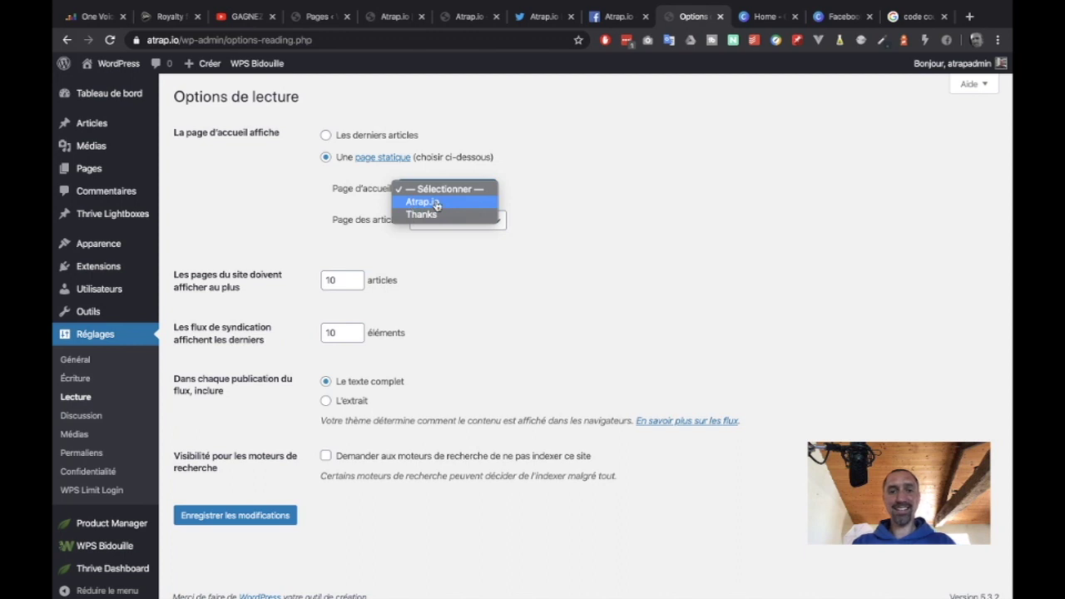
pyautogui.click(436, 204)
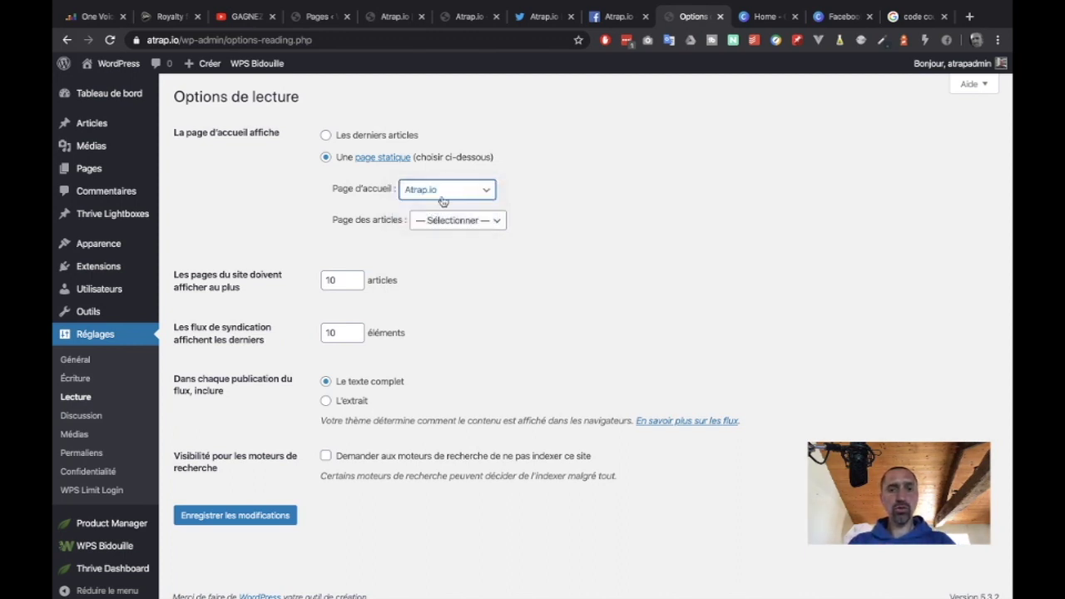
pyautogui.click(220, 515)
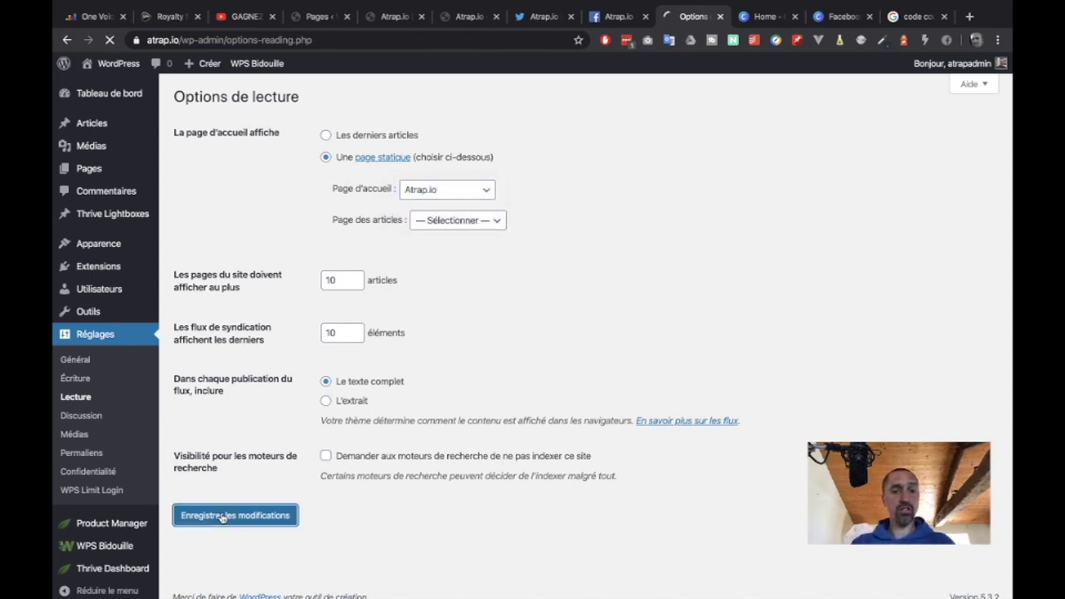
# Look over the open tabs: the Atrap.io preview, page builder, pages list and reading settings
pyautogui.click(468, 21)
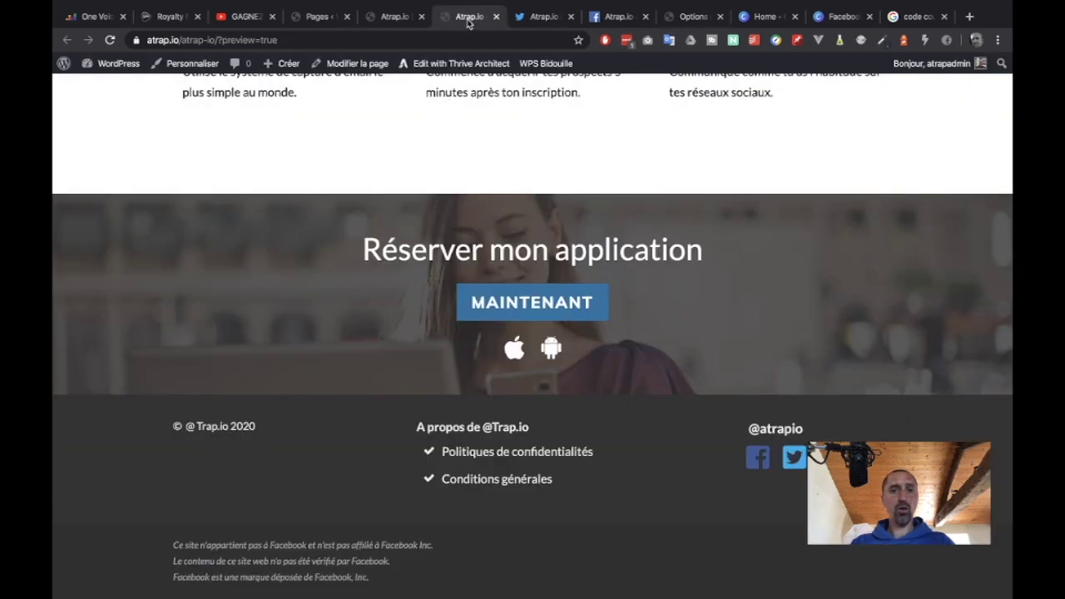
pyautogui.click(398, 18)
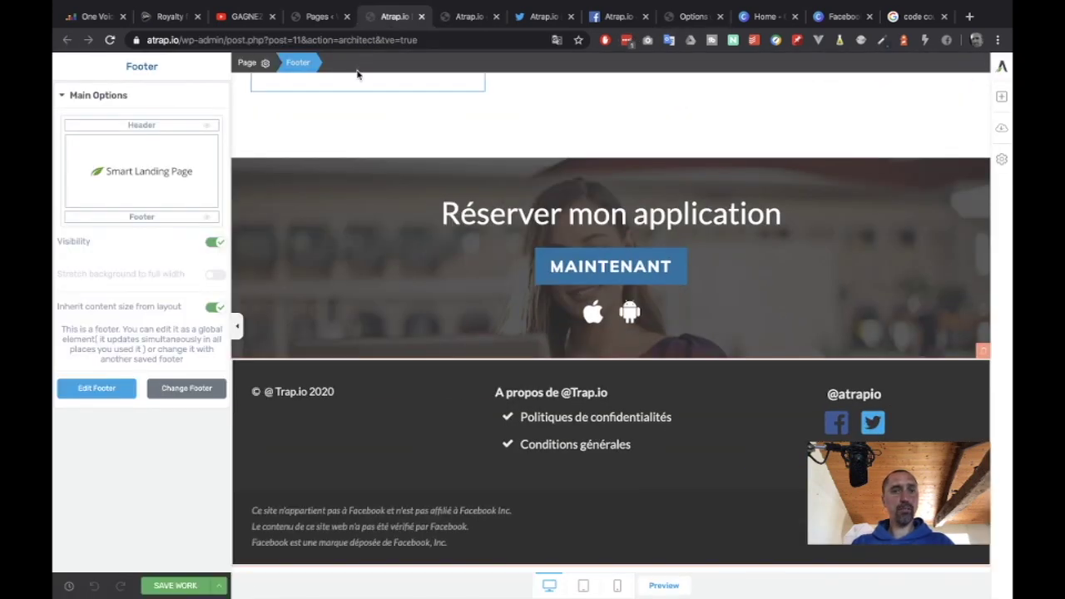
pyautogui.click(326, 20)
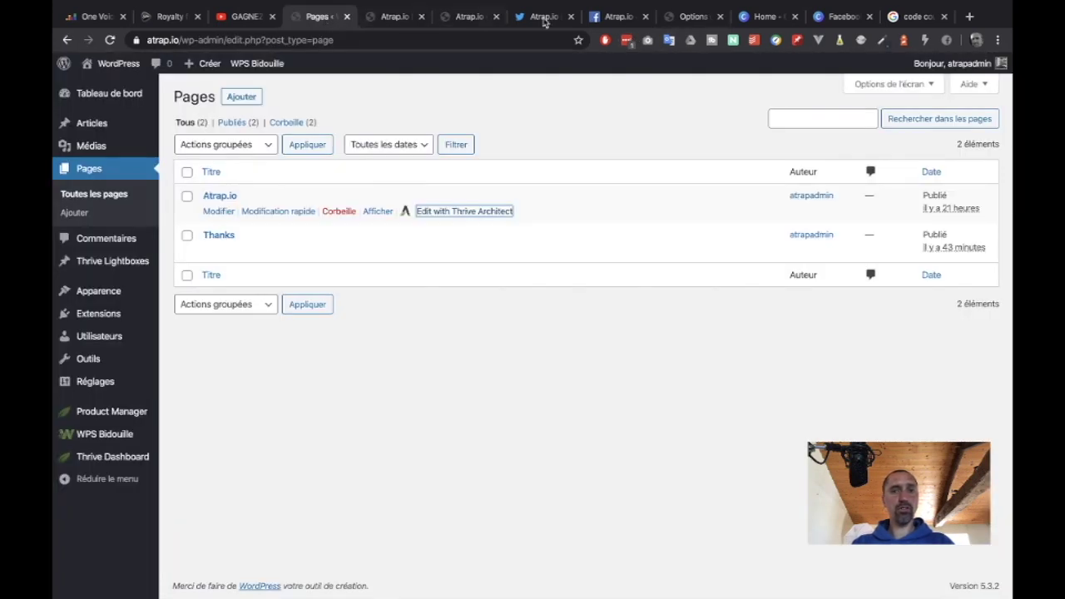
pyautogui.click(672, 19)
# Test the Facebook page's call-to-action link and confirm it lands on the Atrap.io landing page
pyautogui.click(620, 16)
pyautogui.moveTo(737, 336)
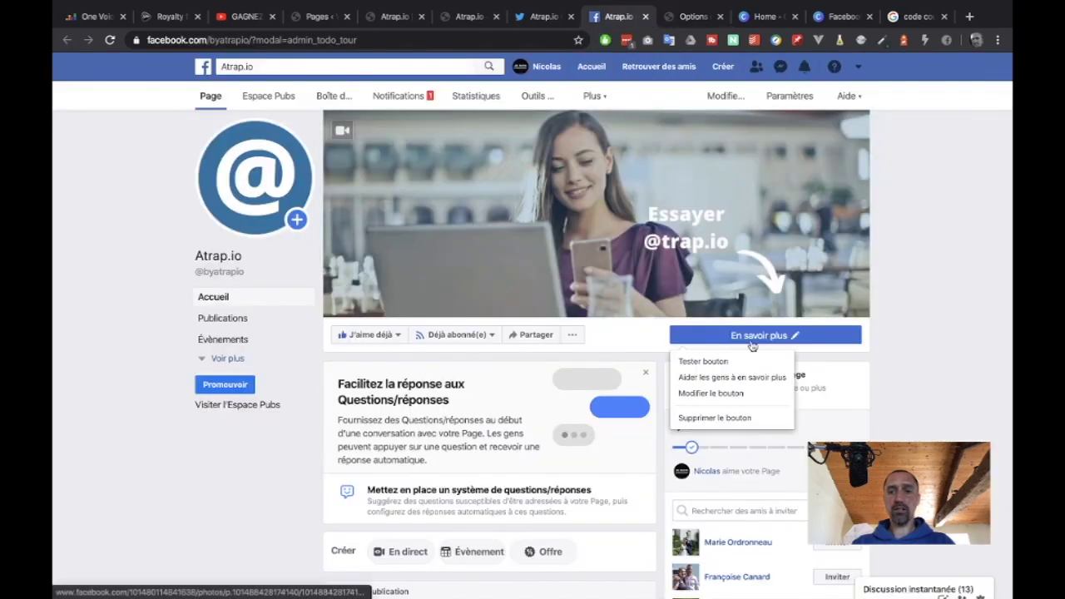
pyautogui.click(708, 367)
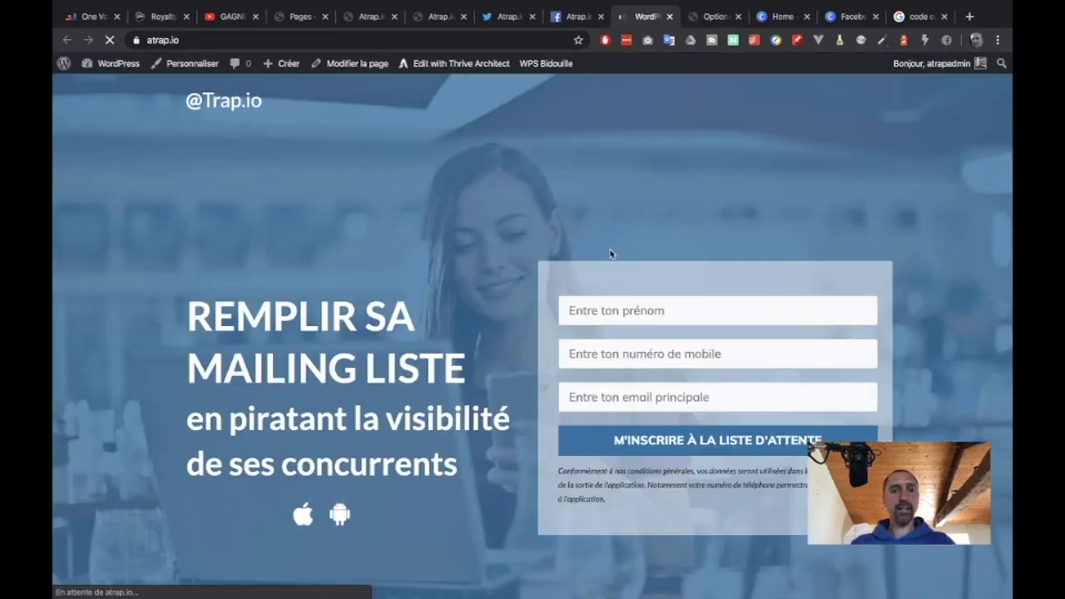
pyautogui.scroll(-10, 610, 253)
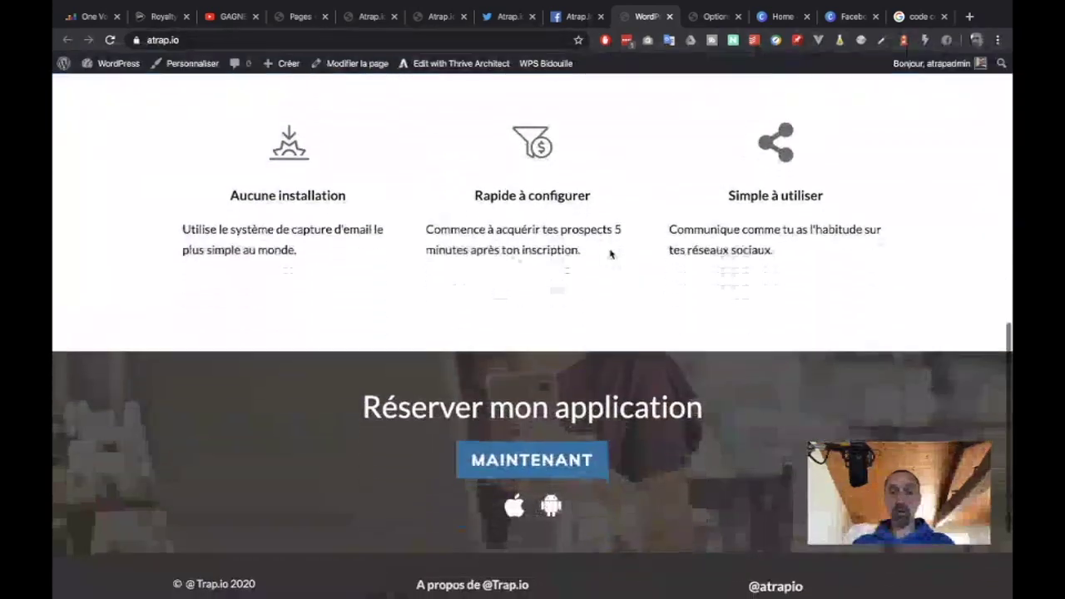
pyautogui.scroll(10, 610, 254)
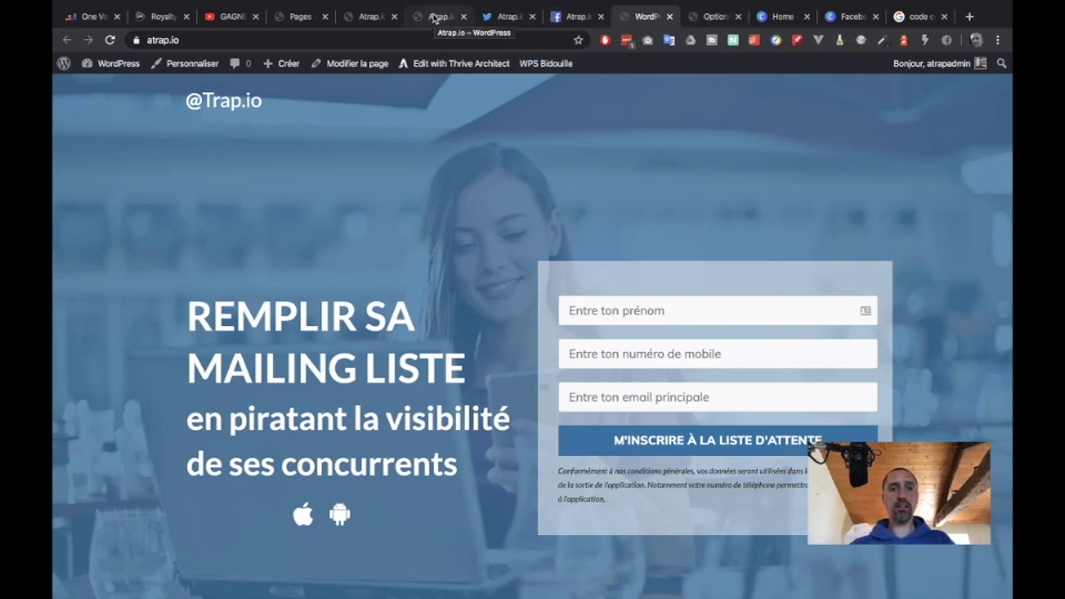
pyautogui.click(715, 20)
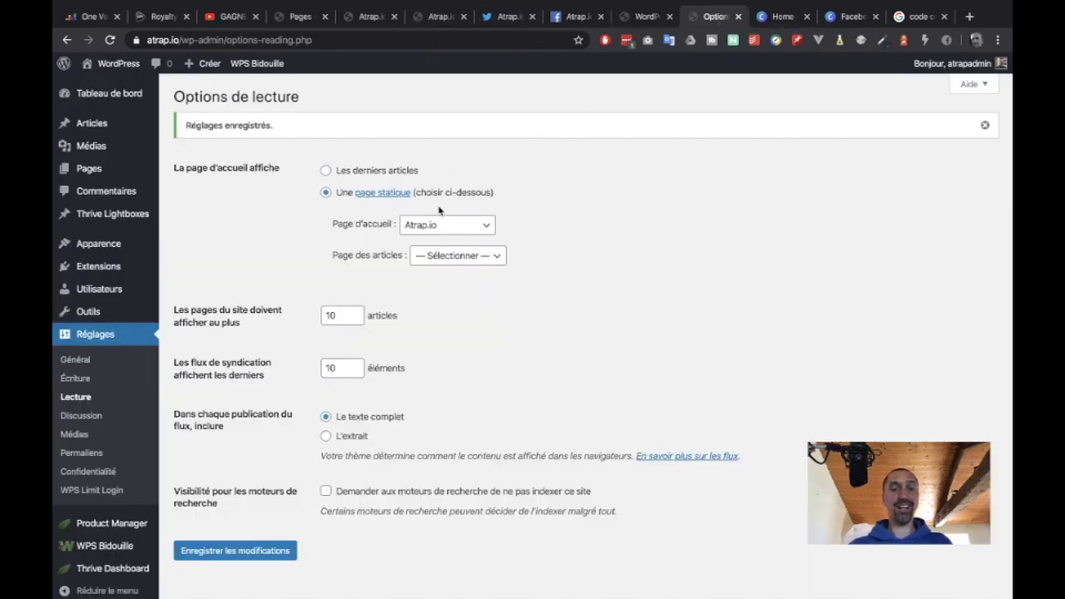
# Open the Atrap.io page for editing from the All Pages list
pyautogui.moveTo(160, 172)
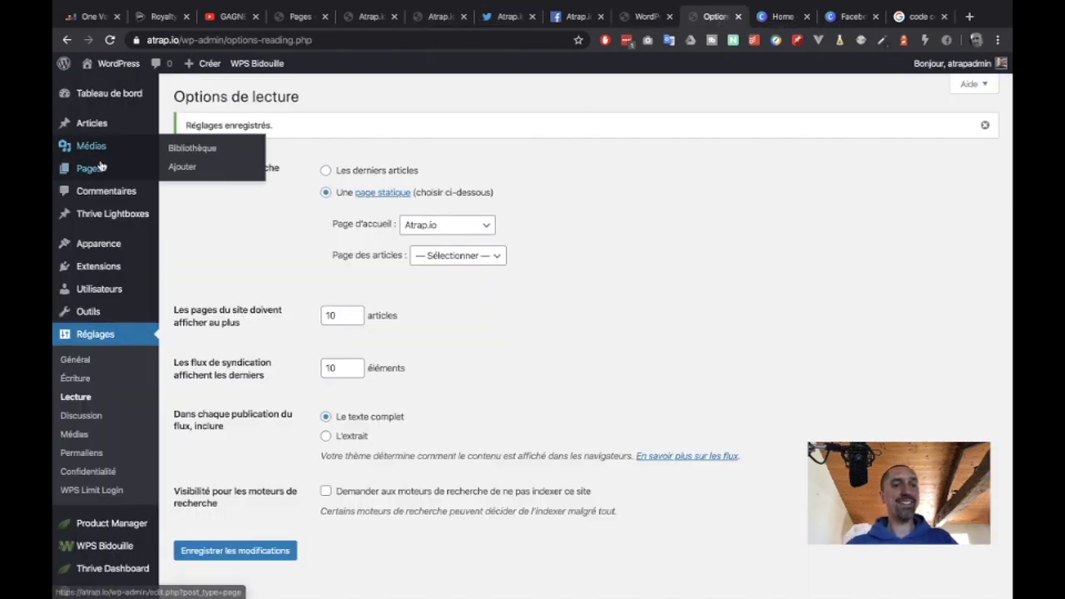
pyautogui.click(200, 171)
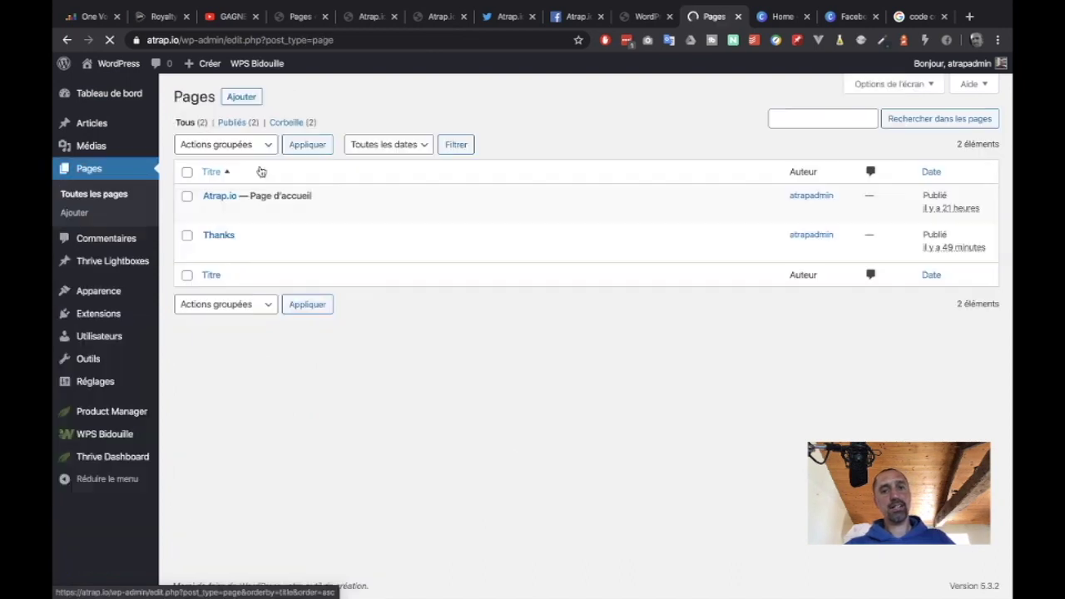
pyautogui.click(219, 210)
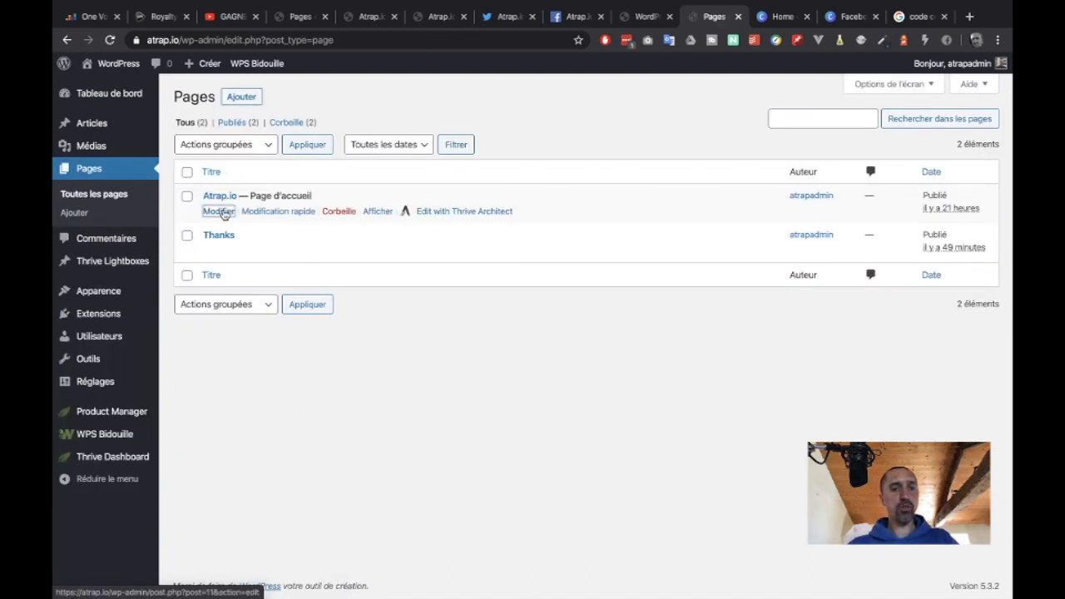
# Close the four leftover browser tabs, including the old pages list
pyautogui.click(669, 16)
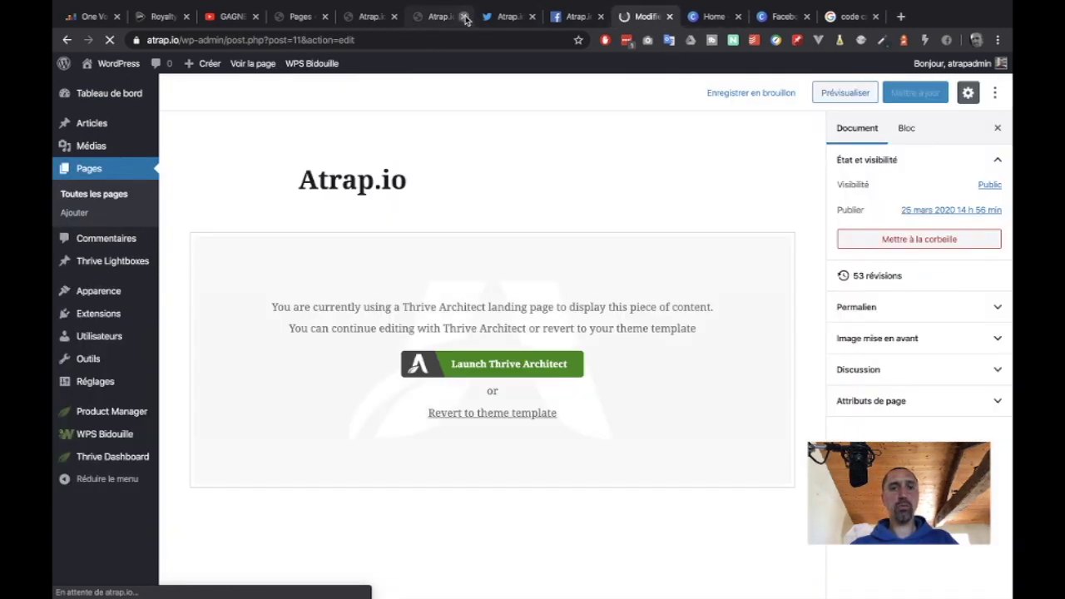
pyautogui.click(463, 15)
pyautogui.click(393, 16)
pyautogui.click(325, 16)
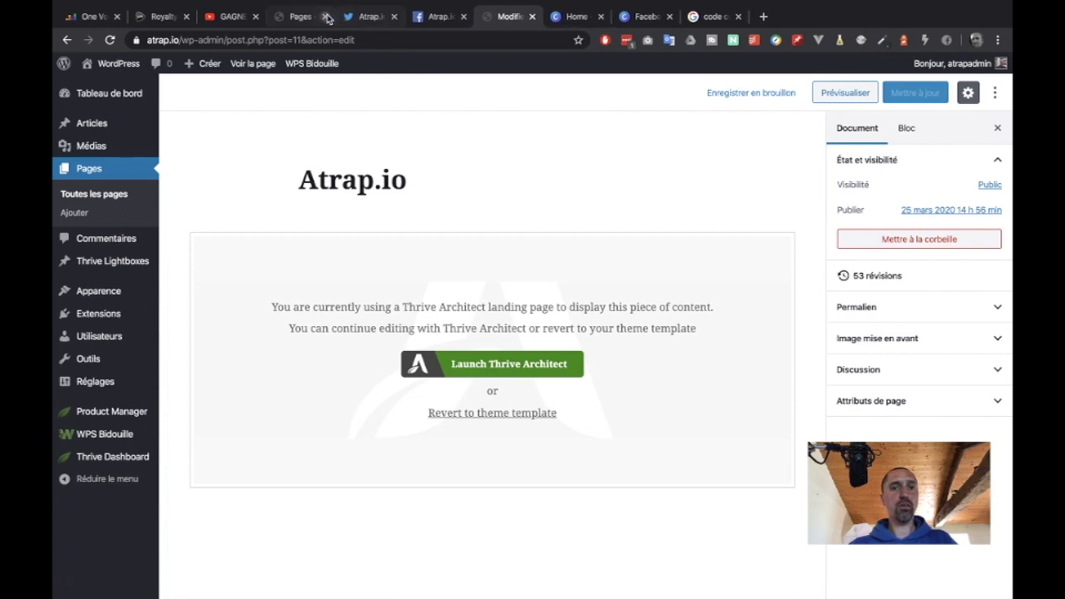
# Complete the page title as 'Atrap.io - Remplir sa mailing liste en piratant ses concurrents'
pyautogui.click(422, 190)
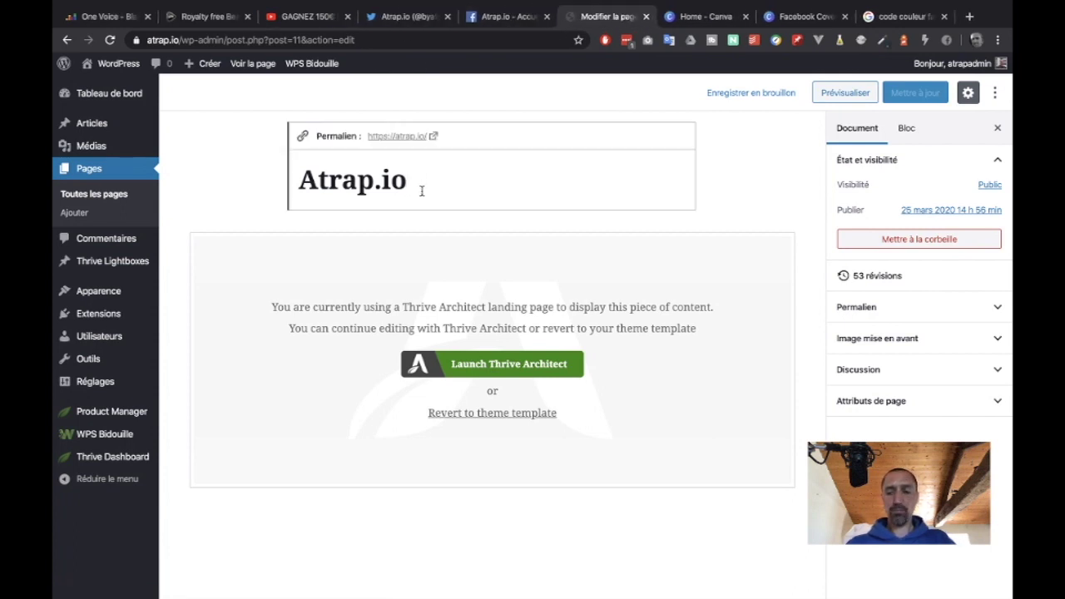
pyautogui.write('- ')
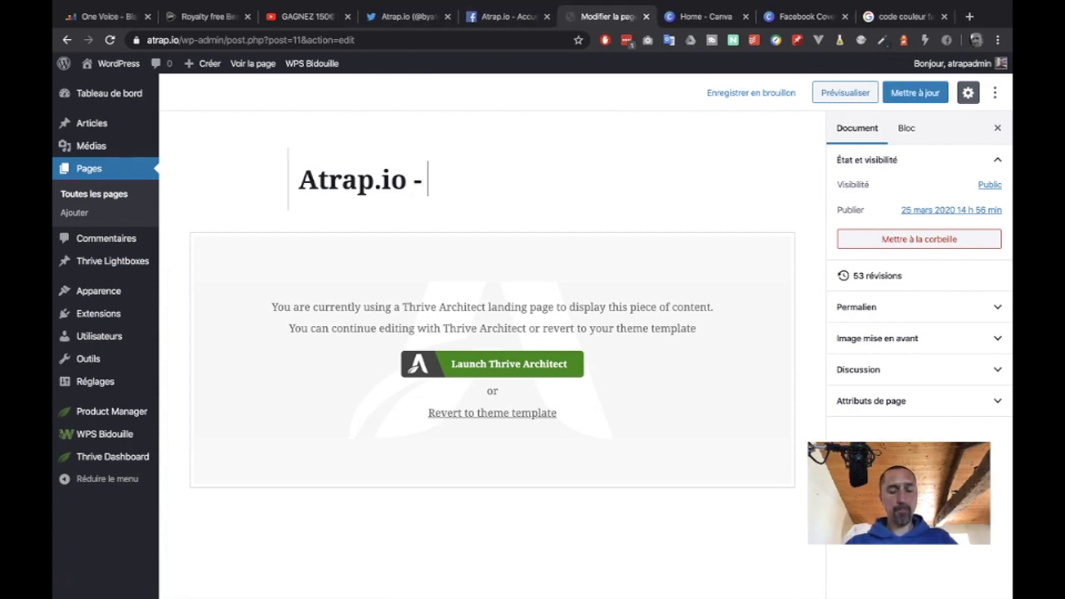
pyautogui.write('R')
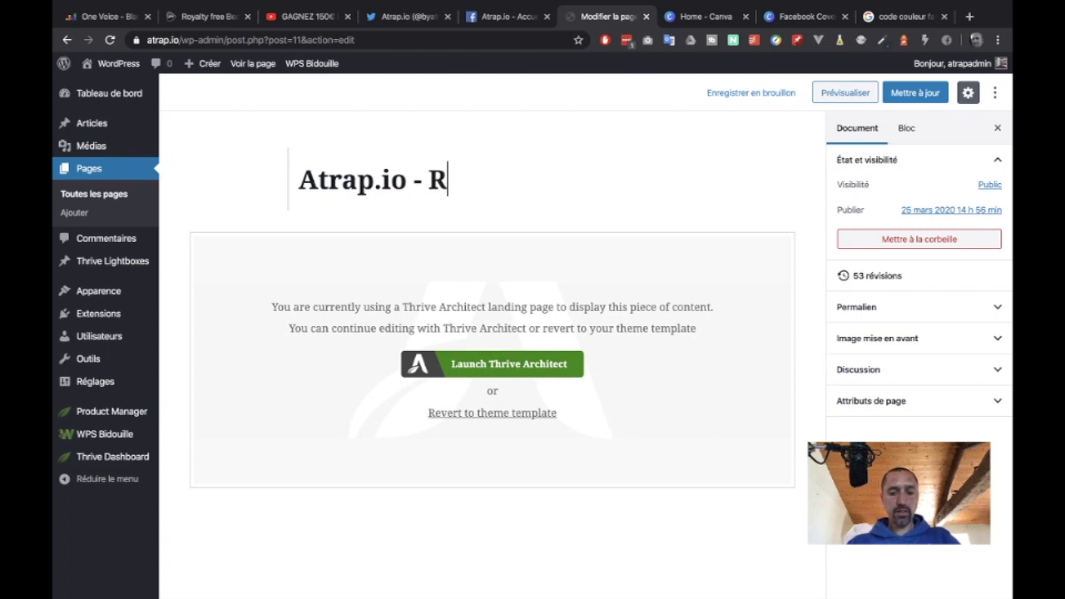
pyautogui.write('empli')
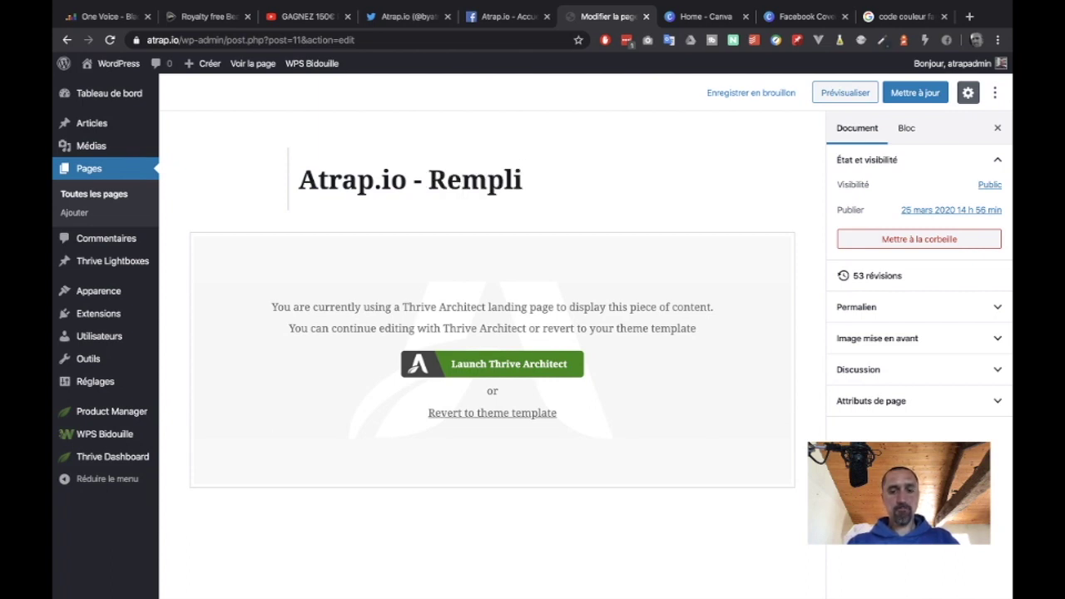
pyautogui.write(' ta')
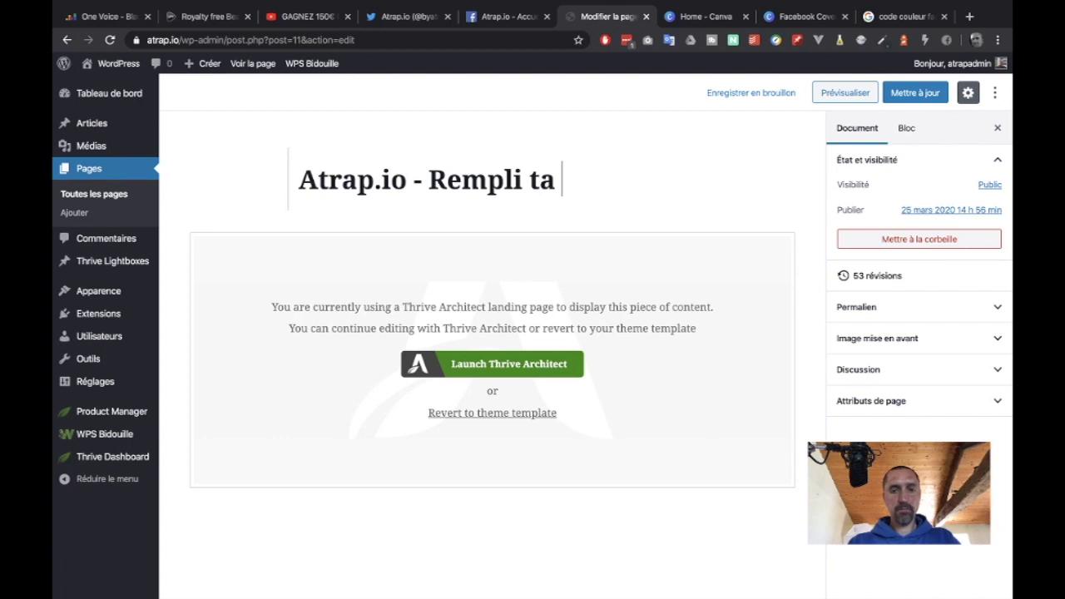
pyautogui.press('BackSpace')
pyautogui.press('BackSpace')
pyautogui.press('BackSpace')
pyautogui.press('BackSpace')
pyautogui.write('r sa')
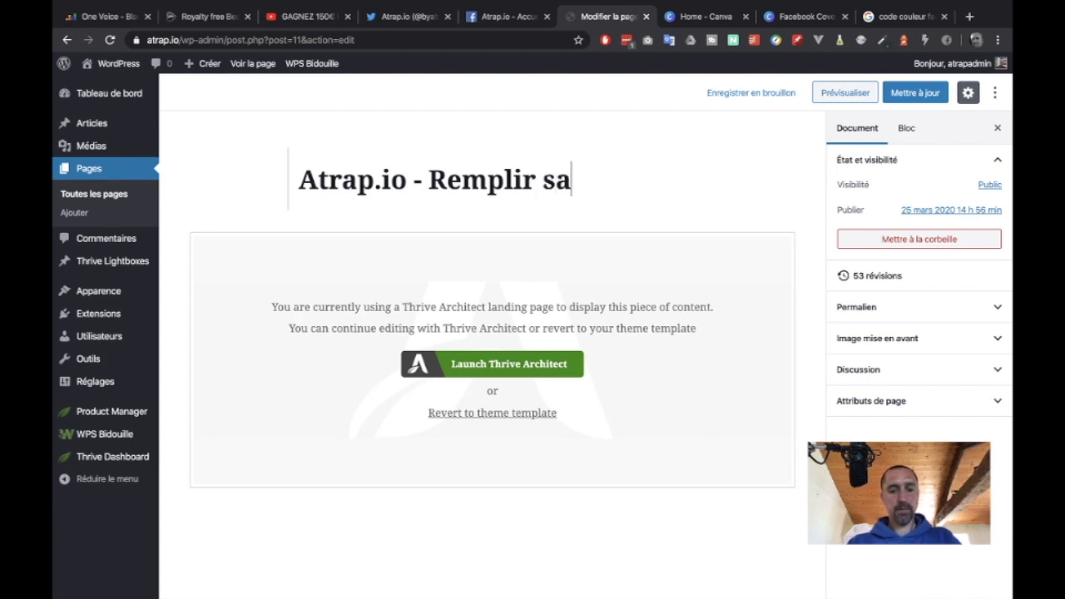
pyautogui.write(' mailing')
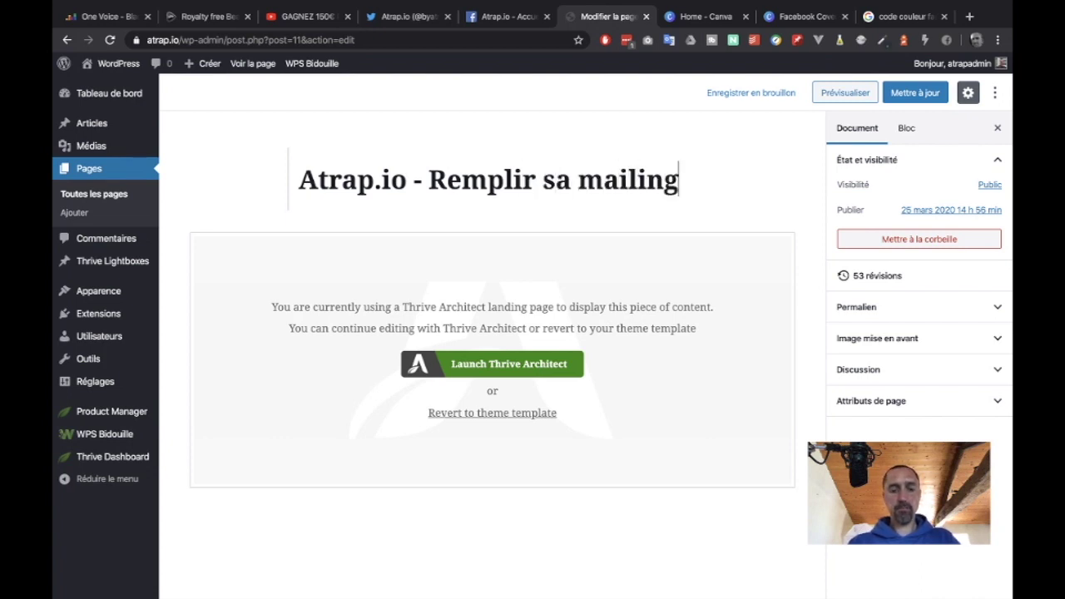
pyautogui.write(' liste ')
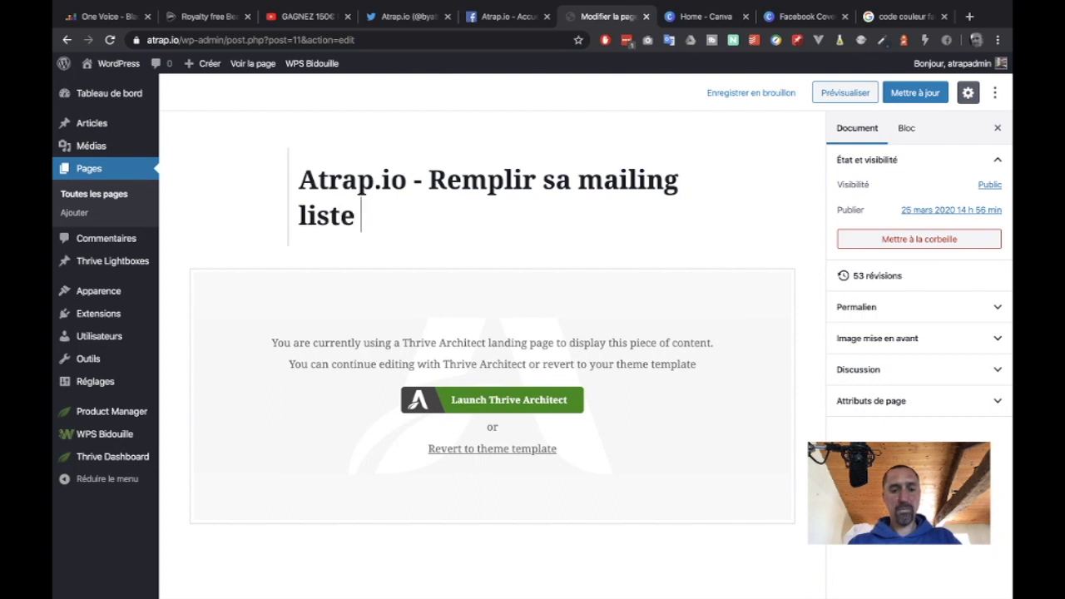
pyautogui.write('en piratant')
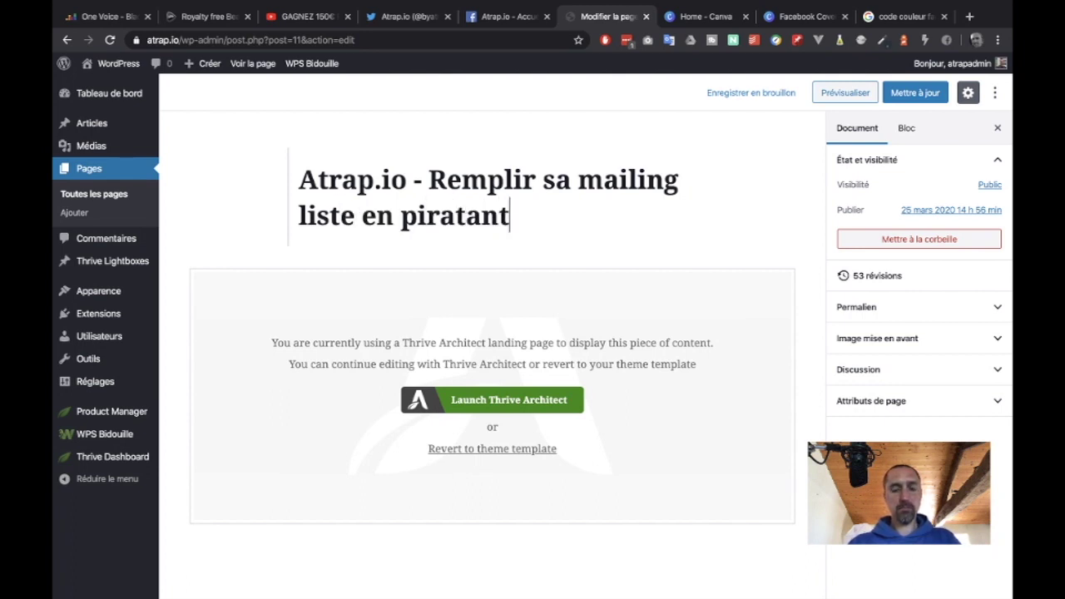
pyautogui.write(' ses conco')
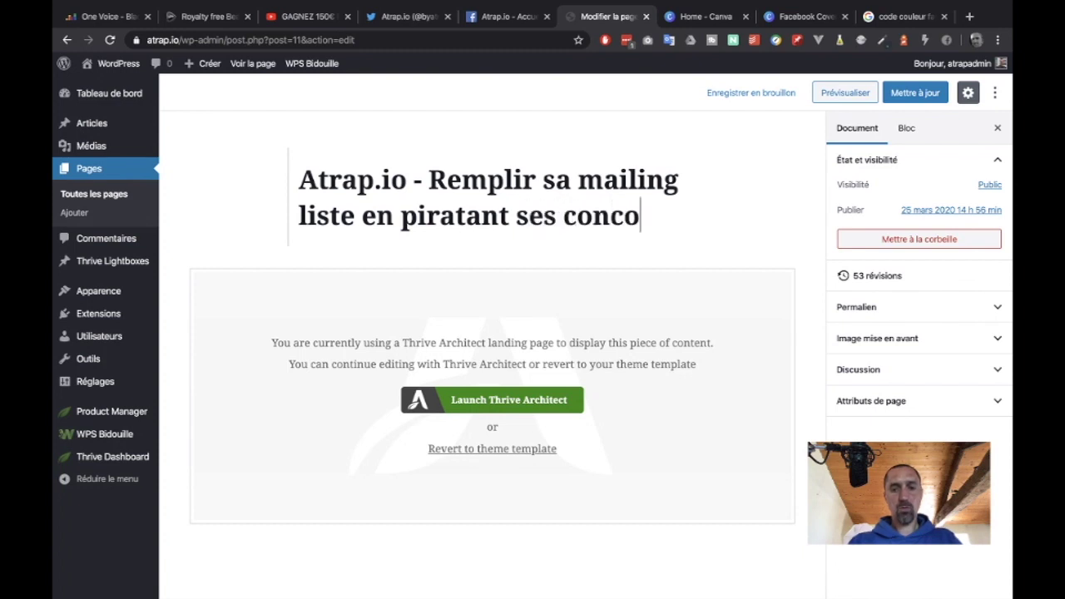
pyautogui.write('u')
pyautogui.press('BackSpace')
pyautogui.press('BackSpace')
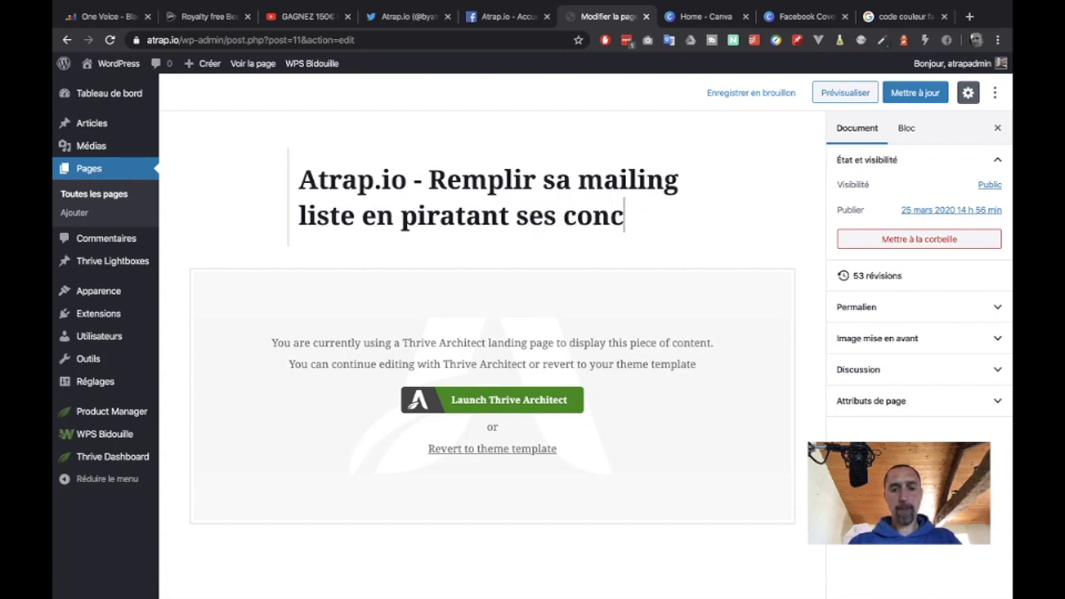
pyautogui.write('urren')
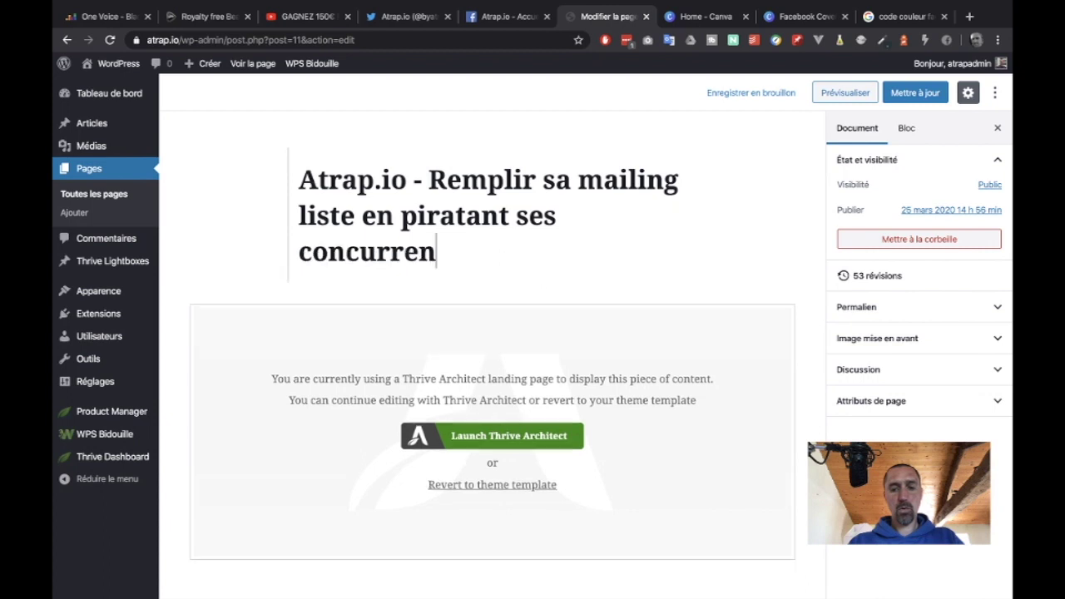
pyautogui.write('ts')
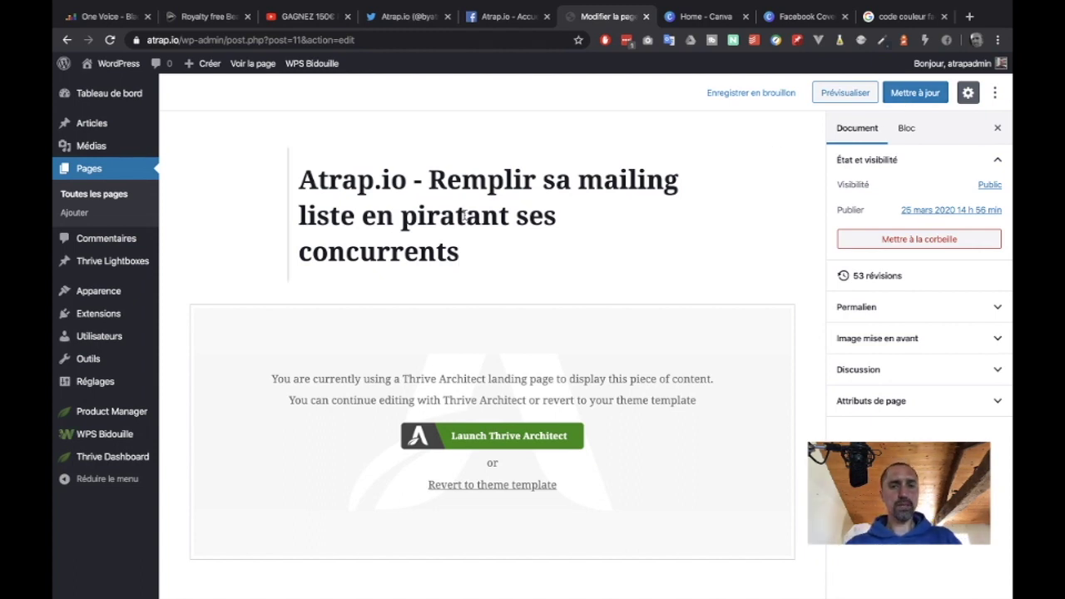
# Save the page update and open the live page from its permalink
pyautogui.click(894, 99)
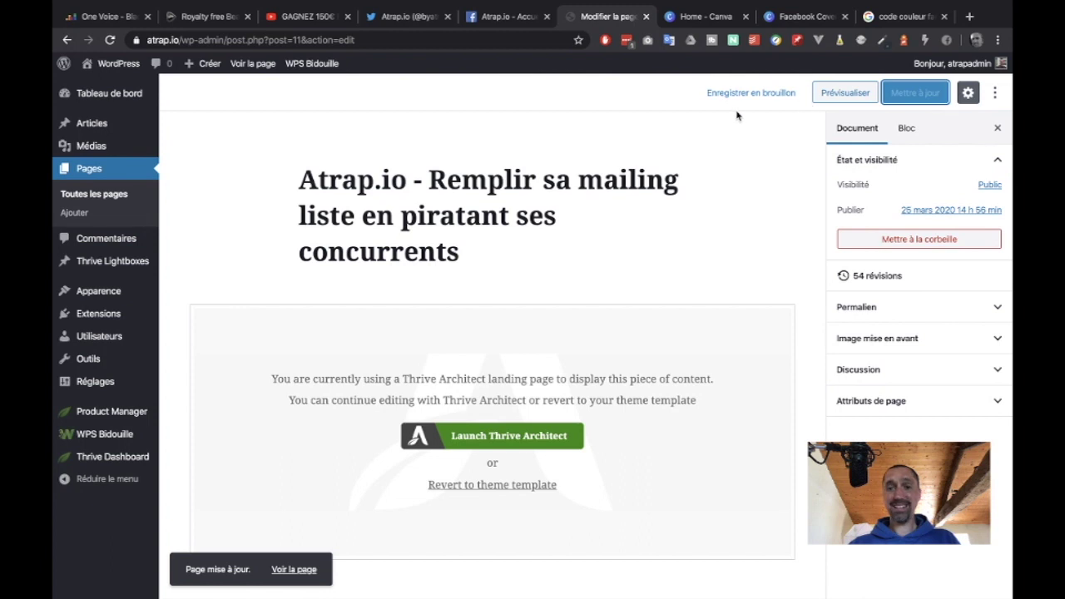
pyautogui.click(678, 215)
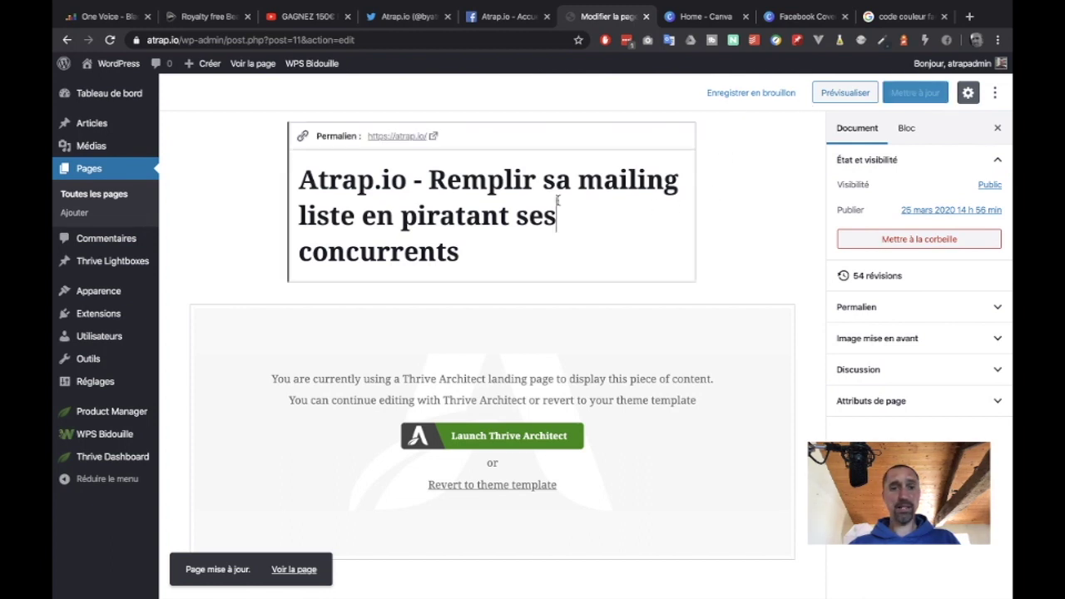
pyautogui.click(434, 136)
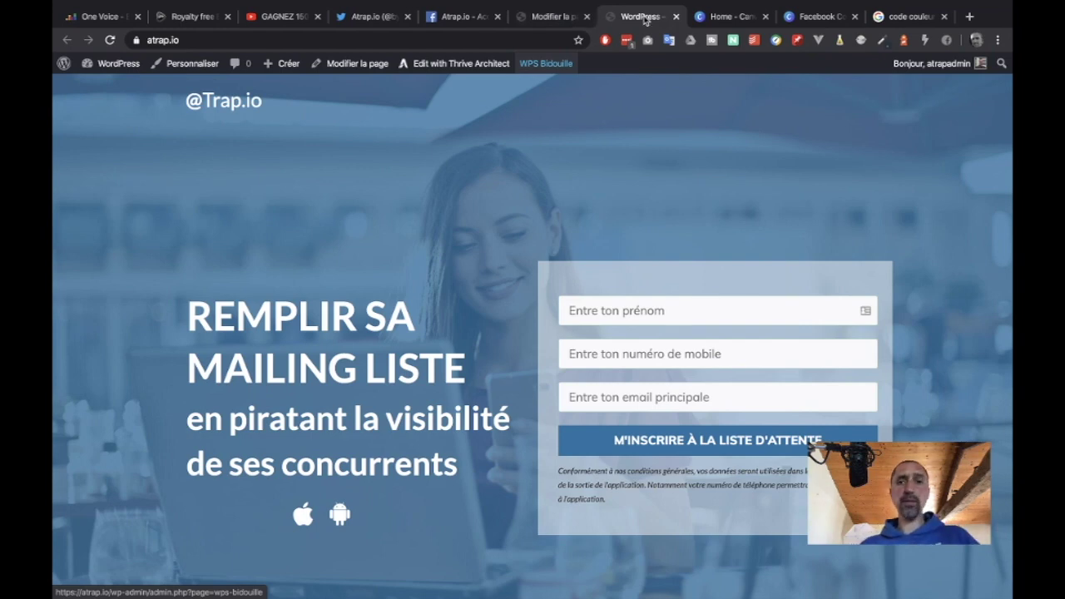
# Copy the full Atrap.io page title from the editor, then go to Réglages > Général
pyautogui.click(553, 17)
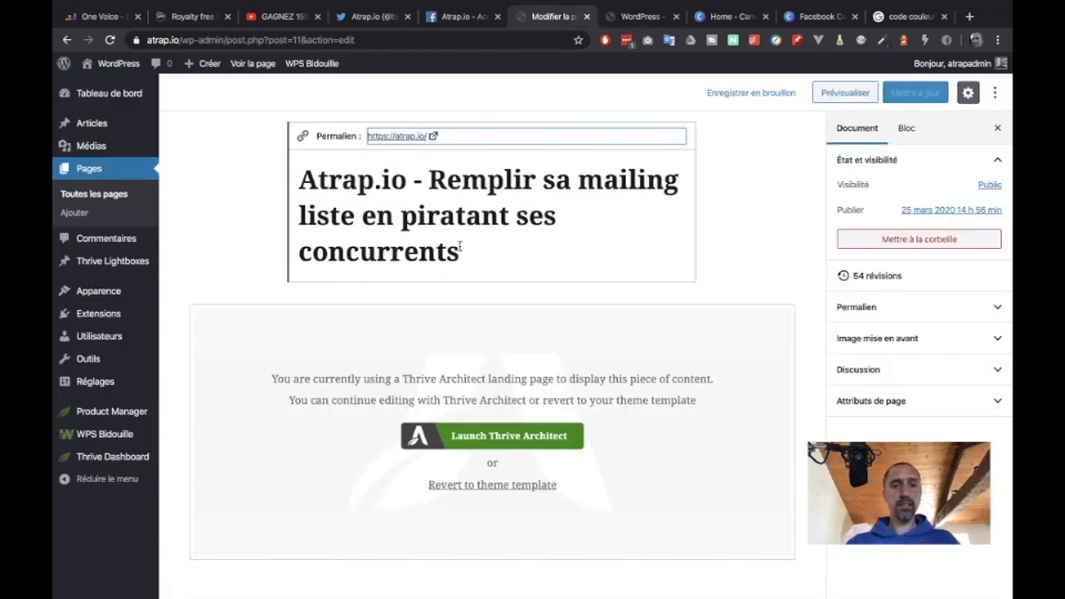
pyautogui.moveTo(459, 245); pyautogui.dragTo(287, 173)
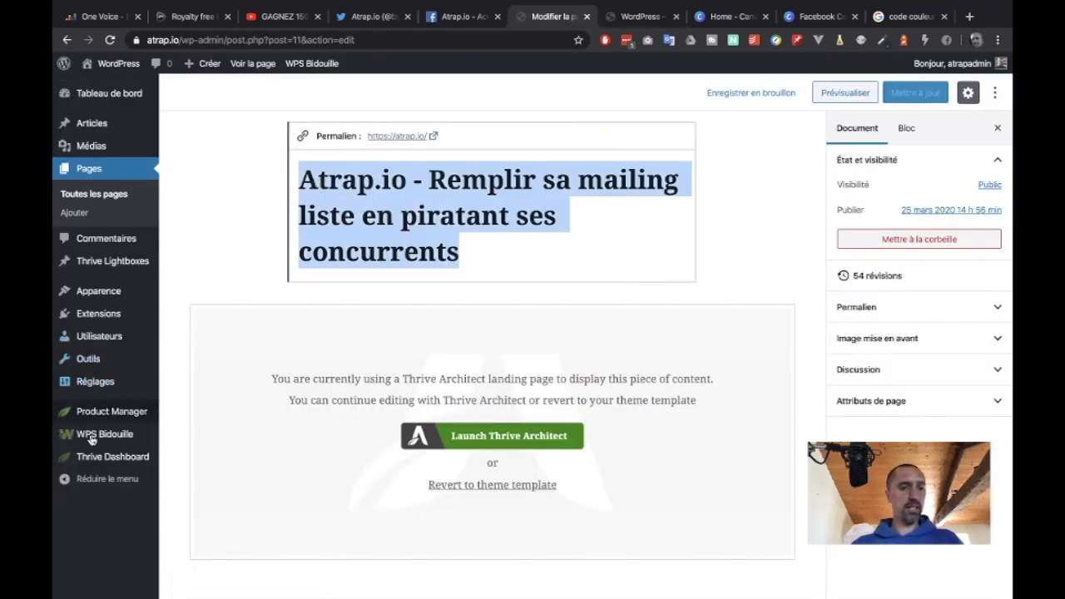
pyautogui.moveTo(94, 379)
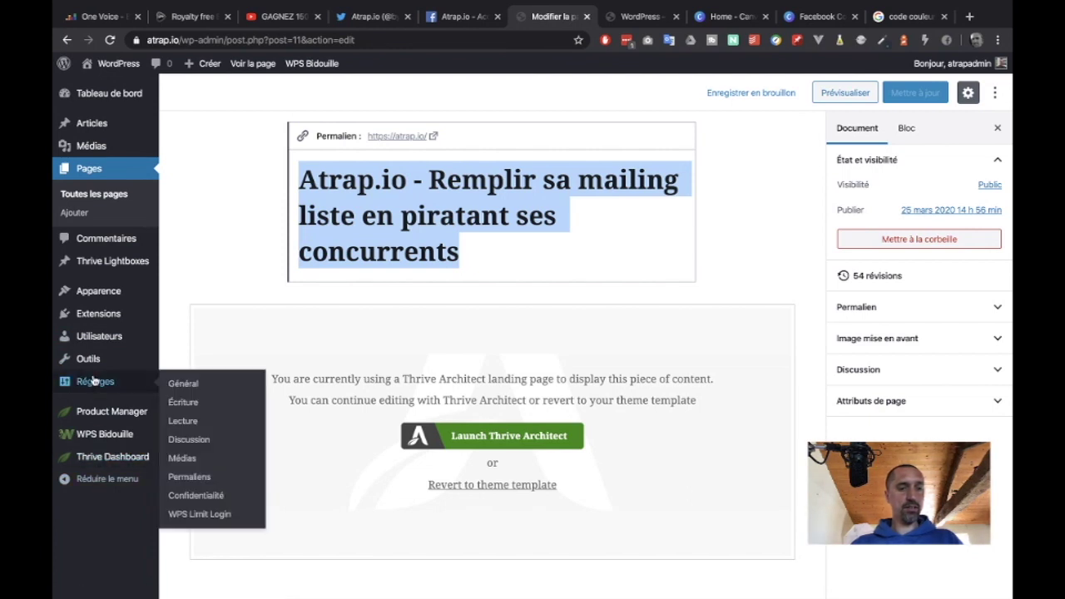
pyautogui.click(192, 389)
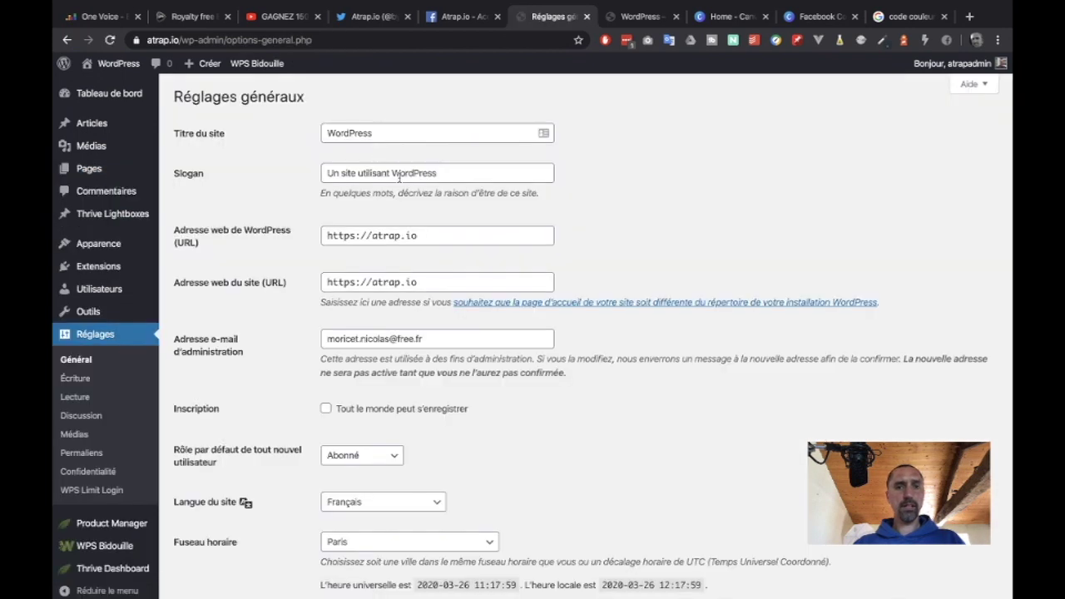
# Set the site title to 'Atrap.io' and the tagline to 'Remplir sa mailing liste en piratant ses concurrents'
pyautogui.click(441, 174)
pyautogui.moveTo(441, 174); pyautogui.dragTo(323, 173)
pyautogui.hotkey('ctrl', 'v')
pyautogui.hotkey('ctrl', 'x')
pyautogui.click(325, 133)
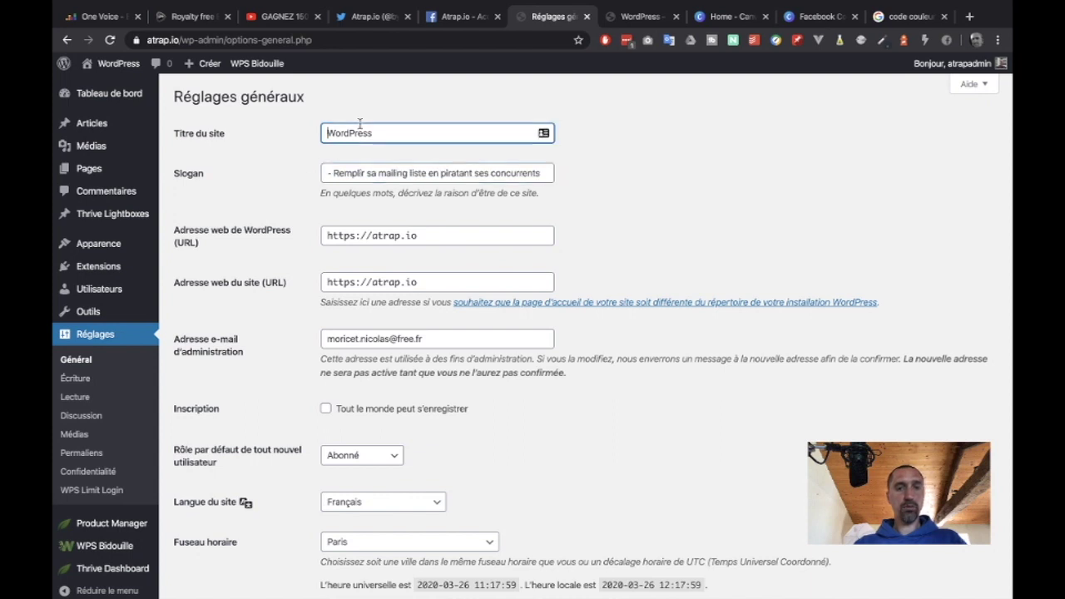
pyautogui.hotkey('ctrl', 'v')
pyautogui.click(325, 173)
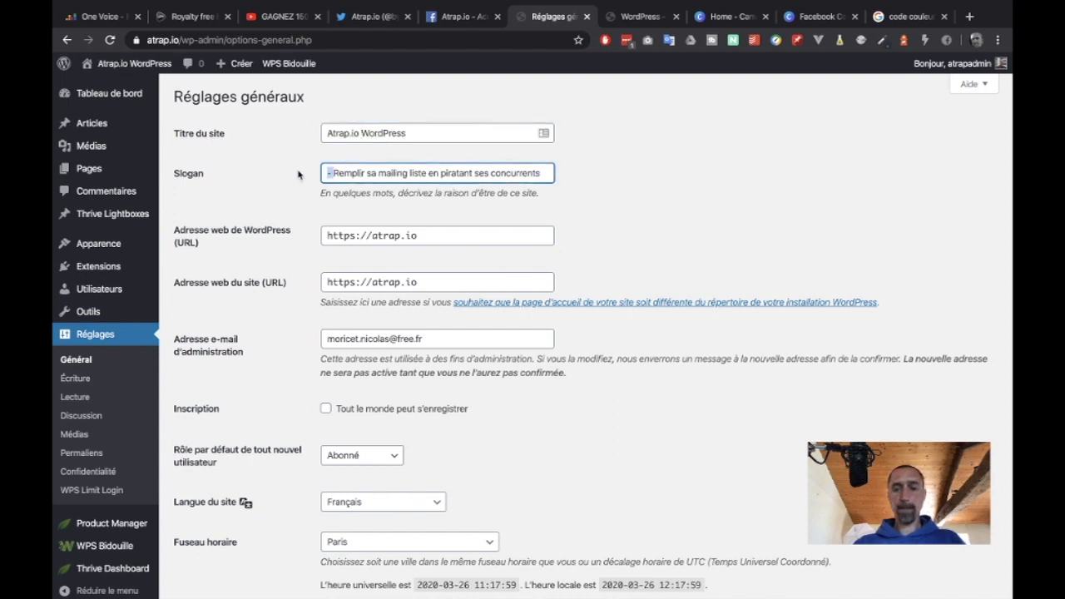
pyautogui.press('Delete')
pyautogui.press('Delete')
pyautogui.doubleClick(382, 134)
pyautogui.press('BackSpace')
pyautogui.press('BackSpace')
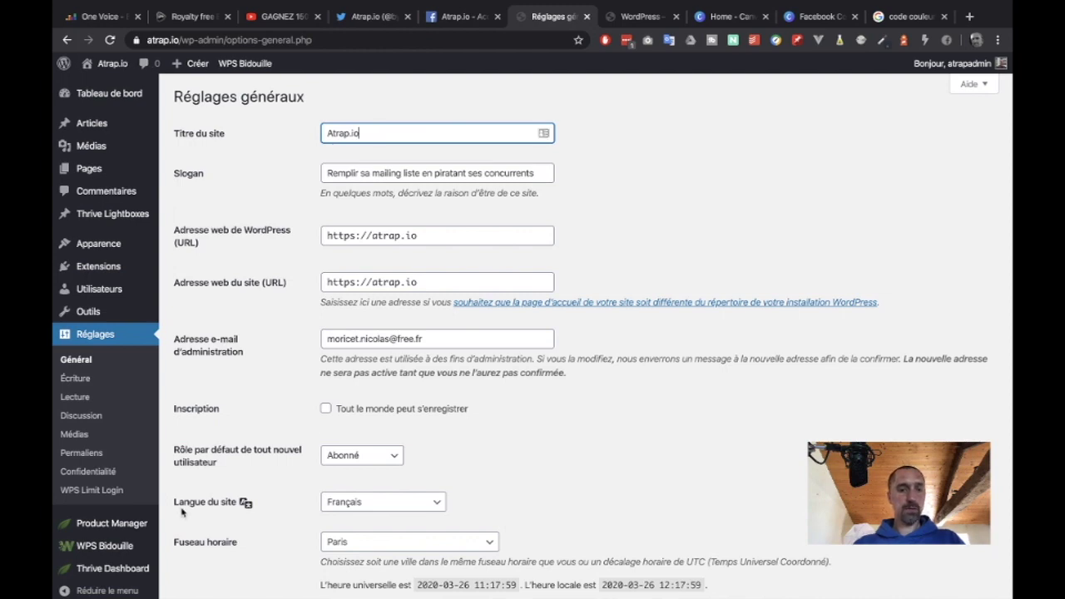
# Save the general settings and check the homepage's updated tab title
pyautogui.scroll(-5, 181, 512)
pyautogui.click(235, 529)
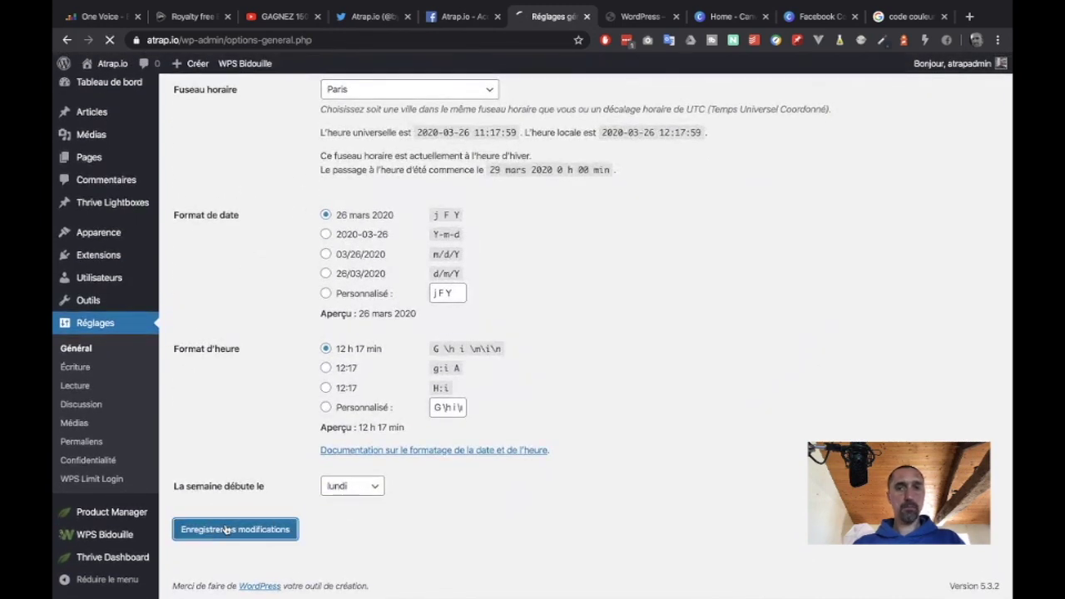
pyautogui.click(643, 20)
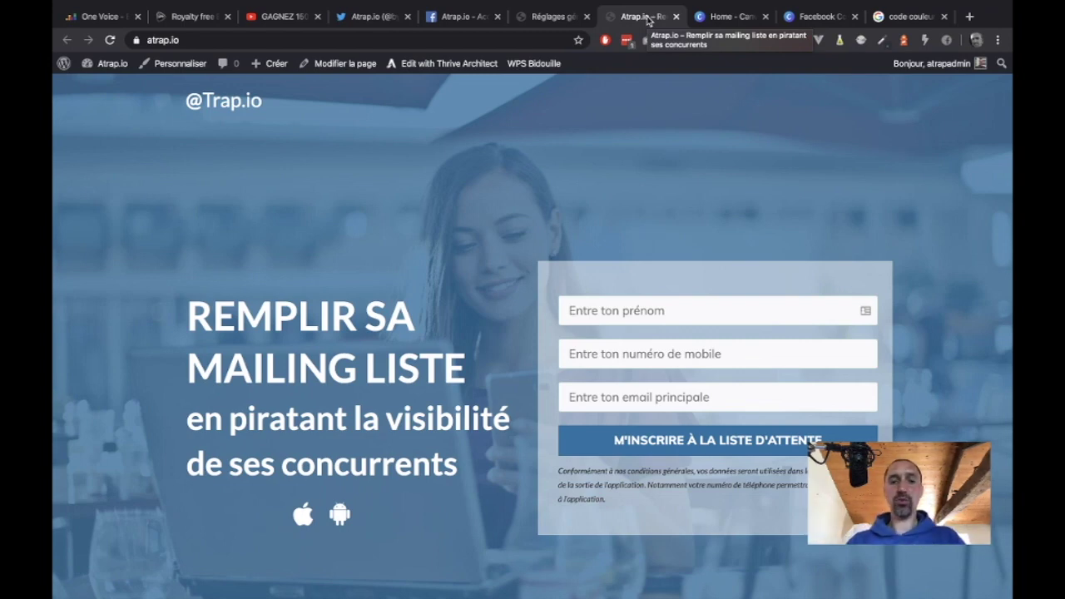
# Change the tagline to 'Remplir sa mailing liste en piratant la visibilité de ses concurrents' and save
pyautogui.click(550, 15)
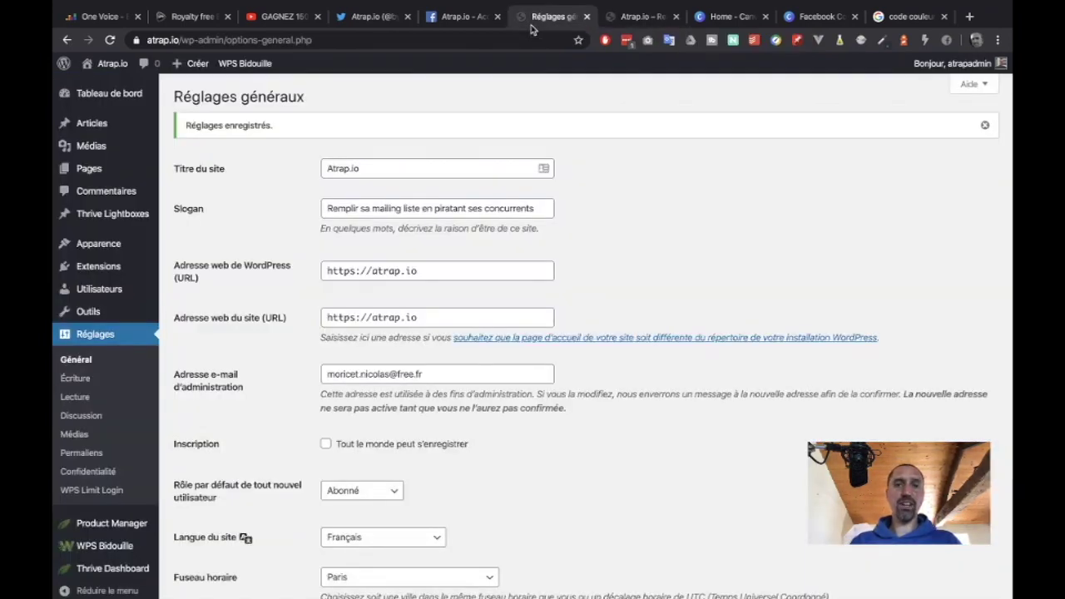
pyautogui.click(464, 209)
pyautogui.write('la vis')
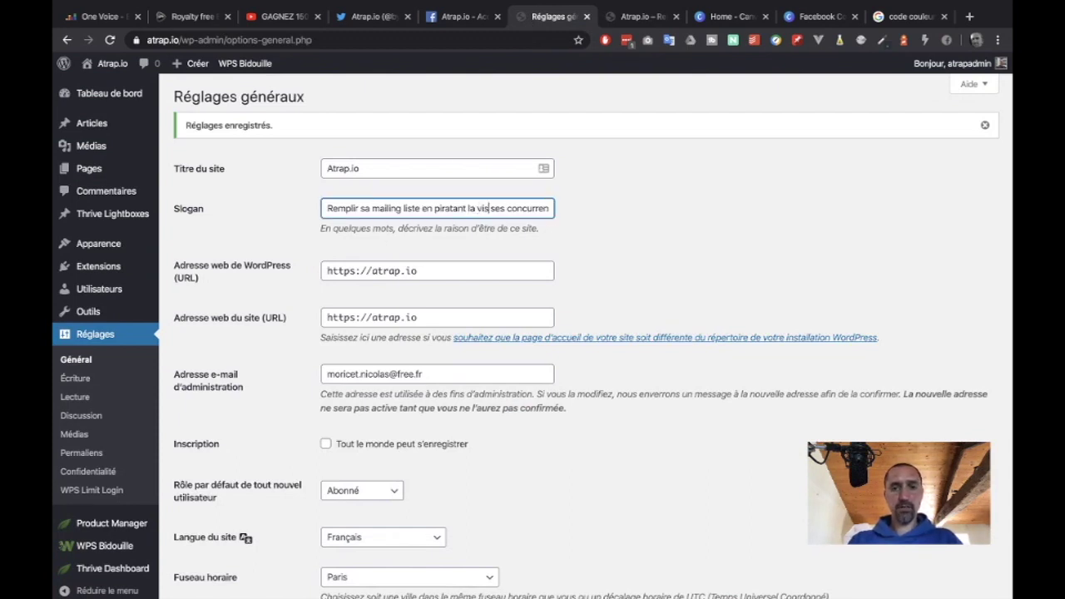
pyautogui.write('ibilité de')
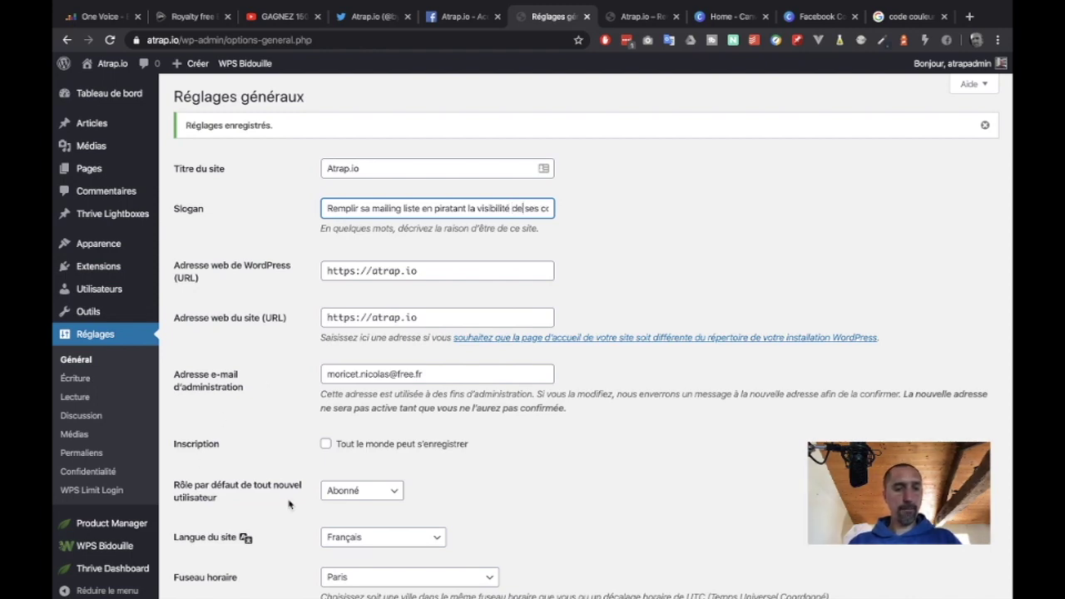
pyautogui.scroll(-6, 291, 506)
pyautogui.scroll(-1, 218, 579)
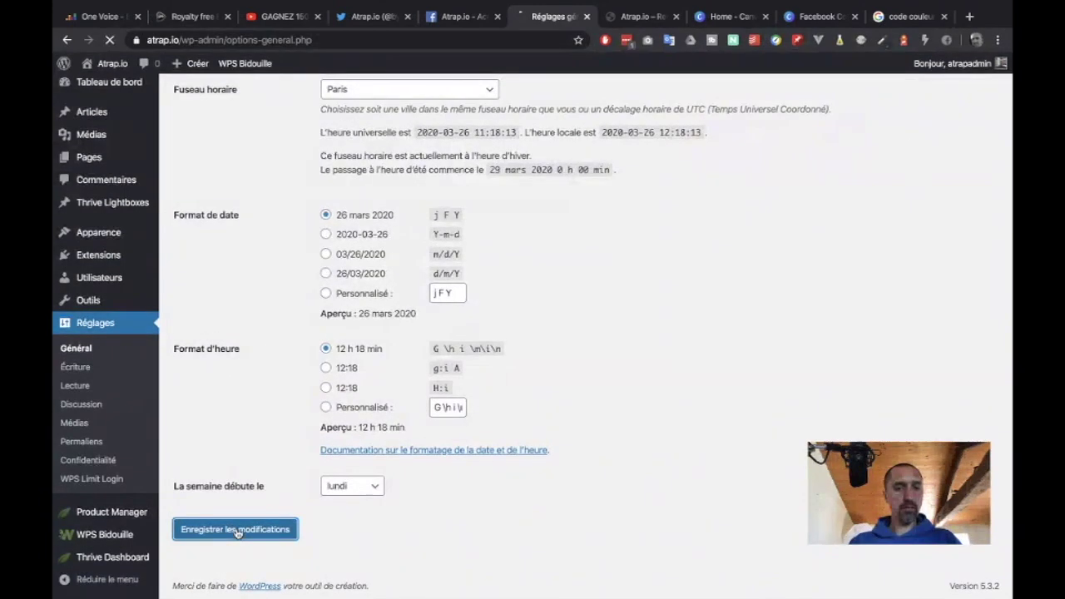
pyautogui.click(233, 527)
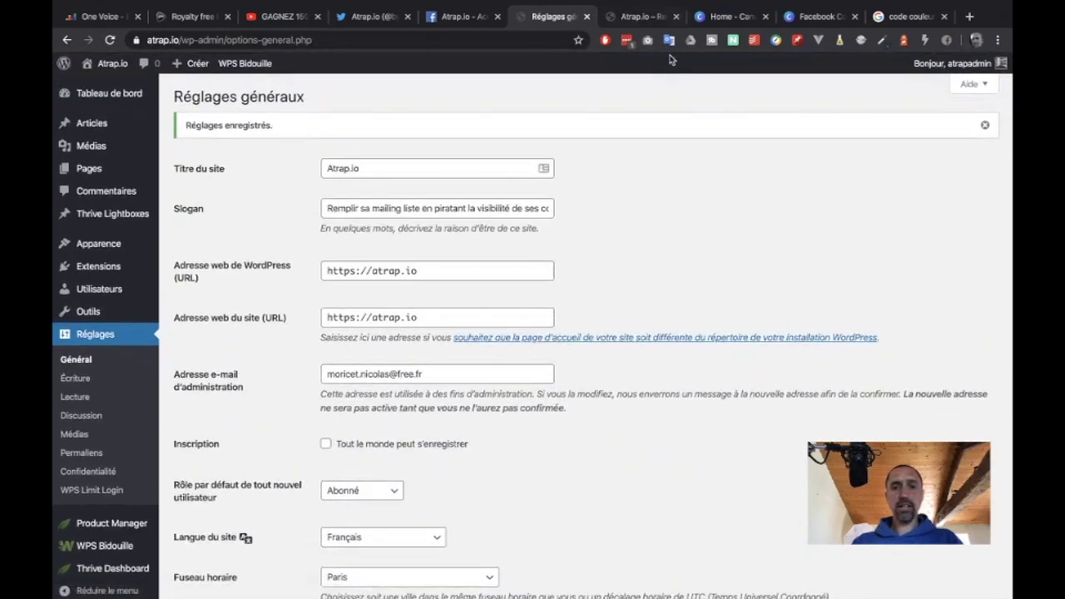
pyautogui.click(626, 21)
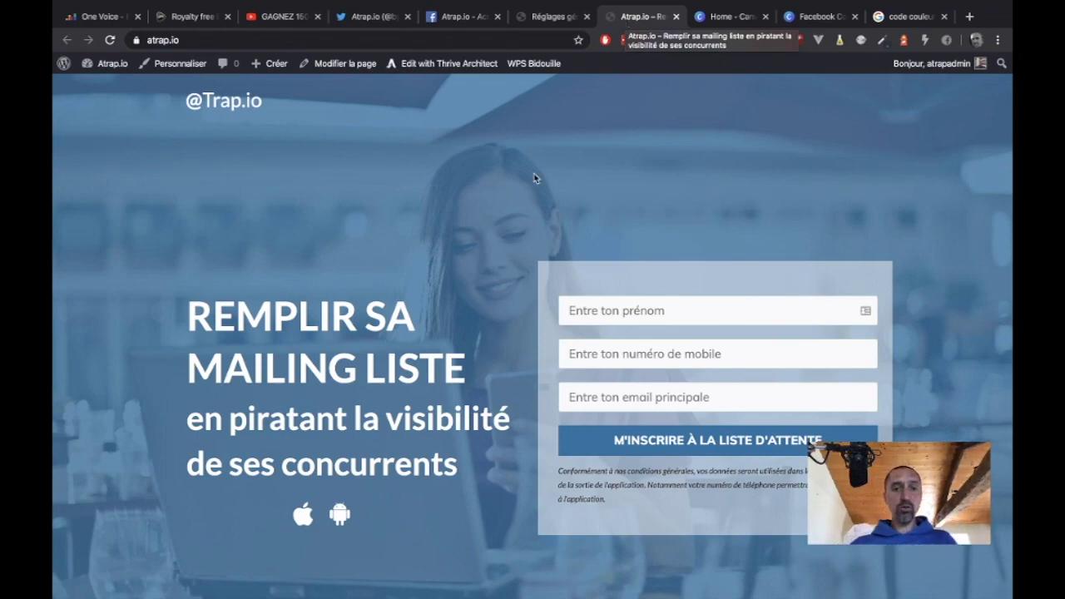
pyautogui.scroll(-10, 516, 204)
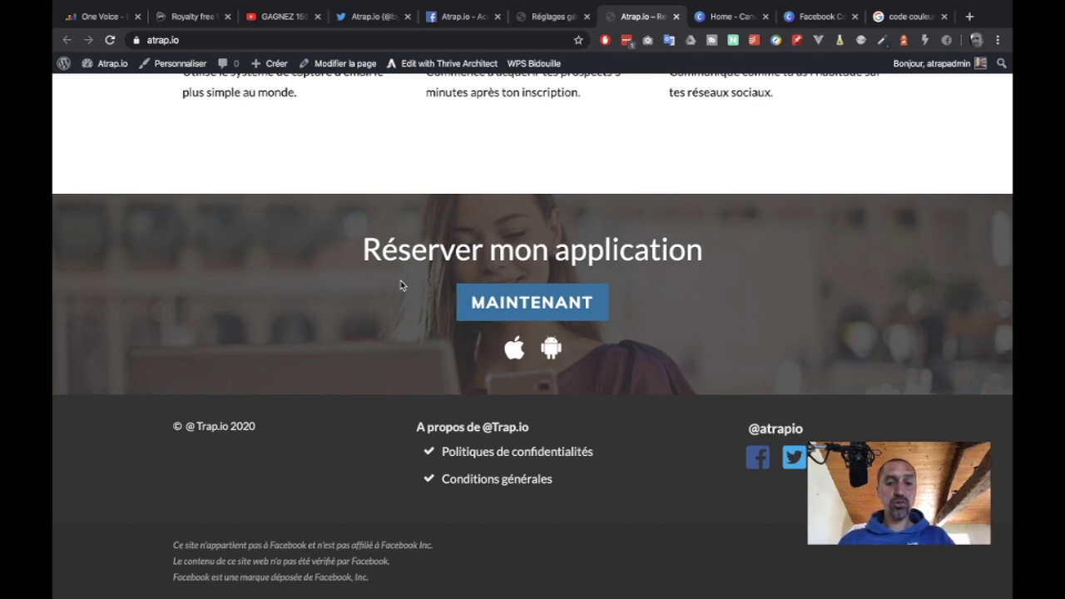
pyautogui.moveTo(456, 452); pyautogui.dragTo(545, 454)
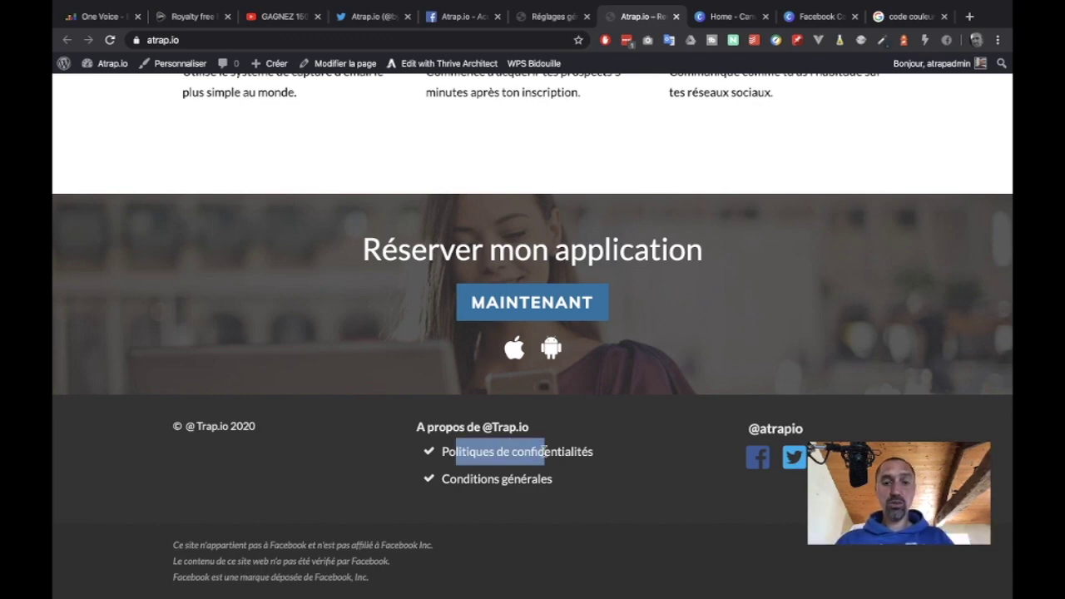
pyautogui.click(476, 479)
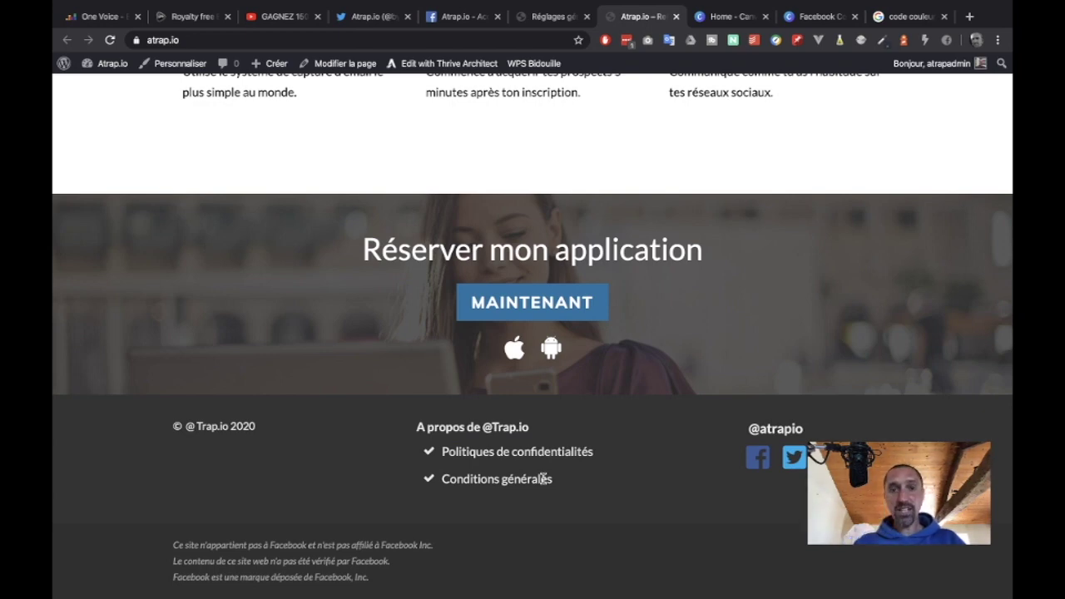